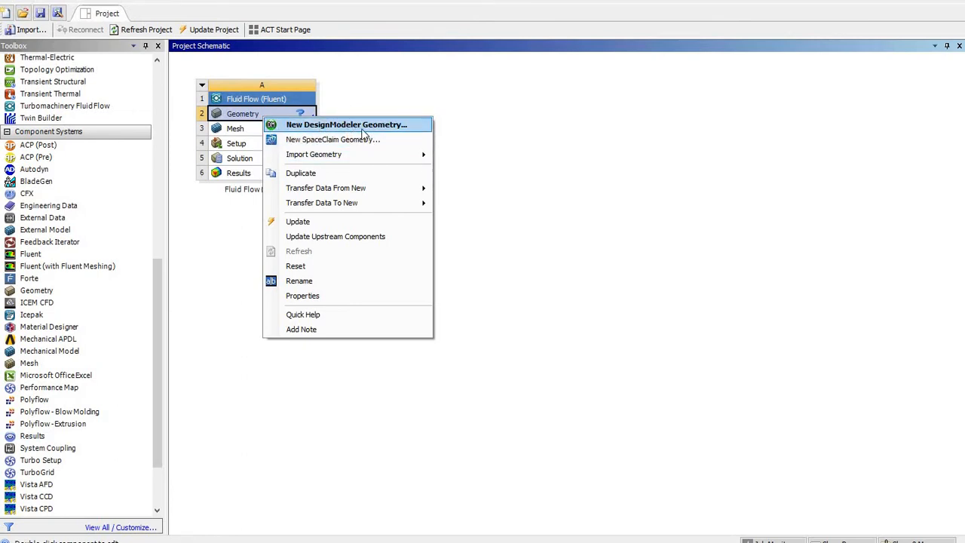
Create a new DesignModeler geometry for the Fluid Flow (Fluent) system and add a new sketch on the XYPlane.
{"action": "left_click", "coordinate": [362, 127]}
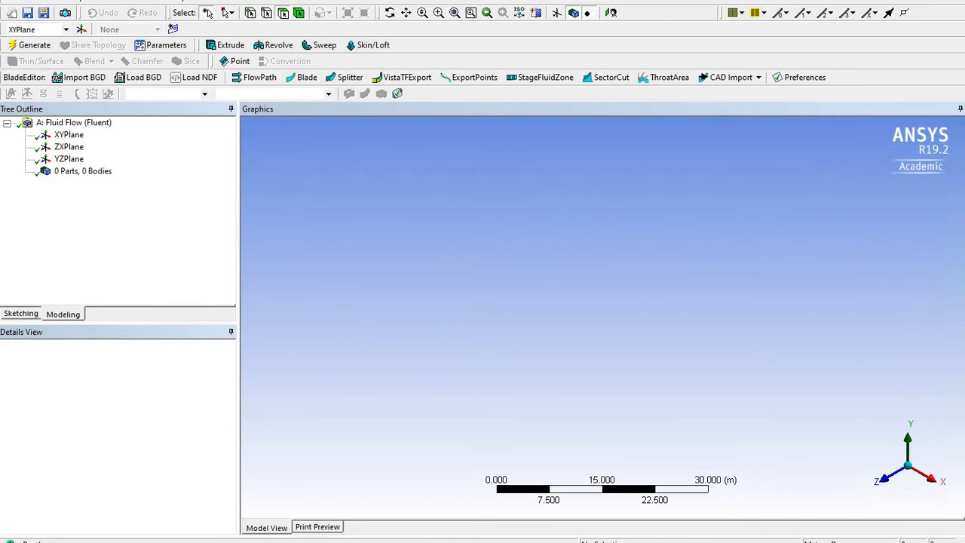
{"action": "left_click", "coordinate": [71, 134]}
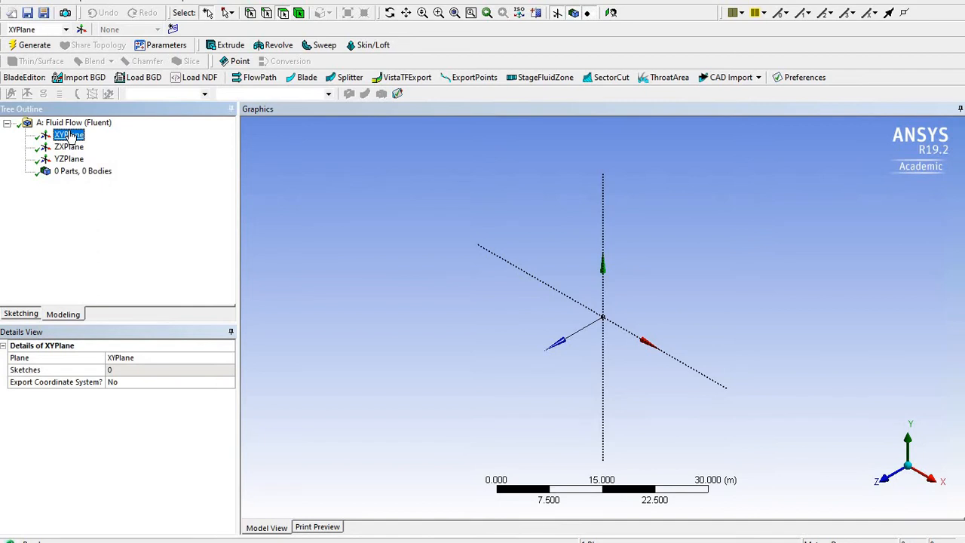
{"action": "left_click", "coordinate": [172, 29]}
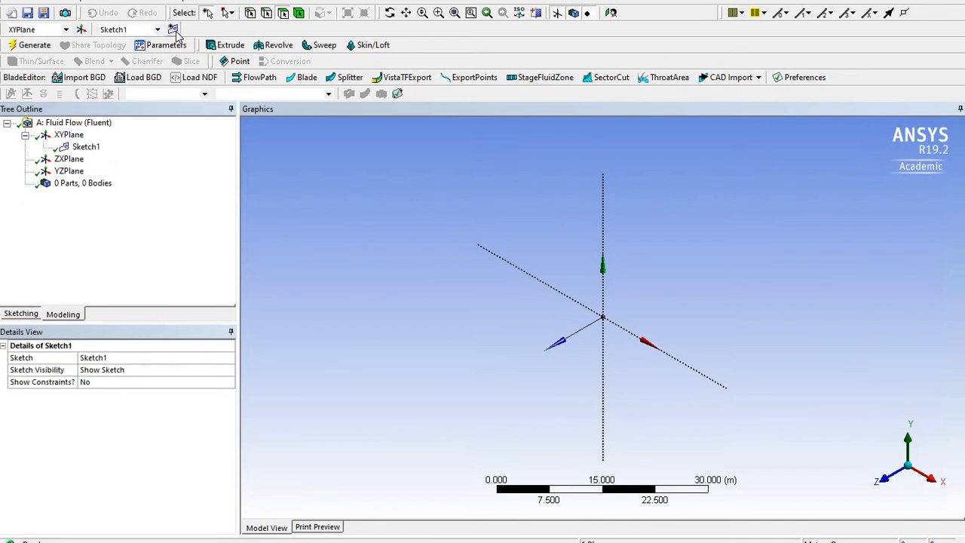
Orient the view face-on to the new sketch on the XYPlane.
{"action": "left_click", "coordinate": [88, 148]}
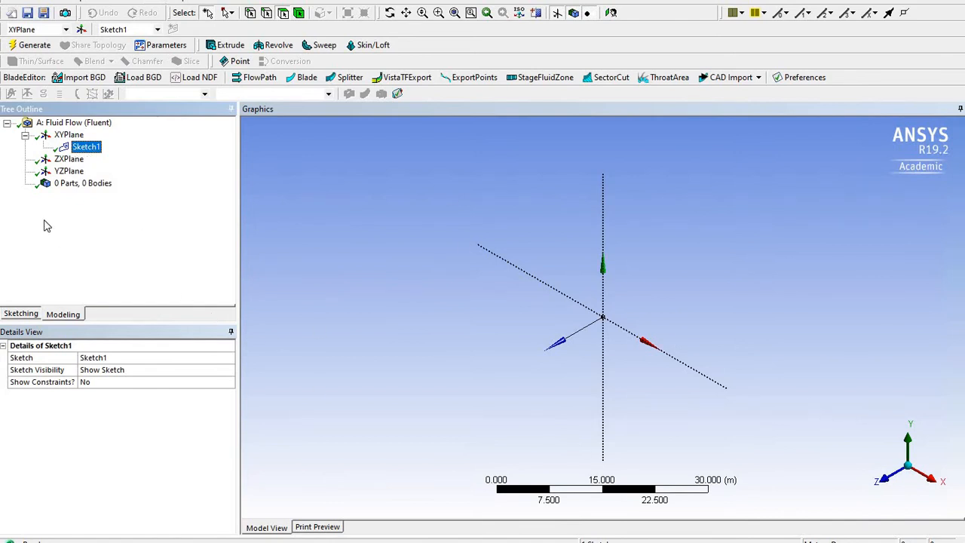
{"action": "right_click", "coordinate": [87, 152]}
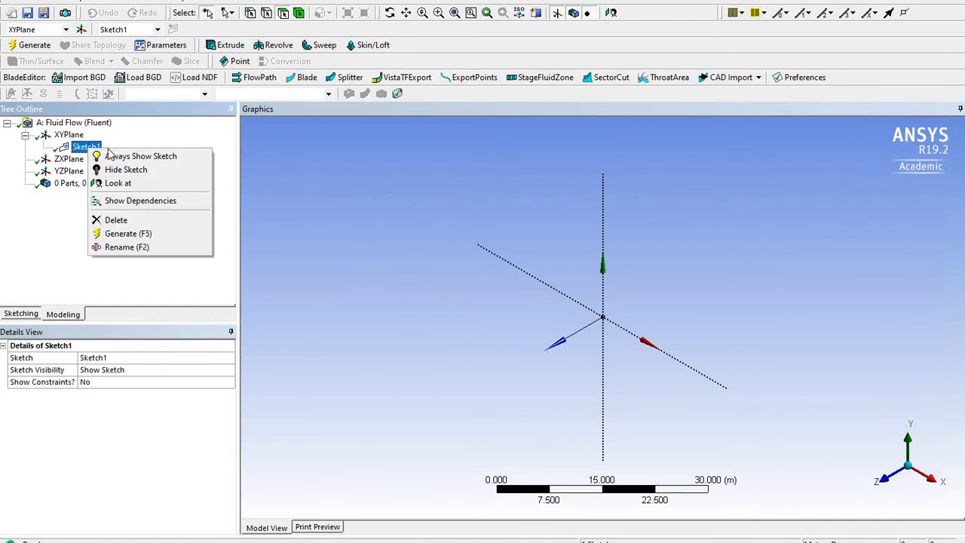
{"action": "left_click", "coordinate": [145, 185]}
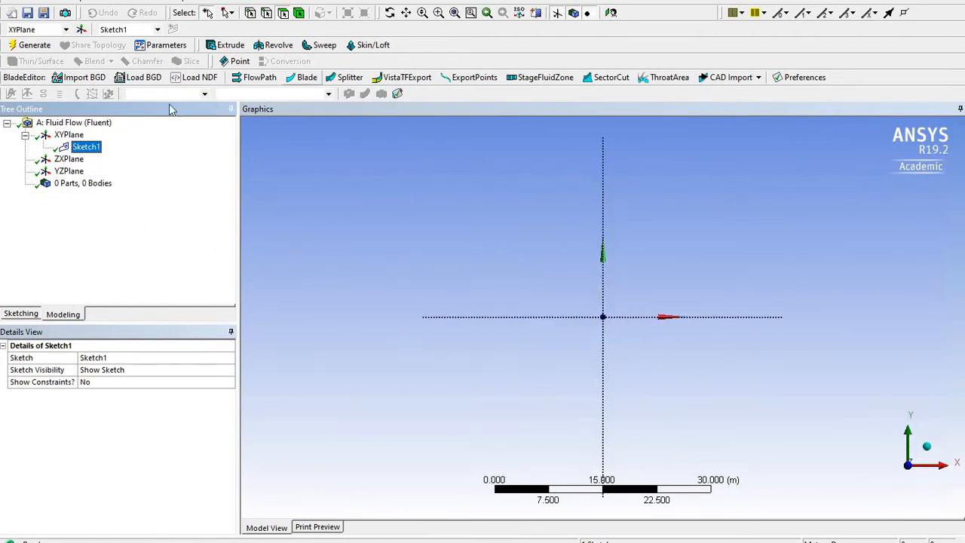
Try the isometric and axis-aligned view orientations, and return to the face-on view of the sketch.
{"action": "left_click", "coordinate": [929, 449]}
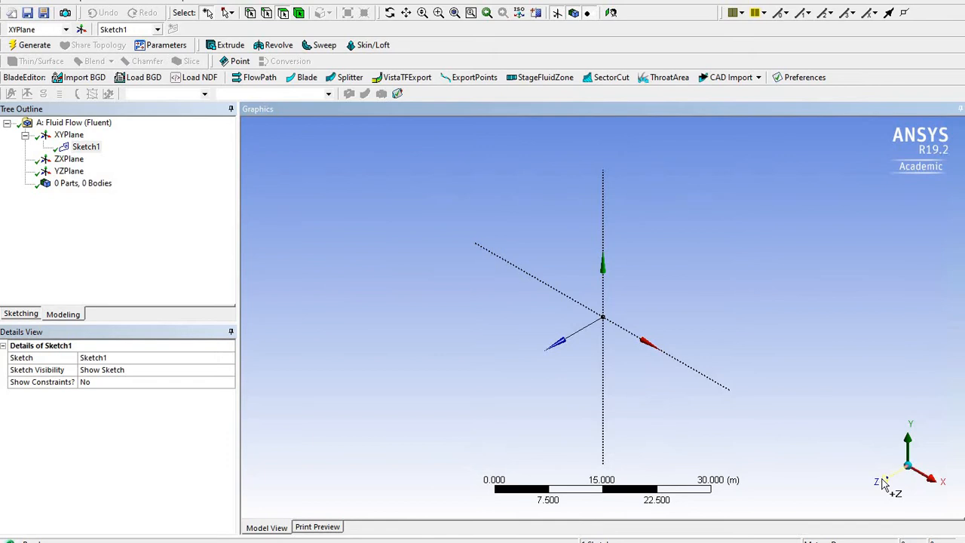
{"action": "left_click", "coordinate": [883, 480]}
{"action": "left_click", "coordinate": [939, 466]}
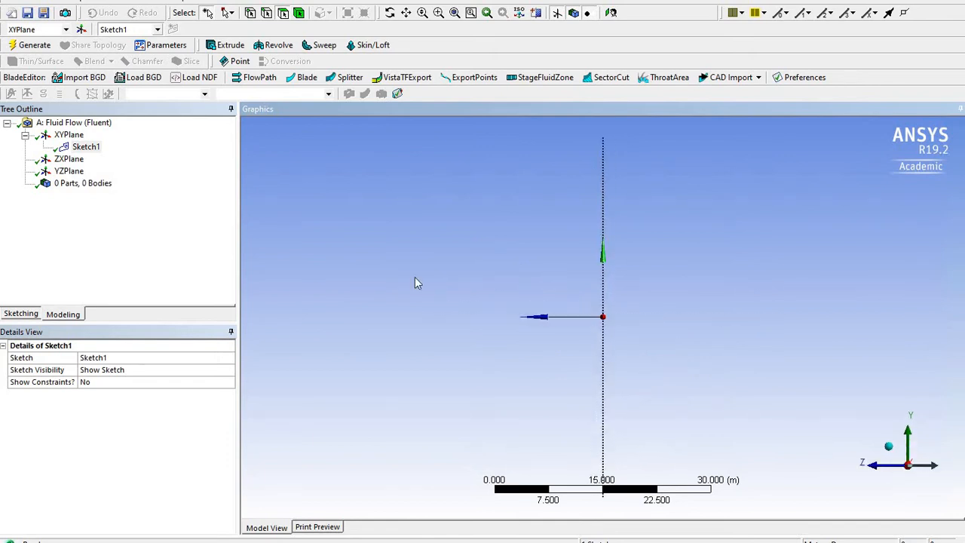
{"action": "right_click", "coordinate": [90, 148]}
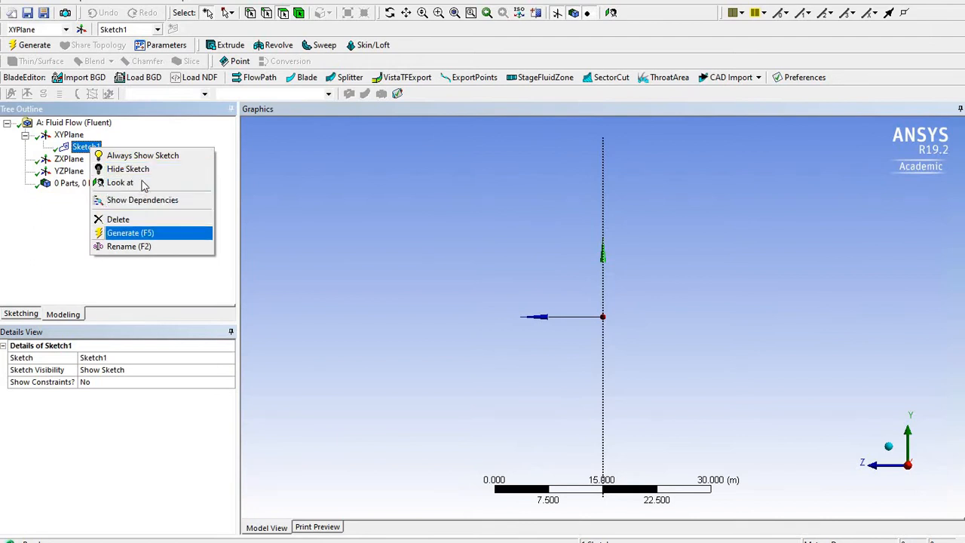
{"action": "left_click", "coordinate": [151, 183]}
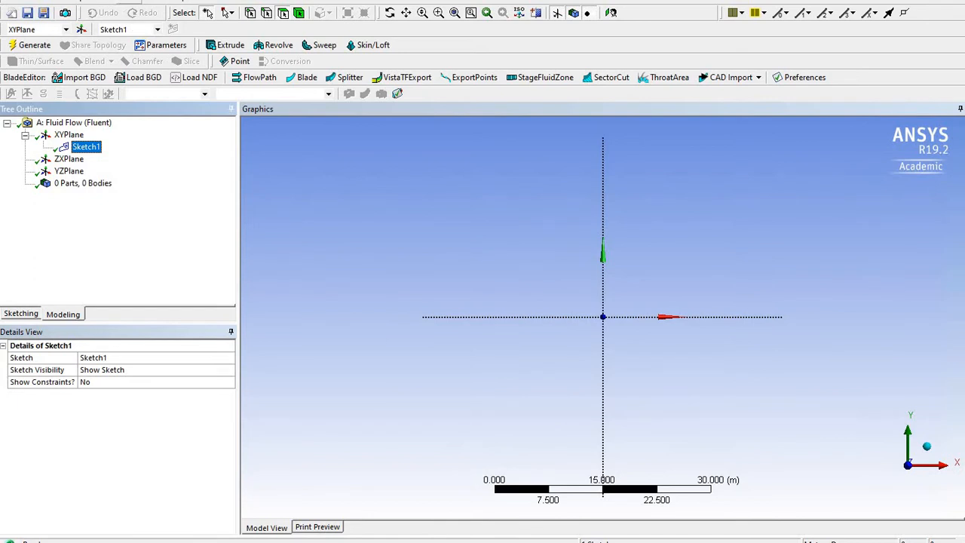
{"action": "left_click", "coordinate": [128, 1]}
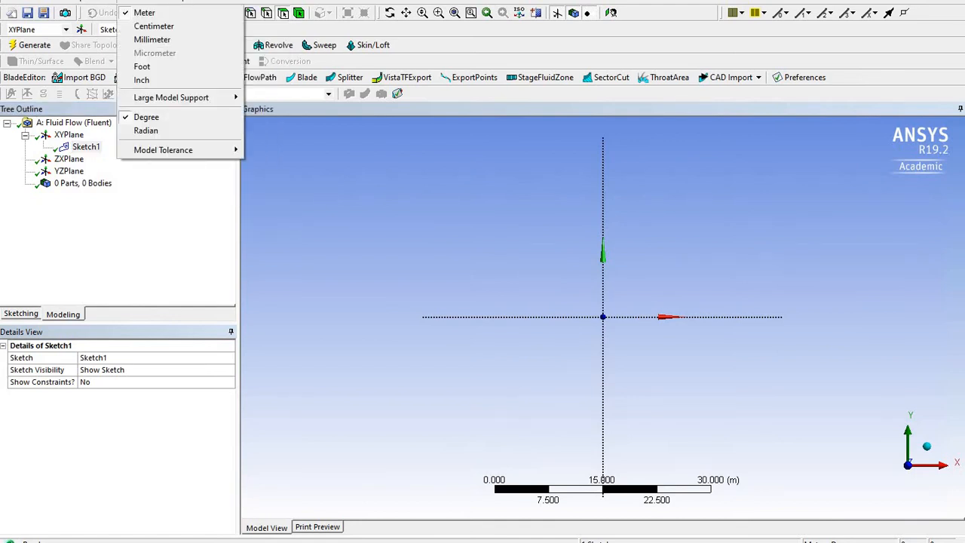
{"action": "key", "text": "Escape"}
{"action": "left_click", "coordinate": [128, 1]}
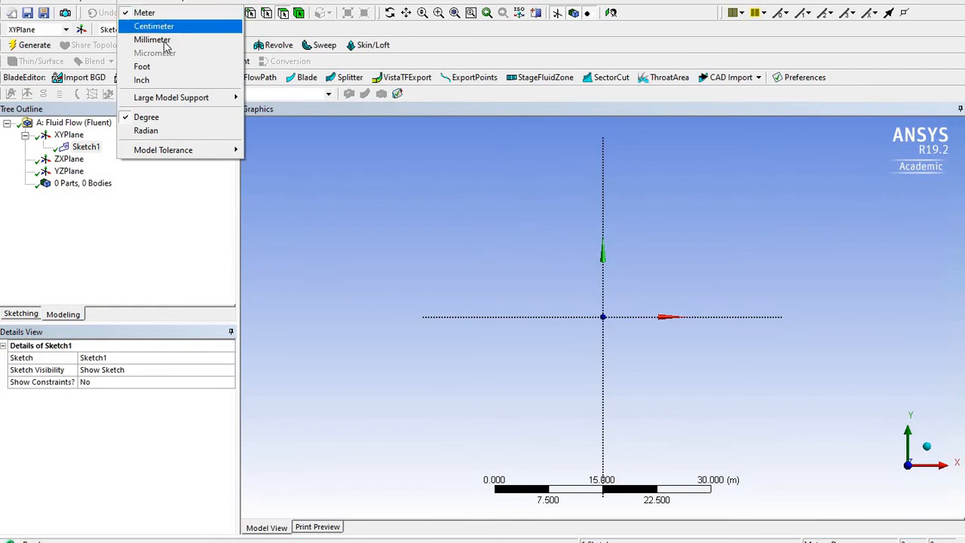
{"action": "left_click", "coordinate": [160, 225]}
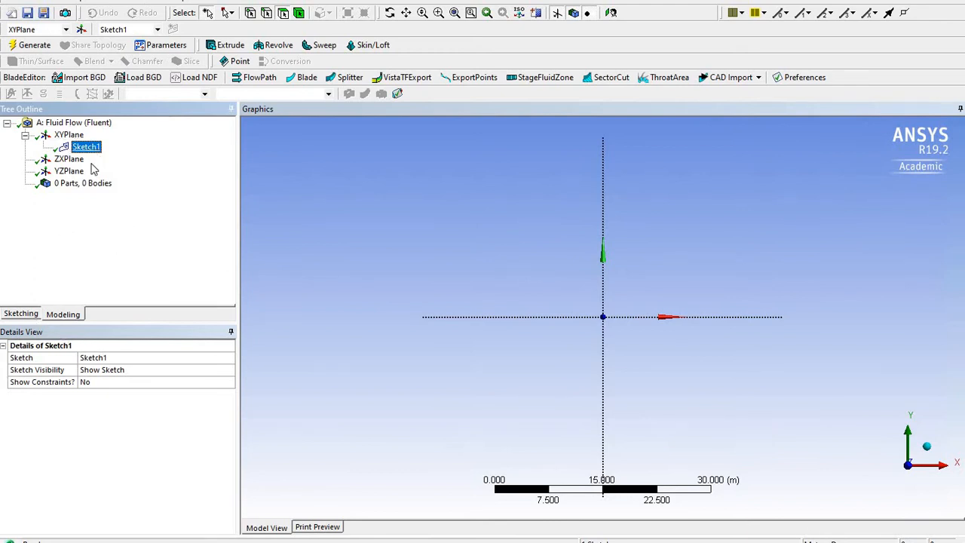
Sketch a rectangle about 4.46 m by 1.48 m with one corner at the origin, extending along positive X and Y.
{"action": "left_click", "coordinate": [34, 315]}
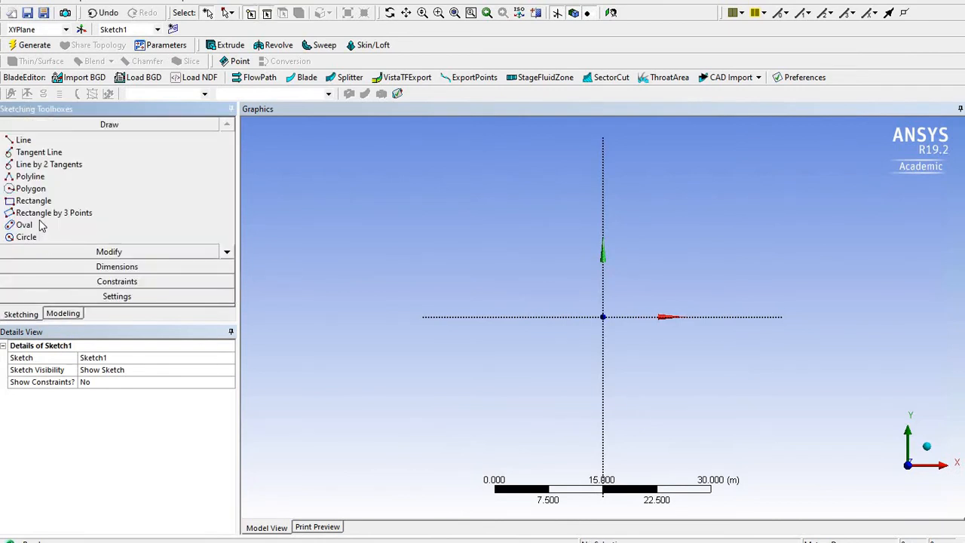
{"action": "left_click", "coordinate": [229, 255]}
{"action": "left_click", "coordinate": [228, 254]}
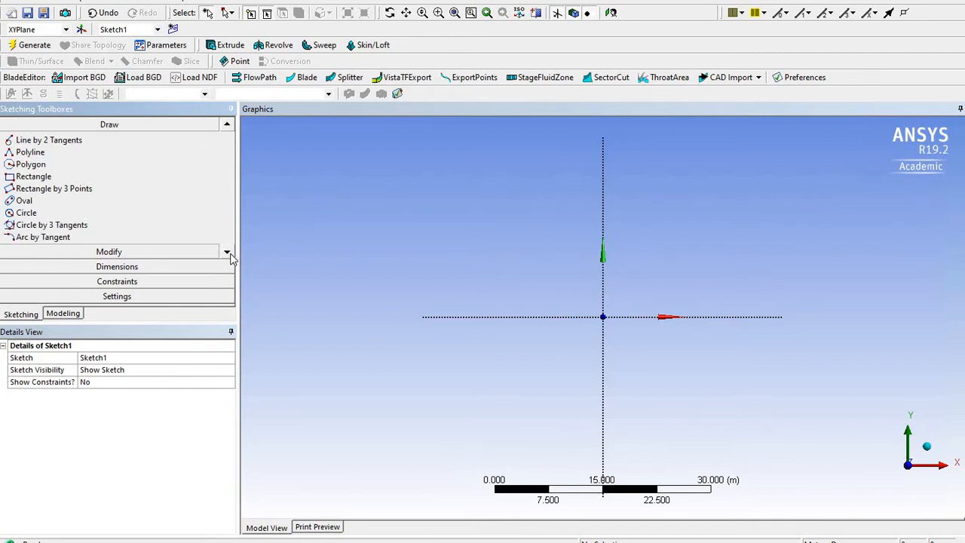
{"action": "left_click", "coordinate": [229, 254]}
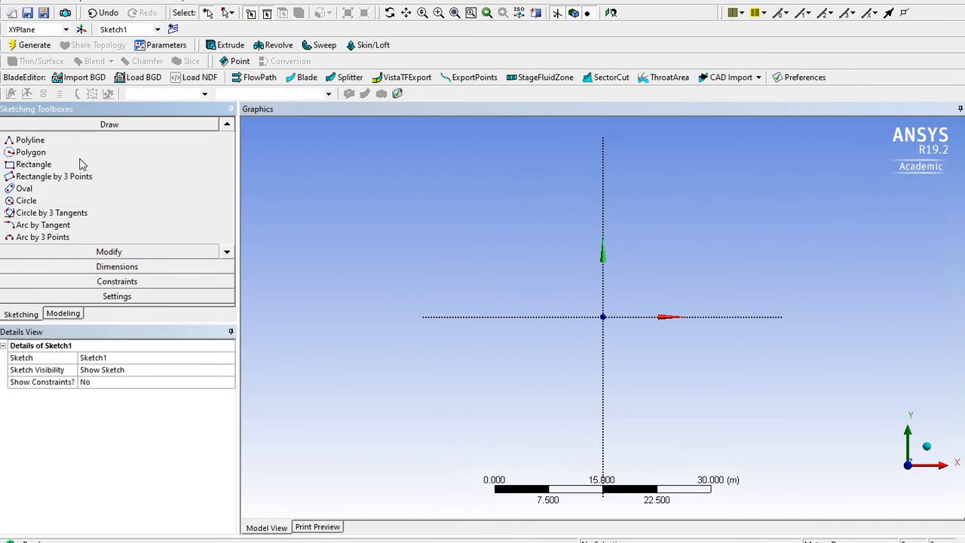
{"action": "left_click", "coordinate": [36, 165]}
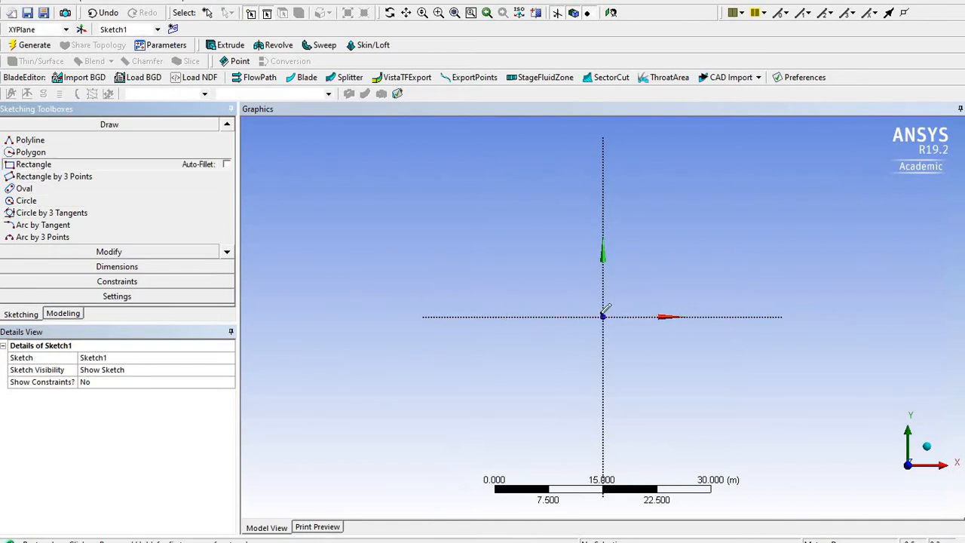
{"action": "scroll", "coordinate": [639, 309], "scroll_direction": "up", "scroll_amount": 2}
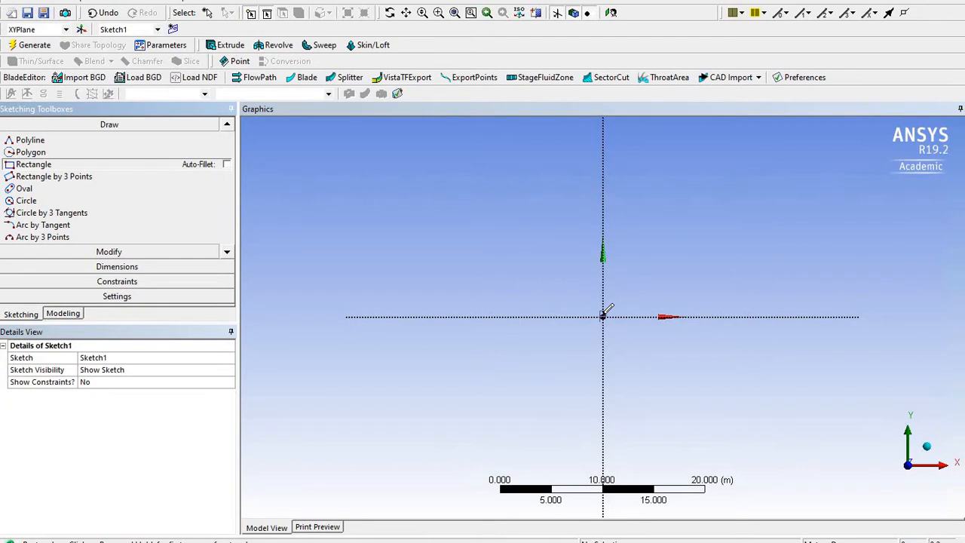
{"action": "left_click", "coordinate": [603, 316]}
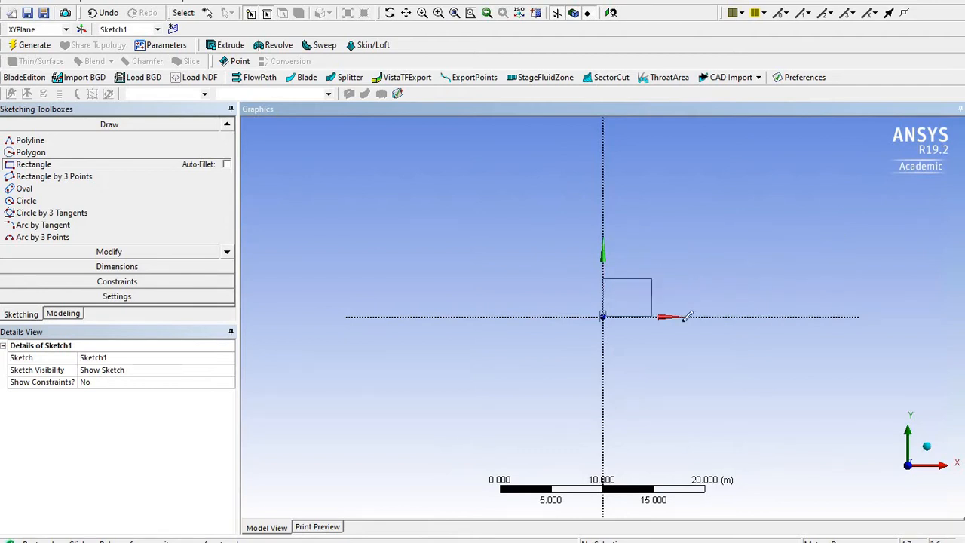
{"action": "left_click", "coordinate": [646, 310]}
{"action": "left_click", "coordinate": [648, 303]}
Add general dimensions for the rectangle's length on its upper edge and its height on its right edge.
{"action": "scroll", "coordinate": [686, 309], "scroll_direction": "up", "scroll_amount": 2}
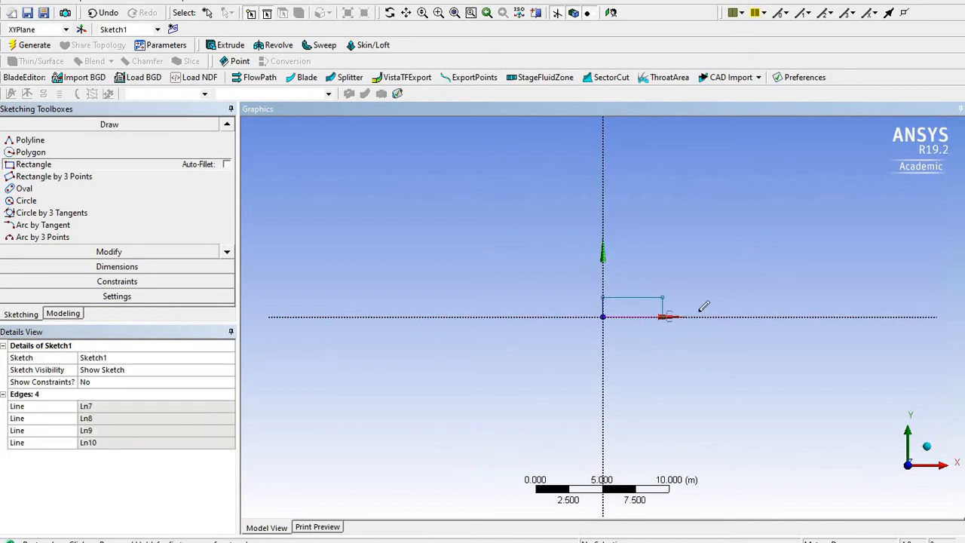
{"action": "scroll", "coordinate": [799, 294], "scroll_direction": "up", "scroll_amount": 1}
{"action": "scroll", "coordinate": [822, 293], "scroll_direction": "up", "scroll_amount": 2}
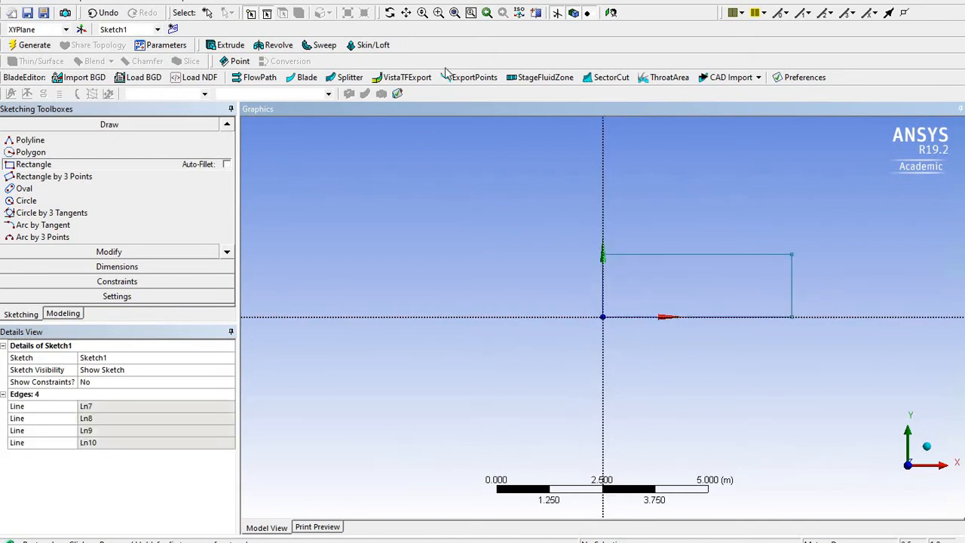
{"action": "left_click", "coordinate": [455, 13]}
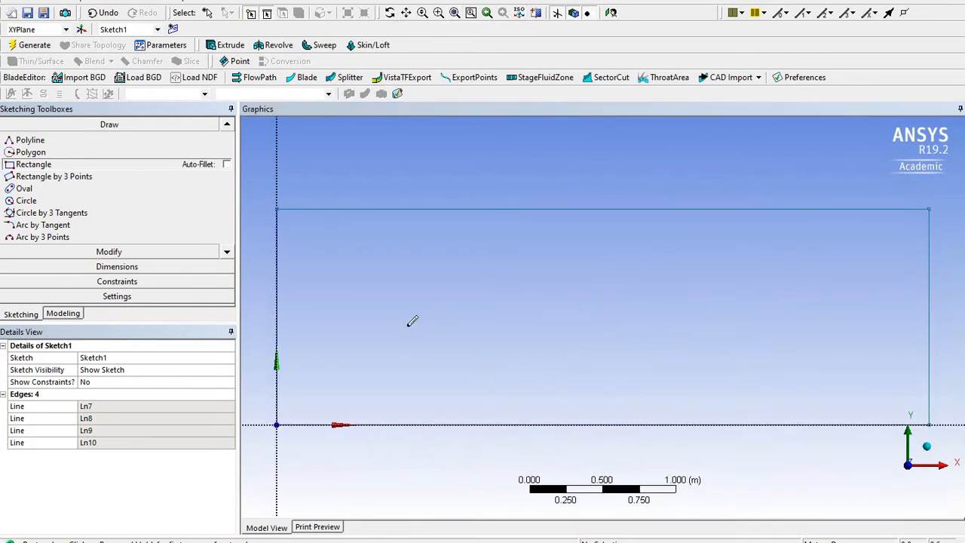
{"action": "scroll", "coordinate": [409, 320], "scroll_direction": "down", "scroll_amount": 2}
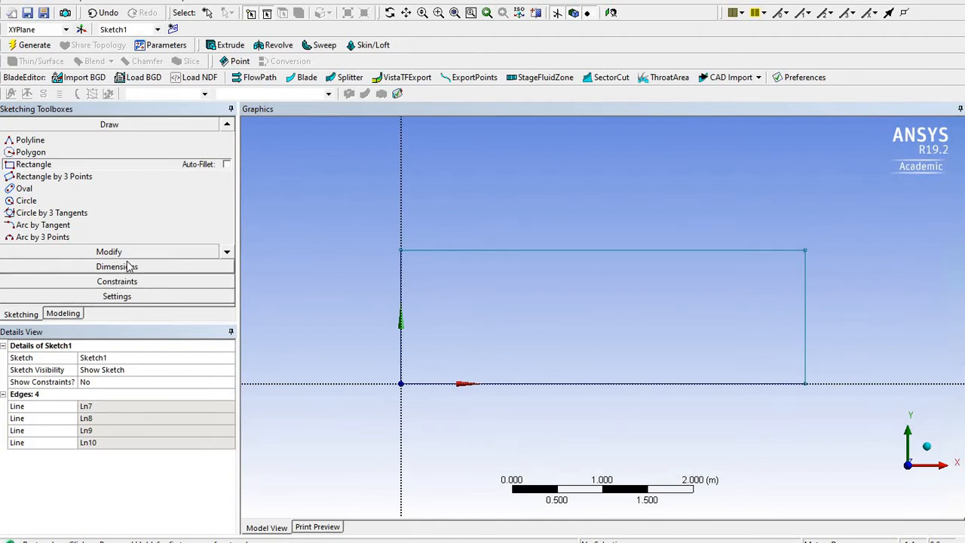
{"action": "left_click", "coordinate": [128, 266]}
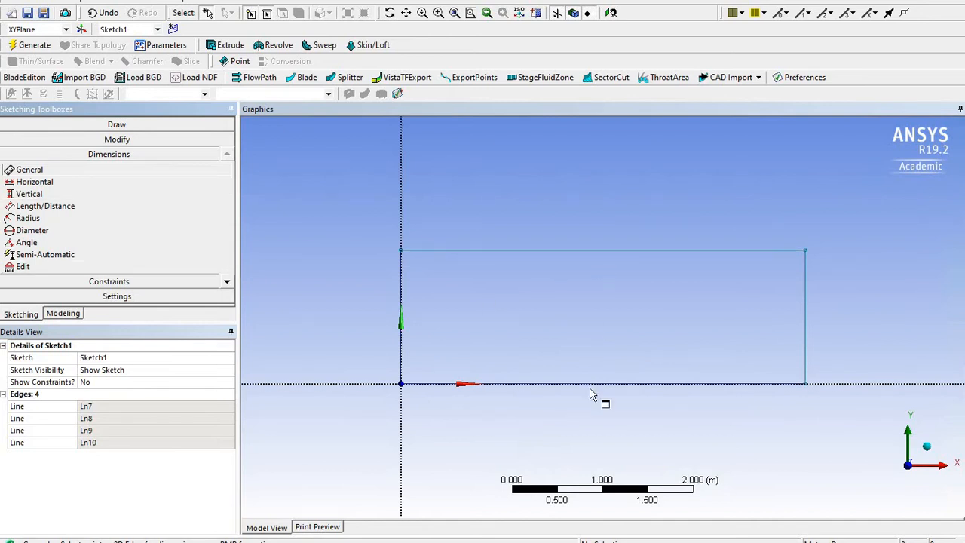
{"action": "left_click", "coordinate": [588, 252]}
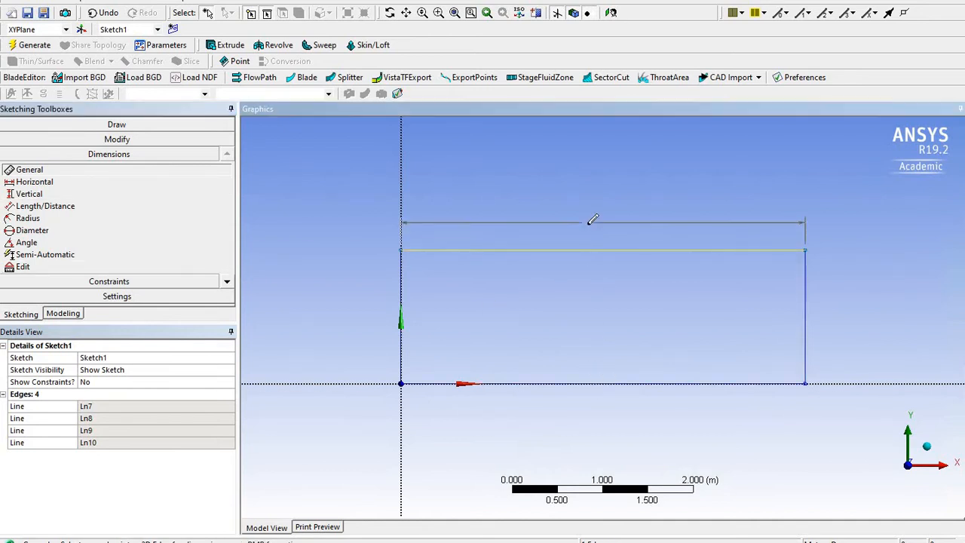
{"action": "left_click", "coordinate": [649, 223]}
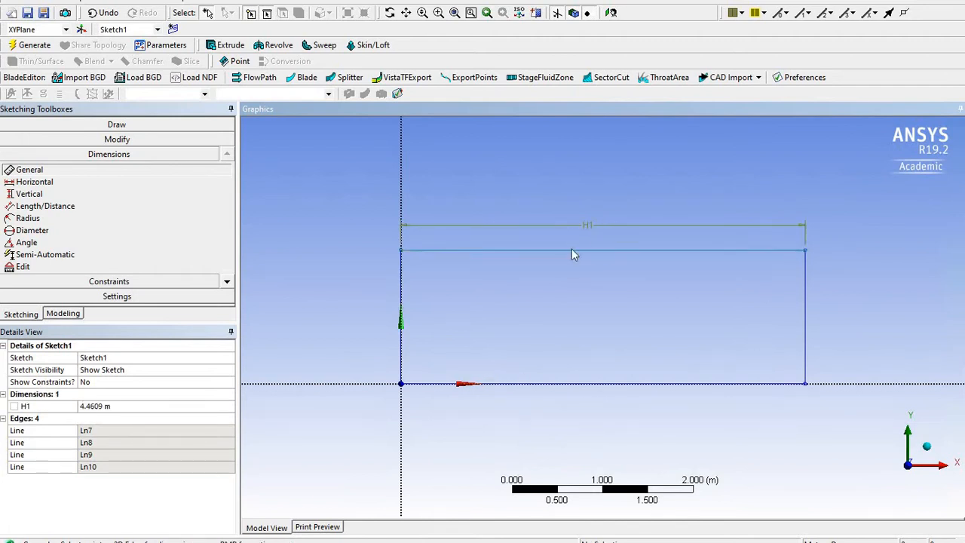
{"action": "left_click", "coordinate": [805, 328]}
{"action": "left_click", "coordinate": [835, 315]}
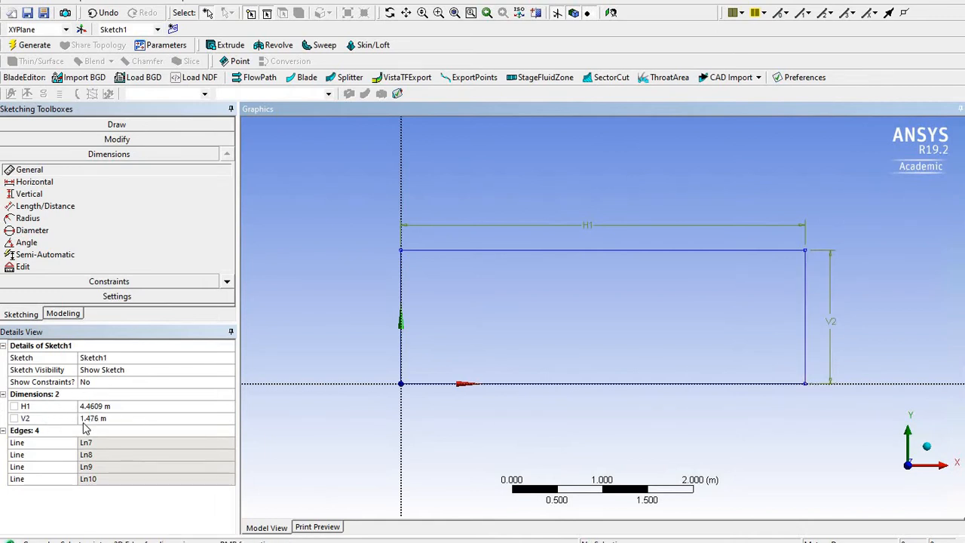
Set the rectangle's horizontal dimension H1 to 3 m and its vertical dimension V2 to 0.2 m.
{"action": "left_click", "coordinate": [124, 407]}
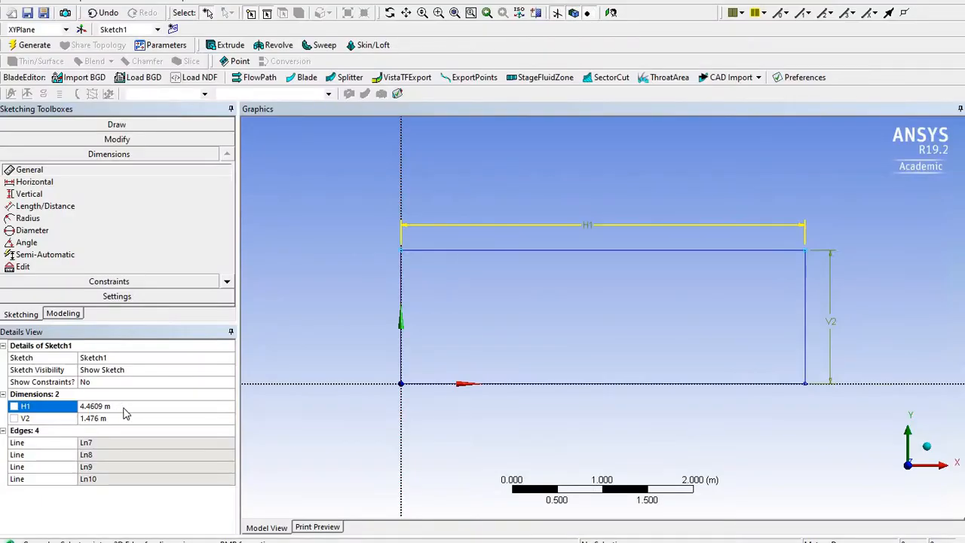
{"action": "left_click", "coordinate": [124, 408]}
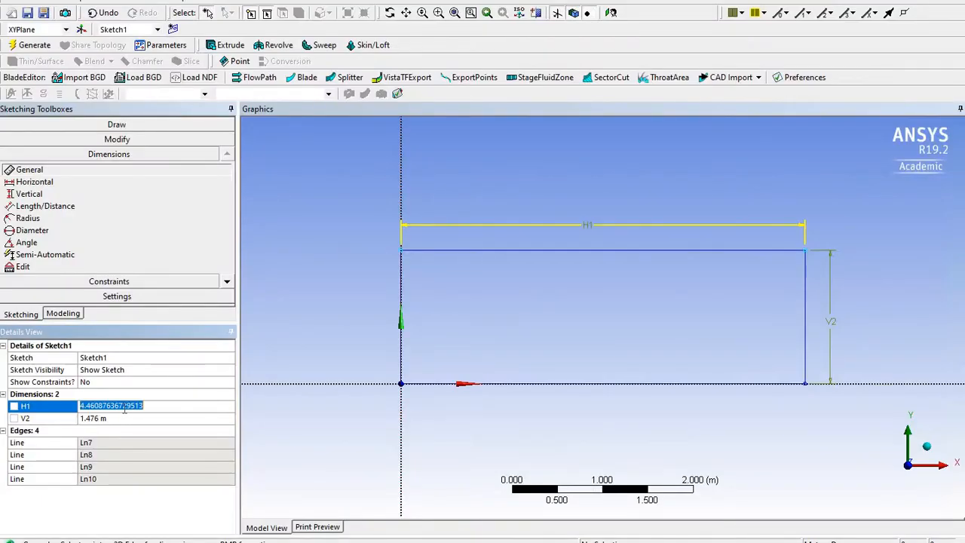
{"action": "type", "text": "3"}
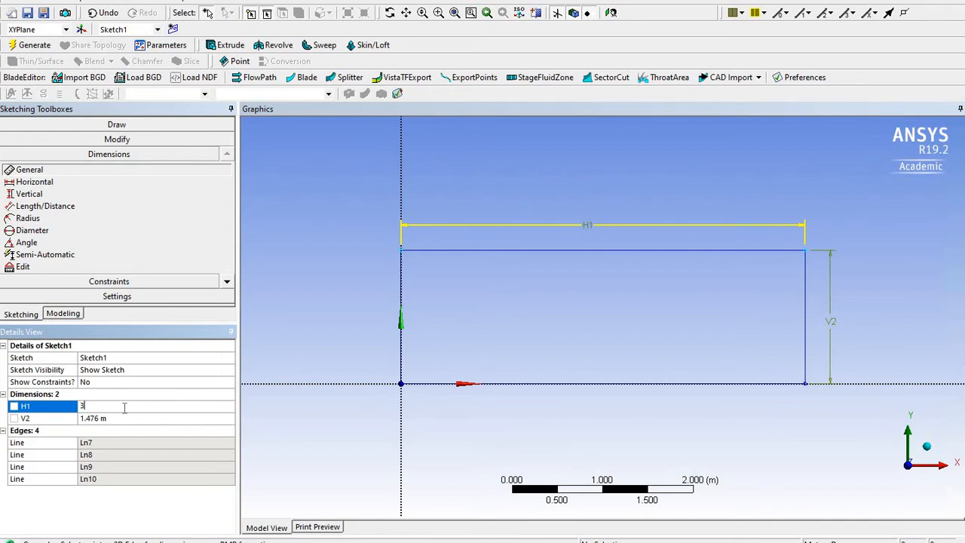
{"action": "key", "text": "Return"}
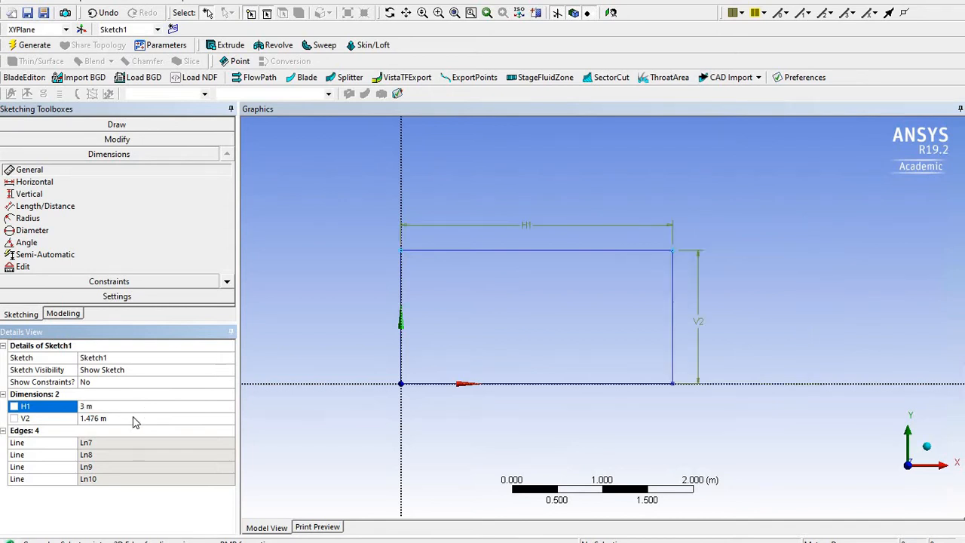
{"action": "left_click", "coordinate": [135, 417]}
{"action": "double_click", "coordinate": [135, 418]}
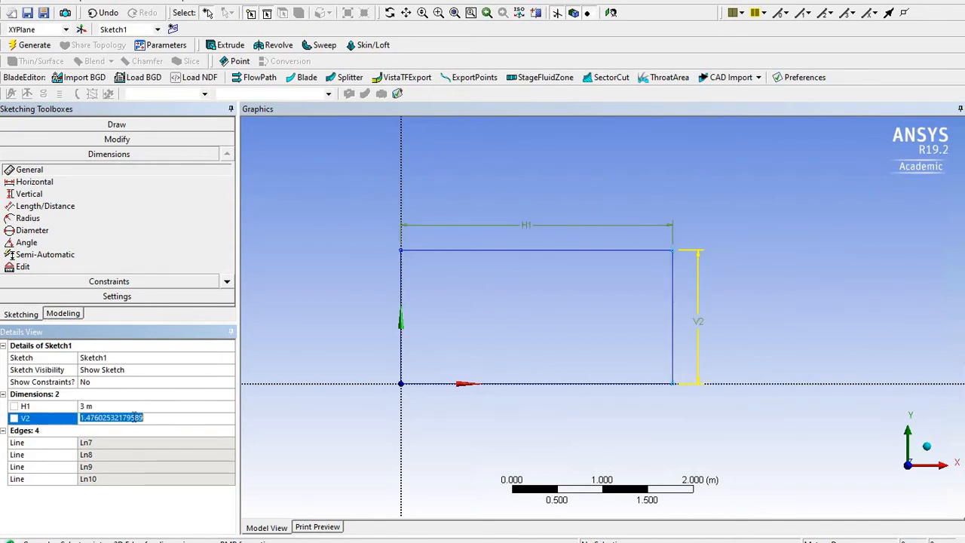
{"action": "type", "text": ".2"}
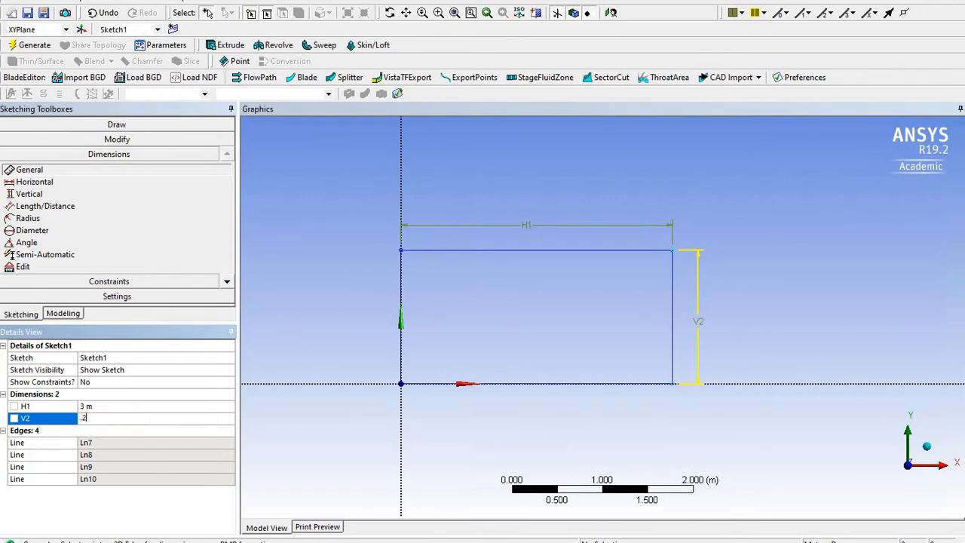
{"action": "key", "text": "Return"}
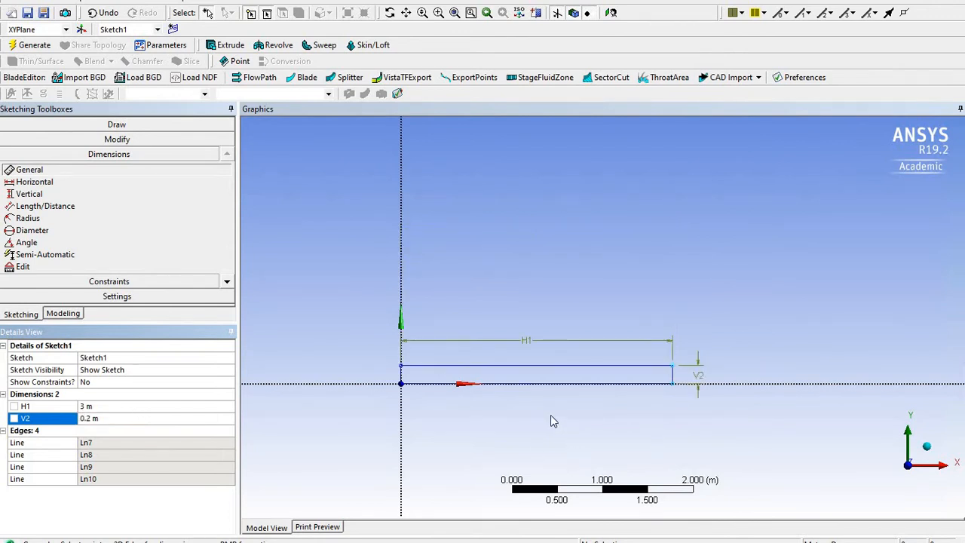
{"action": "scroll", "coordinate": [534, 279], "scroll_direction": "down", "scroll_amount": 2}
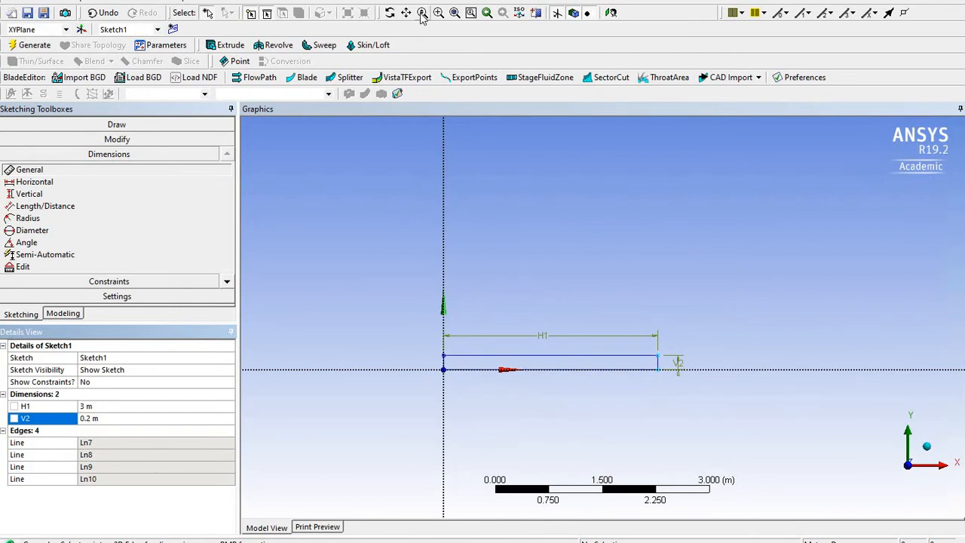
Create a surface from Sketch1 using the Add Material operation with 0 m thickness, and generate it.
{"action": "left_click", "coordinate": [469, 13]}
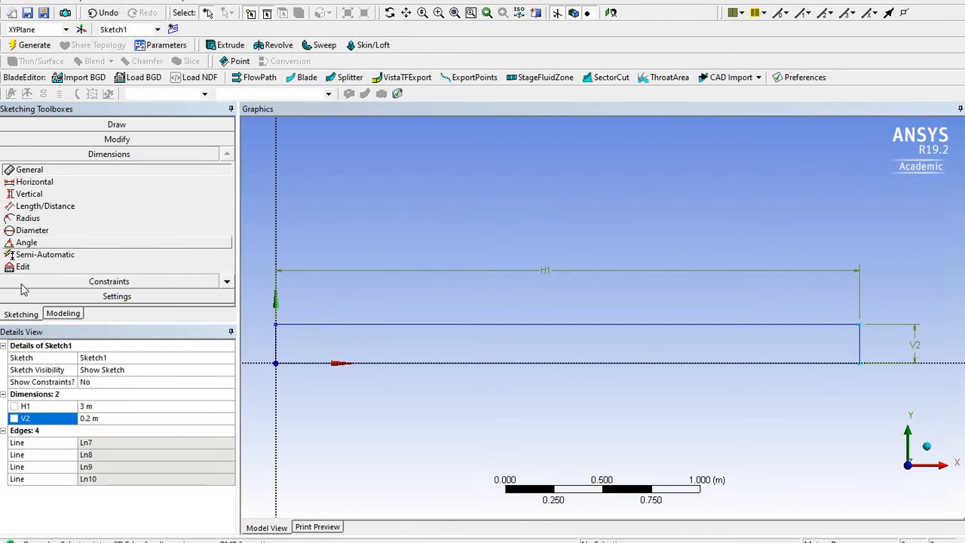
{"action": "left_click", "coordinate": [63, 314]}
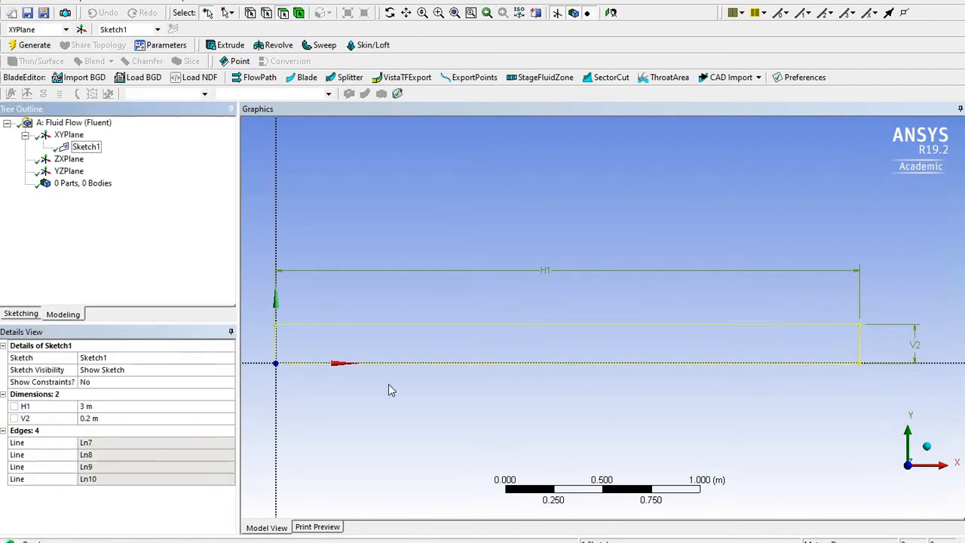
{"action": "left_click", "coordinate": [85, 147]}
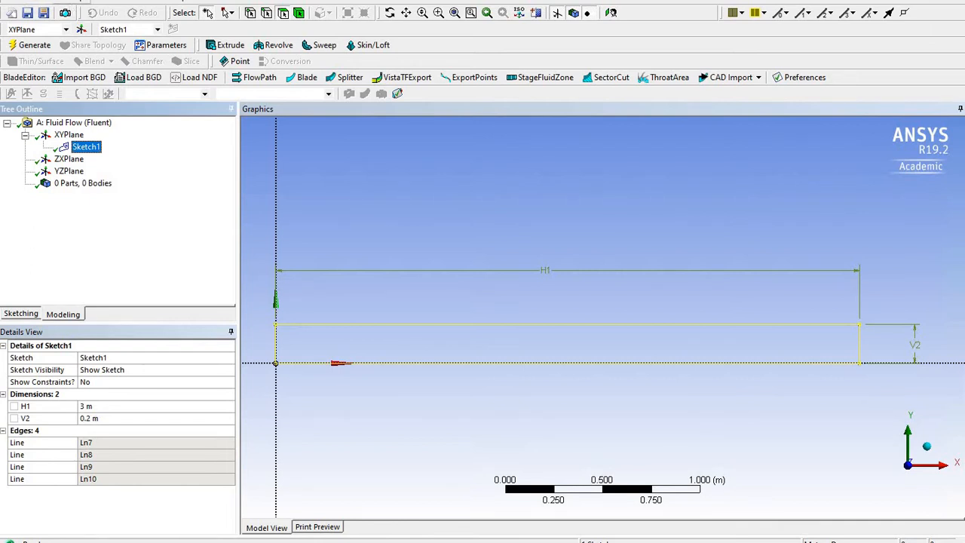
{"action": "left_click", "coordinate": [37, 1]}
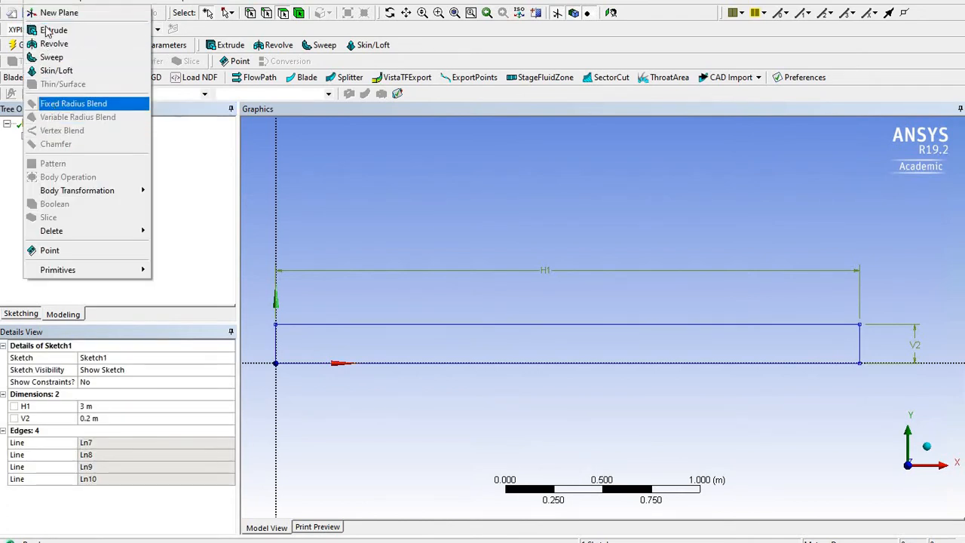
{"action": "mouse_move", "coordinate": [70, 1]}
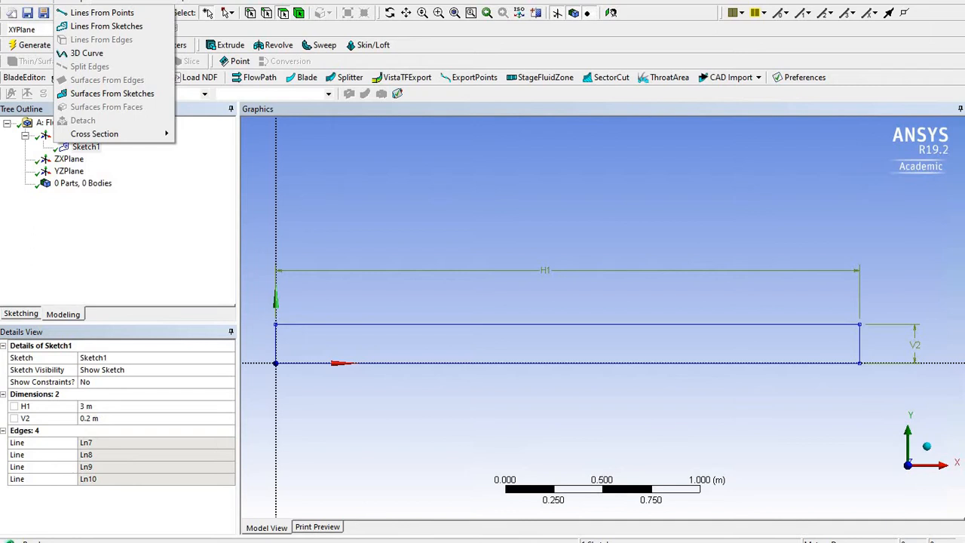
{"action": "left_click", "coordinate": [103, 94]}
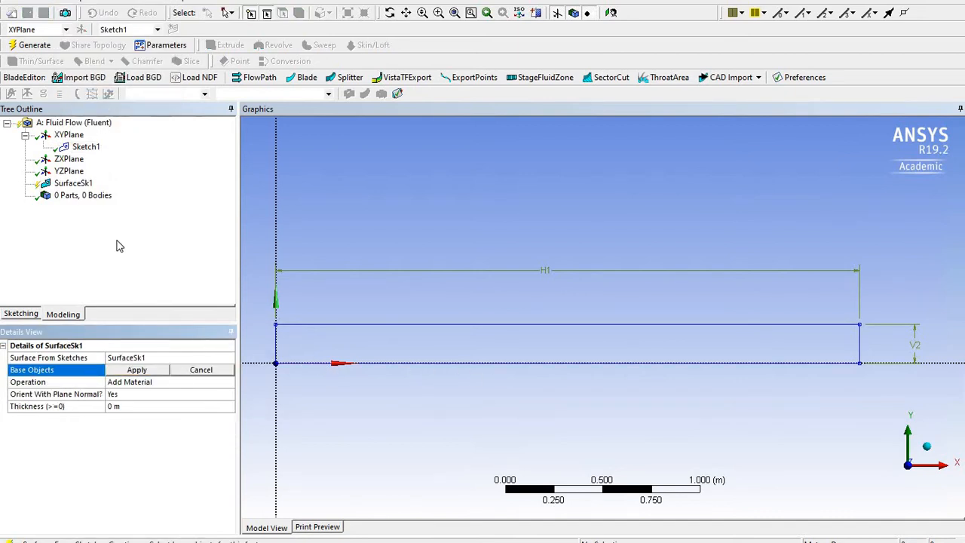
{"action": "left_click", "coordinate": [343, 332]}
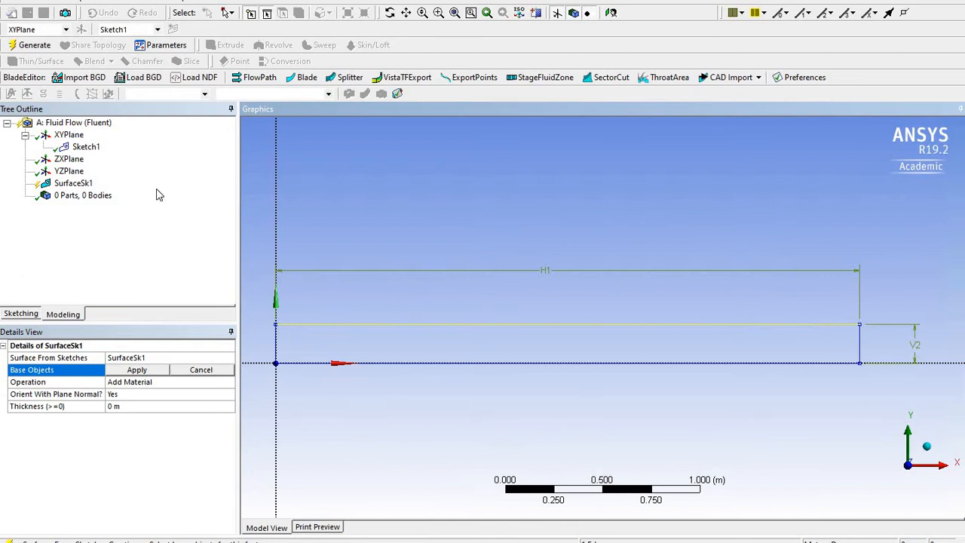
{"action": "left_click", "coordinate": [91, 149]}
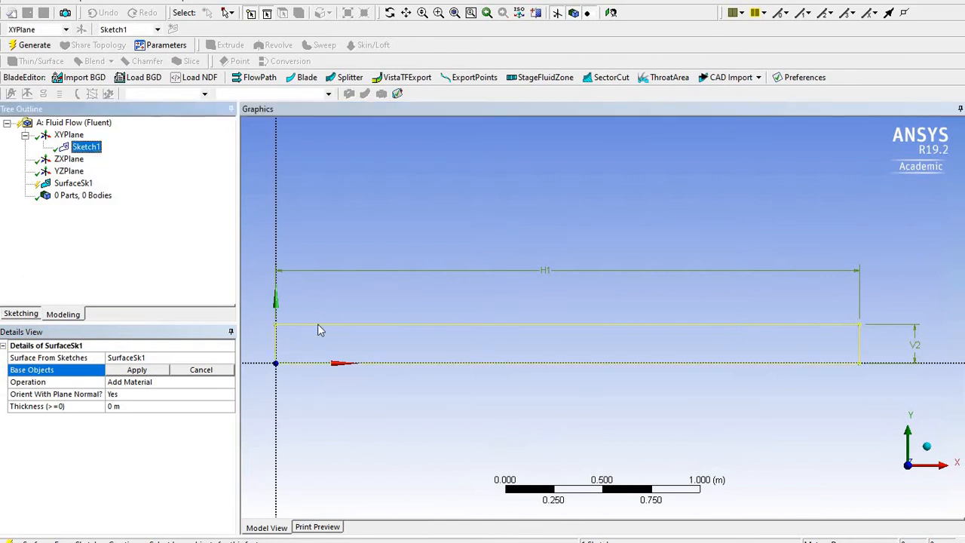
{"action": "left_click", "coordinate": [400, 336]}
{"action": "left_click", "coordinate": [149, 375]}
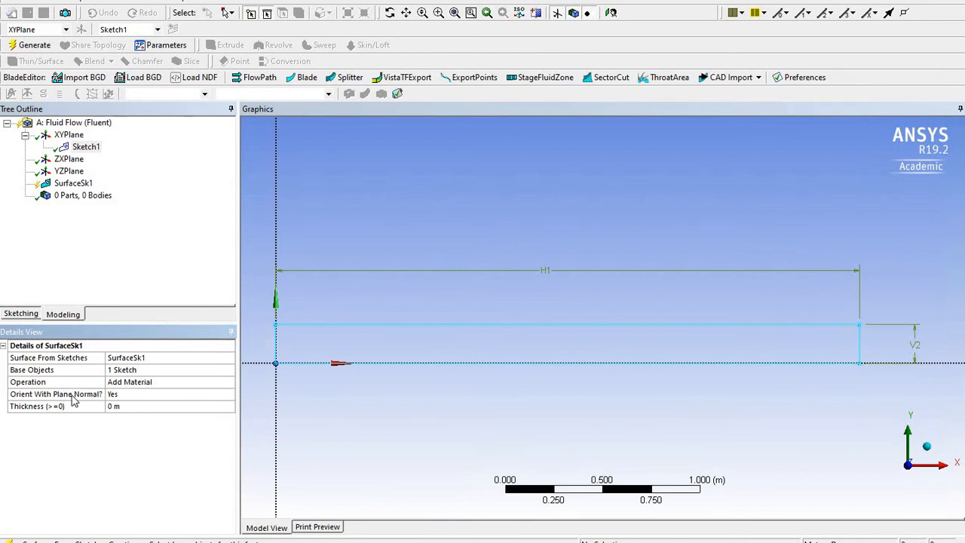
{"action": "left_click", "coordinate": [34, 50]}
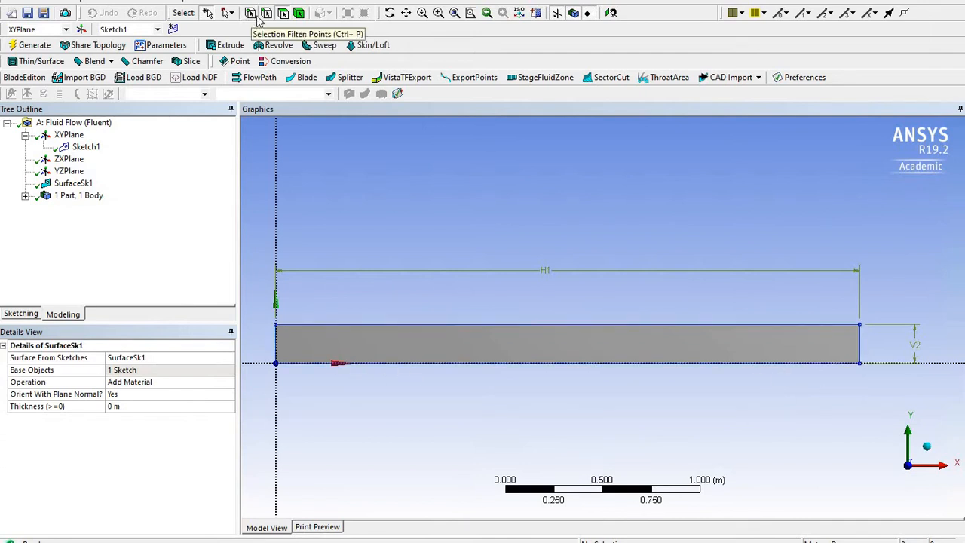
Check edge and face selection on the generated surface by selecting its long edge, its short edge at the origin and its whole face.
{"action": "left_click", "coordinate": [449, 325]}
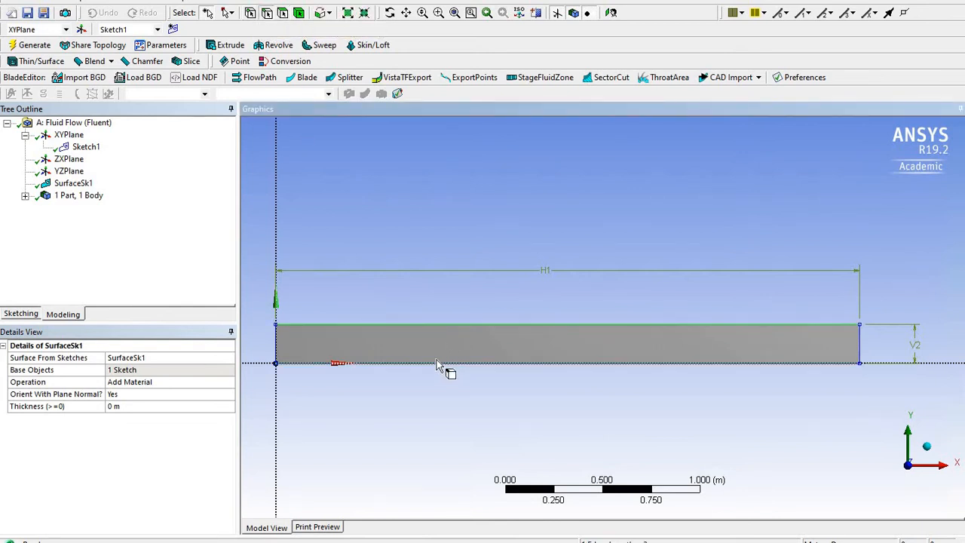
{"action": "left_click", "coordinate": [276, 345]}
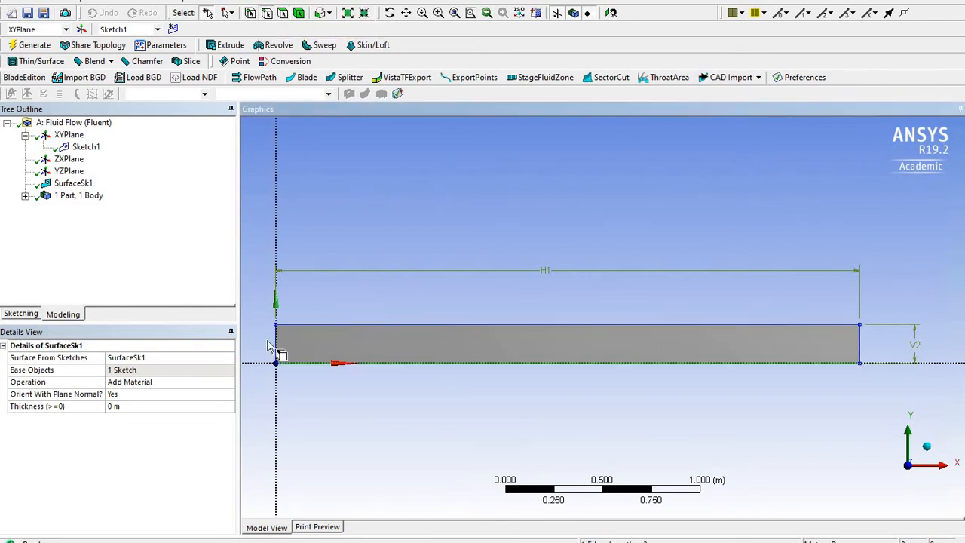
{"action": "left_click", "coordinate": [282, 14]}
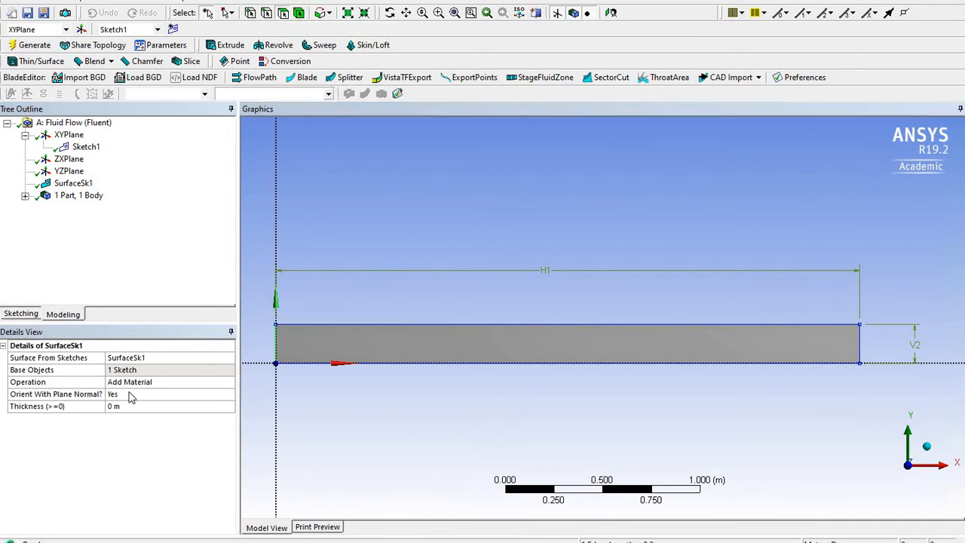
{"action": "left_click", "coordinate": [499, 337]}
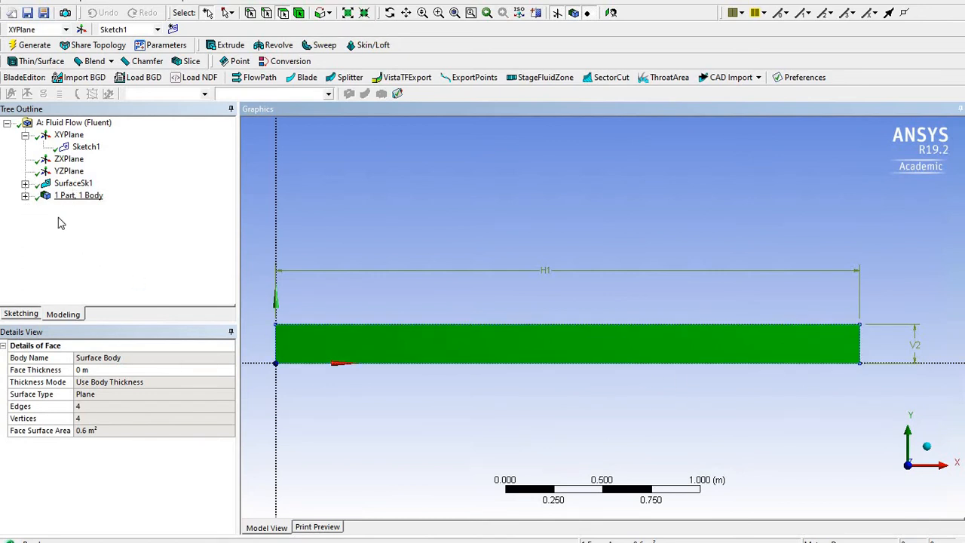
Set the surface body's Fluid/Solid property to Fluid.
{"action": "left_click", "coordinate": [24, 196]}
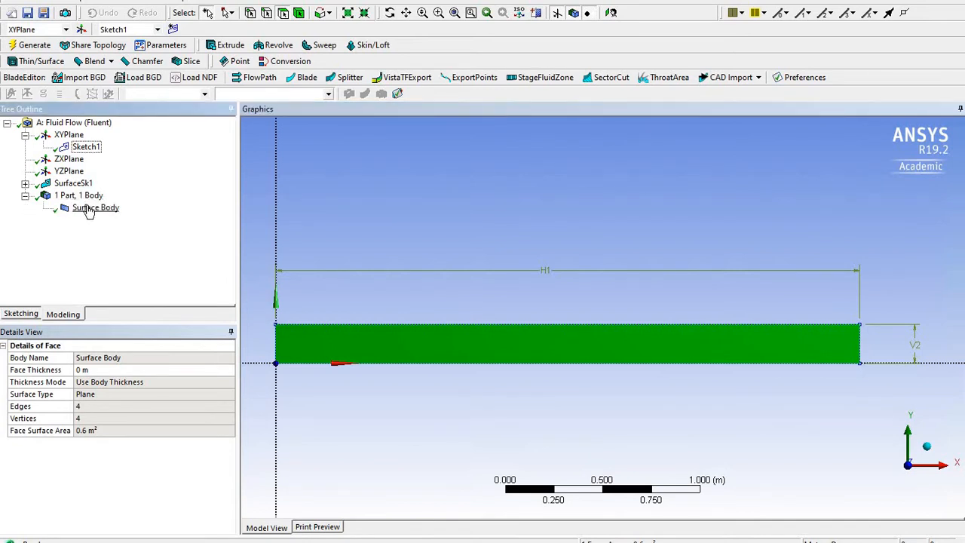
{"action": "left_click", "coordinate": [91, 208]}
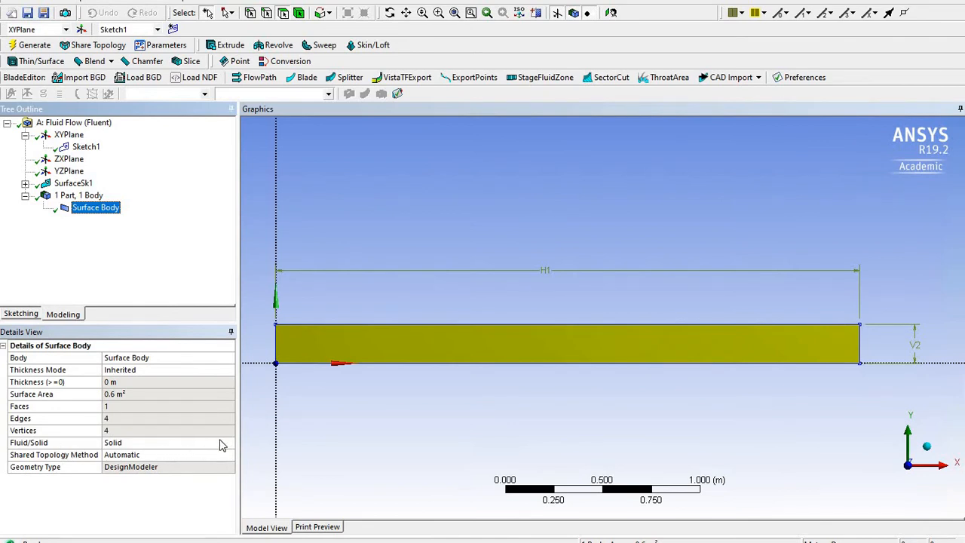
{"action": "left_click", "coordinate": [188, 444]}
{"action": "left_click", "coordinate": [229, 444]}
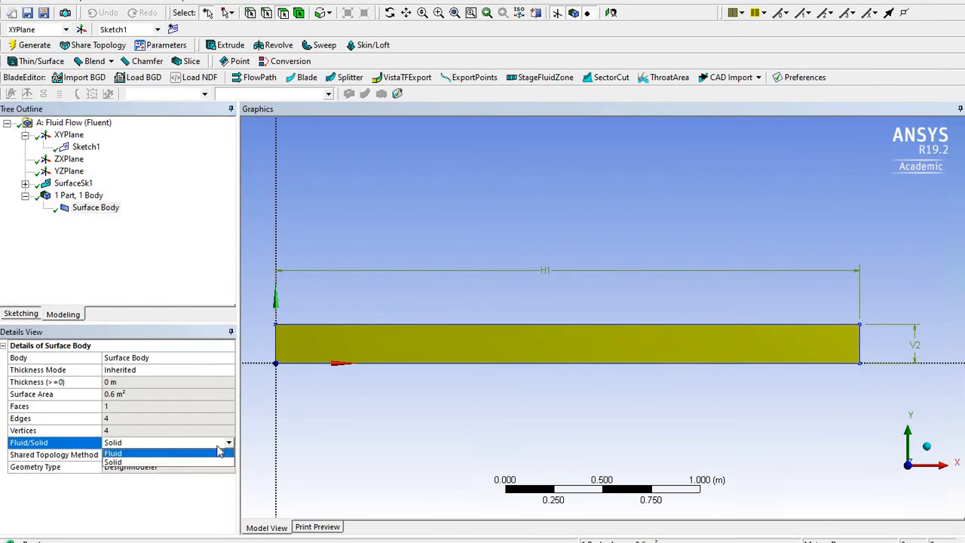
{"action": "left_click", "coordinate": [164, 454]}
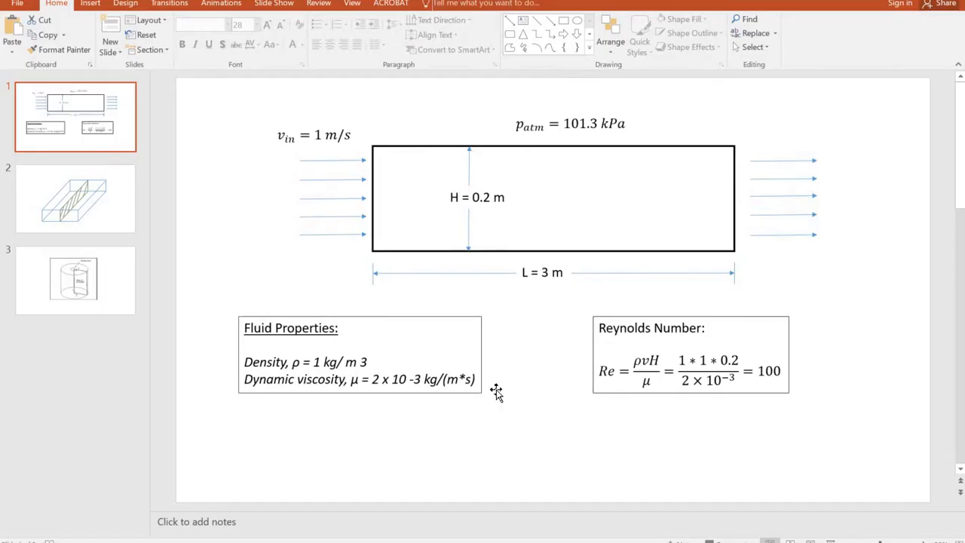
Switch to the PowerPoint presentation and examine the duct's mid-plane section on slide 2 and the problem definition on slide 1.
{"action": "left_click", "coordinate": [100, 222]}
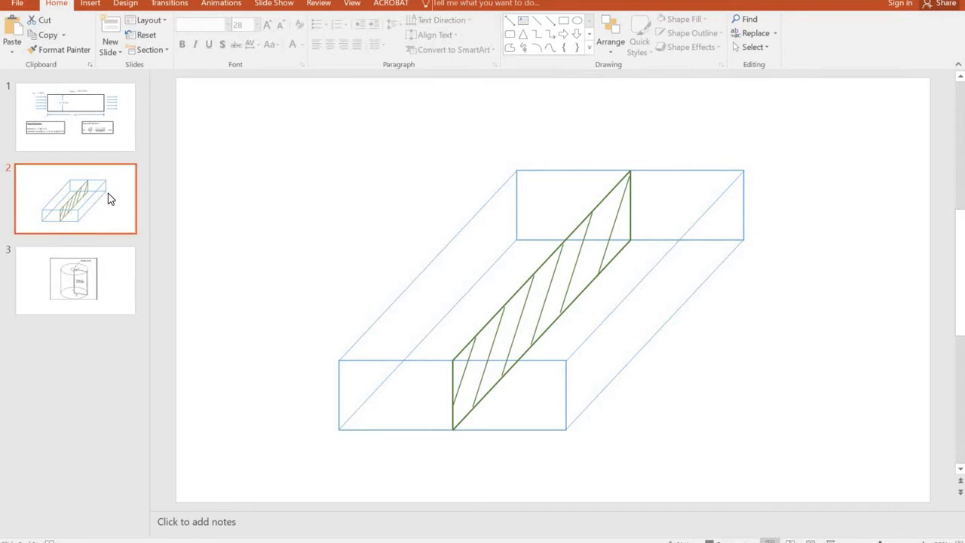
{"action": "left_click", "coordinate": [76, 131]}
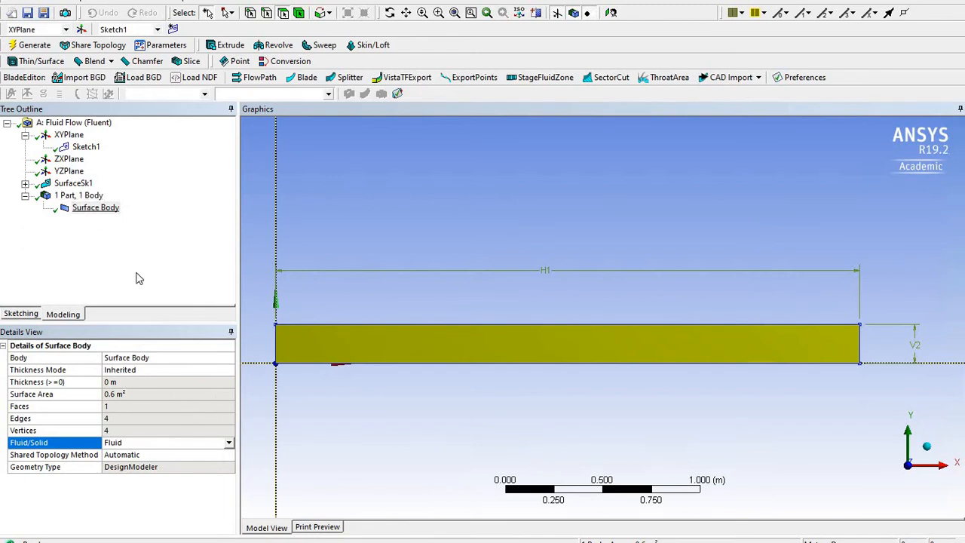
Rename the surface body as "fluid domain" in DesignModeler and regenerate the model.
{"action": "left_click", "coordinate": [46, 196]}
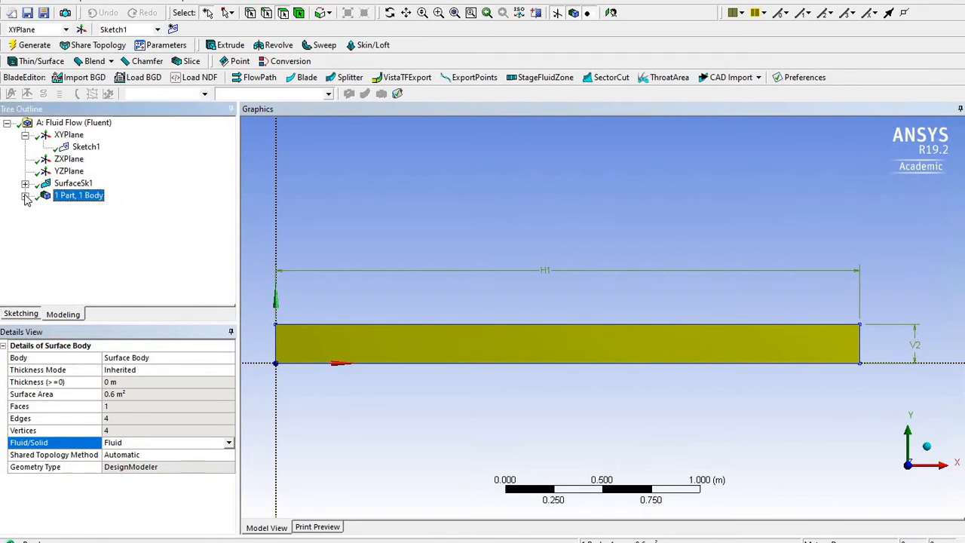
{"action": "right_click", "coordinate": [106, 207]}
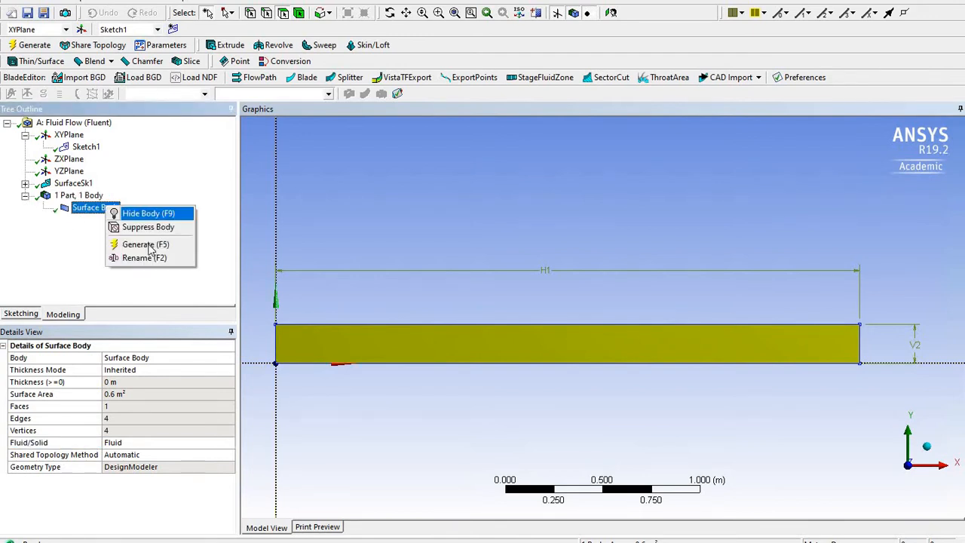
{"action": "left_click", "coordinate": [143, 258]}
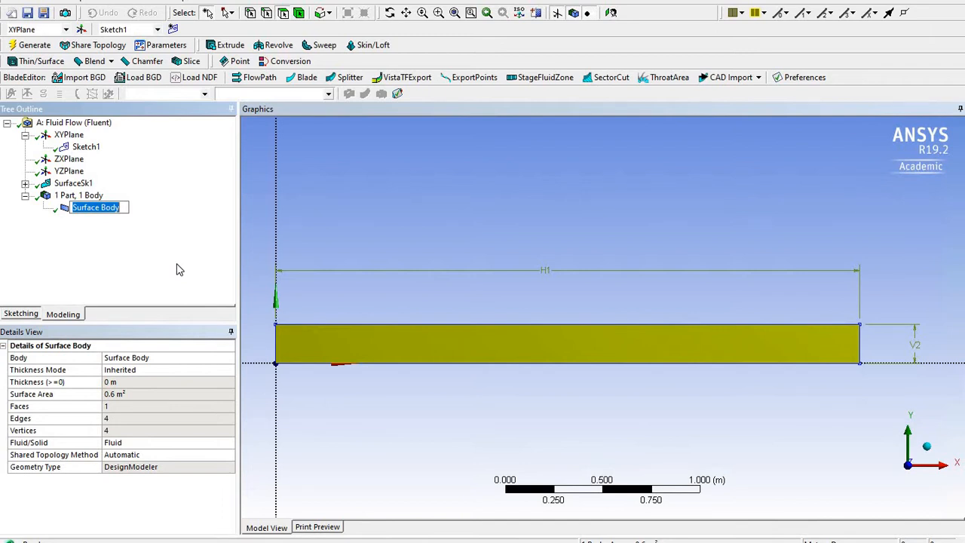
{"action": "type", "text": "cr"}
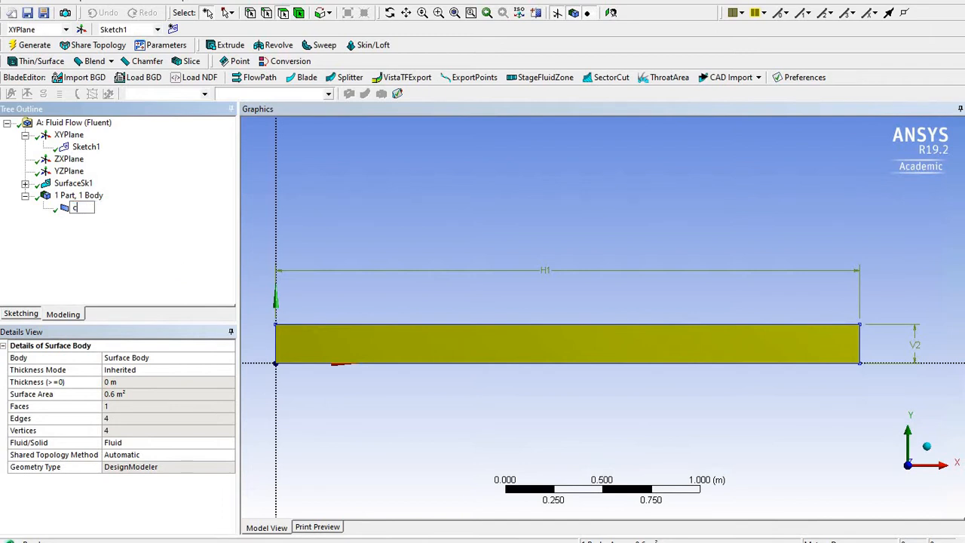
{"action": "type", "text": "id domain"}
{"action": "key", "text": "Return"}
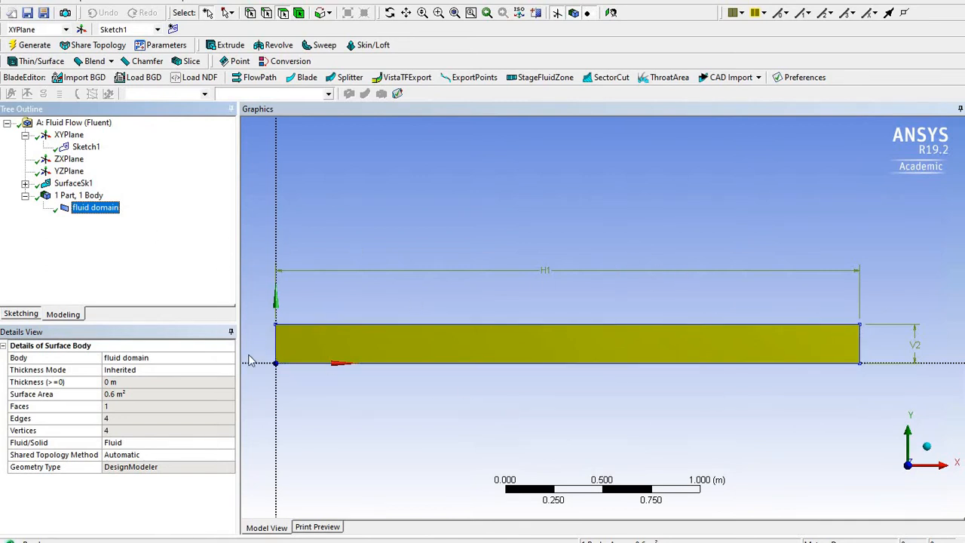
{"action": "left_click", "coordinate": [25, 196]}
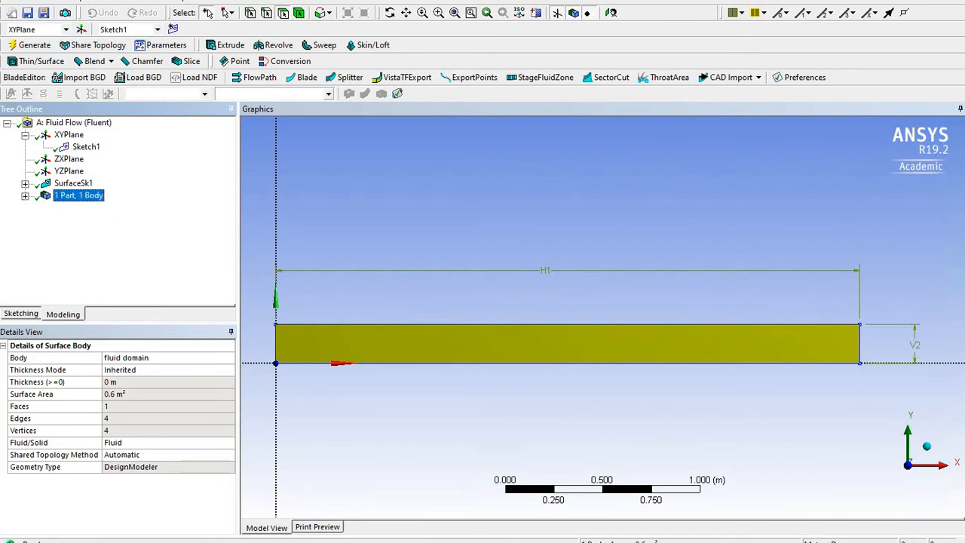
{"action": "left_click", "coordinate": [33, 47]}
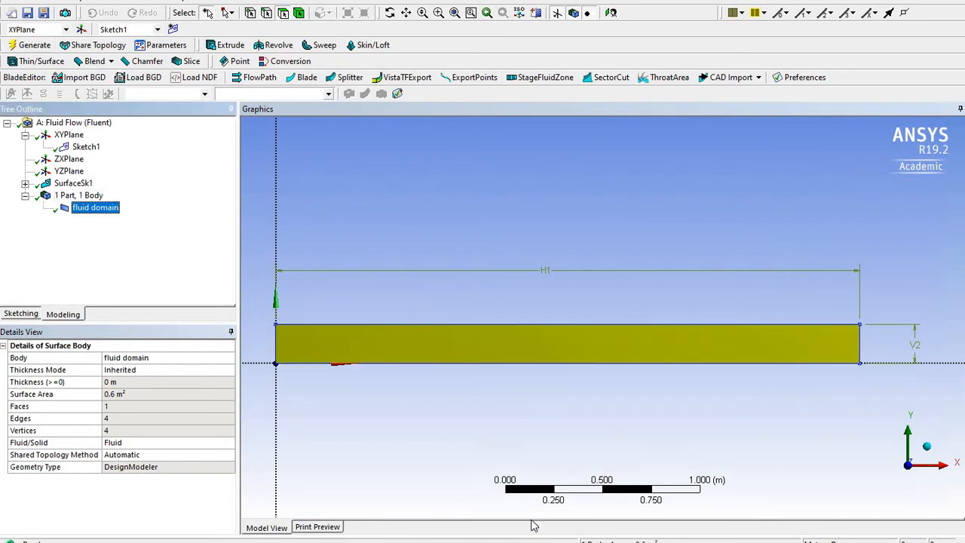
Switch to the Workbench project and open the Mesh cell of the Fluid Flow (Fluent) system for editing.
{"action": "mouse_move", "coordinate": [608, 542]}
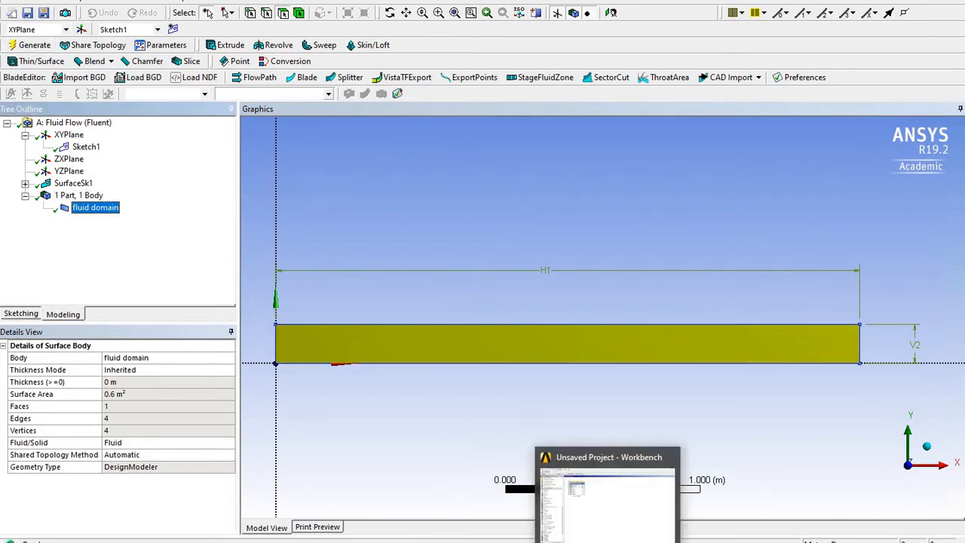
{"action": "left_click", "coordinate": [607, 494]}
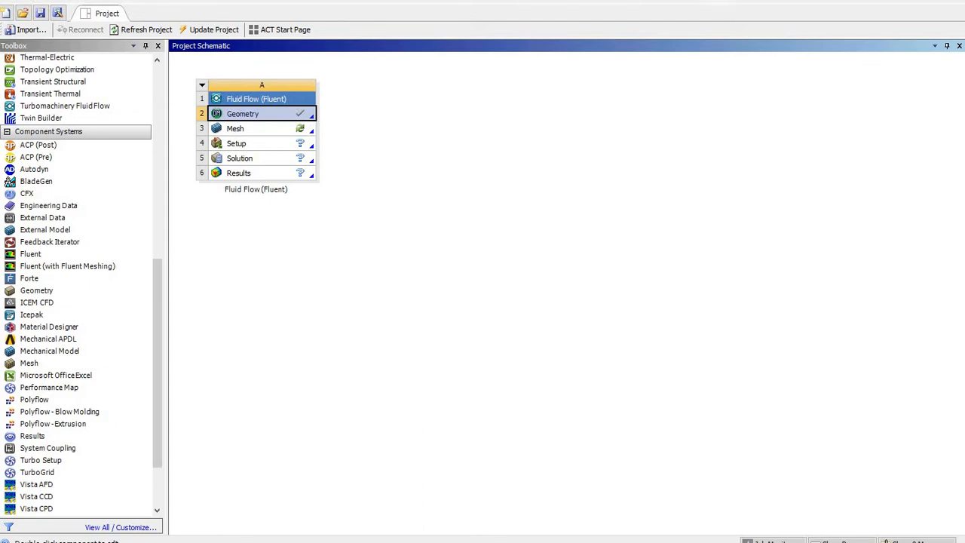
{"action": "key", "text": "alt+Tab"}
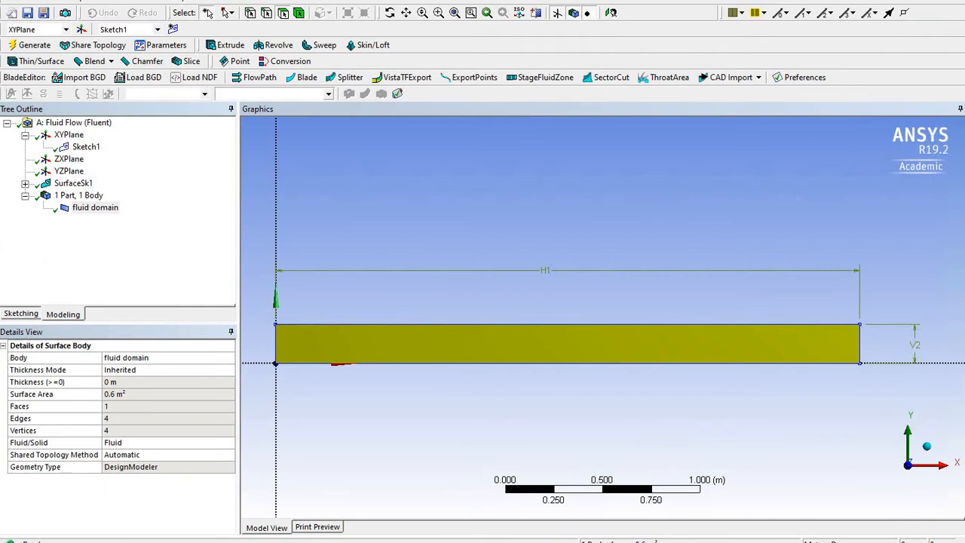
{"action": "mouse_move", "coordinate": [607, 542]}
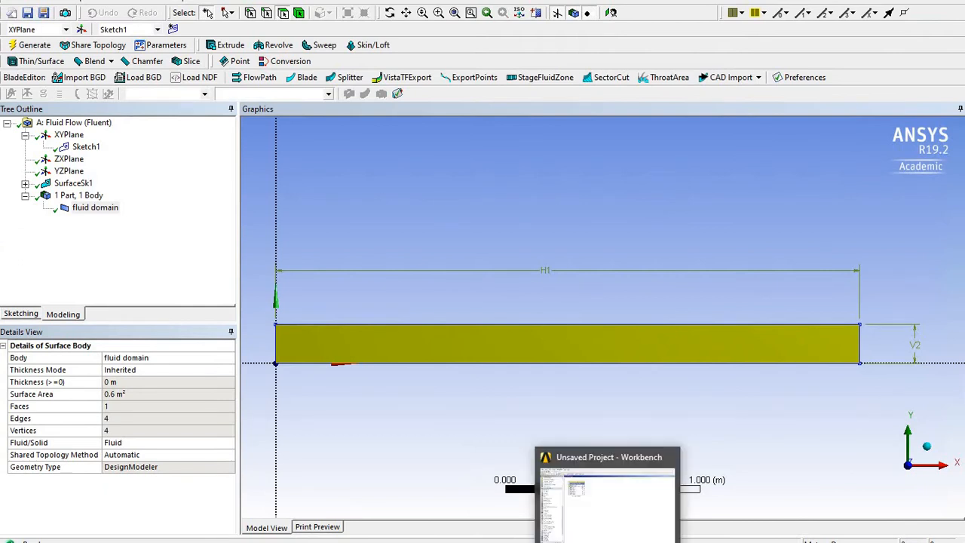
{"action": "left_click", "coordinate": [603, 502]}
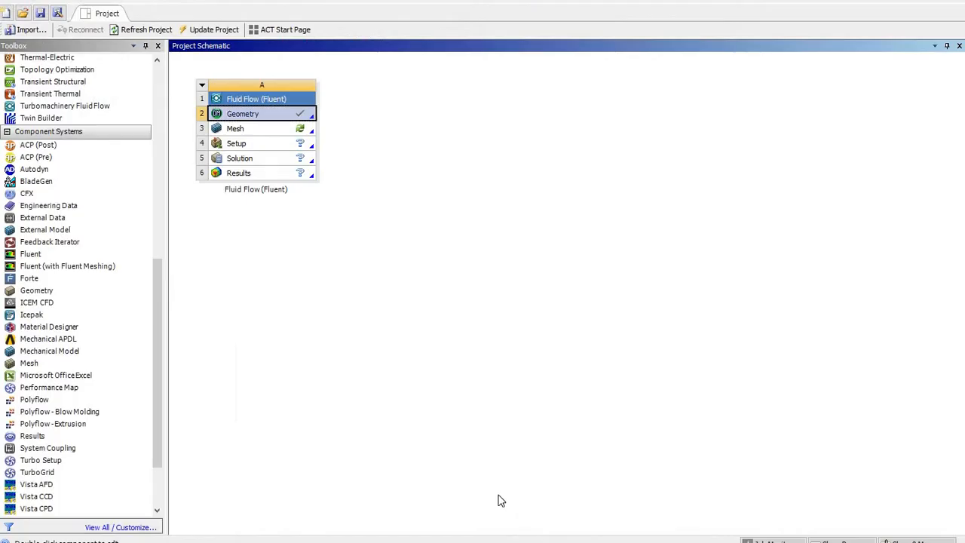
{"action": "right_click", "coordinate": [289, 131]}
{"action": "left_click", "coordinate": [332, 138]}
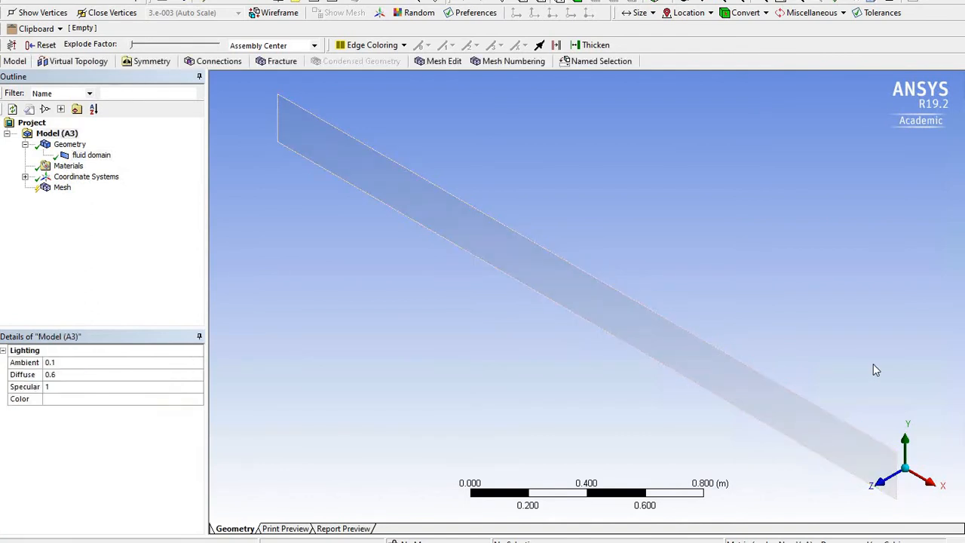
Orient the model face-on to the XY plane and select the fluid domain's face.
{"action": "left_click", "coordinate": [884, 479]}
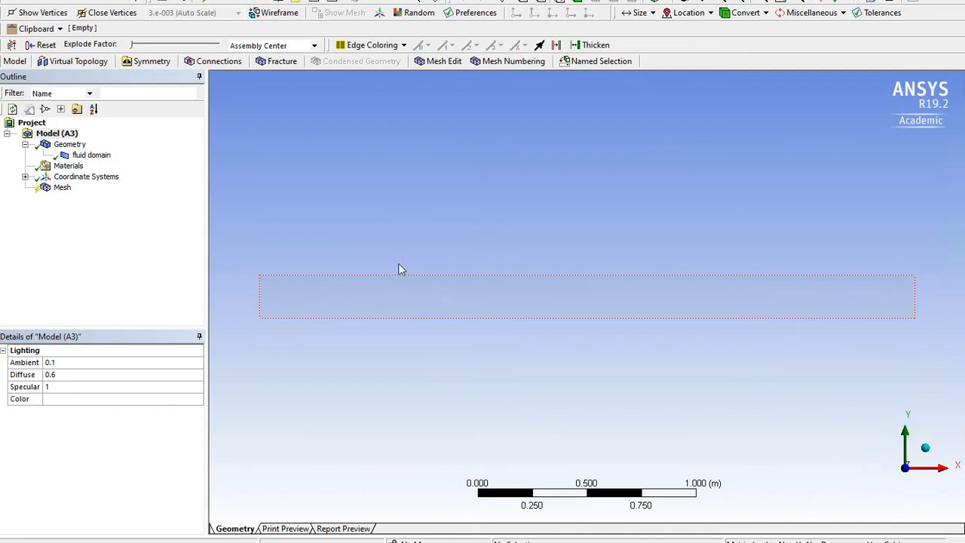
{"action": "left_click", "coordinate": [345, 294]}
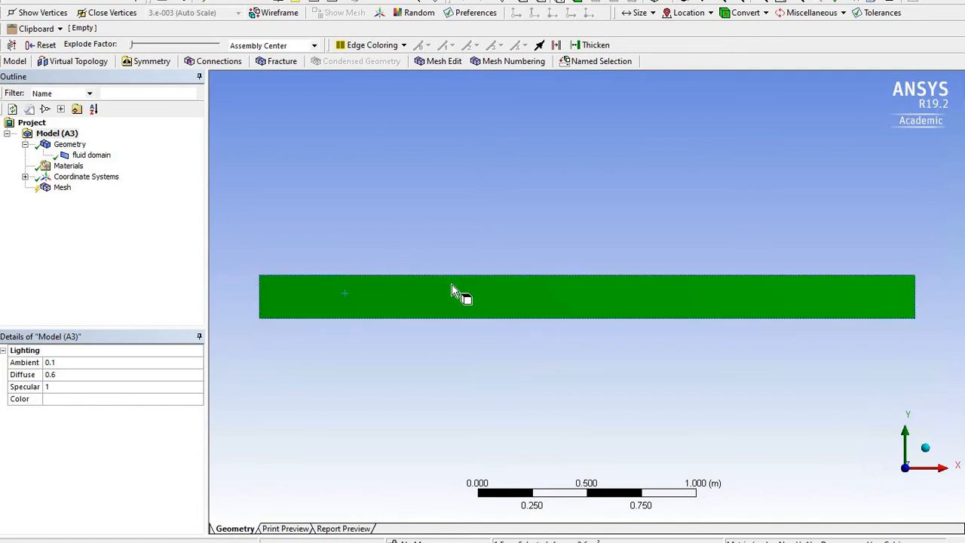
Clear the face selection, generate the default mesh of the fluid domain and display it.
{"action": "left_click", "coordinate": [253, 154]}
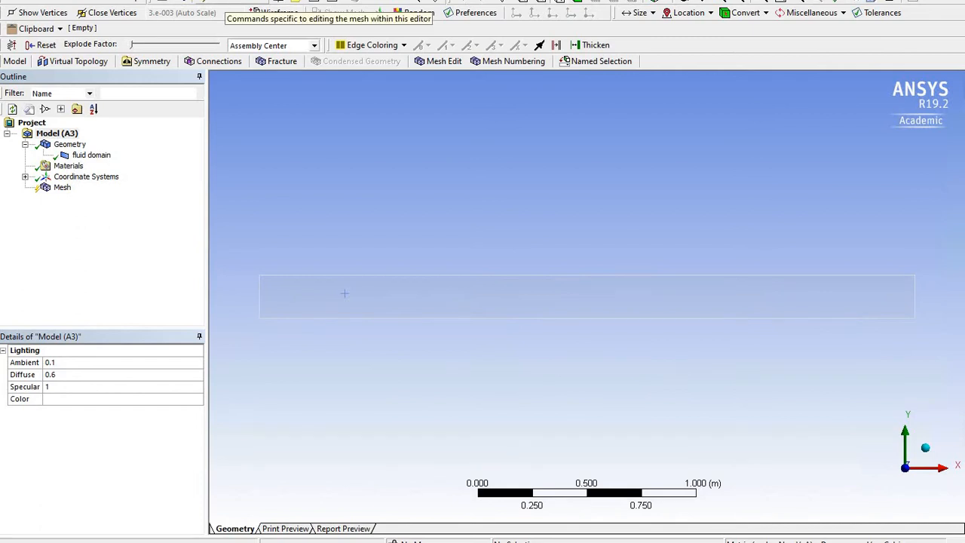
{"action": "left_click", "coordinate": [225, 2]}
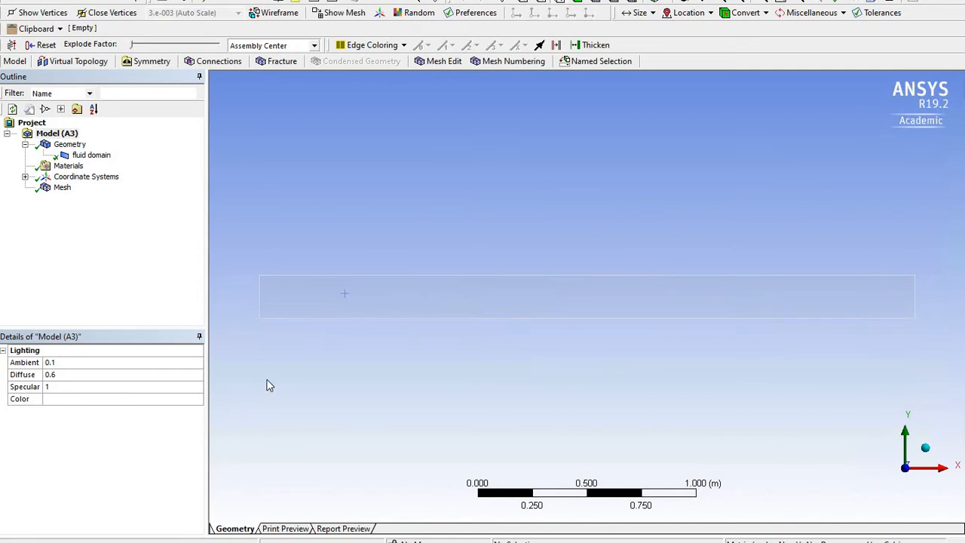
{"action": "left_click", "coordinate": [63, 190]}
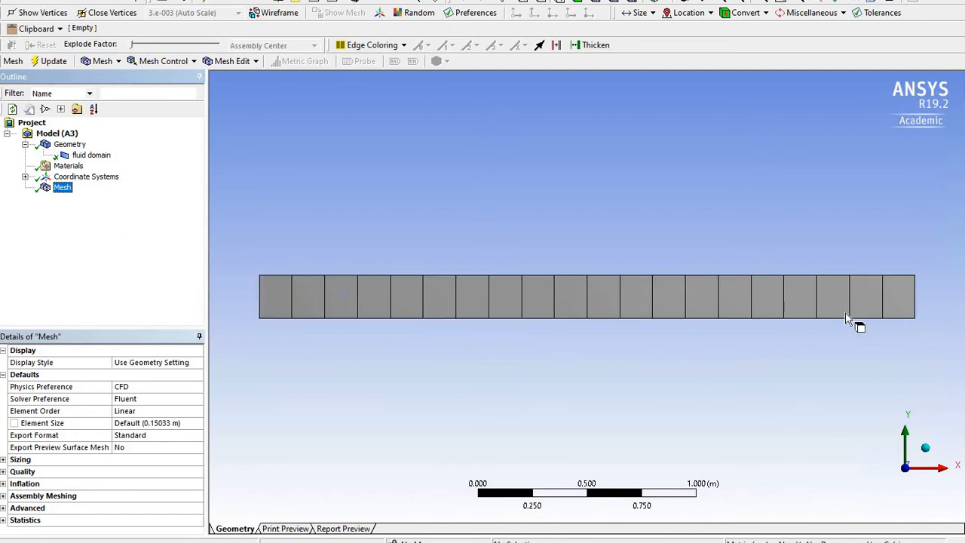
Examine the node and element counts in the mesh statistics.
{"action": "left_click", "coordinate": [3, 520]}
{"action": "scroll", "coordinate": [132, 468], "scroll_direction": "down", "scroll_amount": 1}
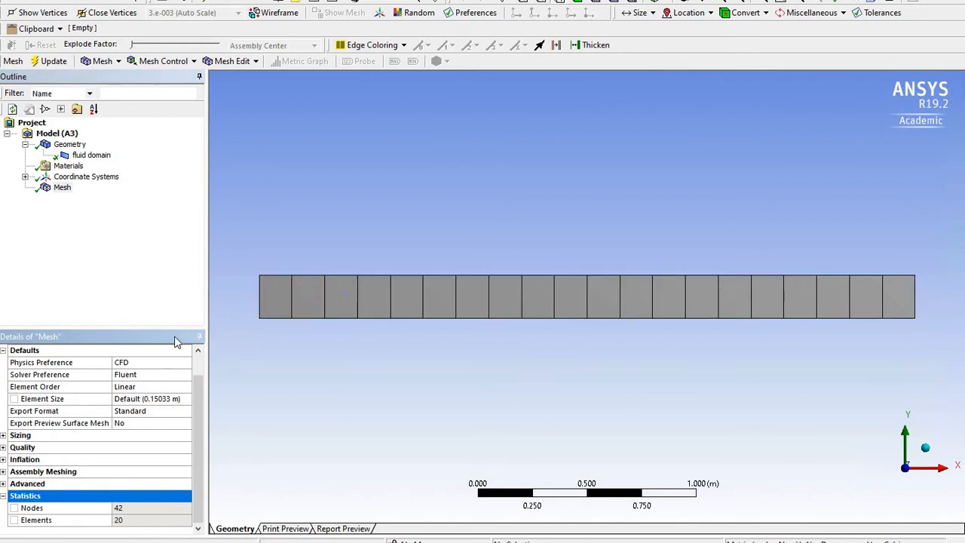
{"action": "left_click_drag", "start_coordinate": [201, 488], "coordinate": [201, 397]}
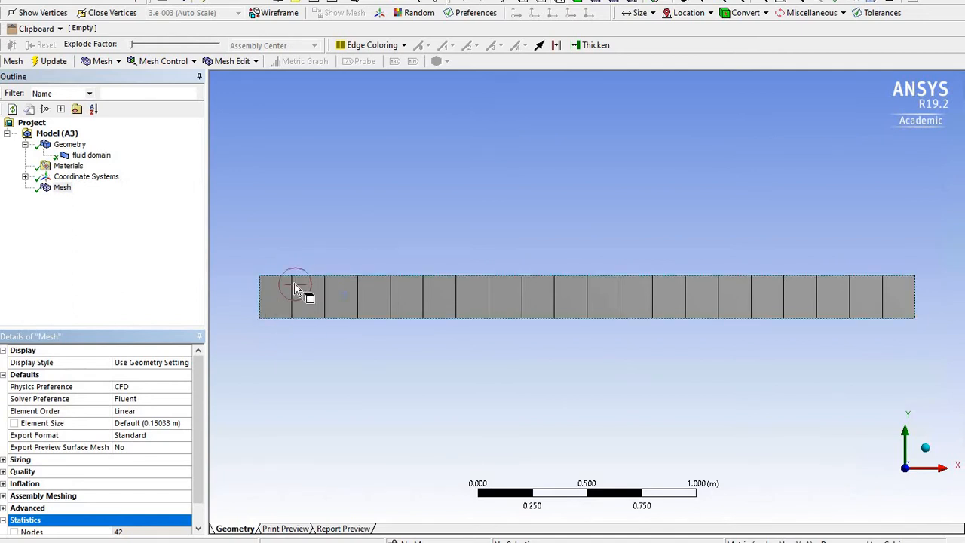
Examine the available mesh controls, the global sizing settings, and the solver preference and element order defaults.
{"action": "left_click", "coordinate": [61, 189]}
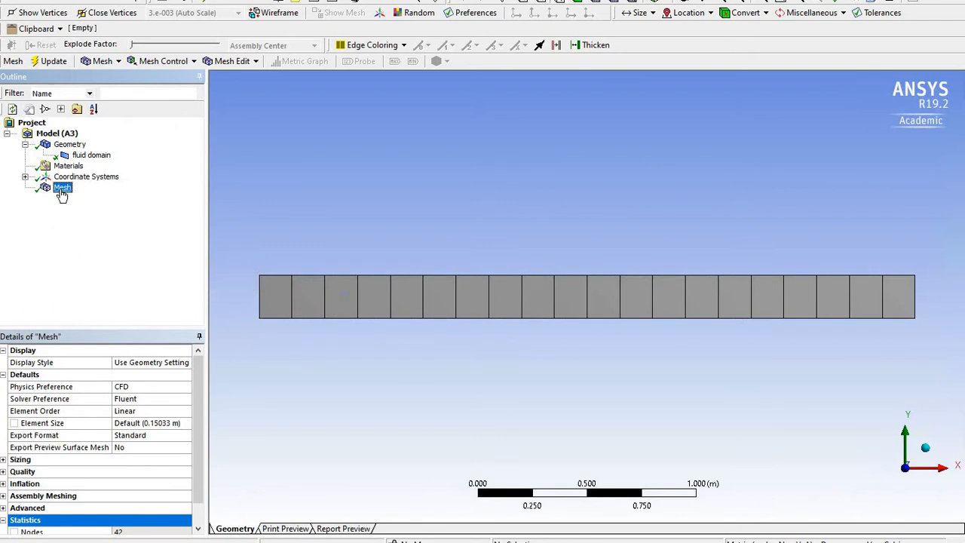
{"action": "left_click", "coordinate": [191, 63]}
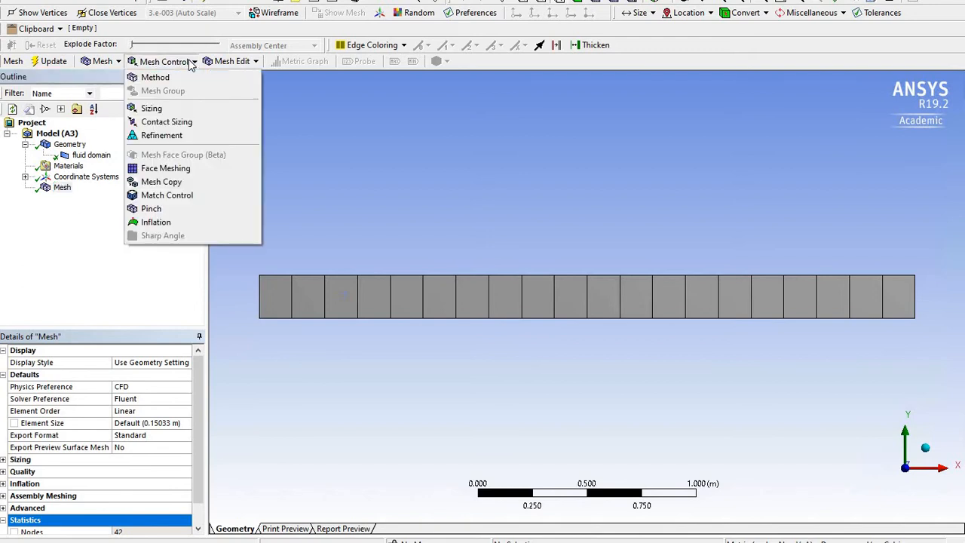
{"action": "left_click", "coordinate": [62, 187]}
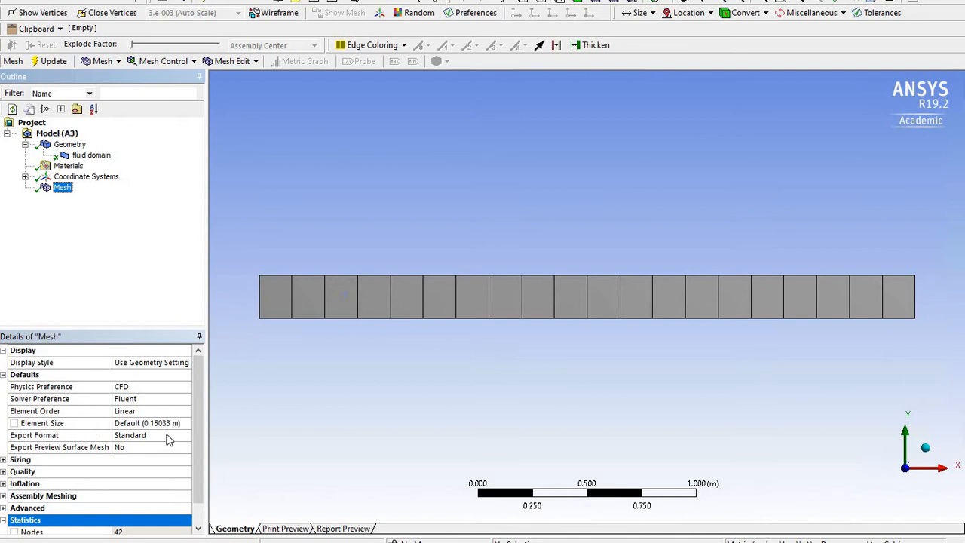
{"action": "left_click", "coordinate": [21, 460]}
{"action": "left_click", "coordinate": [4, 460]}
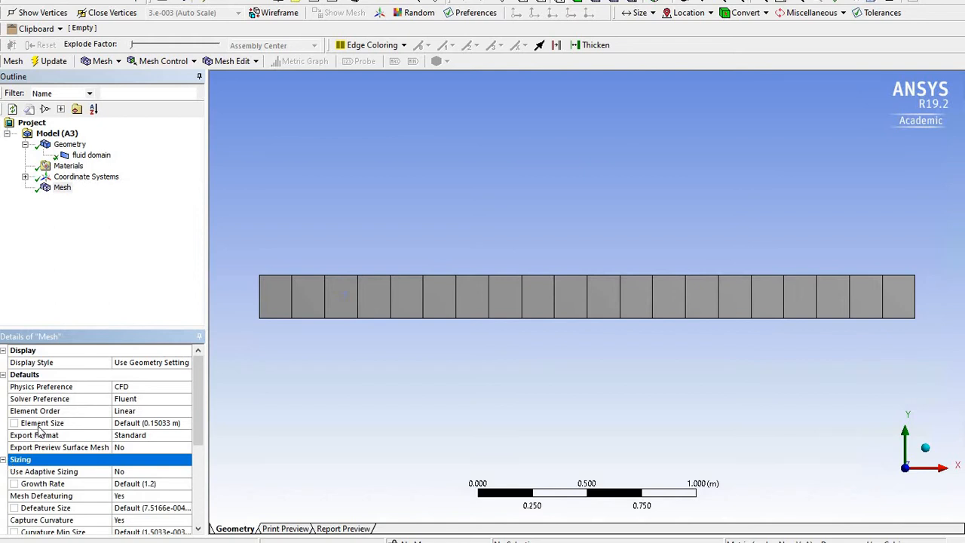
{"action": "scroll", "coordinate": [40, 429], "scroll_direction": "down", "scroll_amount": 2}
{"action": "scroll", "coordinate": [68, 441], "scroll_direction": "down", "scroll_amount": 1}
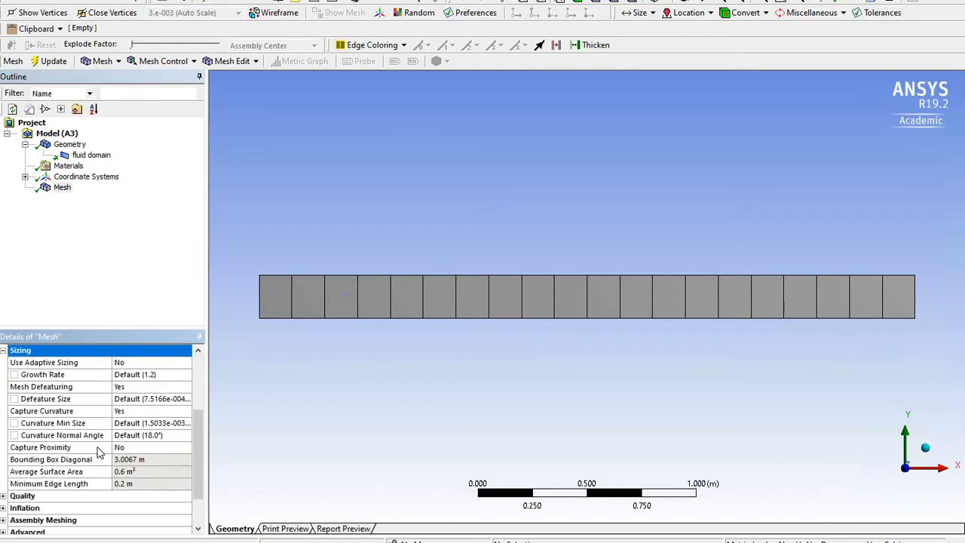
{"action": "scroll", "coordinate": [143, 471], "scroll_direction": "up", "scroll_amount": 3}
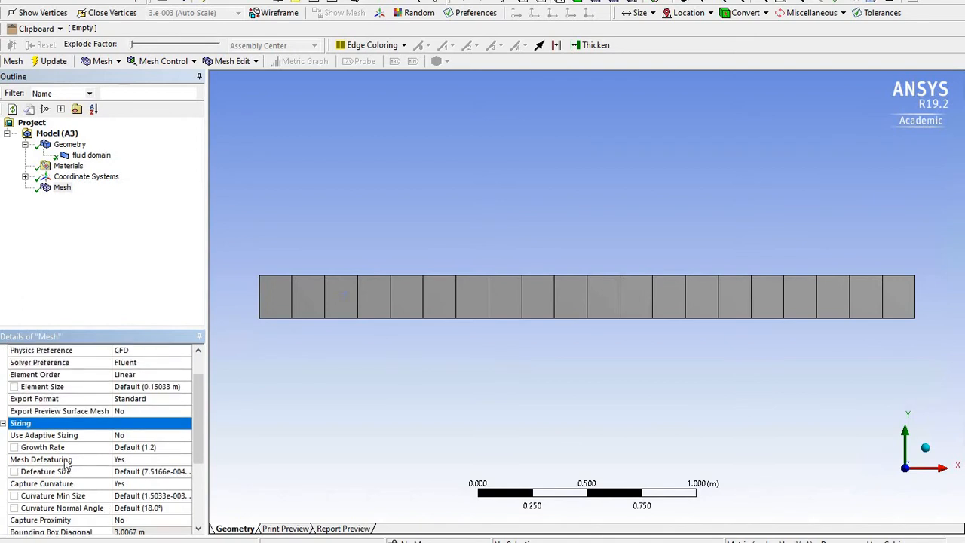
{"action": "left_click", "coordinate": [4, 460]}
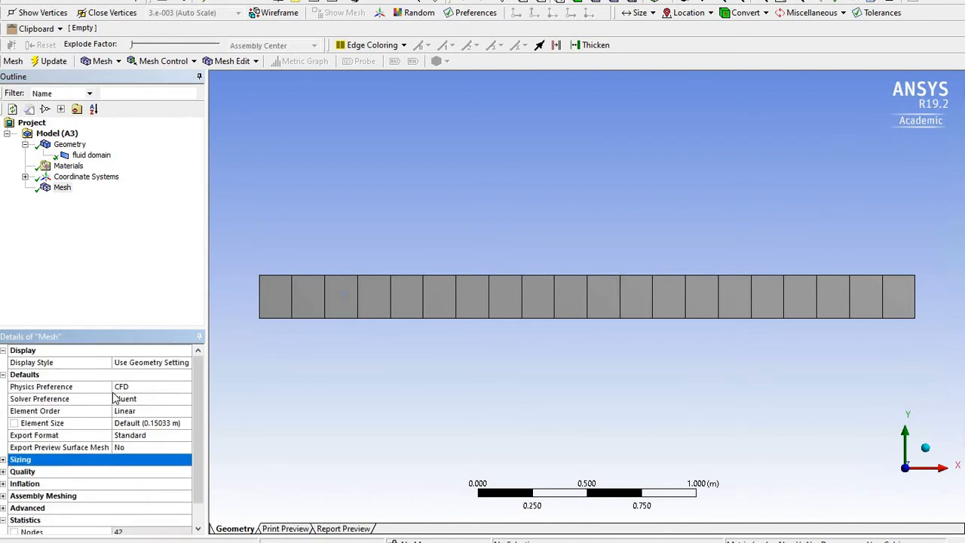
{"action": "left_click", "coordinate": [184, 399]}
{"action": "left_click", "coordinate": [184, 411]}
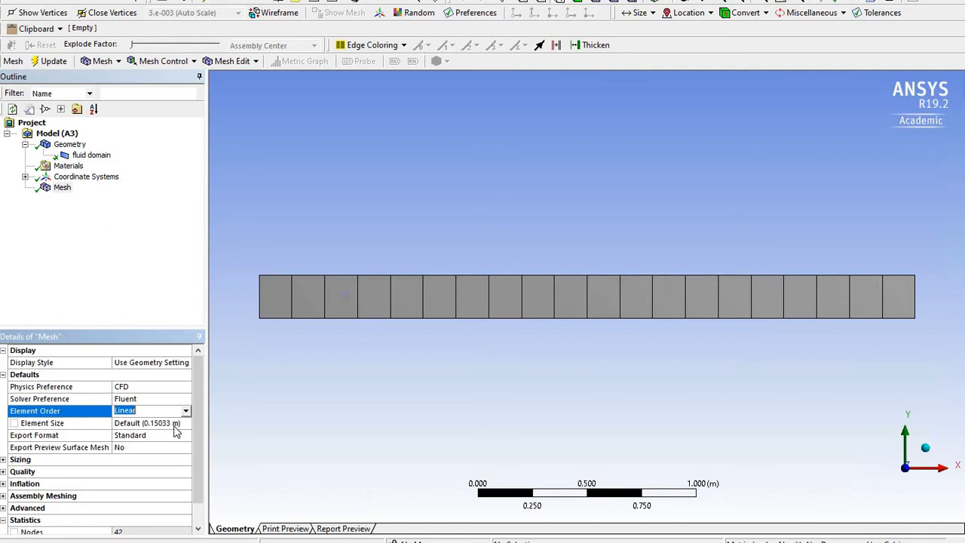
{"action": "left_click", "coordinate": [85, 307]}
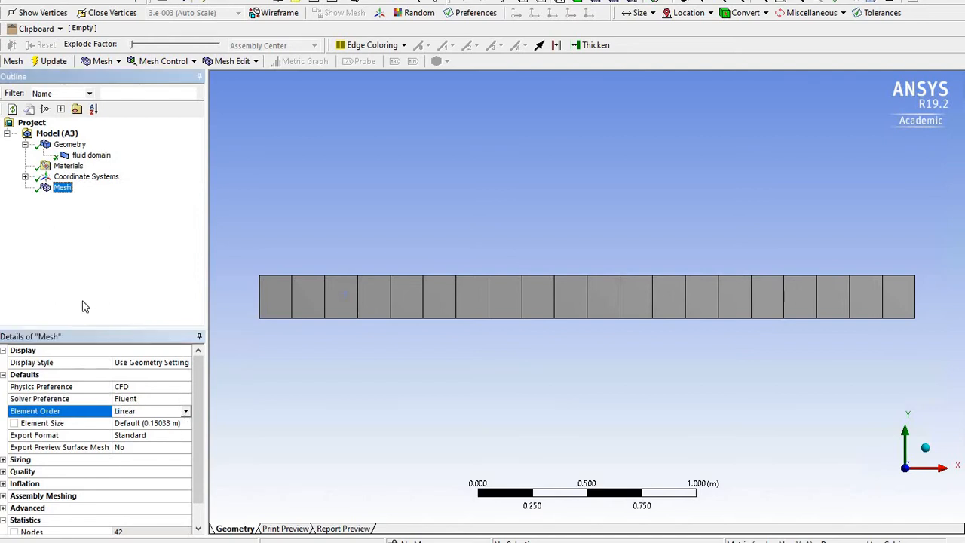
Insert a local Sizing control under the mesh.
{"action": "left_click", "coordinate": [167, 63]}
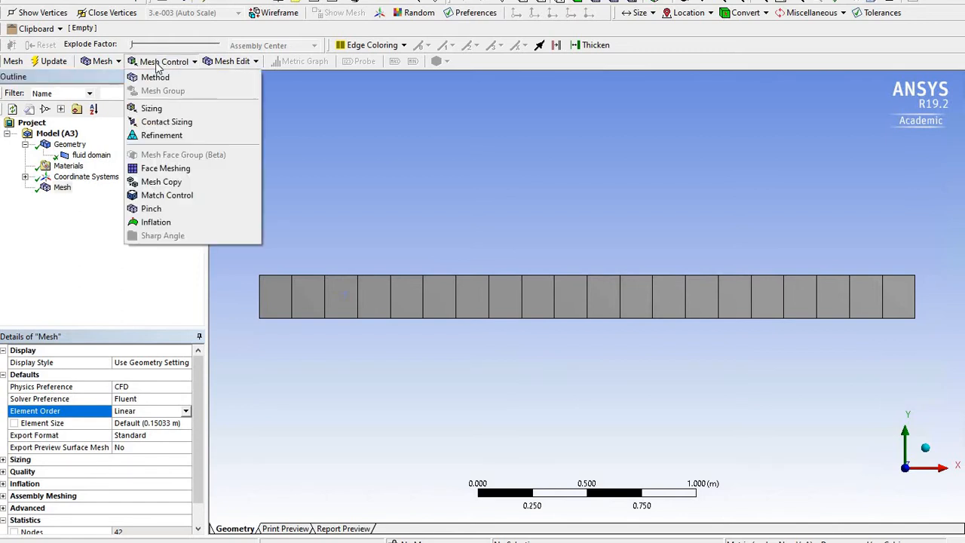
{"action": "left_click", "coordinate": [181, 111]}
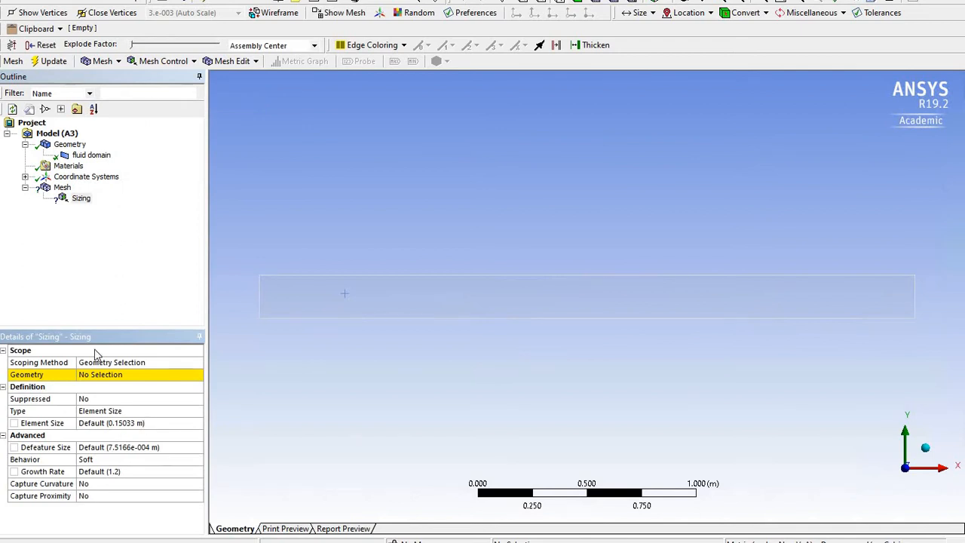
{"action": "left_click", "coordinate": [83, 201]}
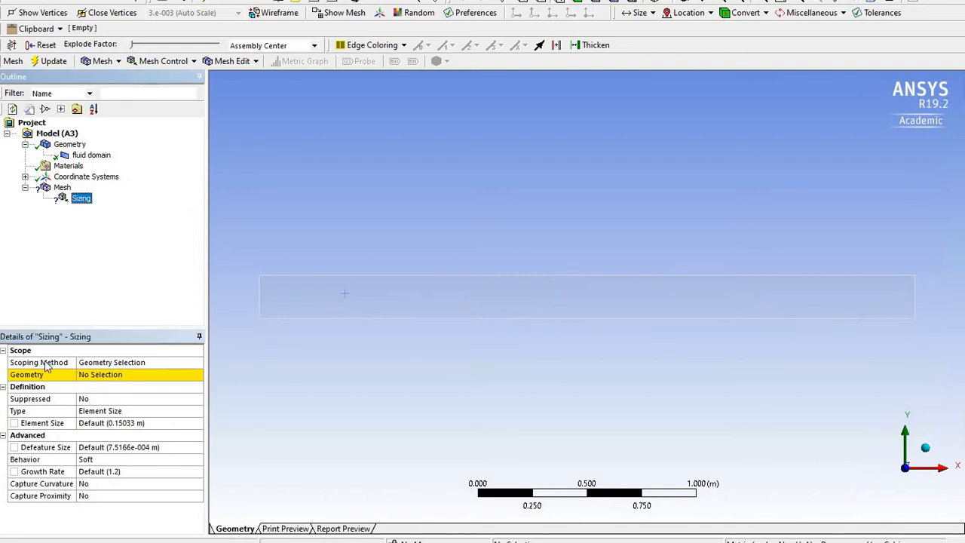
{"action": "left_click", "coordinate": [61, 188]}
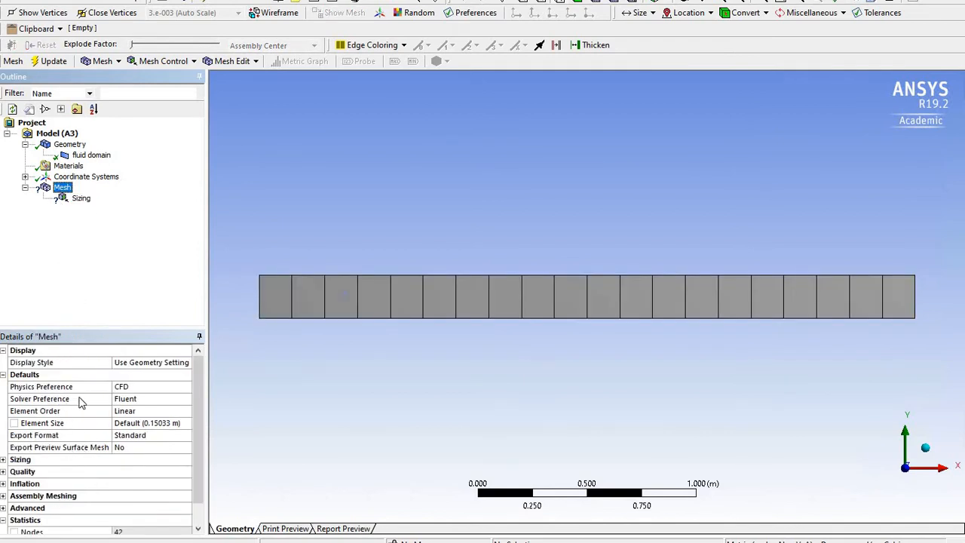
{"action": "left_click", "coordinate": [72, 199]}
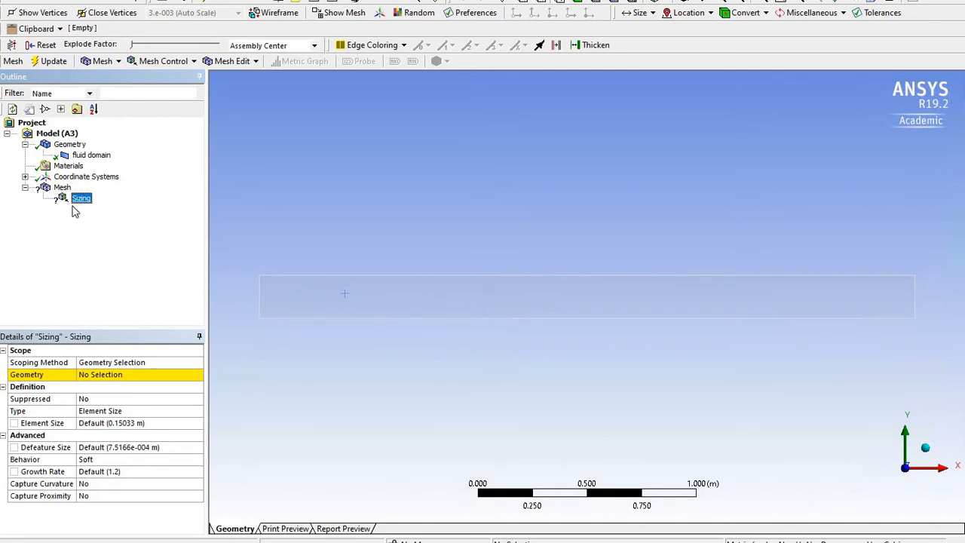
Scope the sizing control to the fluid domain's face.
{"action": "left_click", "coordinate": [136, 377]}
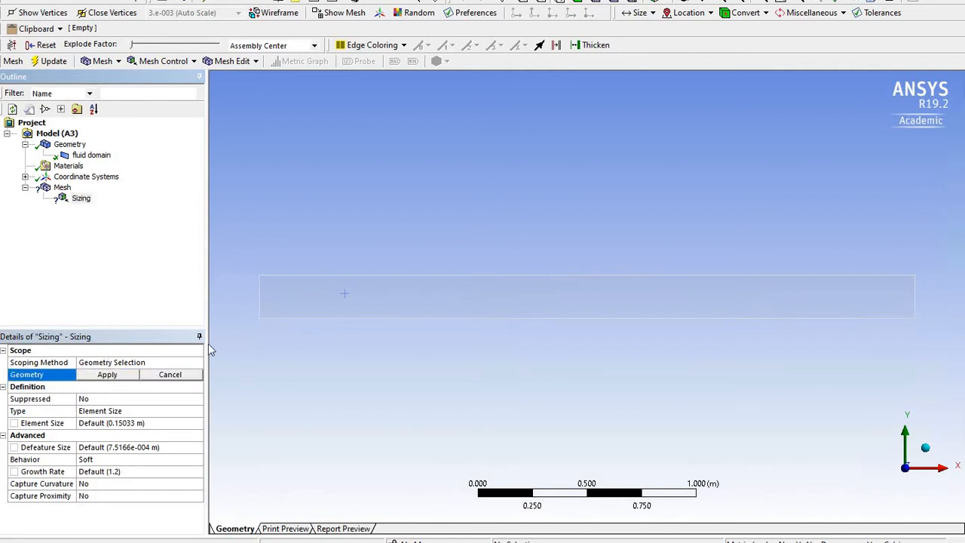
{"action": "left_click", "coordinate": [437, 296]}
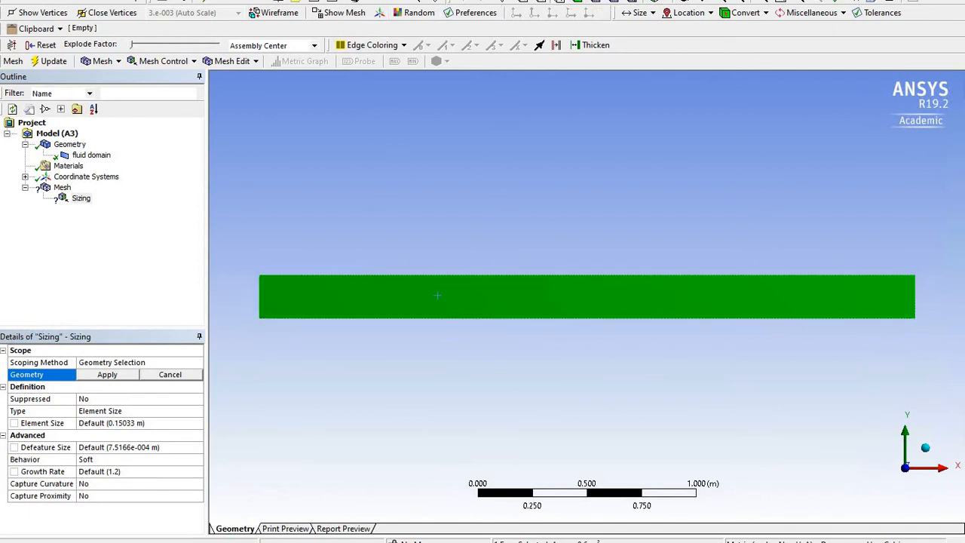
{"action": "left_click", "coordinate": [468, 301]}
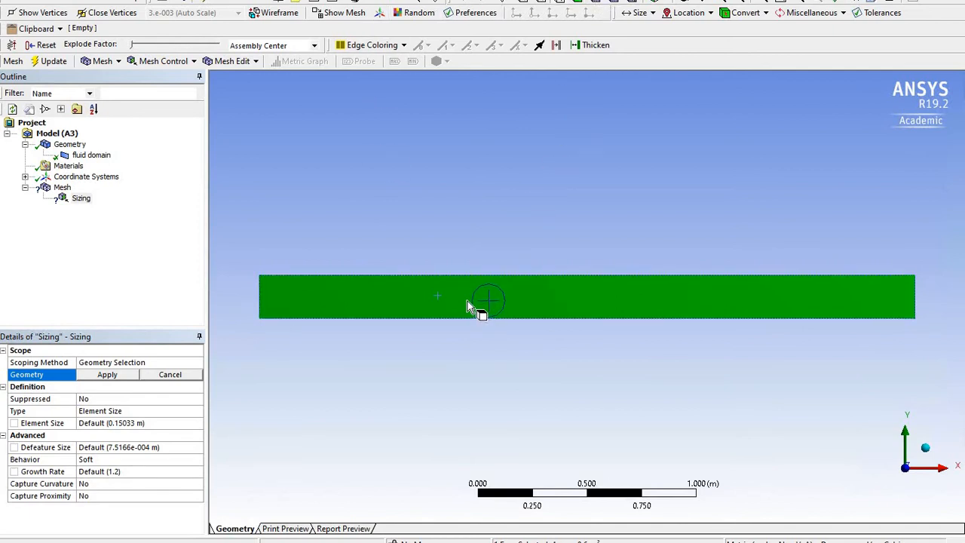
{"action": "left_click", "coordinate": [108, 374]}
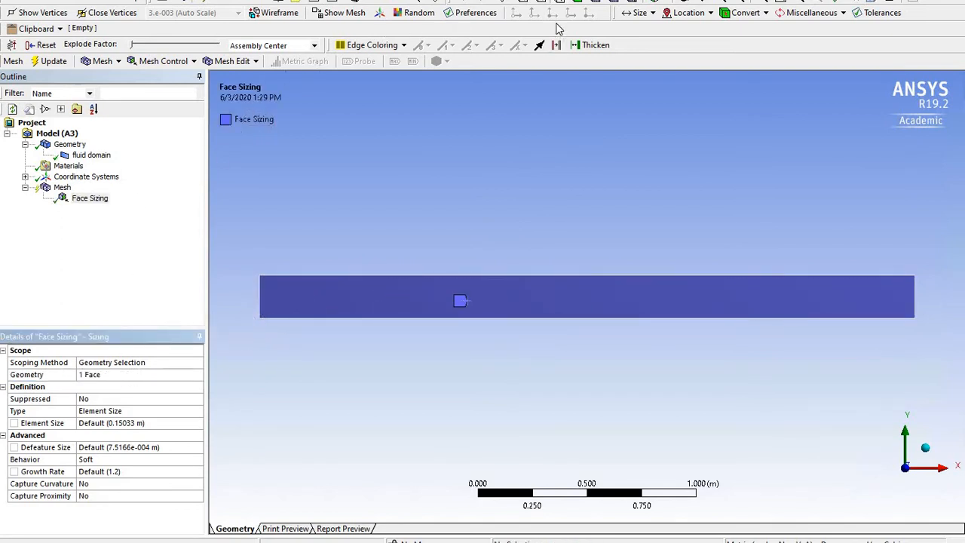
Scope the sizing control to the fluid domain's two long horizontal edges instead of its face.
{"action": "left_click", "coordinate": [420, 256]}
{"action": "left_click", "coordinate": [439, 139]}
{"action": "left_click", "coordinate": [532, 0]}
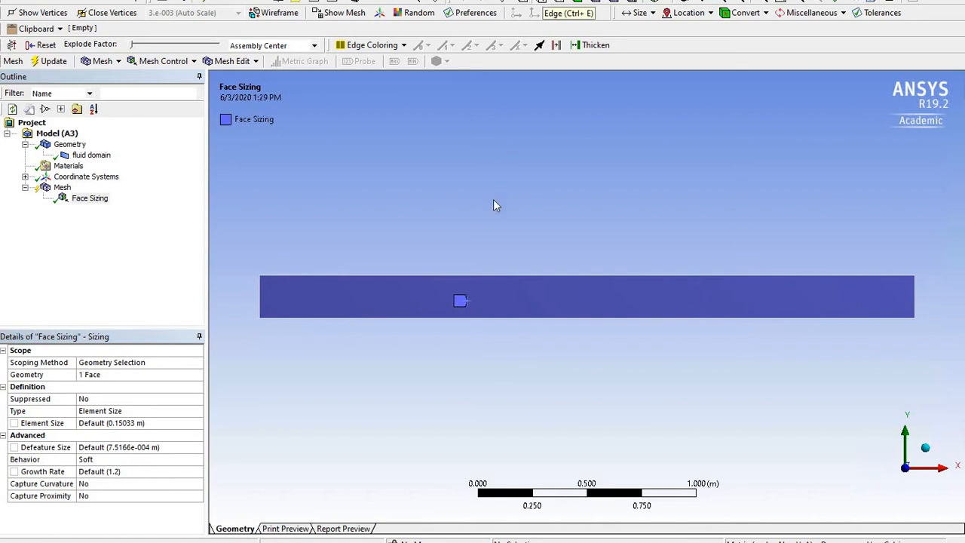
{"action": "left_click", "coordinate": [436, 276]}
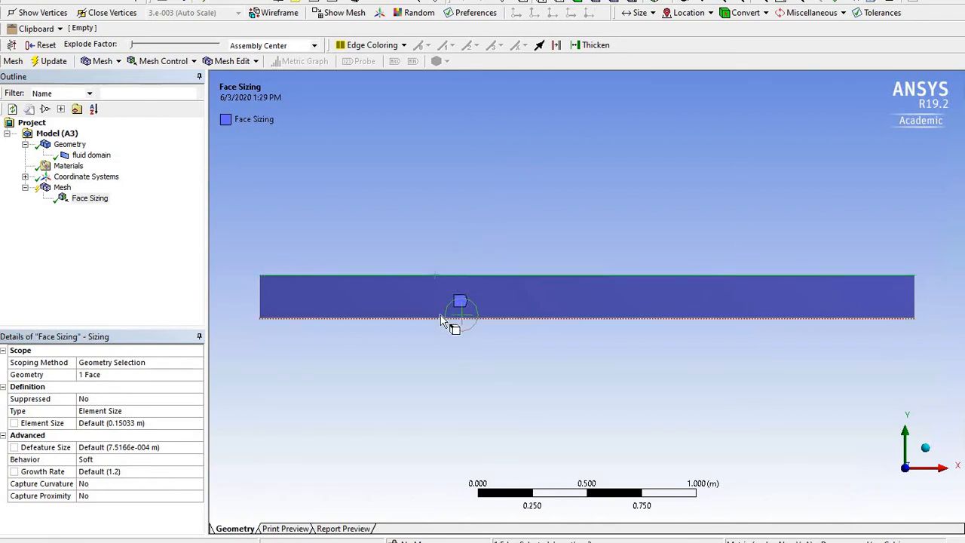
{"action": "left_click", "coordinate": [441, 317], "text": "ctrl"}
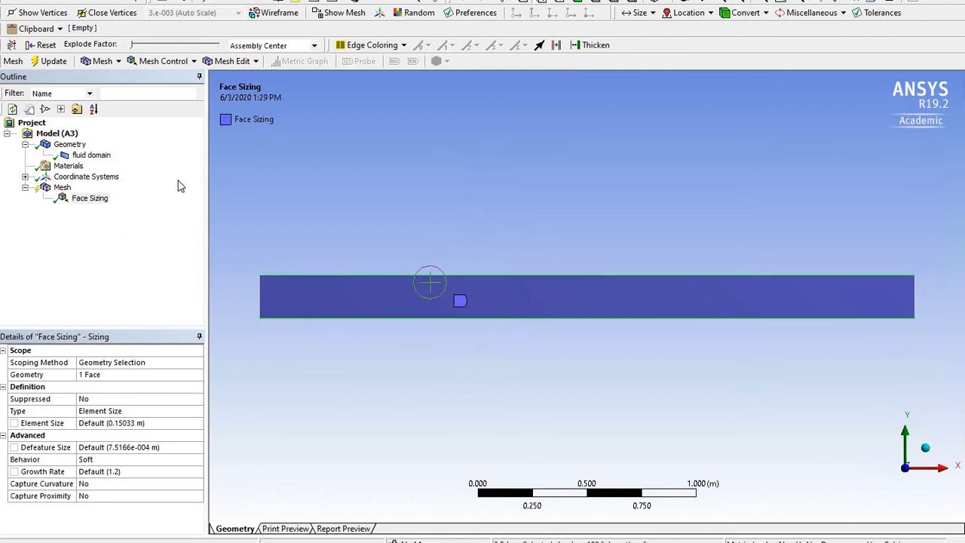
{"action": "left_click", "coordinate": [82, 147]}
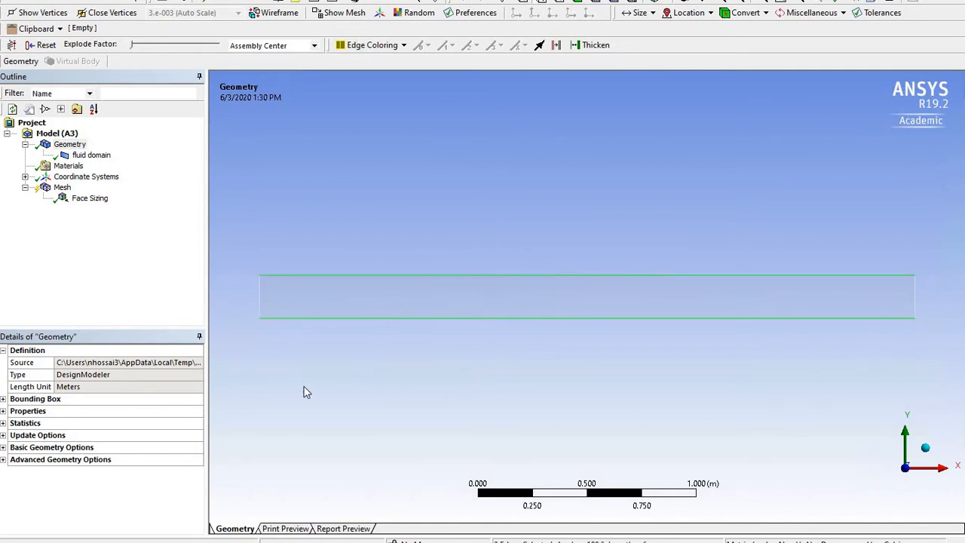
{"action": "left_click", "coordinate": [534, 277]}
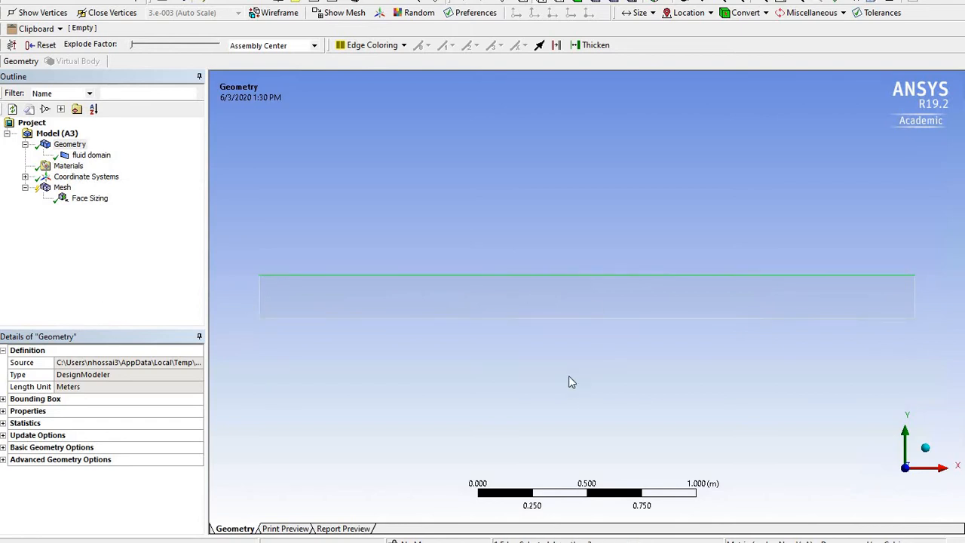
{"action": "left_click", "coordinate": [554, 320], "text": "ctrl"}
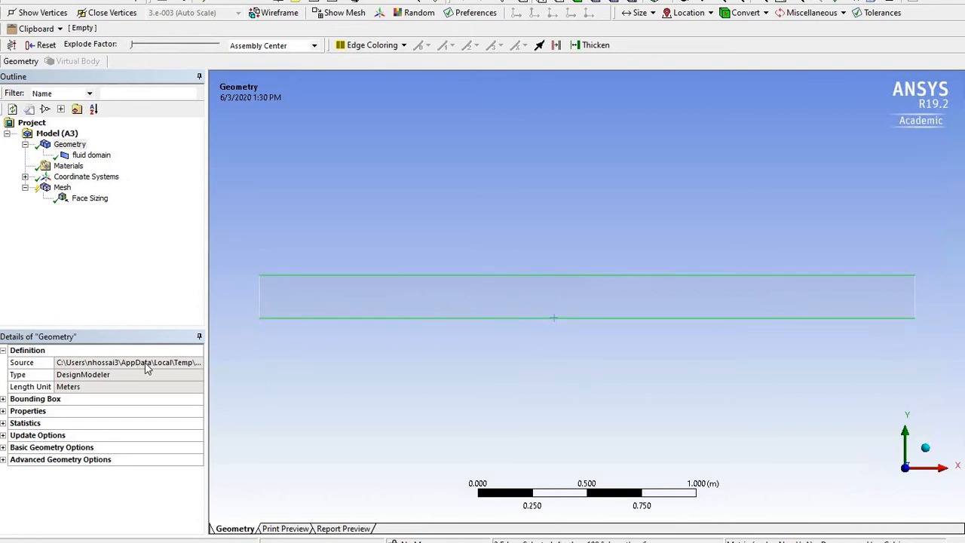
{"action": "left_click", "coordinate": [79, 201]}
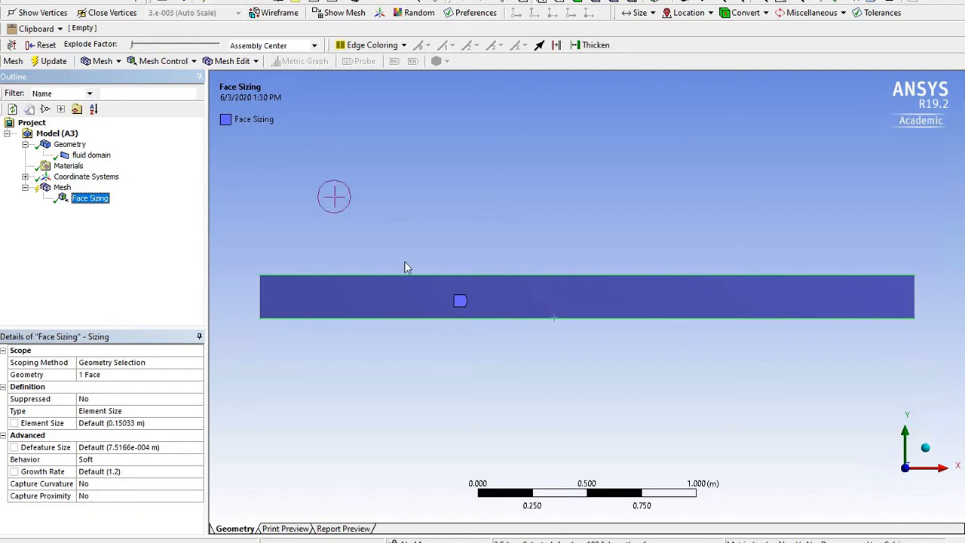
{"action": "left_click", "coordinate": [114, 375]}
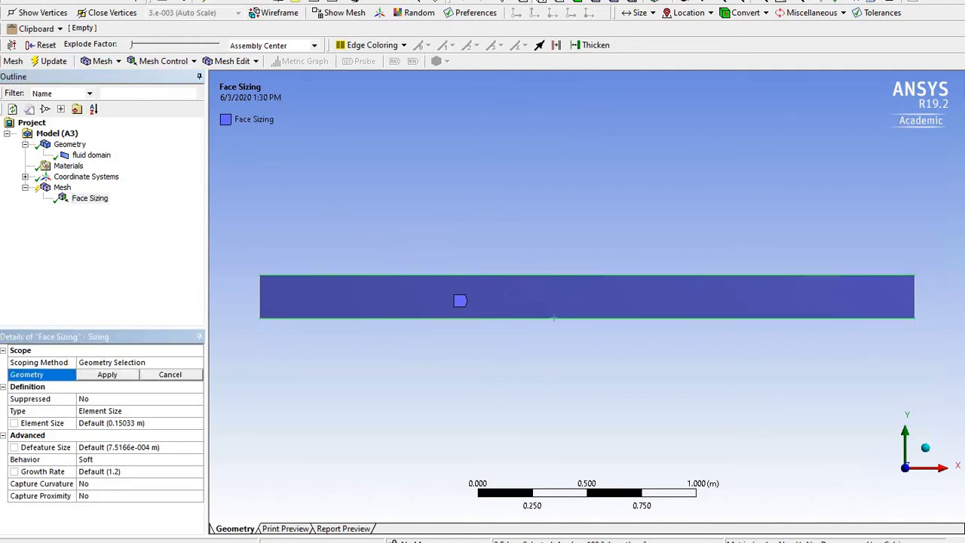
{"action": "left_click", "coordinate": [127, 377]}
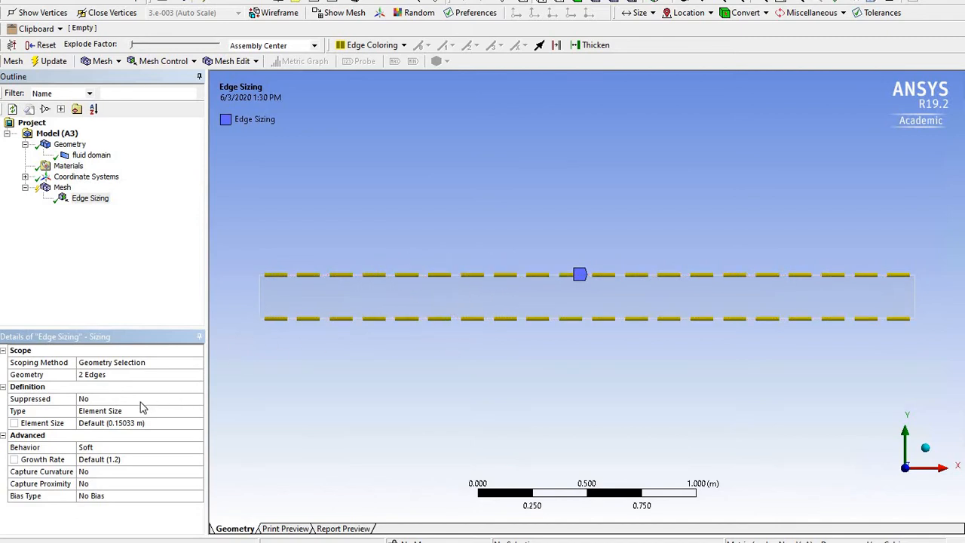
Define the horizontal edges' sizing by Number of Divisions, with 40 divisions.
{"action": "left_click", "coordinate": [179, 412]}
{"action": "left_click", "coordinate": [197, 412]}
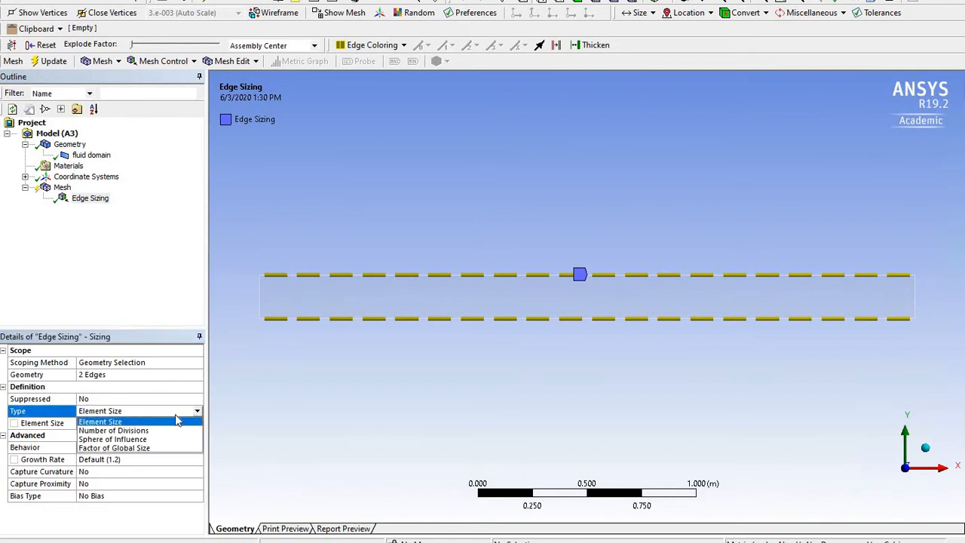
{"action": "left_click", "coordinate": [151, 433]}
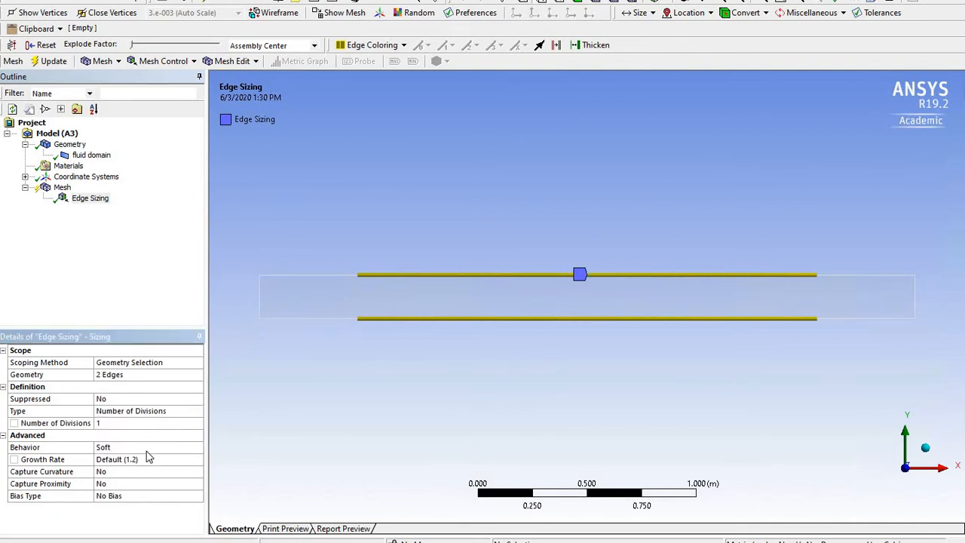
{"action": "left_click", "coordinate": [111, 424]}
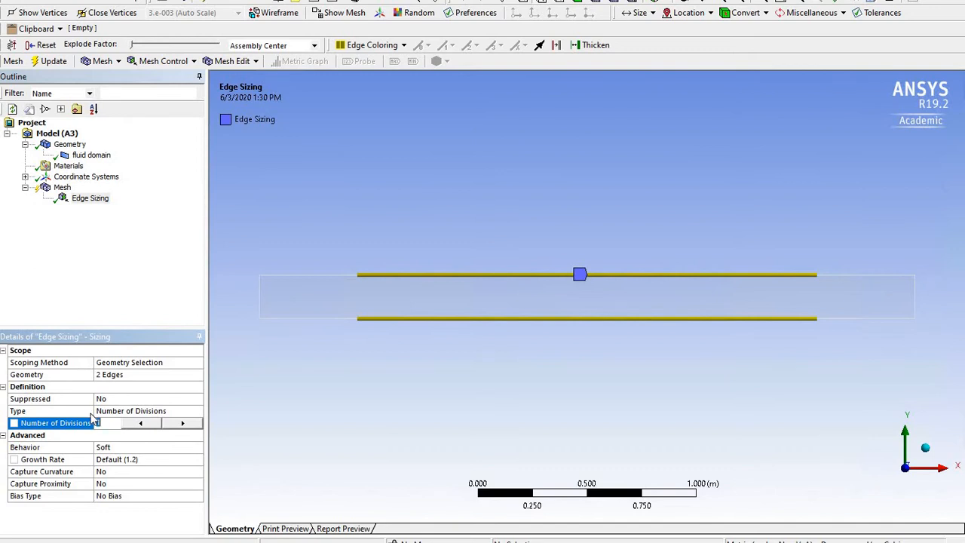
{"action": "type", "text": "40"}
{"action": "key", "text": "Return"}
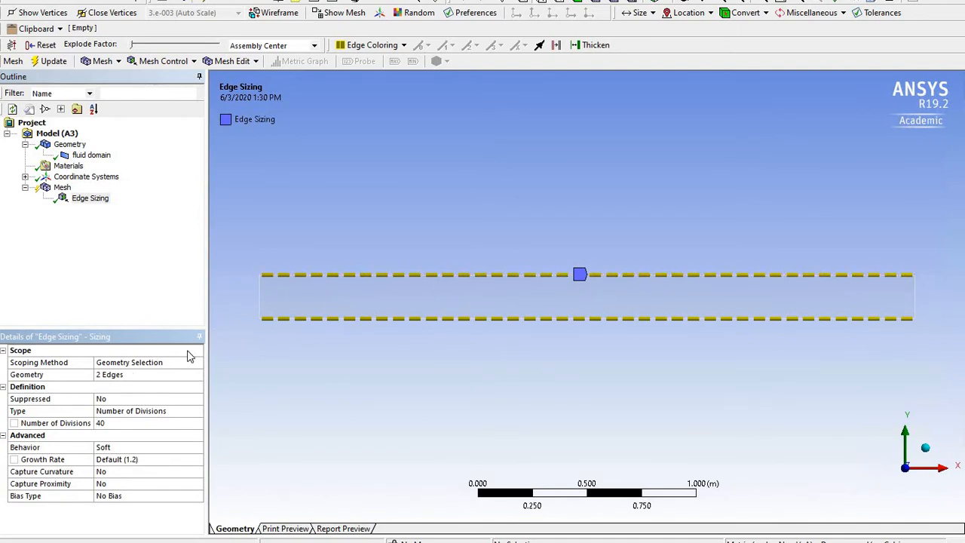
Set the horizontal edges' sizing to 60 divisions and its behavior to Hard.
{"action": "left_click", "coordinate": [130, 427]}
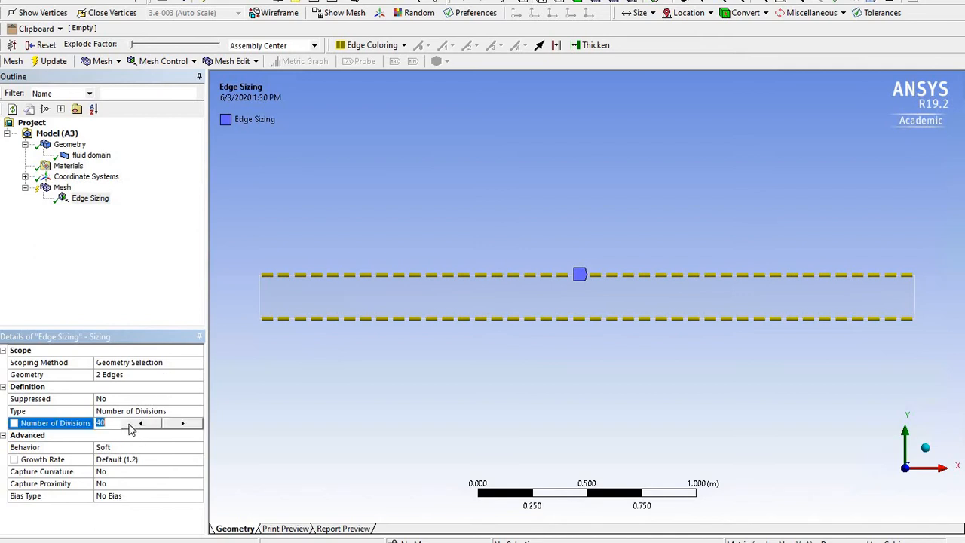
{"action": "type", "text": "39"}
{"action": "double_click", "coordinate": [113, 424]}
{"action": "type", "text": "60"}
{"action": "key", "text": "Return"}
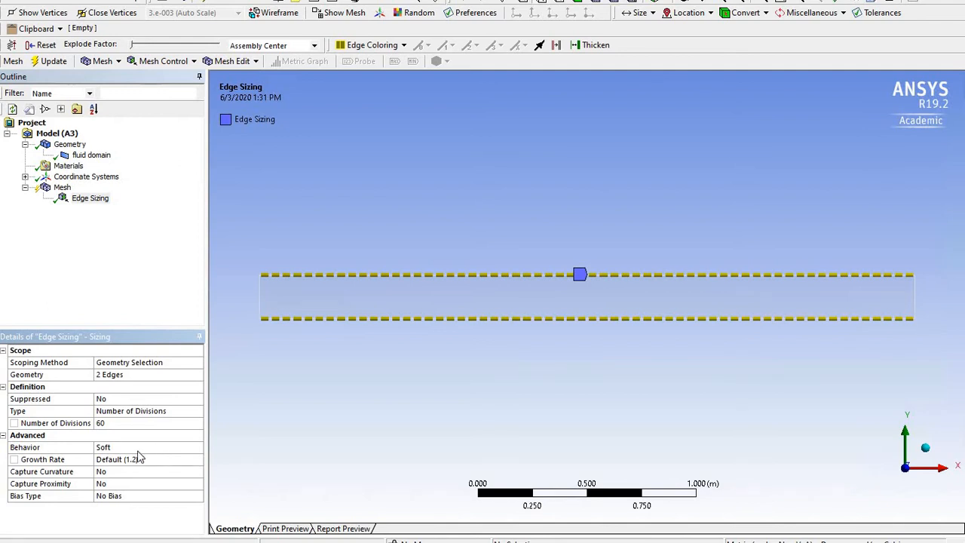
{"action": "left_click", "coordinate": [188, 449]}
{"action": "left_click", "coordinate": [198, 449]}
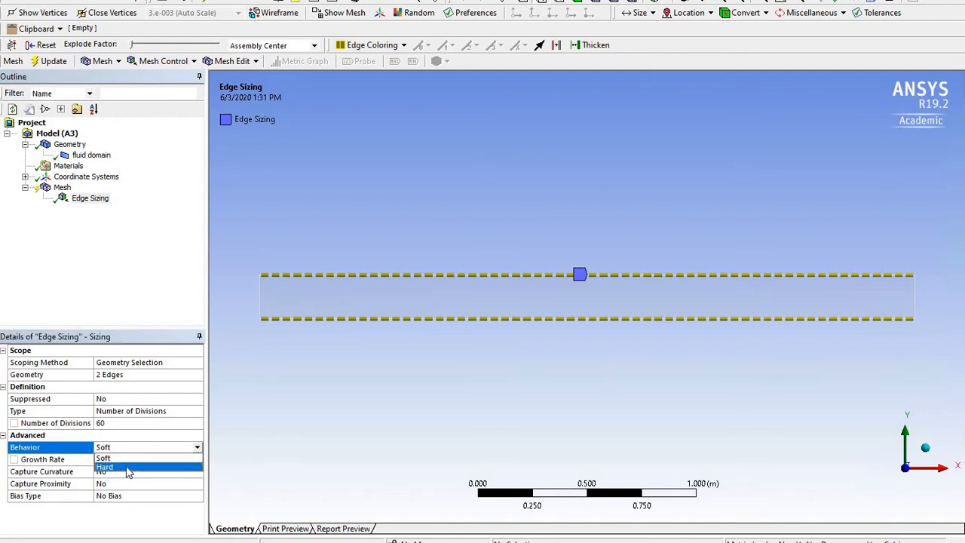
{"action": "left_click", "coordinate": [125, 468]}
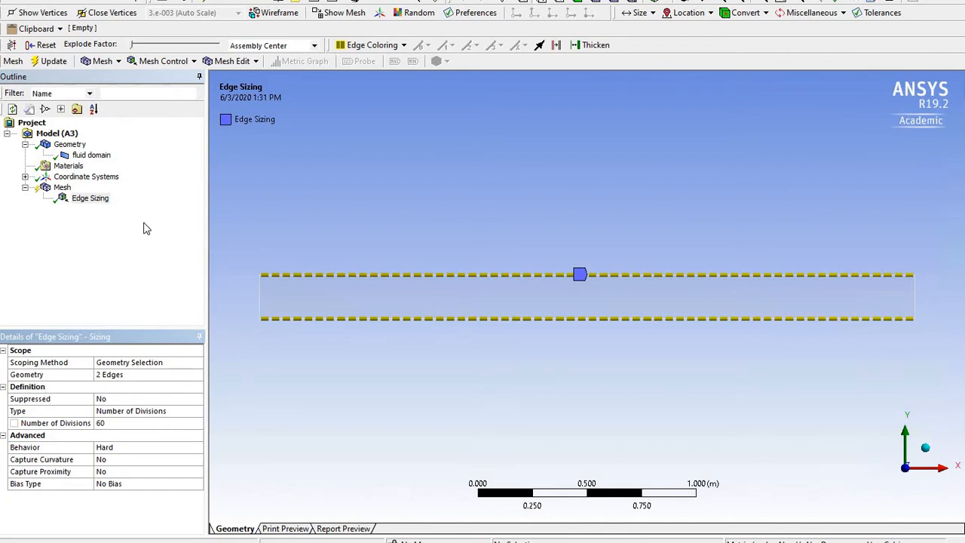
Duplicate the existing edge sizing control.
{"action": "left_click", "coordinate": [169, 62]}
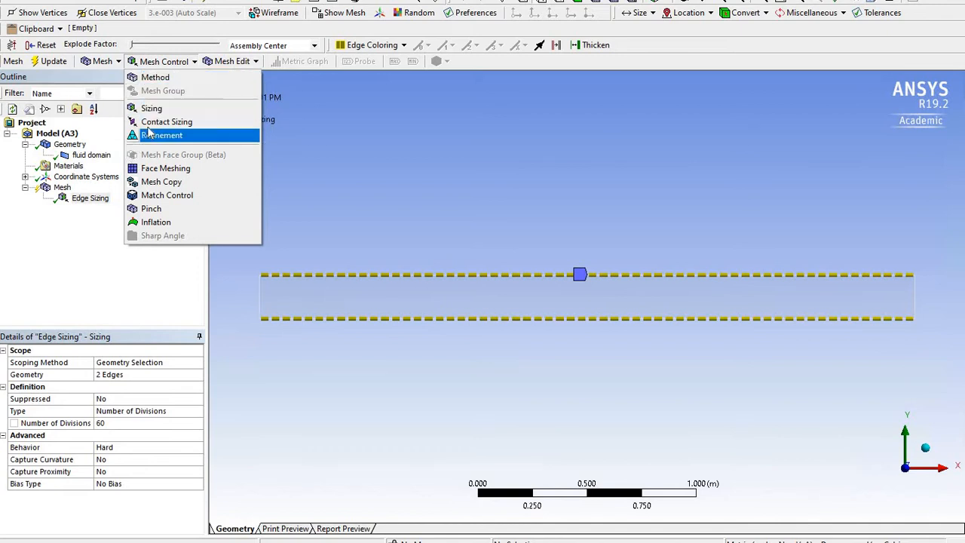
{"action": "left_click", "coordinate": [73, 213]}
{"action": "left_click", "coordinate": [81, 199]}
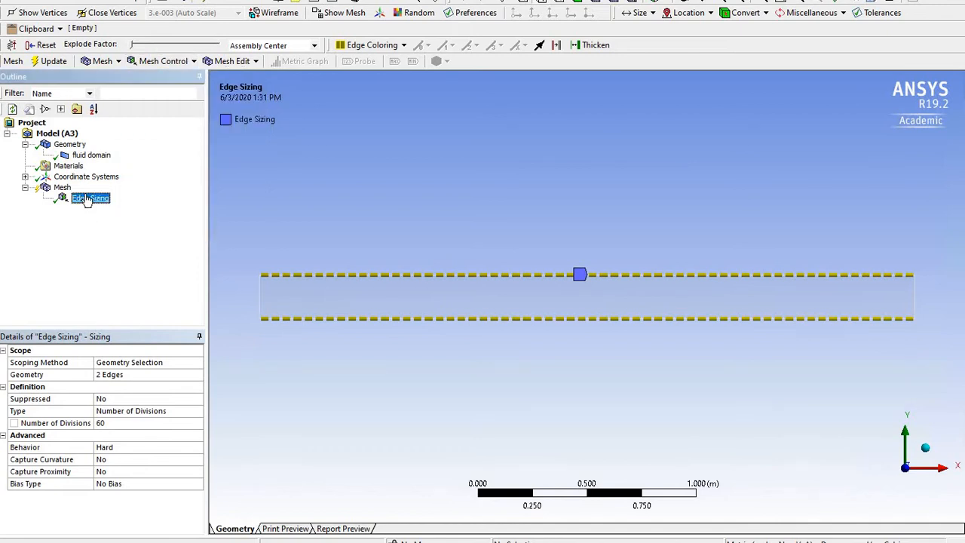
{"action": "right_click", "coordinate": [84, 199]}
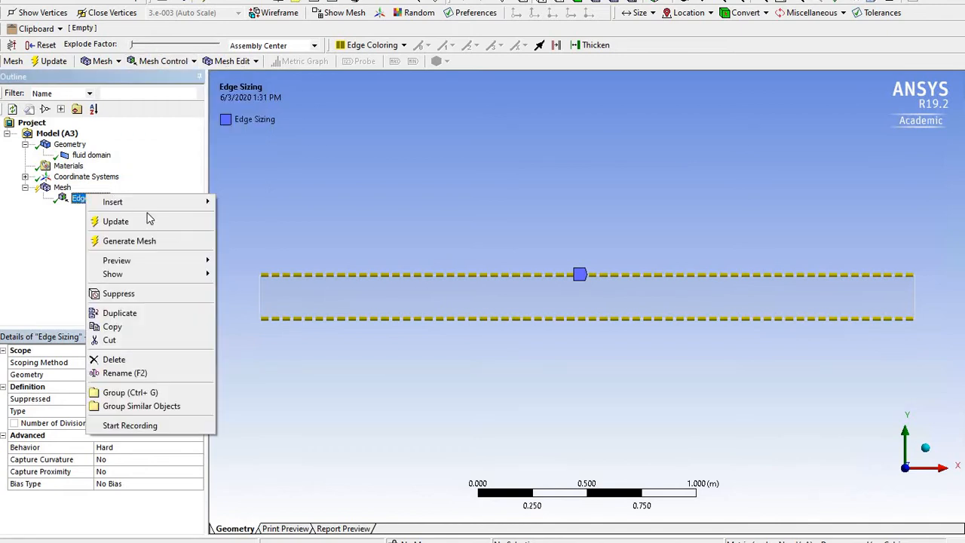
{"action": "left_click", "coordinate": [139, 313]}
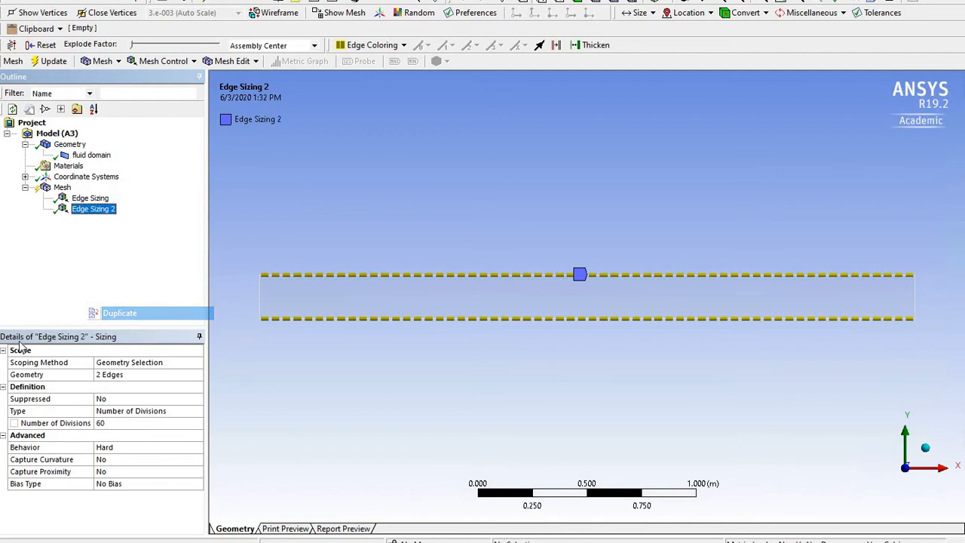
Rename the original edge sizing control as horizontal.
{"action": "right_click", "coordinate": [99, 200]}
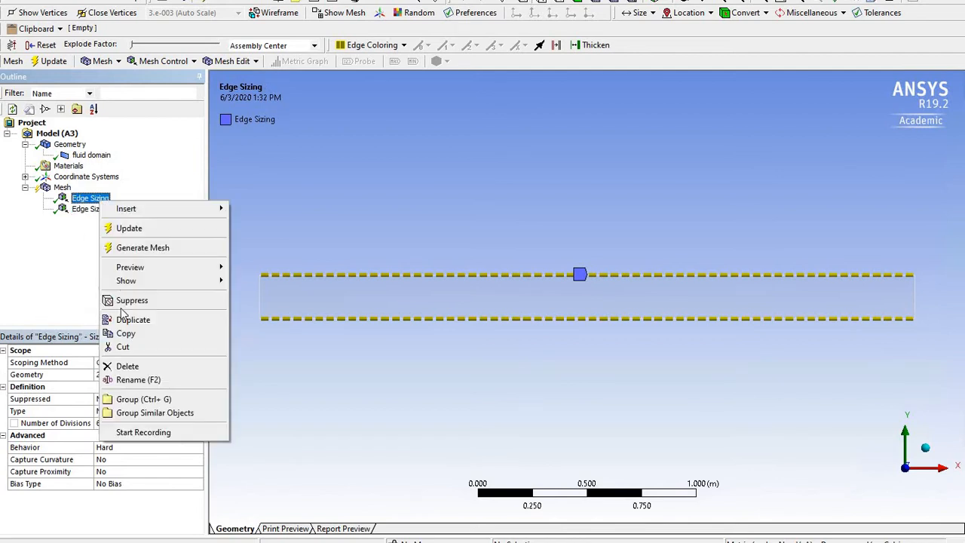
{"action": "left_click", "coordinate": [163, 377]}
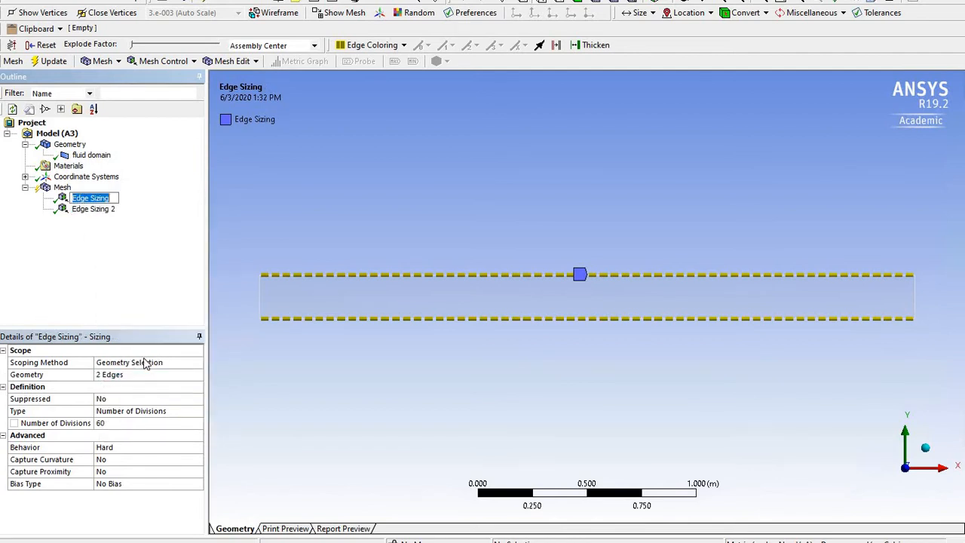
{"action": "type", "text": "horizontal"}
{"action": "key", "text": "Return"}
Rename the duplicated edge sizing control as vertical.
{"action": "left_click", "coordinate": [104, 211]}
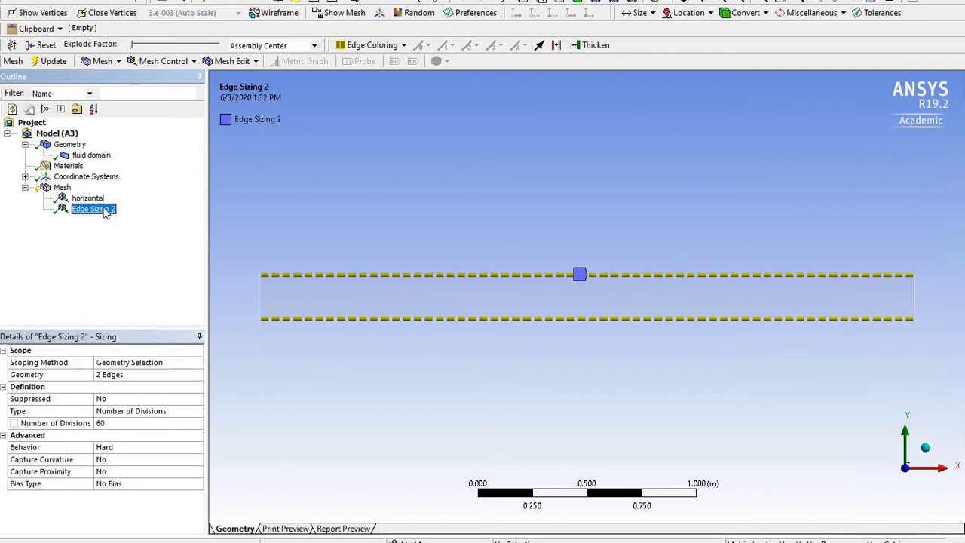
{"action": "right_click", "coordinate": [104, 210]}
{"action": "left_click", "coordinate": [158, 384]}
{"action": "type", "text": "vertical"}
{"action": "key", "text": "Return"}
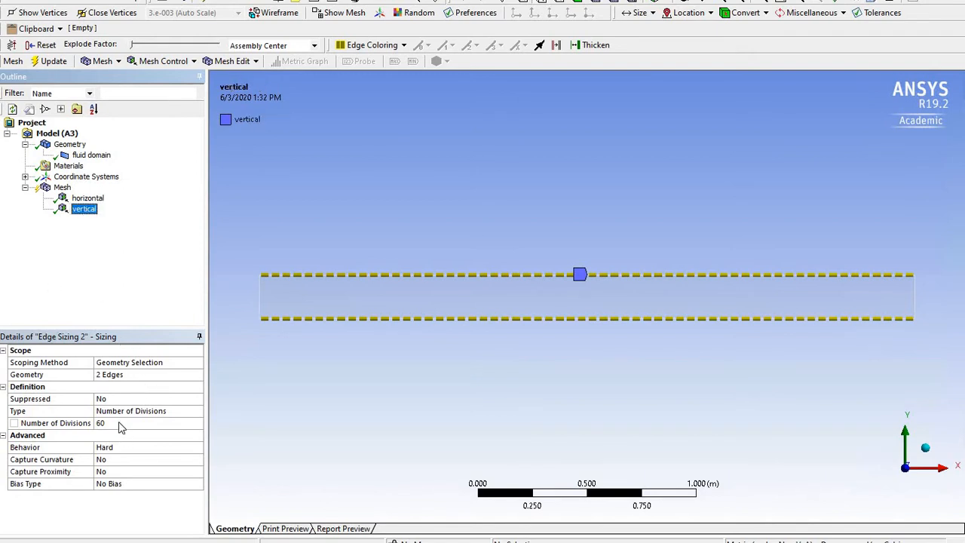
Scope the vertical sizing control to the two short vertical edges at the ends of the fluid domain.
{"action": "left_click", "coordinate": [124, 375]}
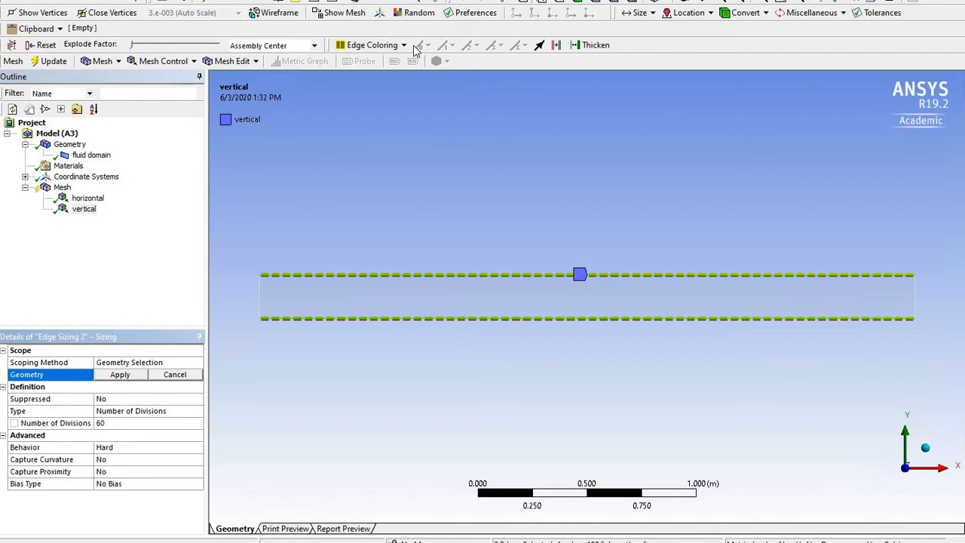
{"action": "left_click", "coordinate": [117, 374]}
{"action": "left_click", "coordinate": [116, 375]}
{"action": "left_click", "coordinate": [259, 301]}
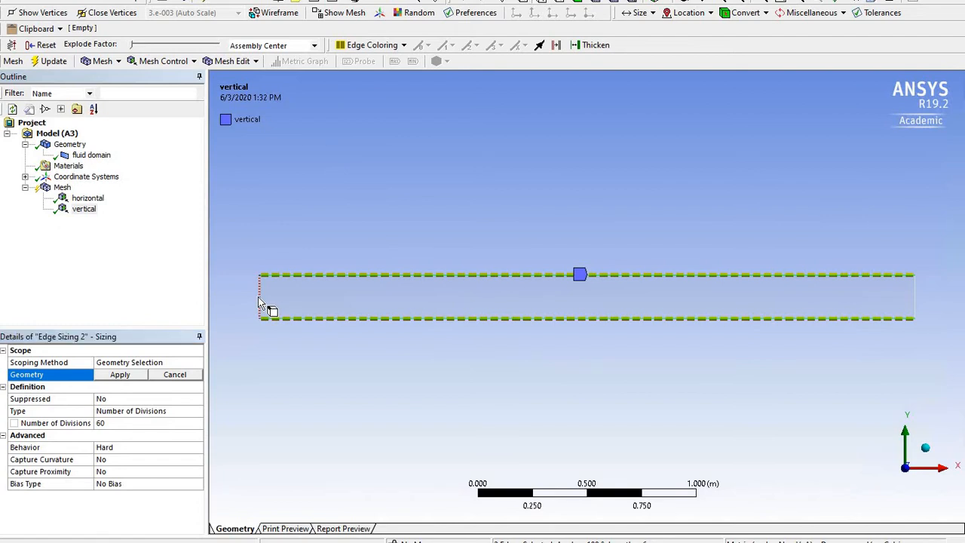
{"action": "left_click", "coordinate": [926, 296], "text": "ctrl"}
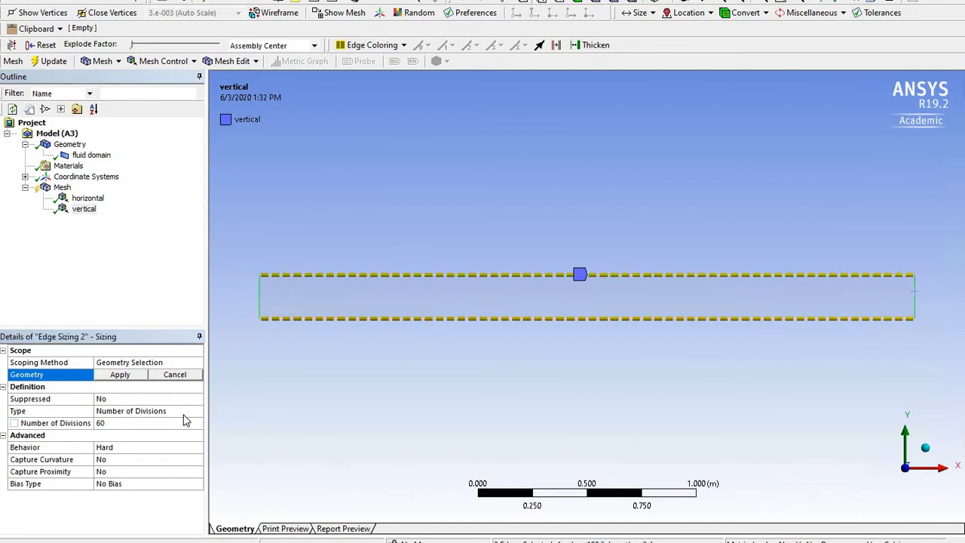
{"action": "left_click", "coordinate": [121, 375]}
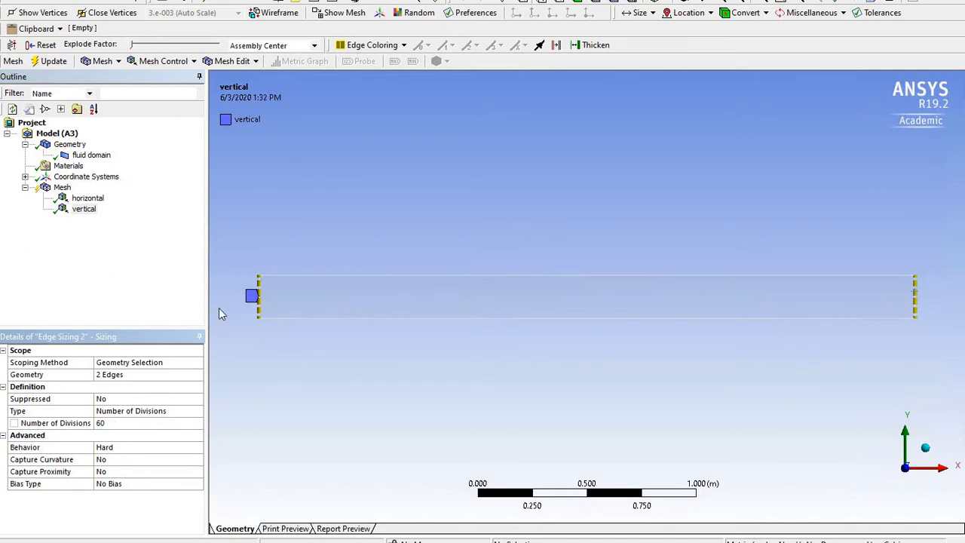
Set the vertical sizing control to 20 divisions.
{"action": "scroll", "coordinate": [254, 287], "scroll_direction": "up", "scroll_amount": 1}
{"action": "scroll", "coordinate": [234, 271], "scroll_direction": "down", "scroll_amount": 1}
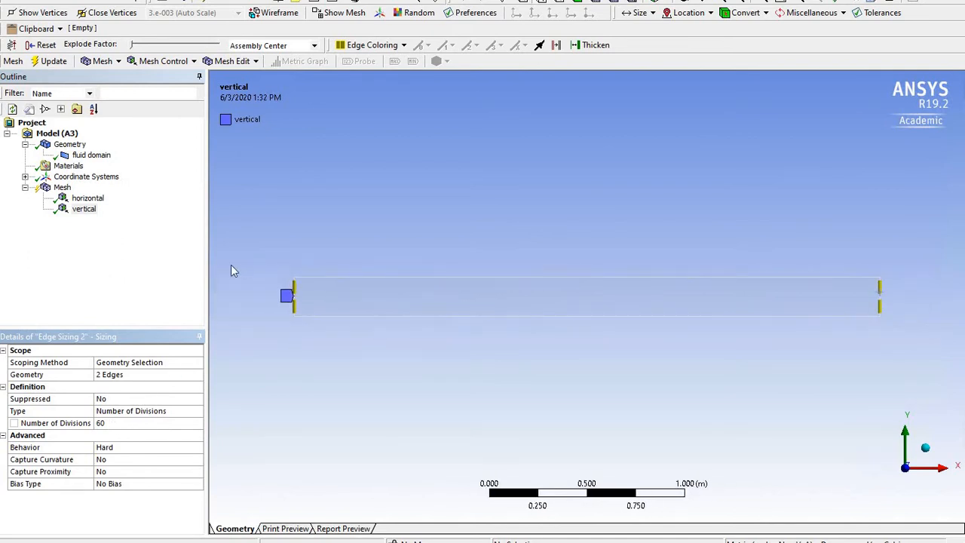
{"action": "right_click_drag", "start_coordinate": [245, 254], "coordinate": [366, 363]}
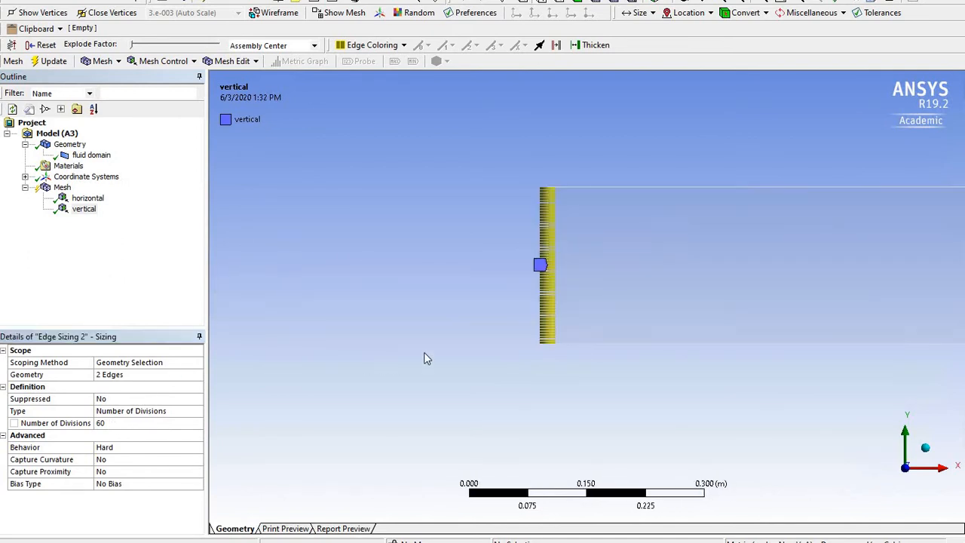
{"action": "left_click", "coordinate": [114, 423]}
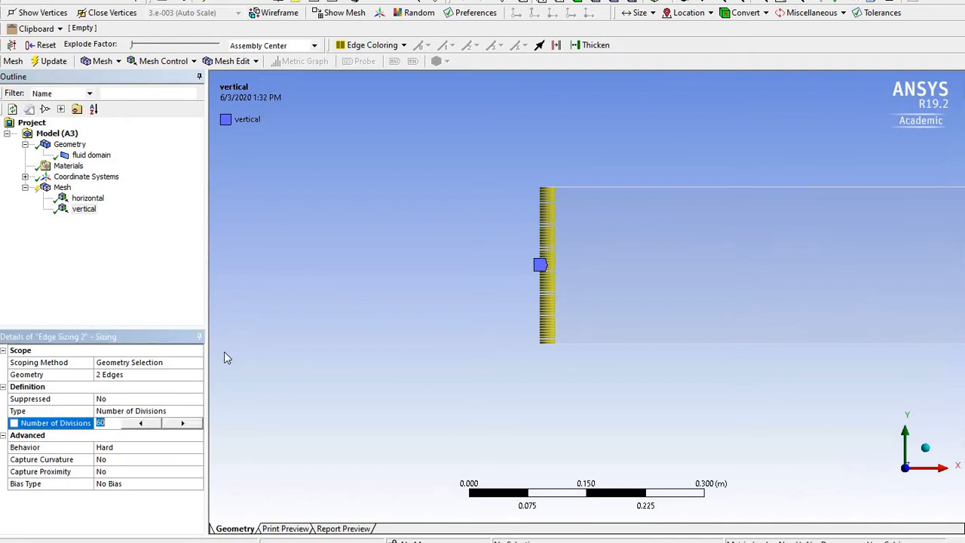
{"action": "type", "text": "20"}
{"action": "key", "text": "Return"}
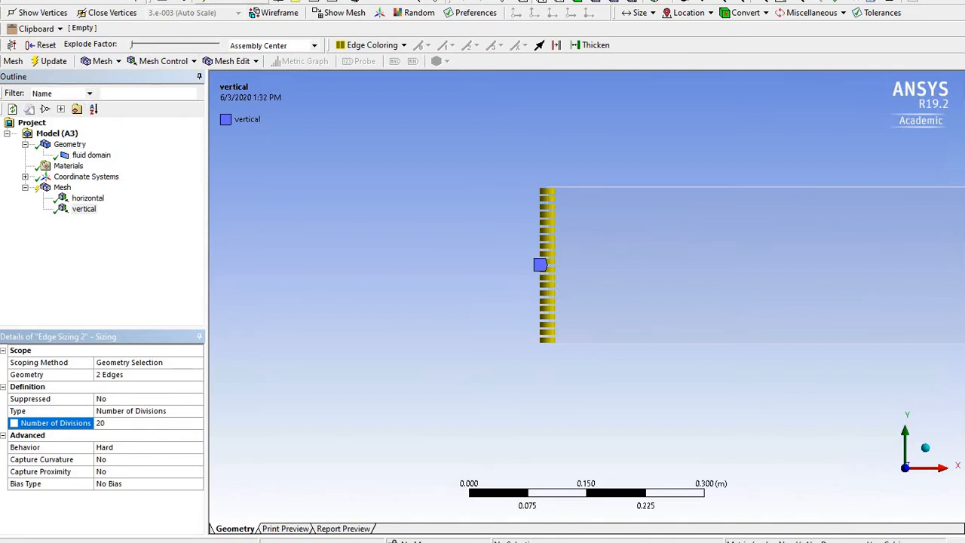
Generate the mesh with both edge sizings and display it on the fluid domain.
{"action": "left_click", "coordinate": [232, 1]}
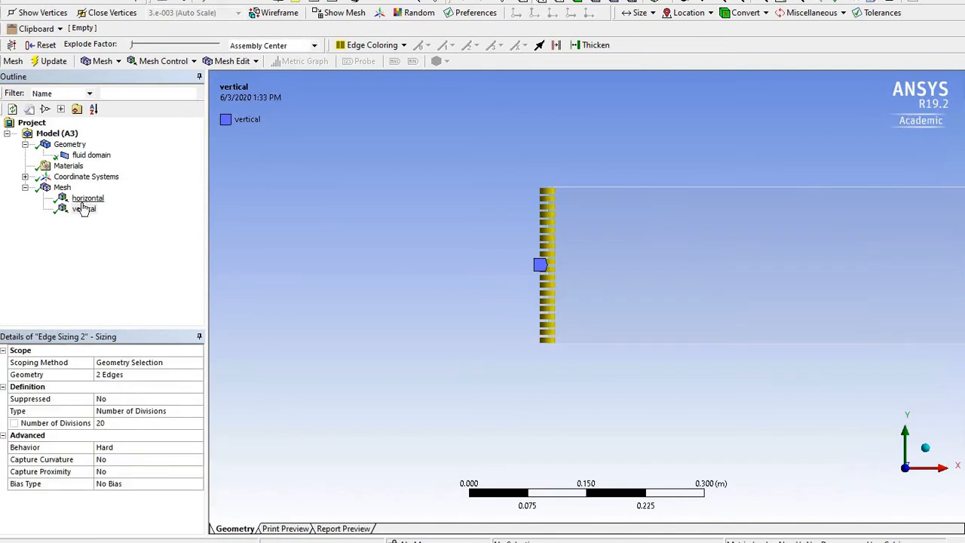
{"action": "left_click", "coordinate": [61, 188]}
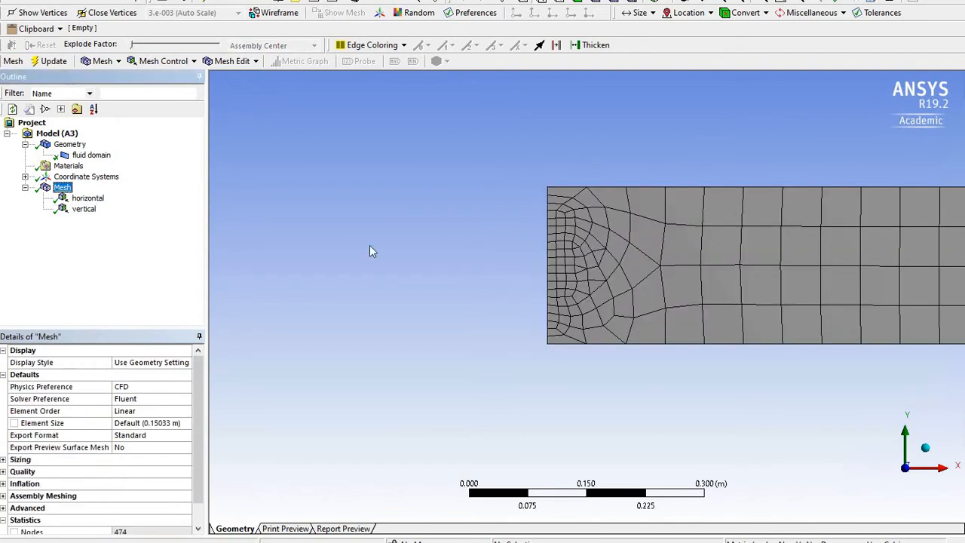
Examine the element layout near the fluid domain's short vertical edge and compare it with the vertical edge sizing.
{"action": "scroll", "coordinate": [421, 315], "scroll_direction": "down", "scroll_amount": 2}
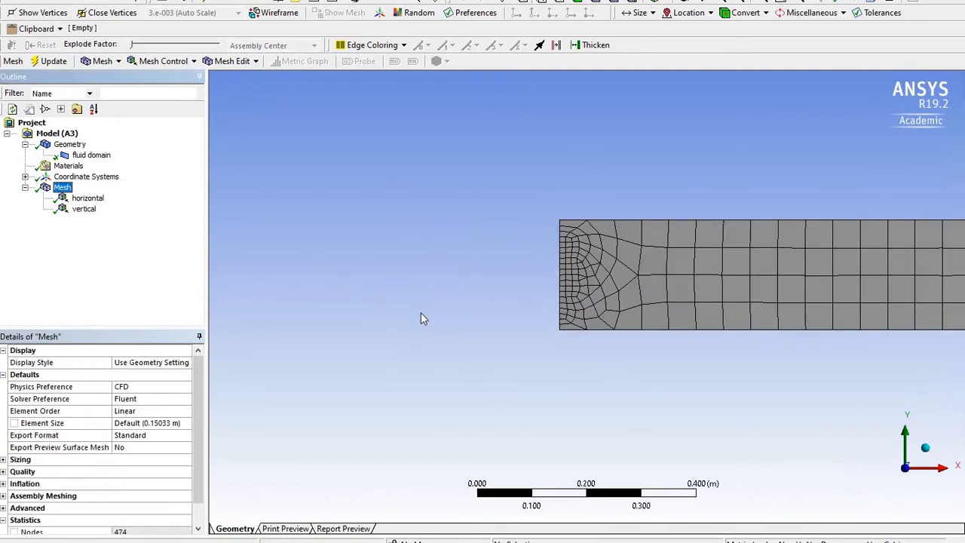
{"action": "scroll", "coordinate": [585, 299], "scroll_direction": "down", "scroll_amount": 2}
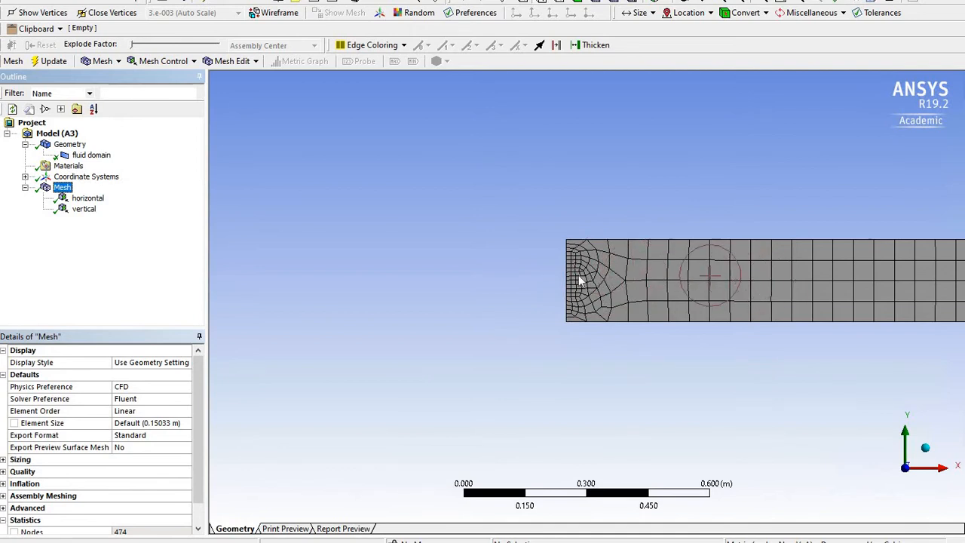
{"action": "scroll", "coordinate": [578, 271], "scroll_direction": "up", "scroll_amount": 2}
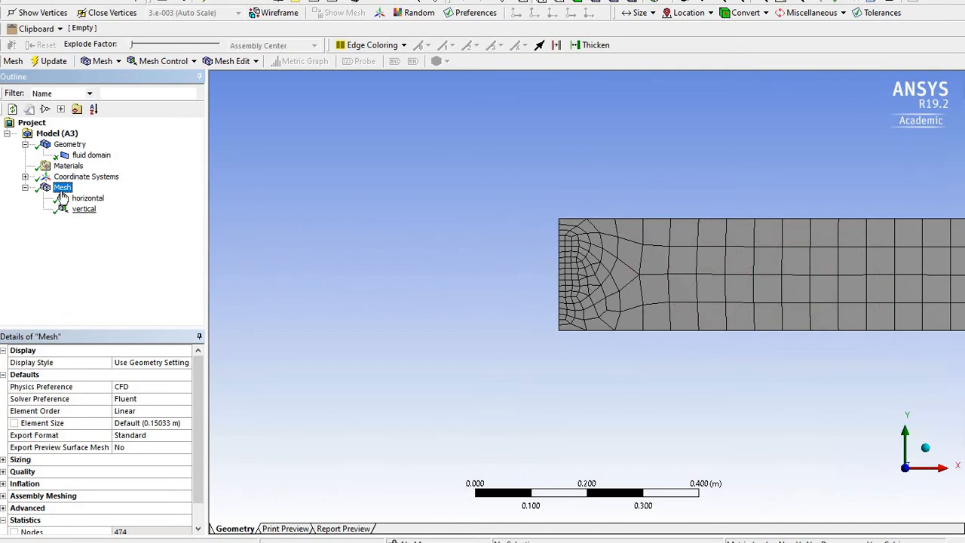
{"action": "left_click", "coordinate": [83, 208]}
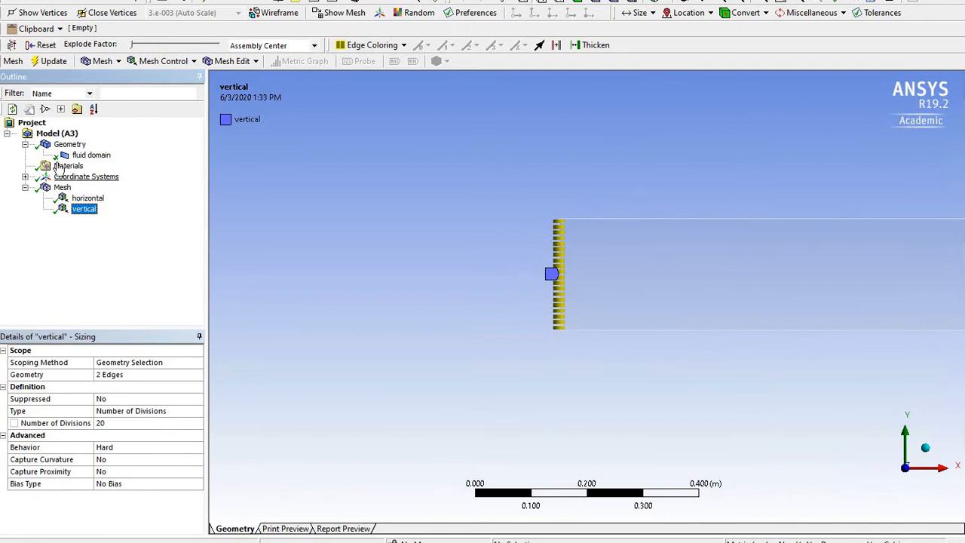
{"action": "left_click", "coordinate": [63, 188]}
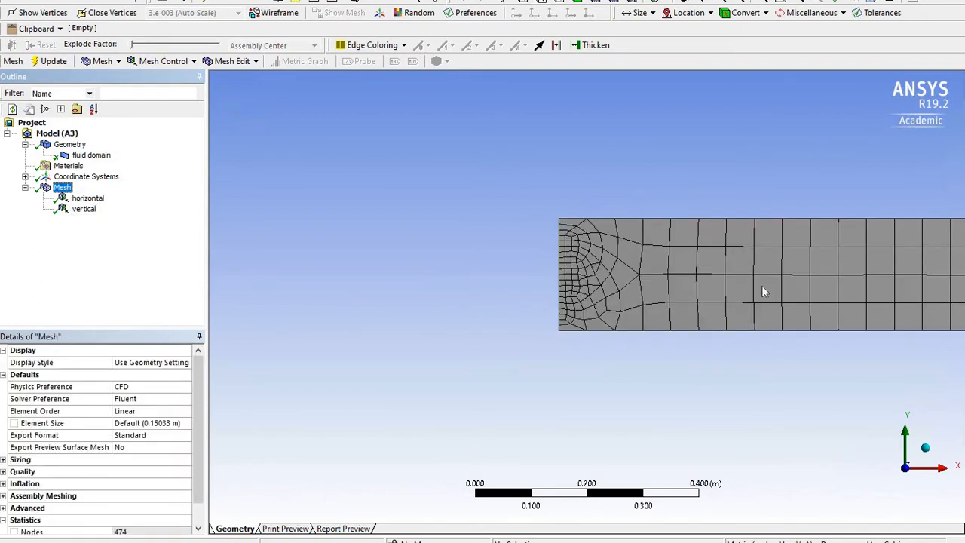
{"action": "scroll", "coordinate": [584, 281], "scroll_direction": "up", "scroll_amount": 5}
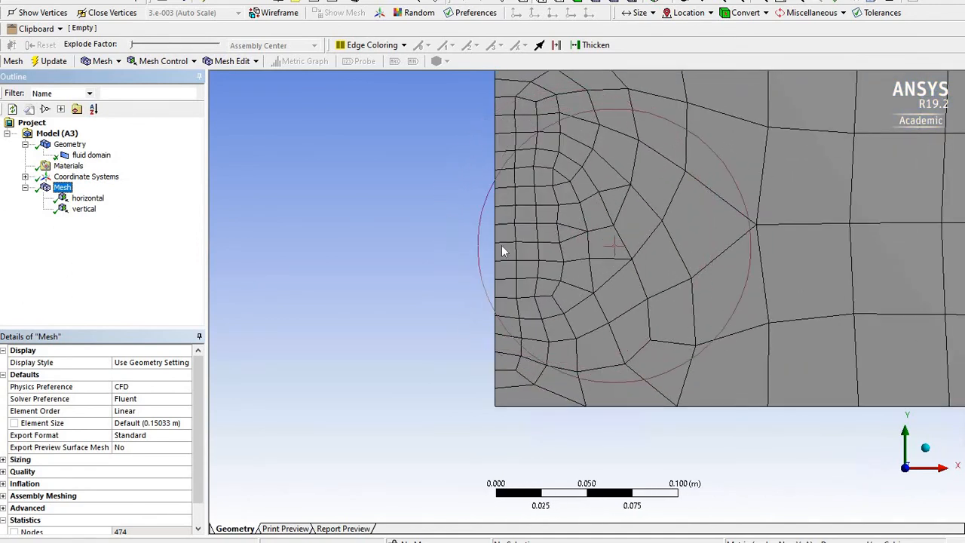
{"action": "scroll", "coordinate": [603, 336], "scroll_direction": "down", "scroll_amount": 2}
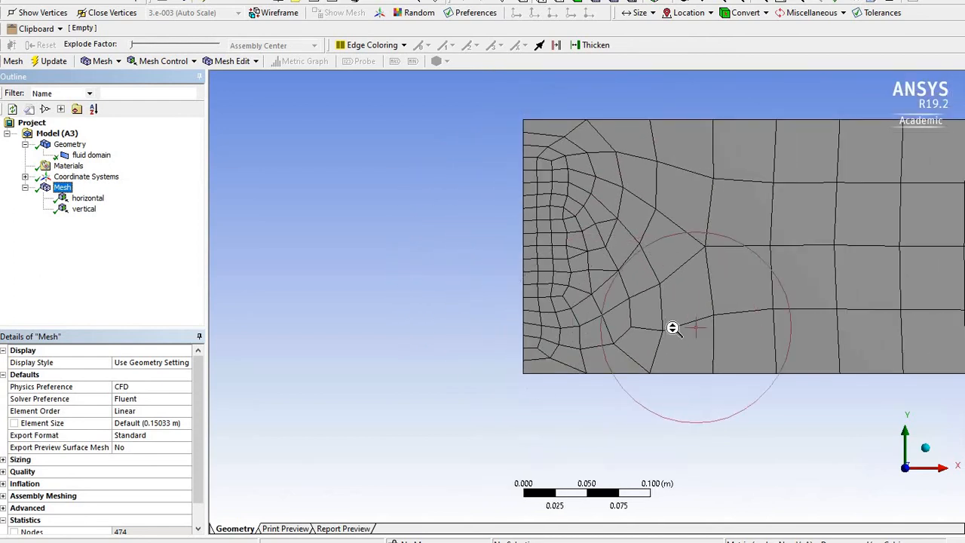
{"action": "scroll", "coordinate": [635, 249], "scroll_direction": "down", "scroll_amount": 2}
{"action": "scroll", "coordinate": [599, 260], "scroll_direction": "down", "scroll_amount": 2}
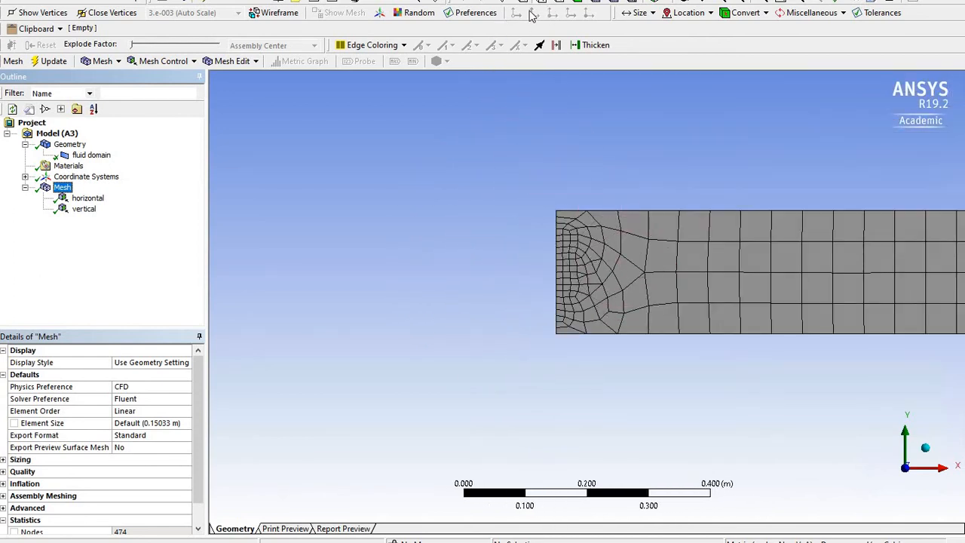
Add a mapped face meshing control with the Quadrilaterals method and scope it to the fluid domain's face.
{"action": "left_click", "coordinate": [163, 62]}
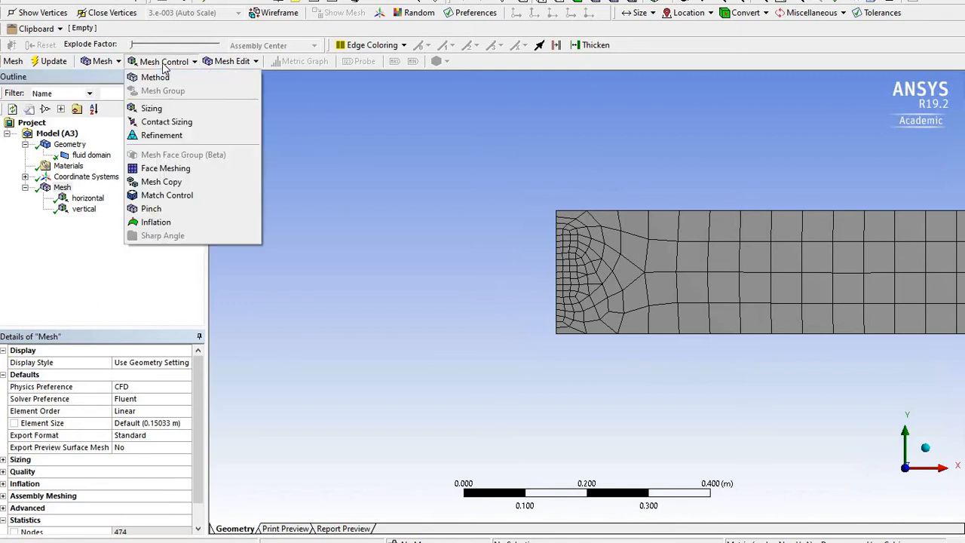
{"action": "left_click", "coordinate": [169, 168]}
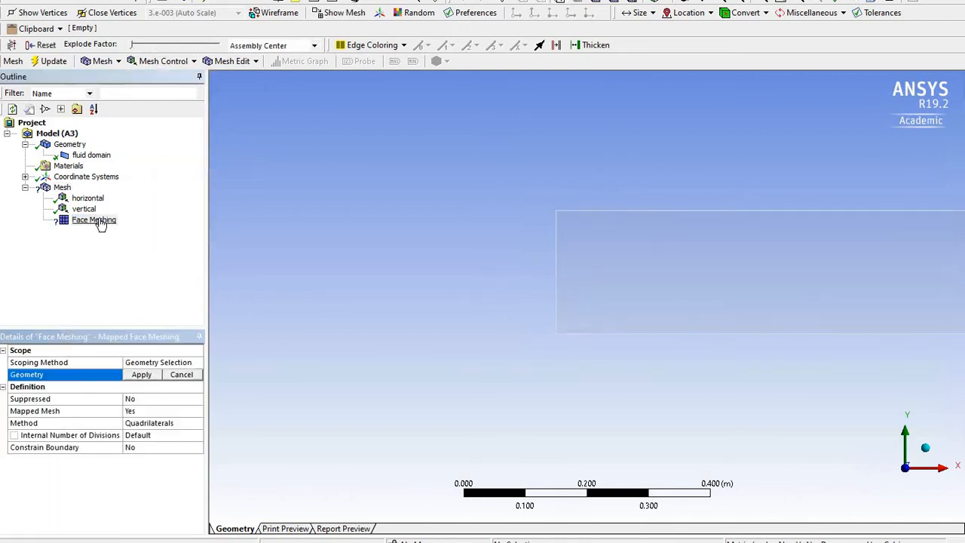
{"action": "left_click", "coordinate": [728, 309]}
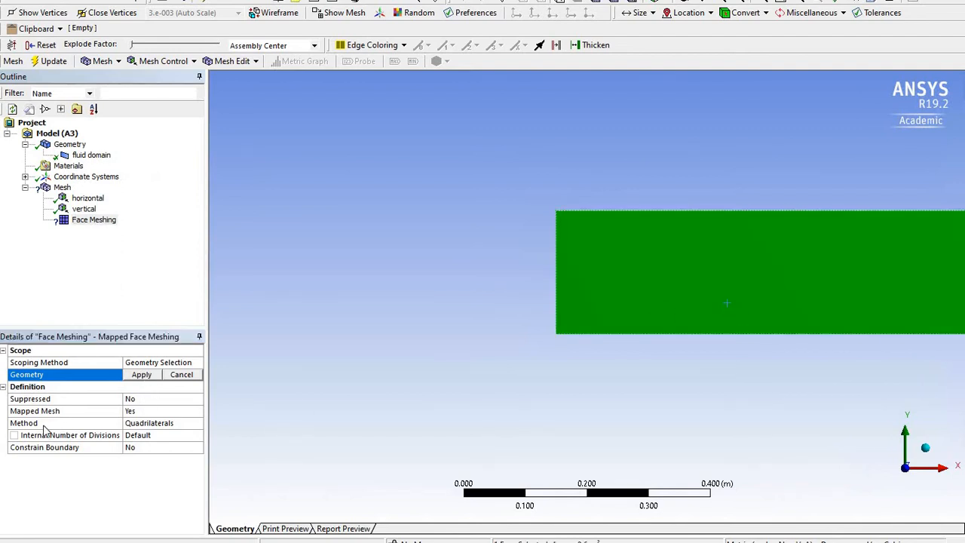
{"action": "left_click", "coordinate": [165, 423]}
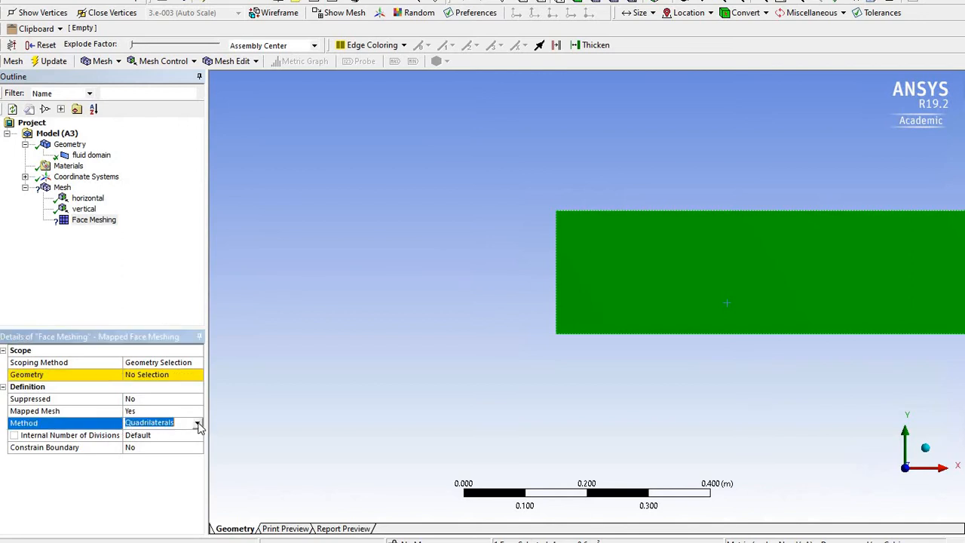
{"action": "left_click", "coordinate": [197, 425]}
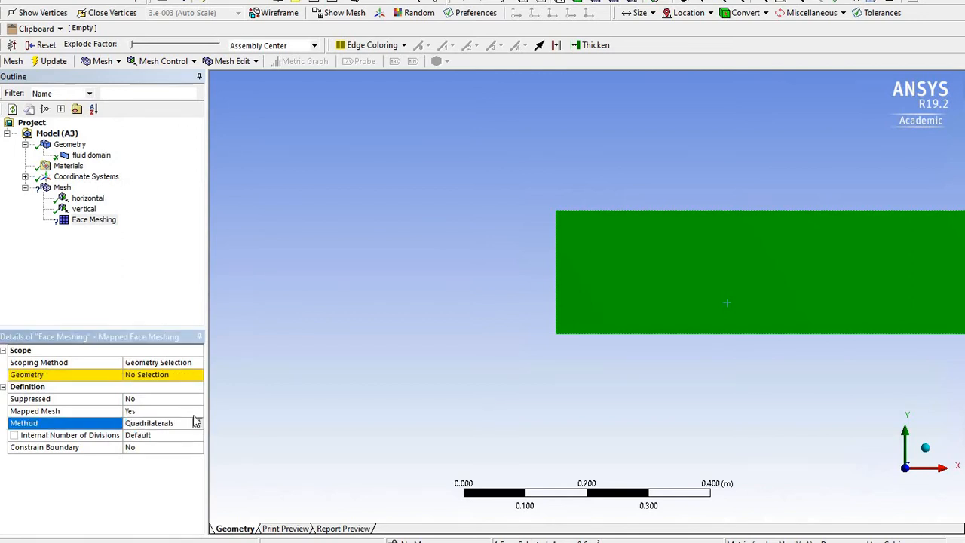
{"action": "left_click", "coordinate": [156, 375]}
{"action": "left_click", "coordinate": [144, 374]}
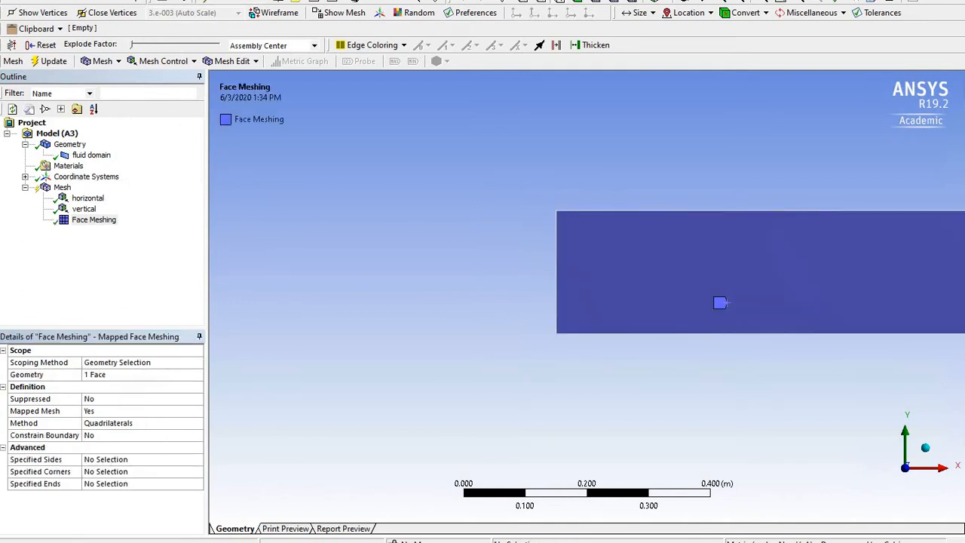
Regenerate the mesh with the face meshing control and display it over the whole fluid domain.
{"action": "left_click", "coordinate": [62, 187]}
{"action": "left_click", "coordinate": [603, 283]}
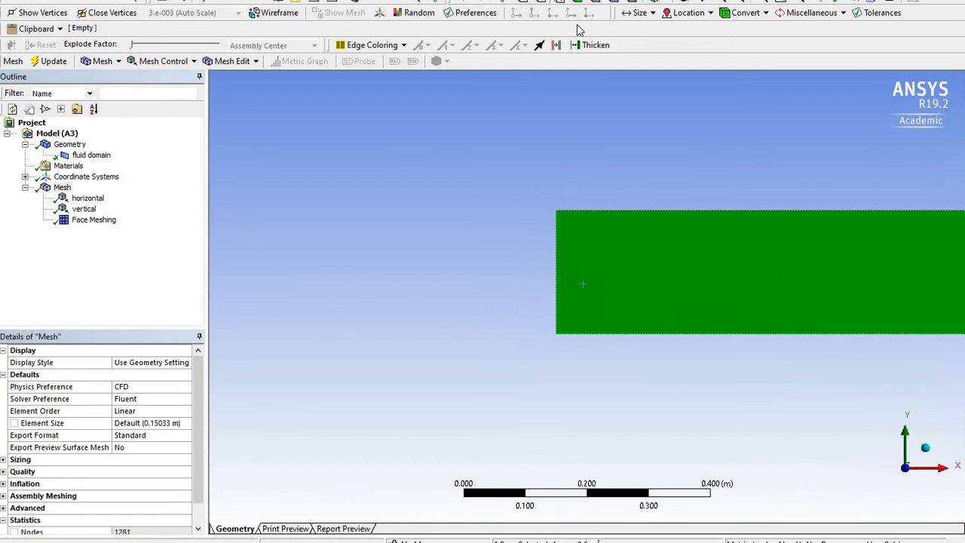
{"action": "left_click", "coordinate": [762, 1]}
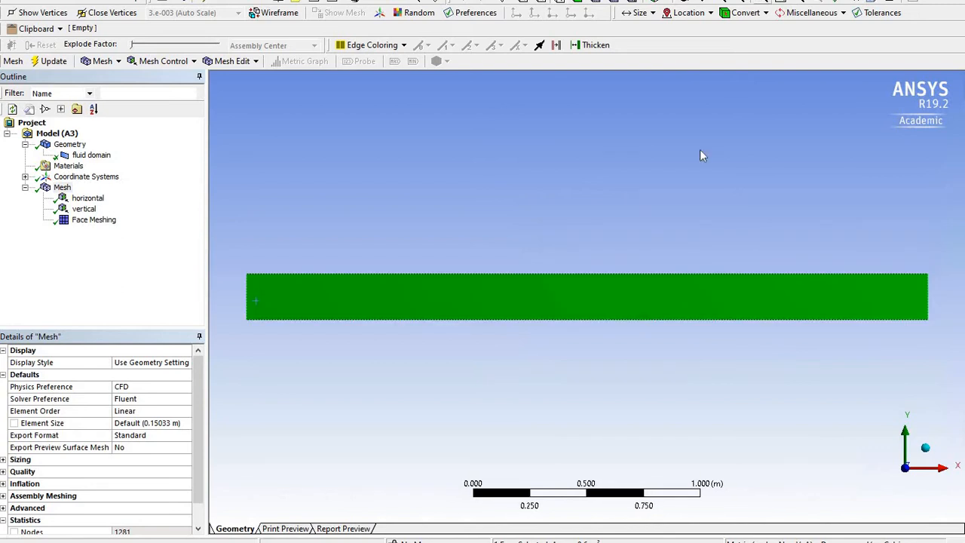
{"action": "left_click", "coordinate": [65, 187]}
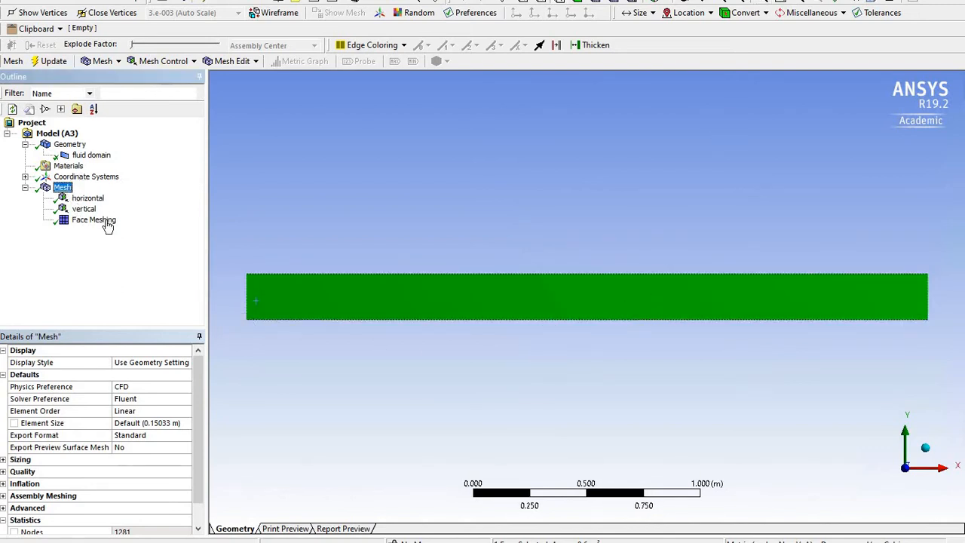
{"action": "key", "text": "Down"}
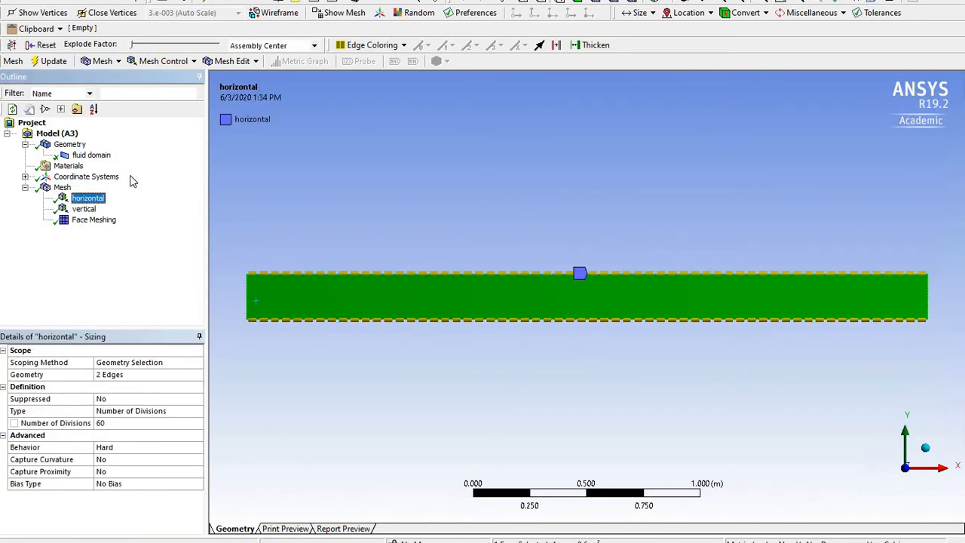
{"action": "left_click", "coordinate": [92, 156]}
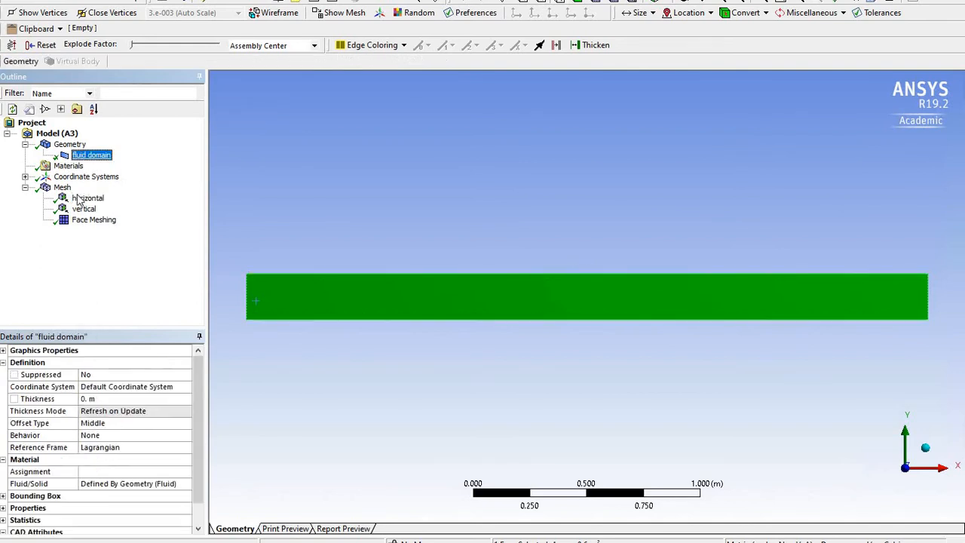
{"action": "left_click", "coordinate": [453, 241]}
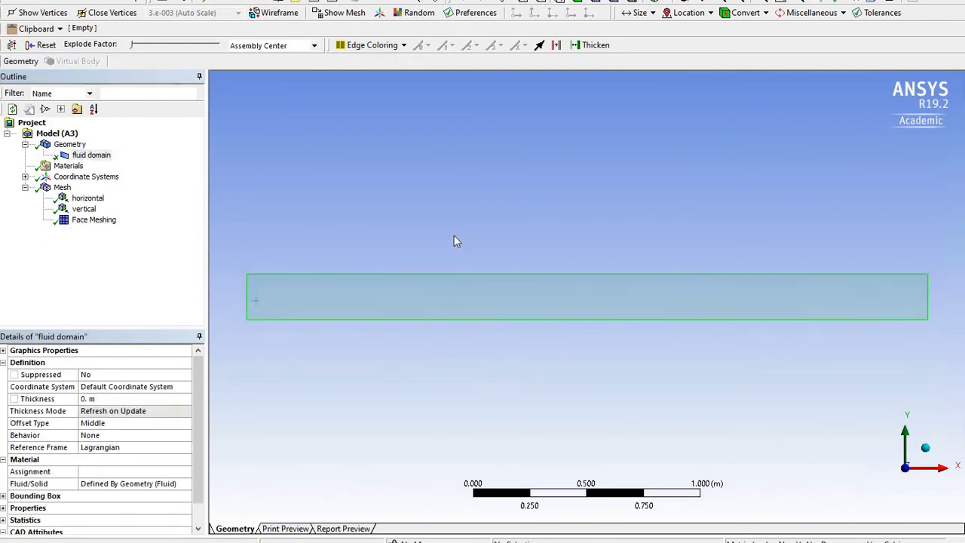
{"action": "left_click", "coordinate": [61, 188]}
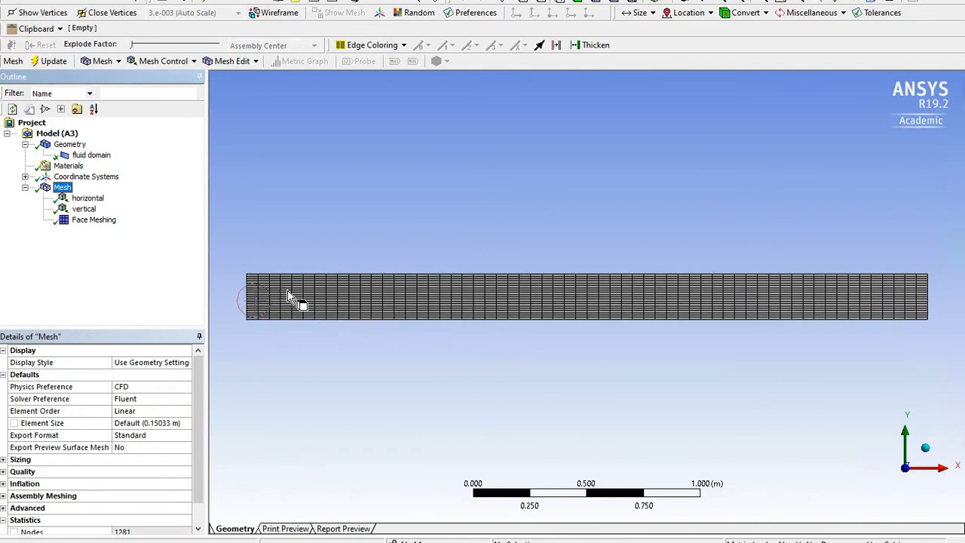
Set the horizontal sizing control to 180 divisions, then regenerate and display the mesh.
{"action": "right_click_drag", "start_coordinate": [227, 270], "coordinate": [336, 306]}
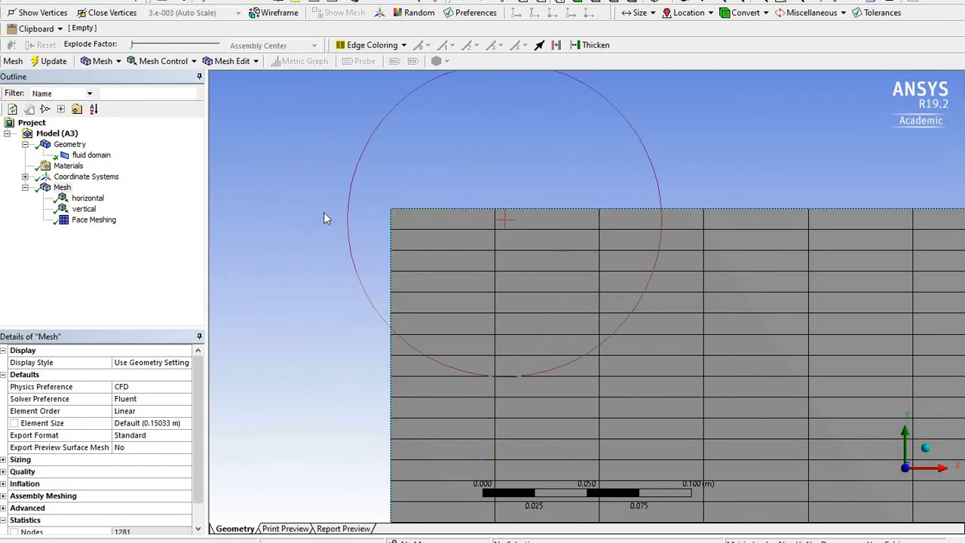
{"action": "scroll", "coordinate": [324, 212], "scroll_direction": "down", "scroll_amount": 2}
{"action": "scroll", "coordinate": [360, 225], "scroll_direction": "down", "scroll_amount": 3}
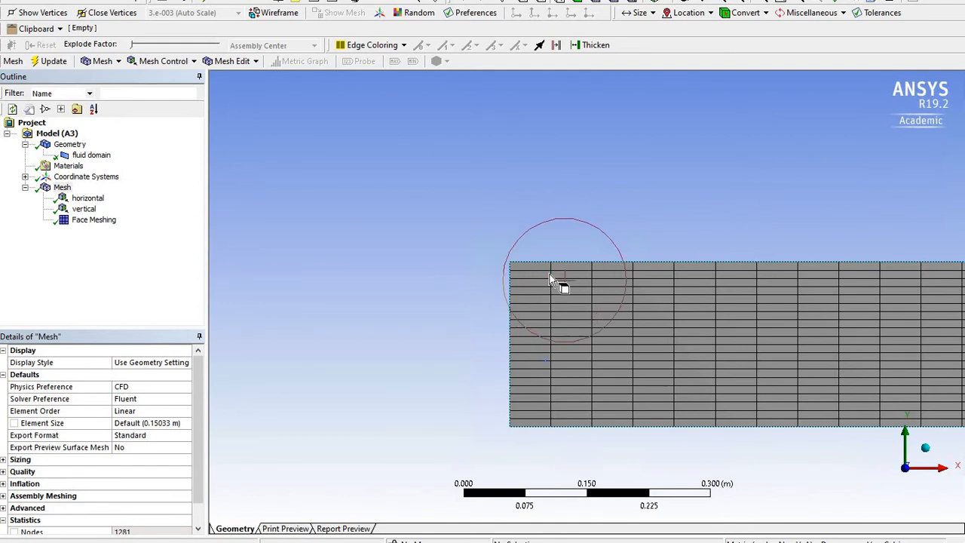
{"action": "scroll", "coordinate": [528, 279], "scroll_direction": "up", "scroll_amount": 3}
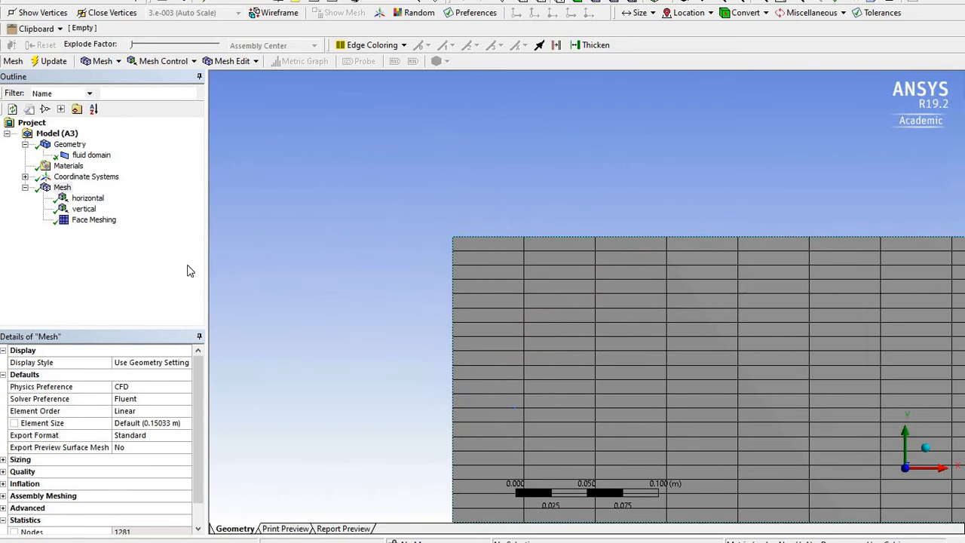
{"action": "left_click", "coordinate": [88, 199]}
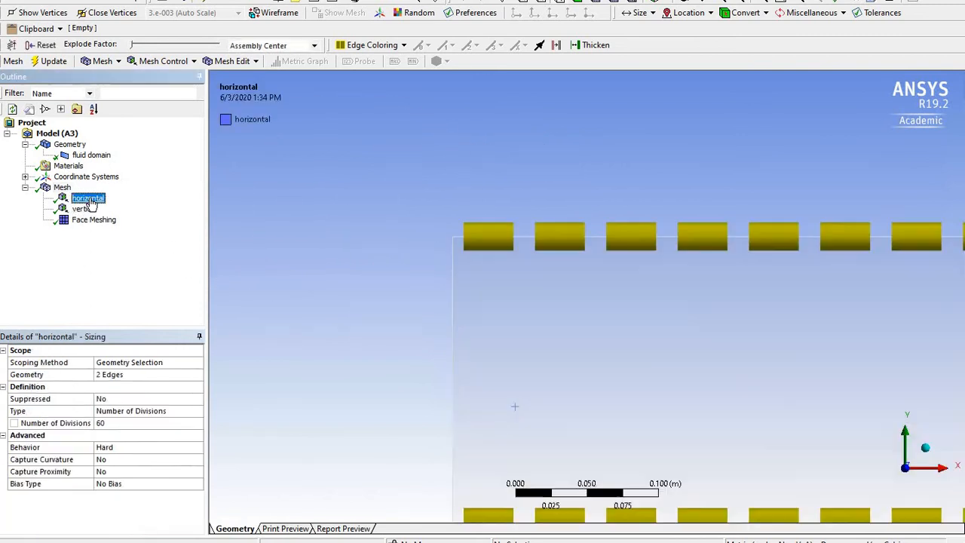
{"action": "left_click", "coordinate": [123, 427]}
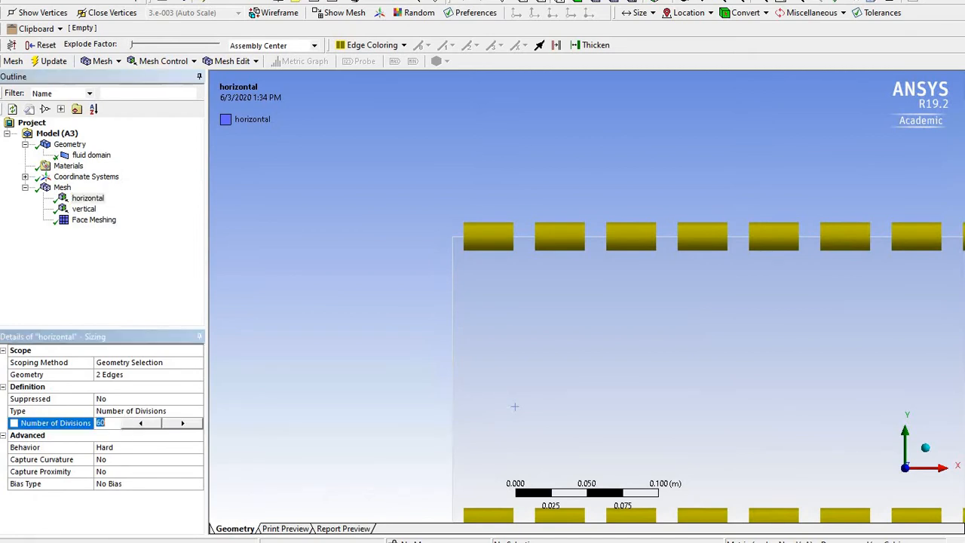
{"action": "type", "text": "180"}
{"action": "key", "text": "Return"}
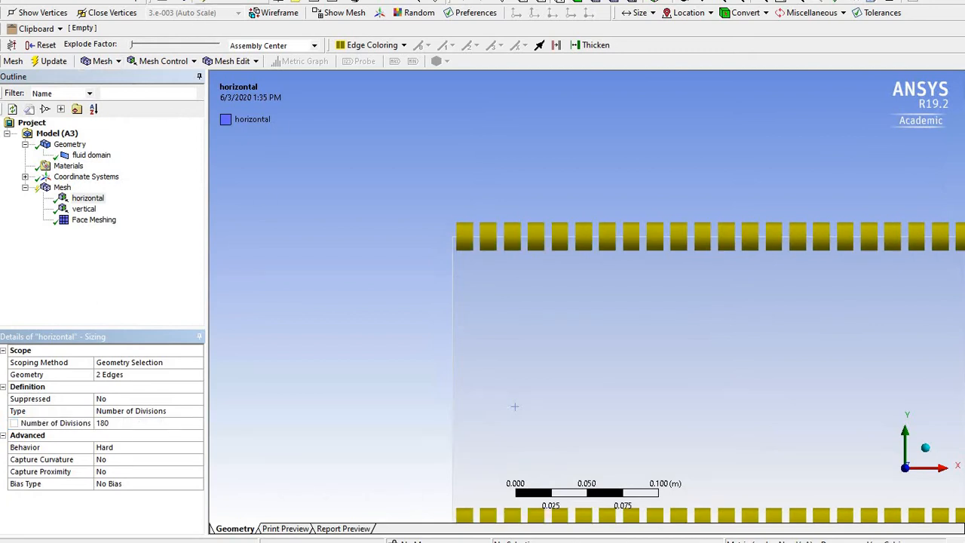
{"action": "left_click", "coordinate": [225, 2]}
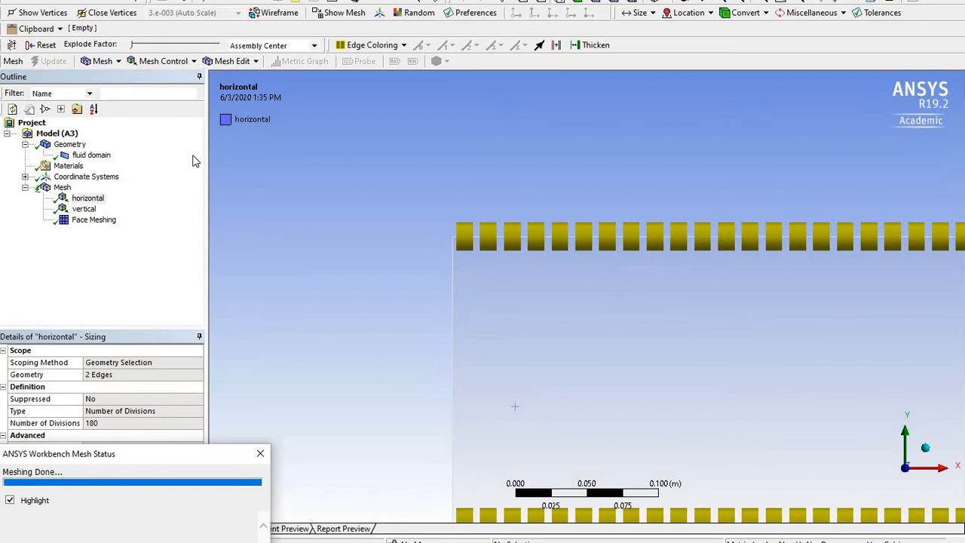
{"action": "left_click", "coordinate": [61, 188]}
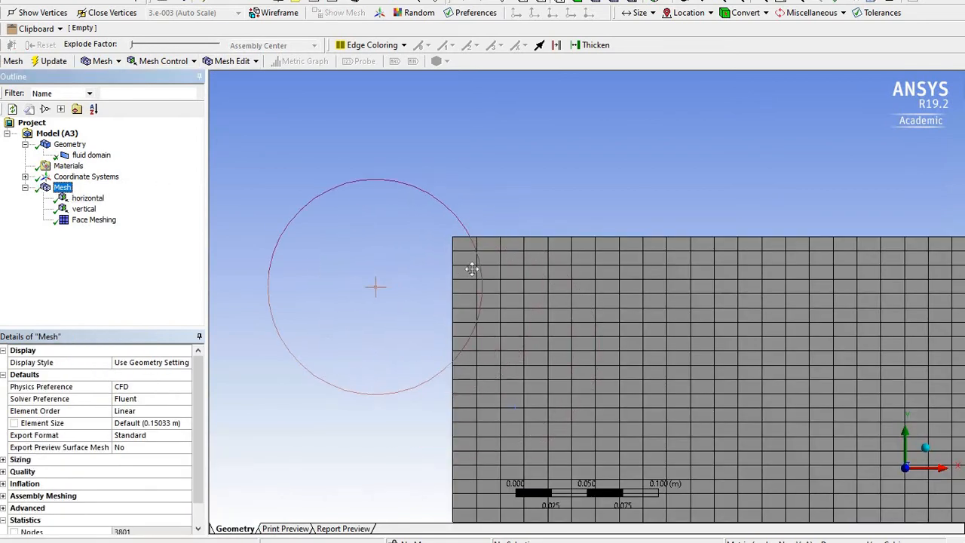
Examine the shape and regularity of the mesh elements near the fluid domain's short vertical edge and upper corner.
{"action": "scroll", "coordinate": [445, 238], "scroll_direction": "down", "scroll_amount": 1}
{"action": "scroll", "coordinate": [399, 264], "scroll_direction": "down", "scroll_amount": 1}
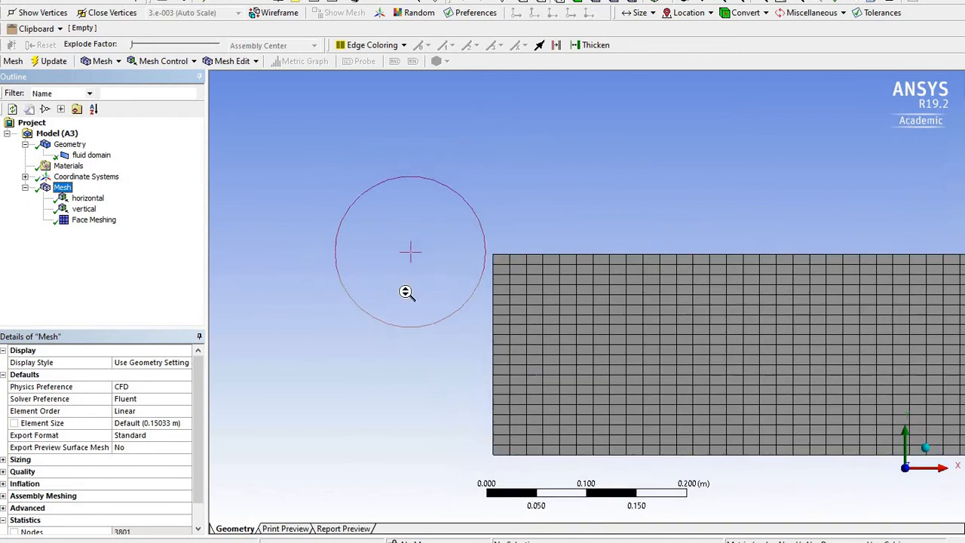
{"action": "scroll", "coordinate": [411, 294], "scroll_direction": "down", "scroll_amount": 1}
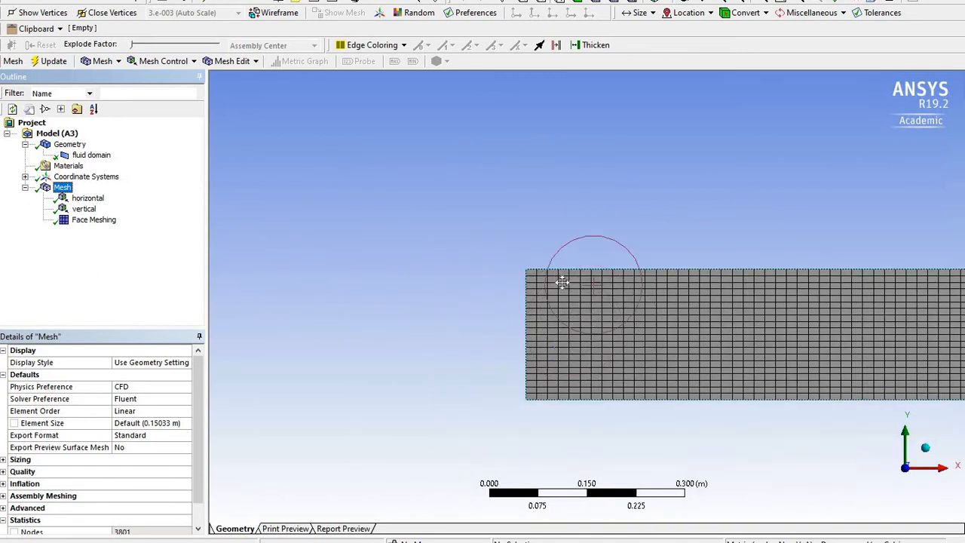
{"action": "scroll", "coordinate": [562, 282], "scroll_direction": "up", "scroll_amount": 1}
{"action": "scroll", "coordinate": [558, 282], "scroll_direction": "up", "scroll_amount": 2}
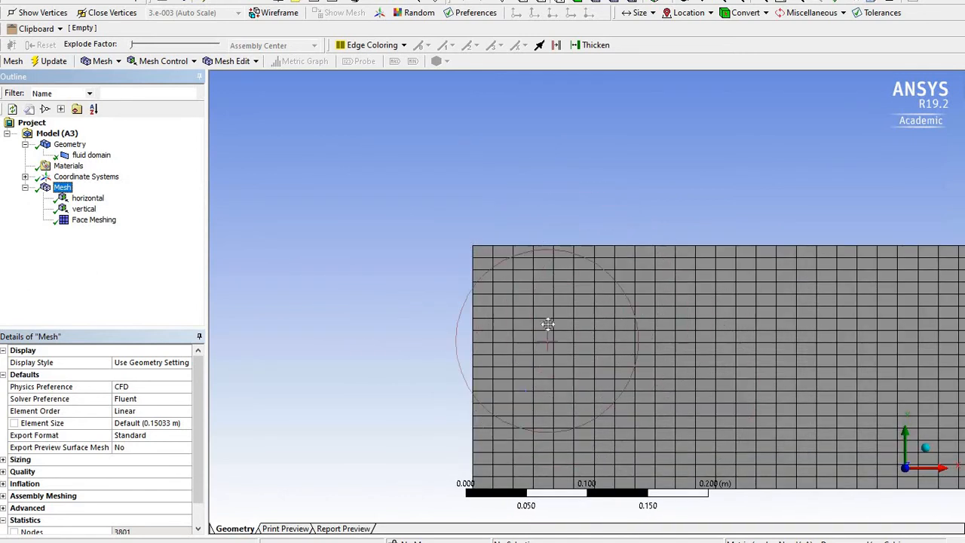
{"action": "scroll", "coordinate": [489, 253], "scroll_direction": "up", "scroll_amount": 1}
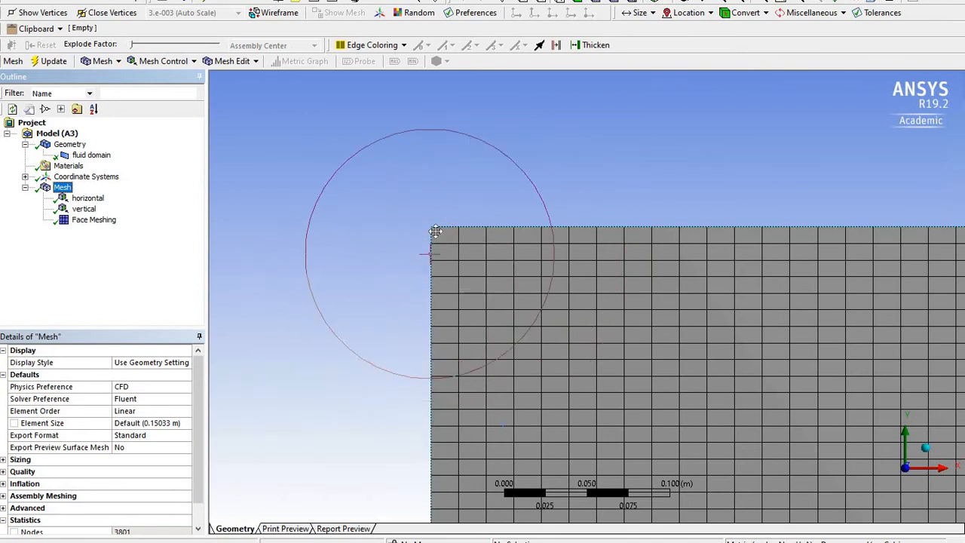
{"action": "scroll", "coordinate": [400, 236], "scroll_direction": "down", "scroll_amount": 1}
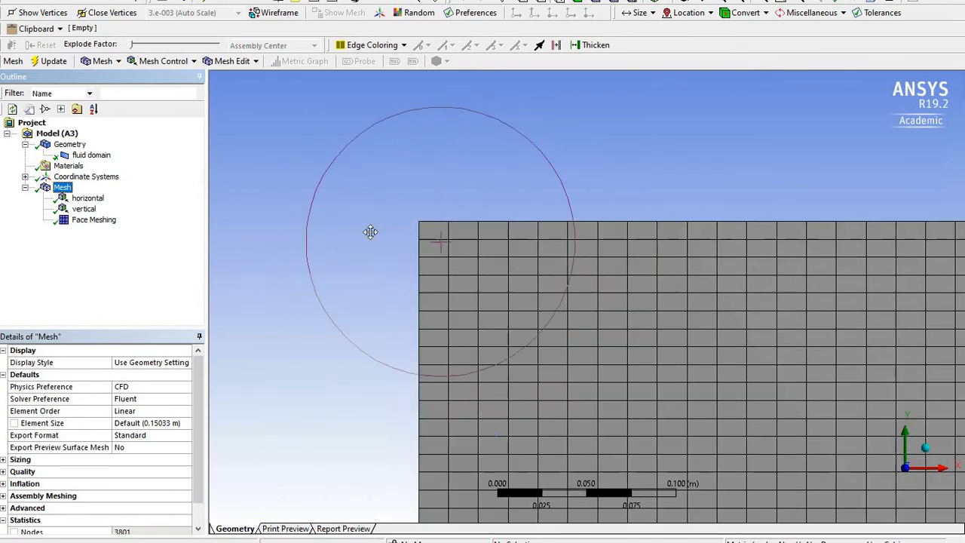
{"action": "scroll", "coordinate": [354, 241], "scroll_direction": "down", "scroll_amount": 1}
{"action": "scroll", "coordinate": [377, 245], "scroll_direction": "down", "scroll_amount": 1}
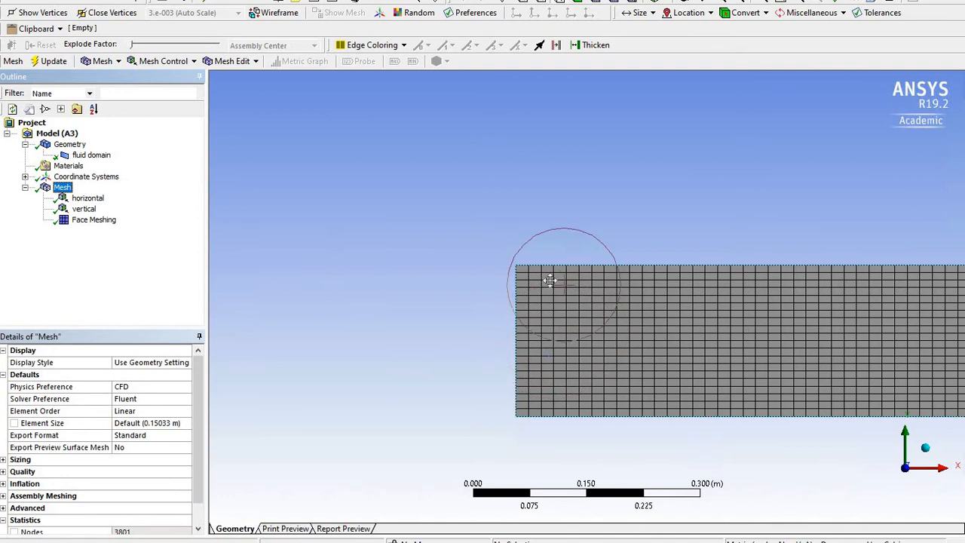
{"action": "scroll", "coordinate": [532, 278], "scroll_direction": "up", "scroll_amount": 2}
{"action": "scroll", "coordinate": [528, 260], "scroll_direction": "up", "scroll_amount": 1}
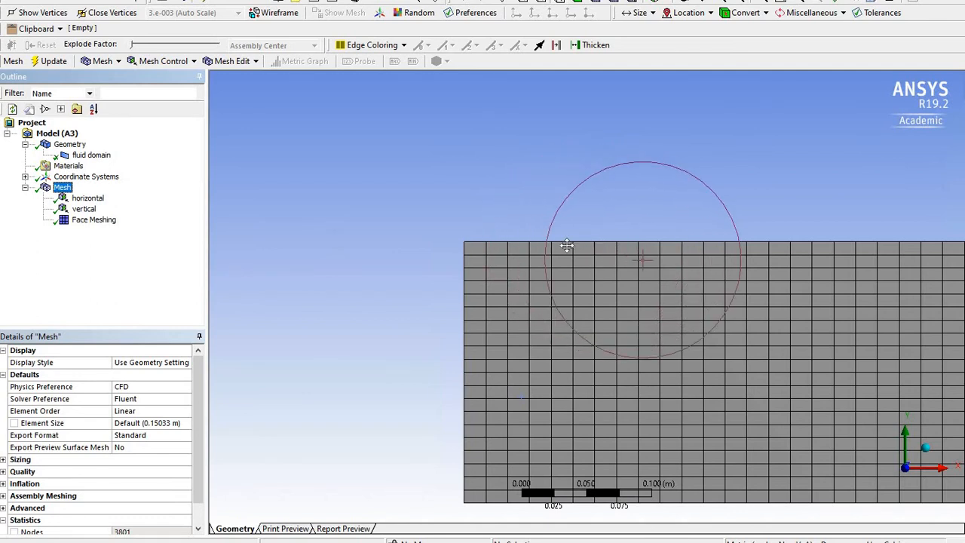
{"action": "scroll", "coordinate": [531, 248], "scroll_direction": "up", "scroll_amount": 1}
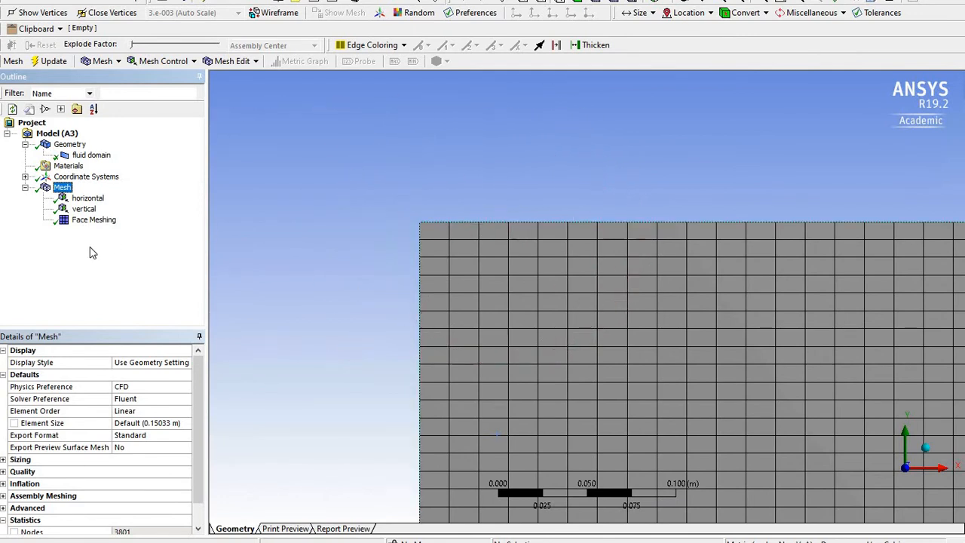
{"action": "scroll", "coordinate": [322, 277], "scroll_direction": "down", "scroll_amount": 1}
{"action": "scroll", "coordinate": [459, 319], "scroll_direction": "down", "scroll_amount": 1}
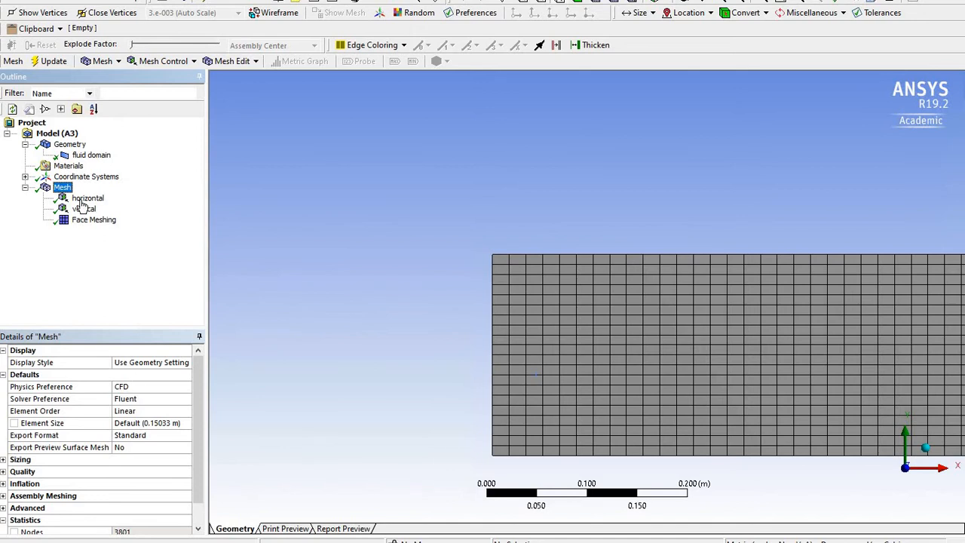
Review the horizontal and vertical sizing controls' divisions and compare them with the generated mesh.
{"action": "left_click", "coordinate": [88, 198]}
{"action": "left_click", "coordinate": [84, 208]}
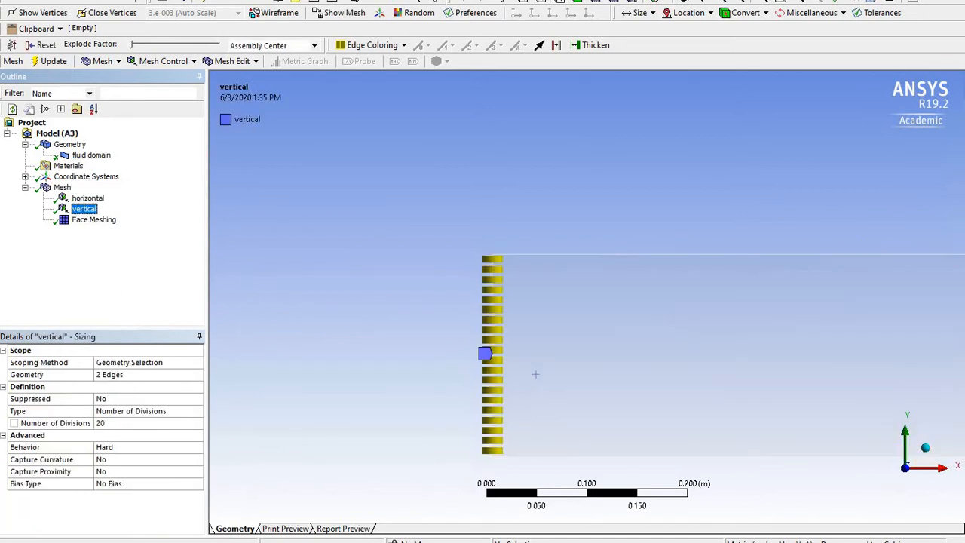
{"action": "left_click", "coordinate": [62, 188]}
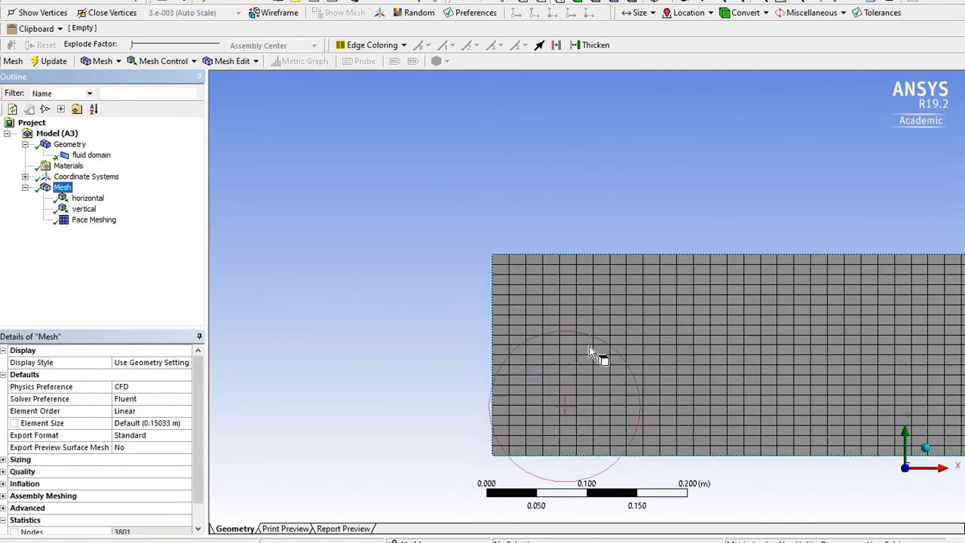
{"action": "left_click", "coordinate": [532, 356]}
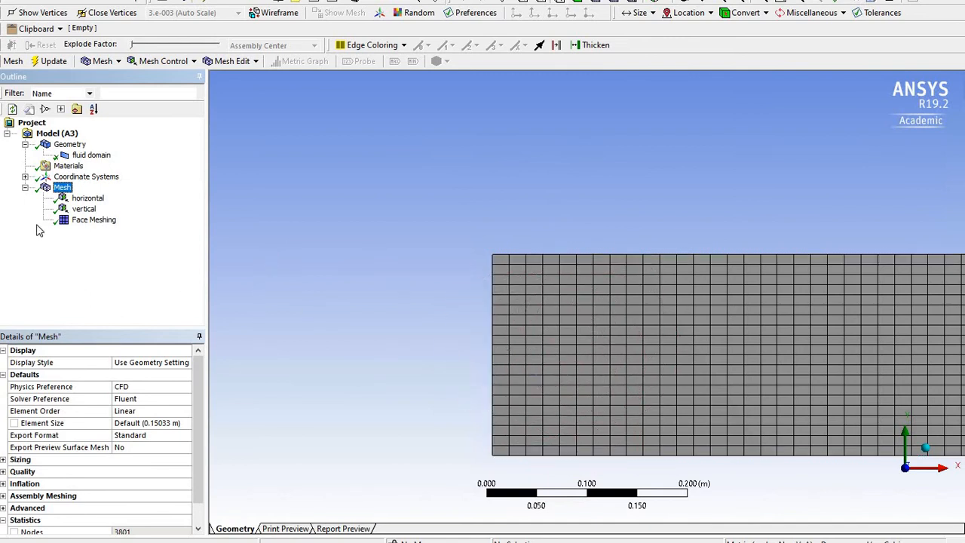
{"action": "left_click", "coordinate": [86, 199]}
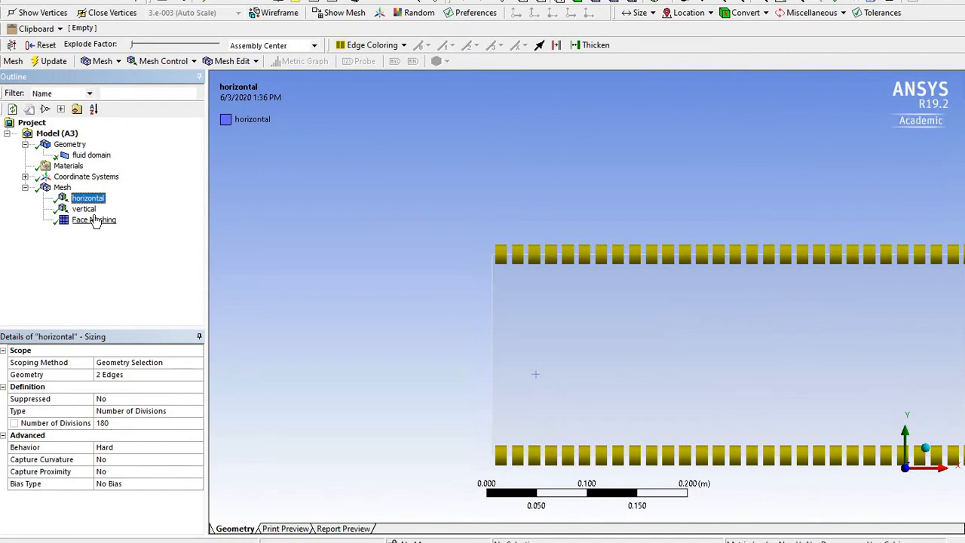
{"action": "left_click", "coordinate": [89, 209]}
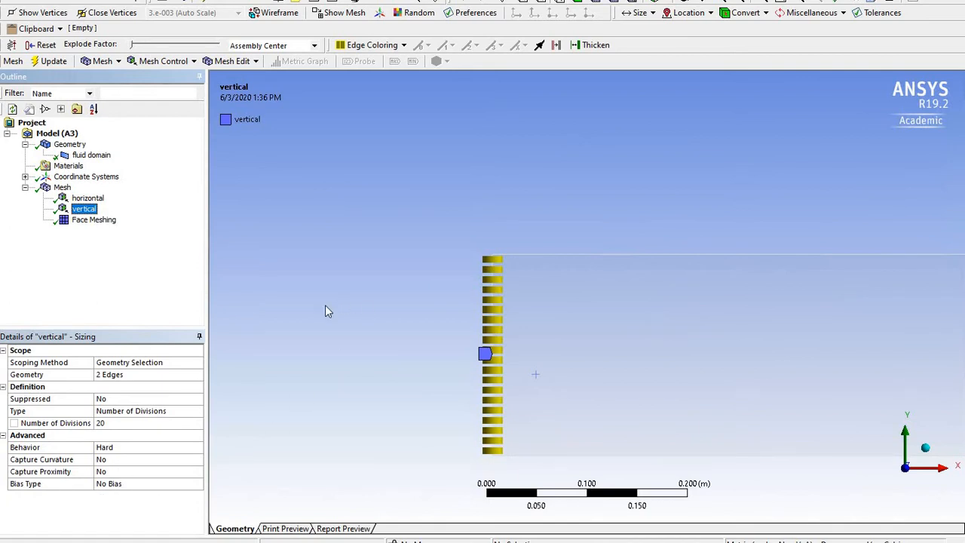
Turn on edge direction display for the fluid domain and examine the direction arrows on both short vertical edges and the long edges.
{"action": "scroll", "coordinate": [325, 305], "scroll_direction": "down", "scroll_amount": 4}
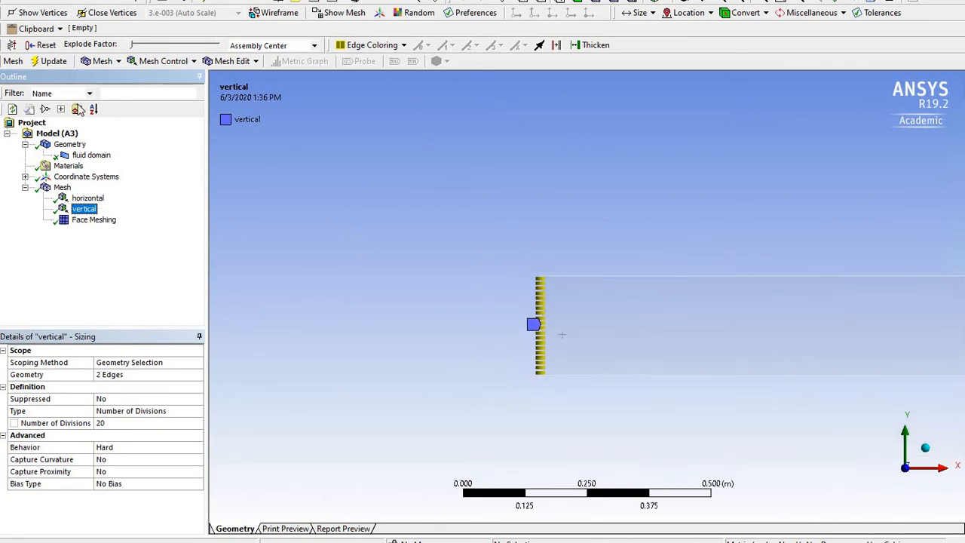
{"action": "left_click", "coordinate": [78, 155]}
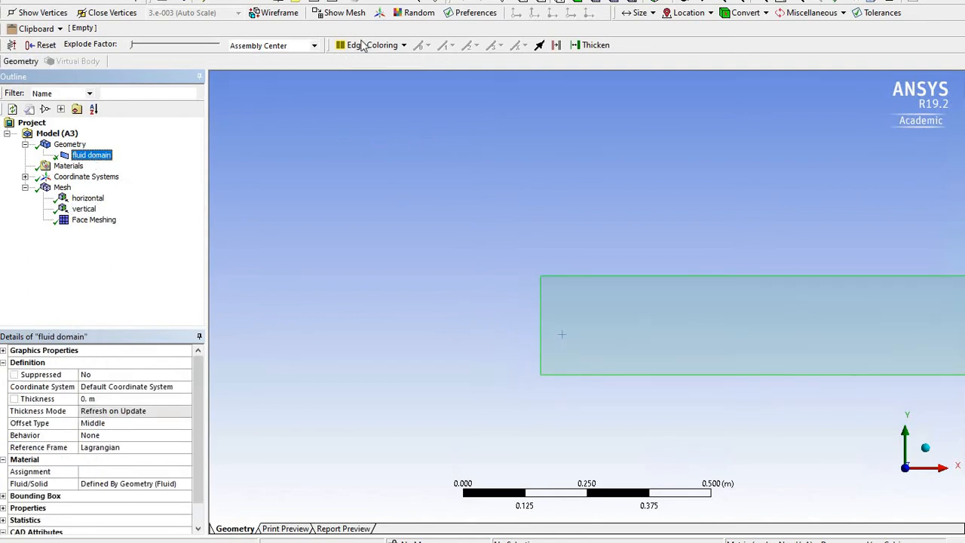
{"action": "left_click", "coordinate": [539, 46]}
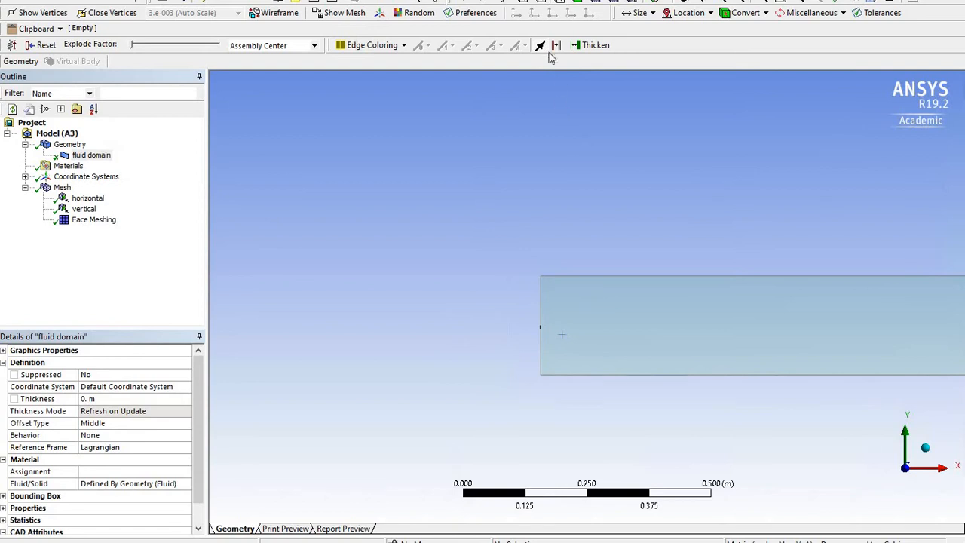
{"action": "scroll", "coordinate": [533, 343], "scroll_direction": "up", "scroll_amount": 2}
{"action": "scroll", "coordinate": [533, 343], "scroll_direction": "up", "scroll_amount": 4}
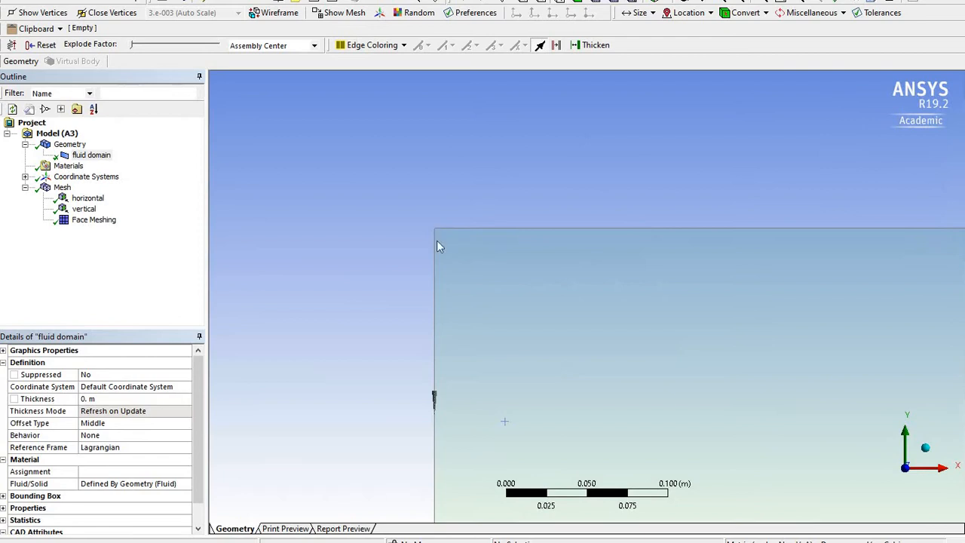
{"action": "scroll", "coordinate": [436, 239], "scroll_direction": "down", "scroll_amount": 2}
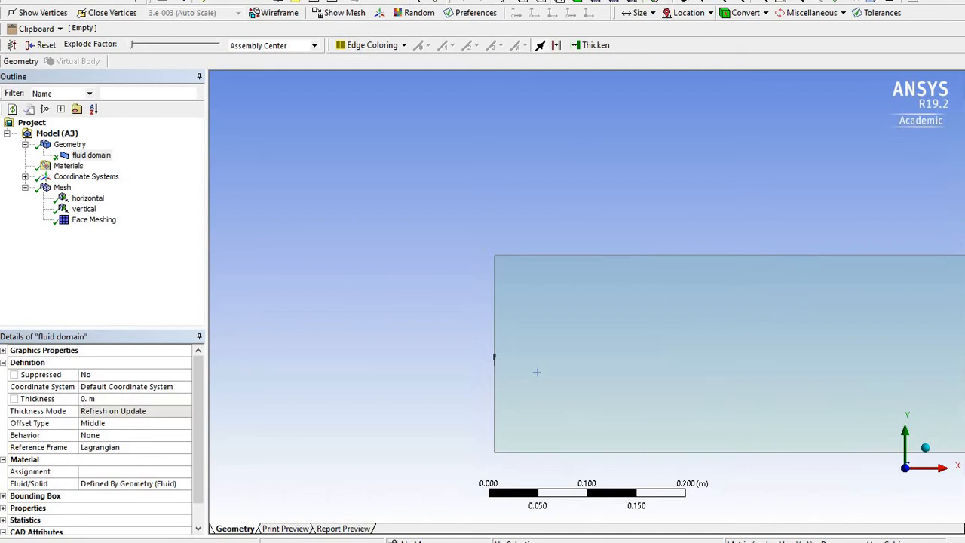
{"action": "left_click", "coordinate": [761, 1]}
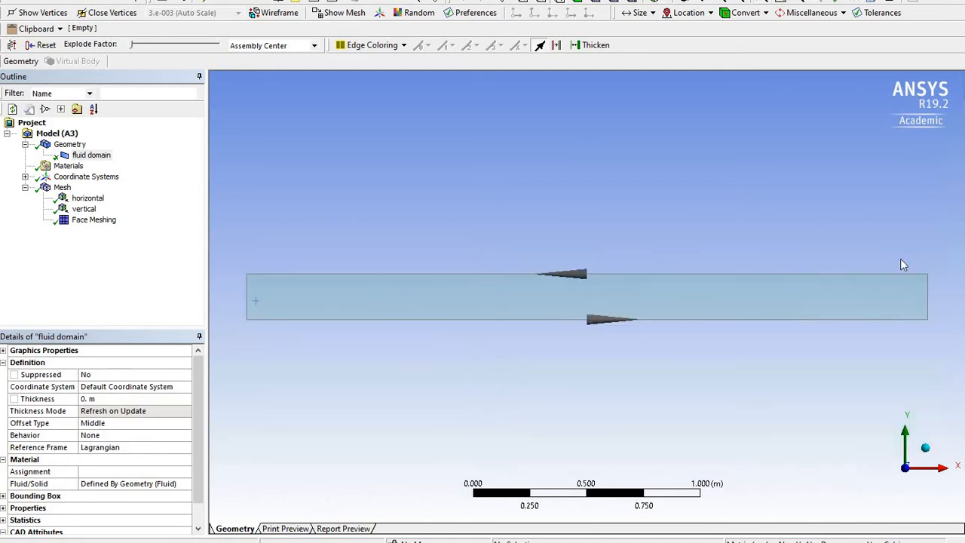
{"action": "right_click_drag", "start_coordinate": [902, 260], "coordinate": [953, 331]}
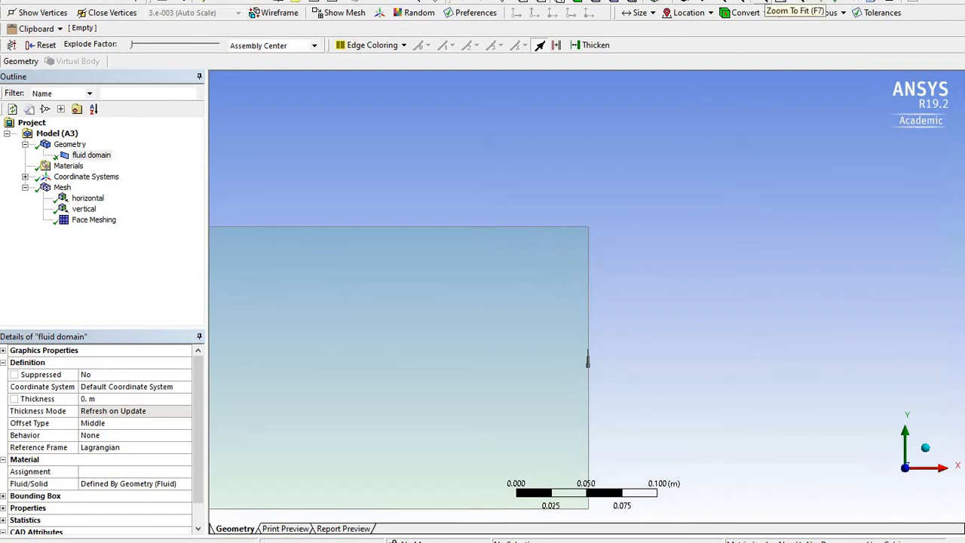
{"action": "left_click", "coordinate": [761, 2]}
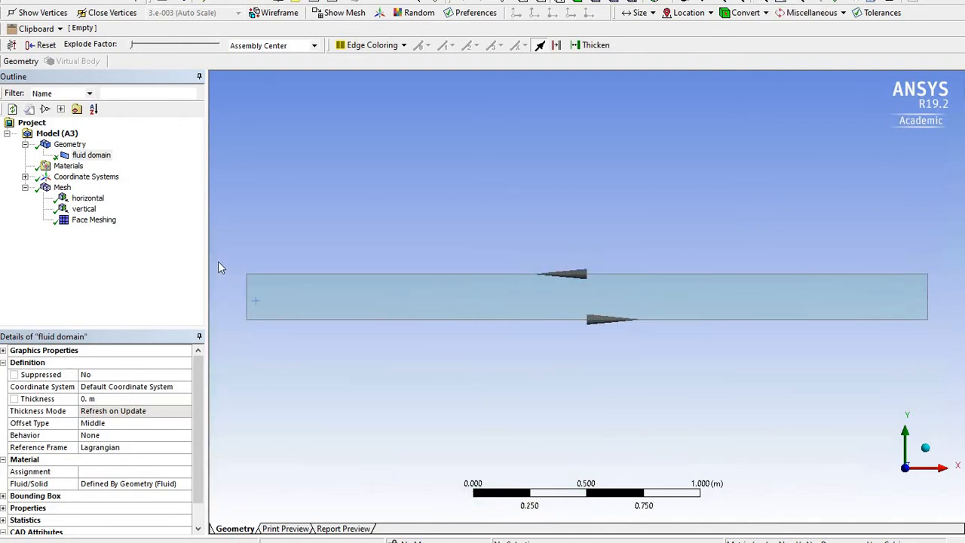
Give the vertical sizing control the symmetric bias type with small divisions at both edge ends and large ones in the middle.
{"action": "left_click", "coordinate": [85, 199]}
{"action": "left_click", "coordinate": [86, 209]}
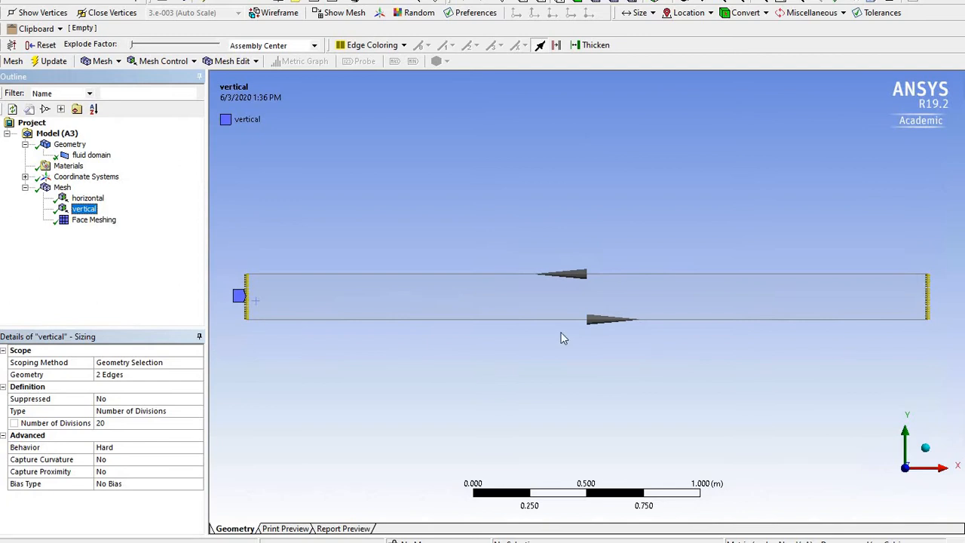
{"action": "left_click", "coordinate": [149, 484]}
{"action": "left_click", "coordinate": [196, 485]}
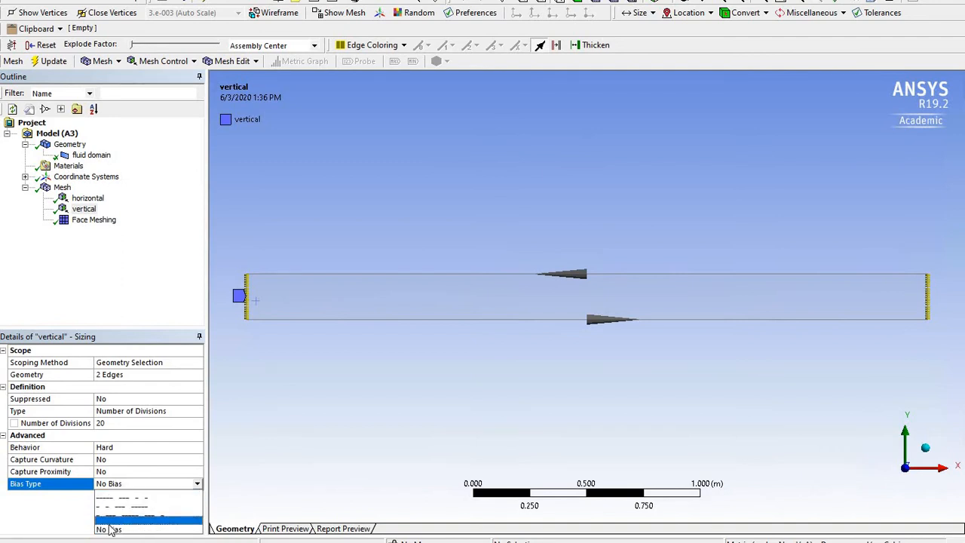
{"action": "left_click", "coordinate": [150, 512]}
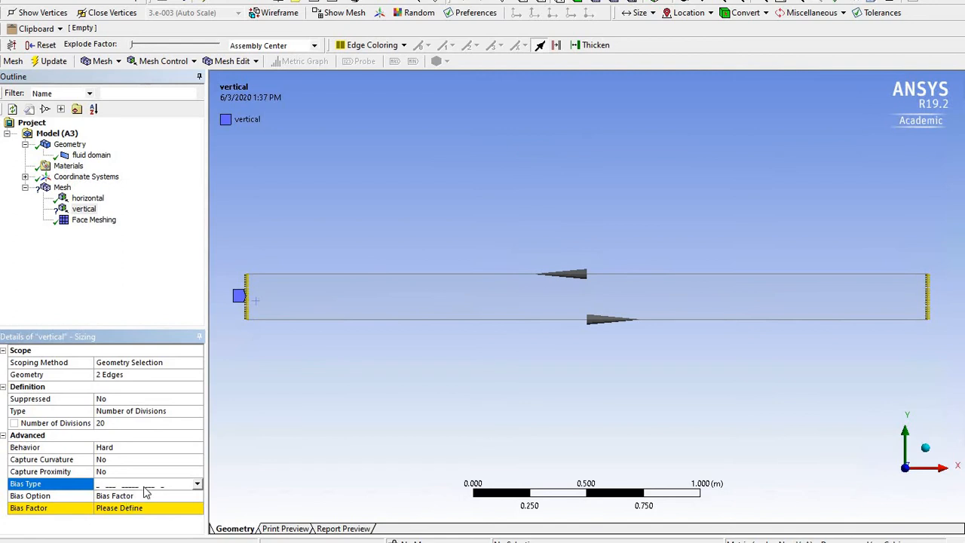
{"action": "right_click_drag", "start_coordinate": [235, 242], "coordinate": [324, 335]}
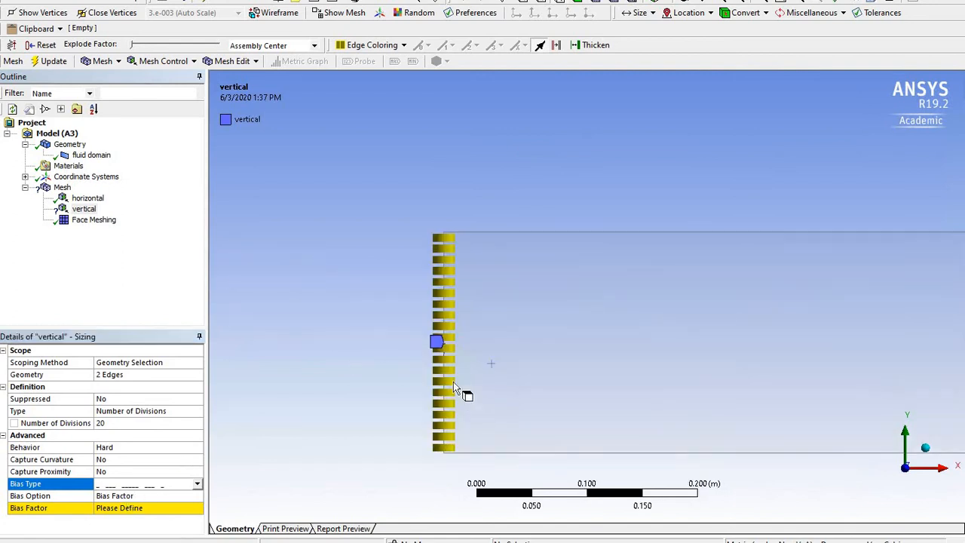
Dismiss the mail notification and set the vertical sizing control's bias factor to 20.
{"action": "left_click", "coordinate": [131, 505]}
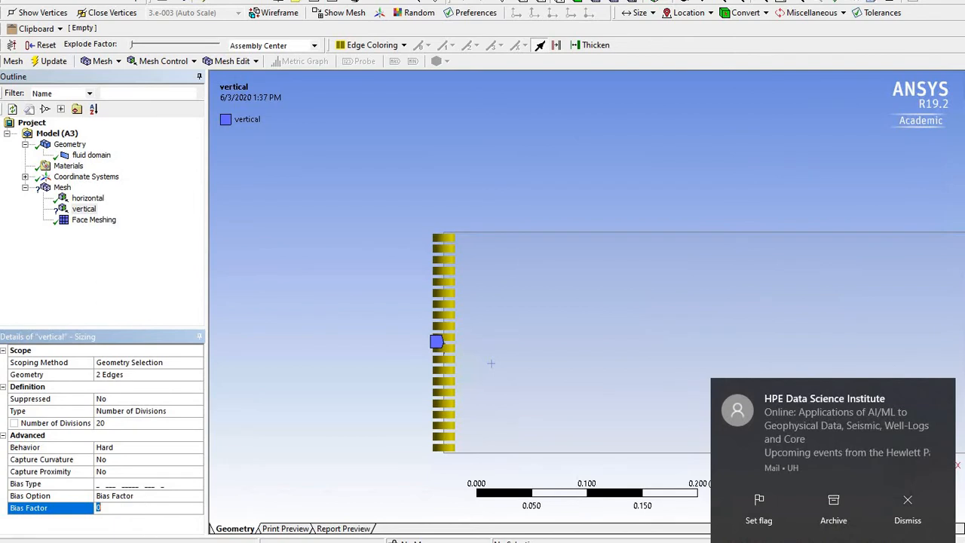
{"action": "left_click", "coordinate": [908, 506]}
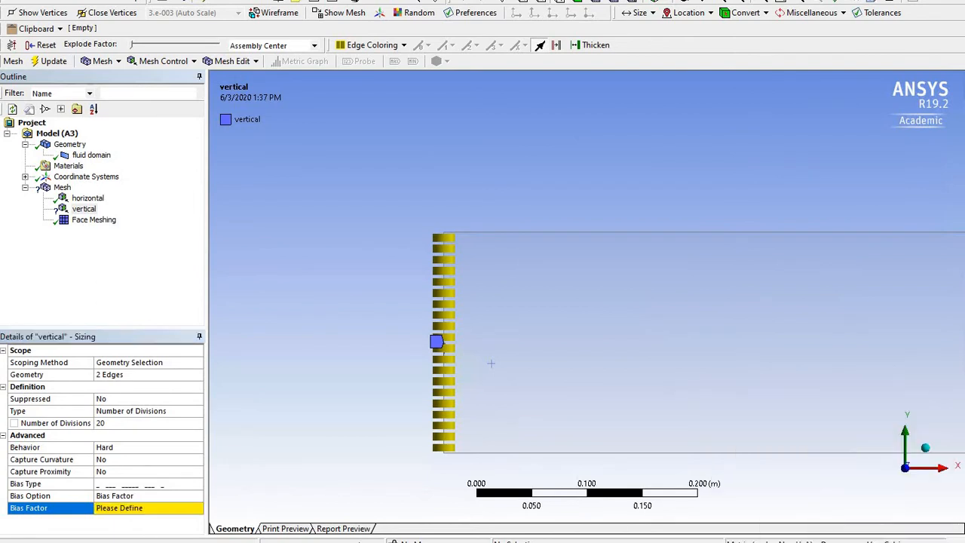
{"action": "left_click", "coordinate": [138, 508]}
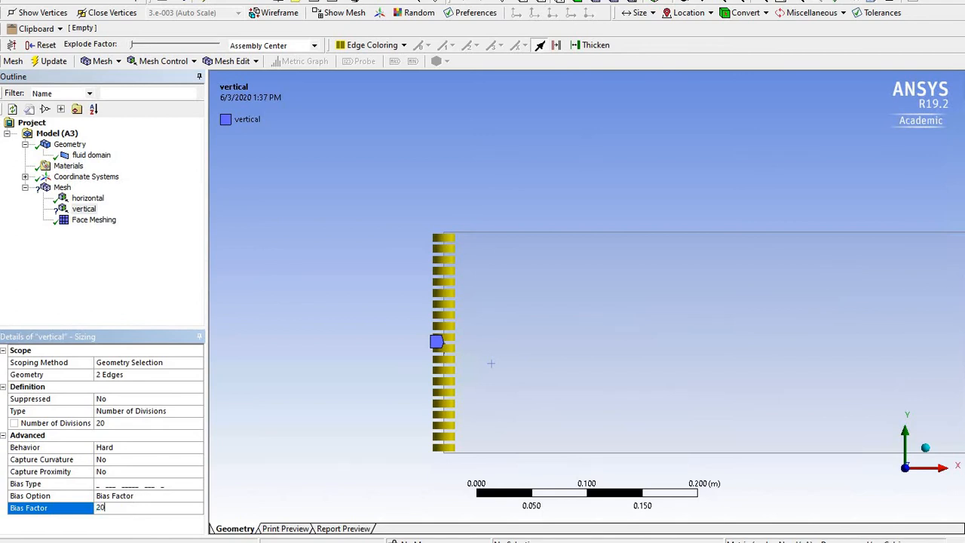
{"action": "type", "text": "20"}
{"action": "key", "text": "Return"}
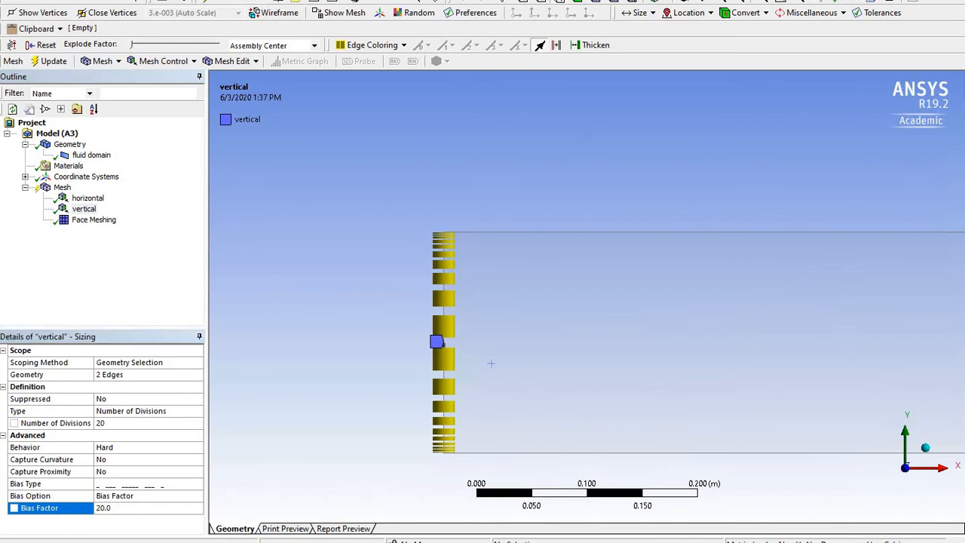
Regenerate the mesh with the biased vertical sizing, display it over the whole fluid domain and check its node and element statistics.
{"action": "left_click", "coordinate": [50, 60]}
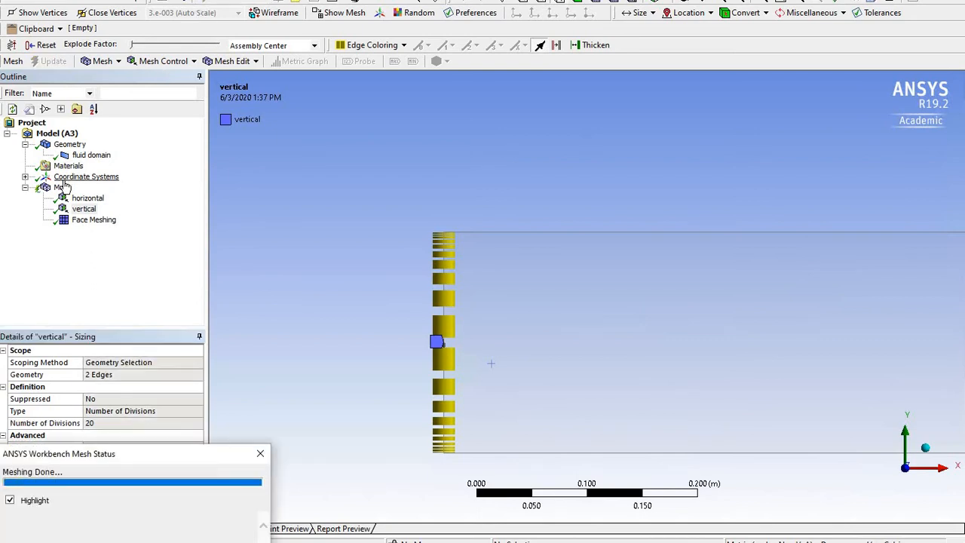
{"action": "left_click", "coordinate": [62, 187]}
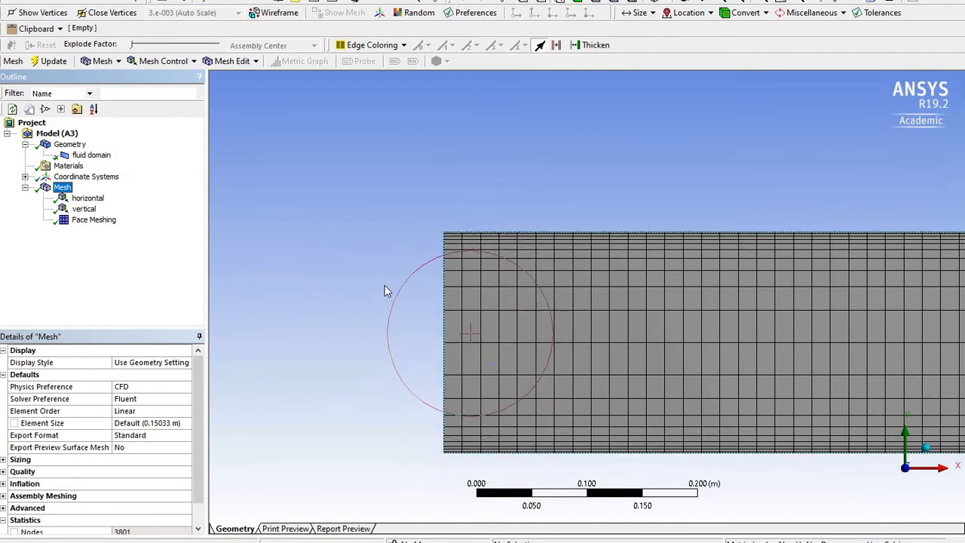
{"action": "scroll", "coordinate": [400, 285], "scroll_direction": "down", "scroll_amount": 10}
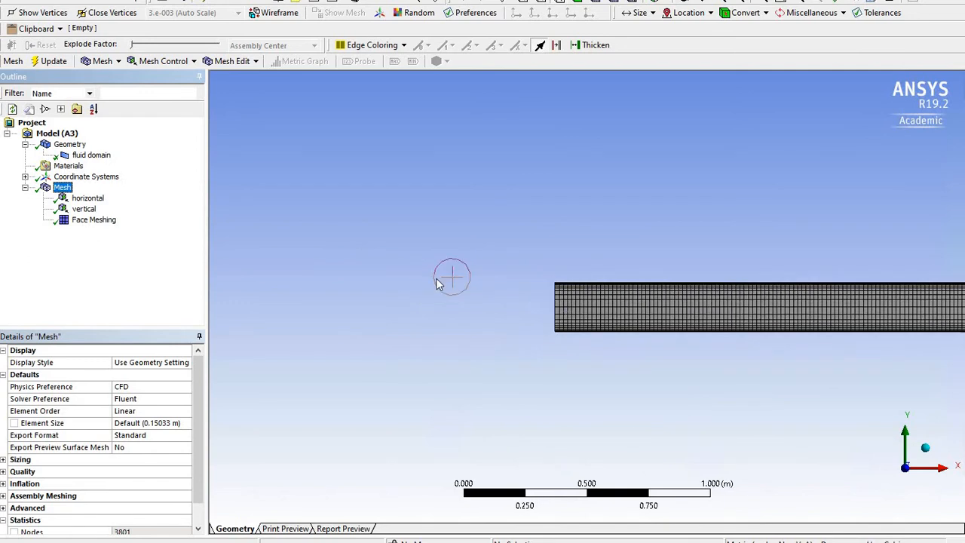
{"action": "scroll", "coordinate": [437, 283], "scroll_direction": "down", "scroll_amount": 4}
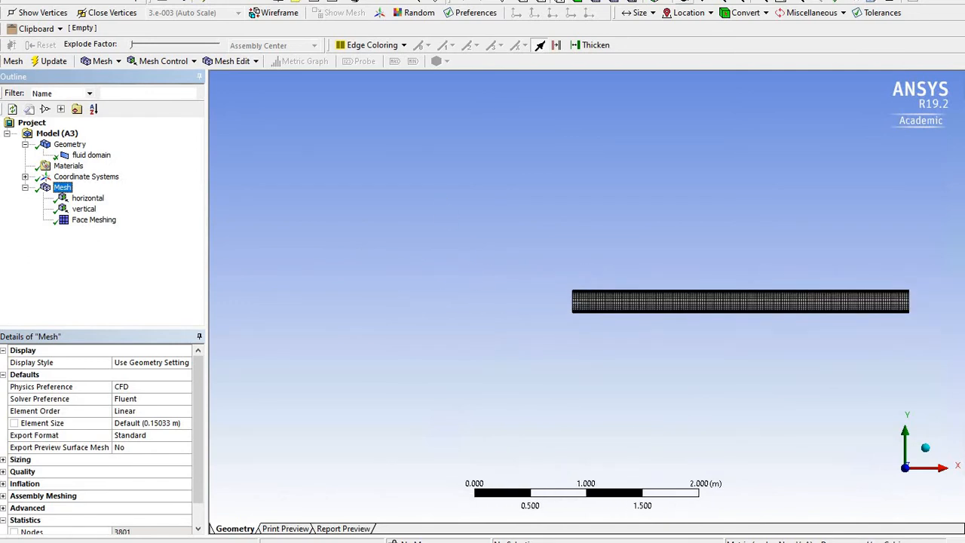
{"action": "left_click", "coordinate": [816, 184]}
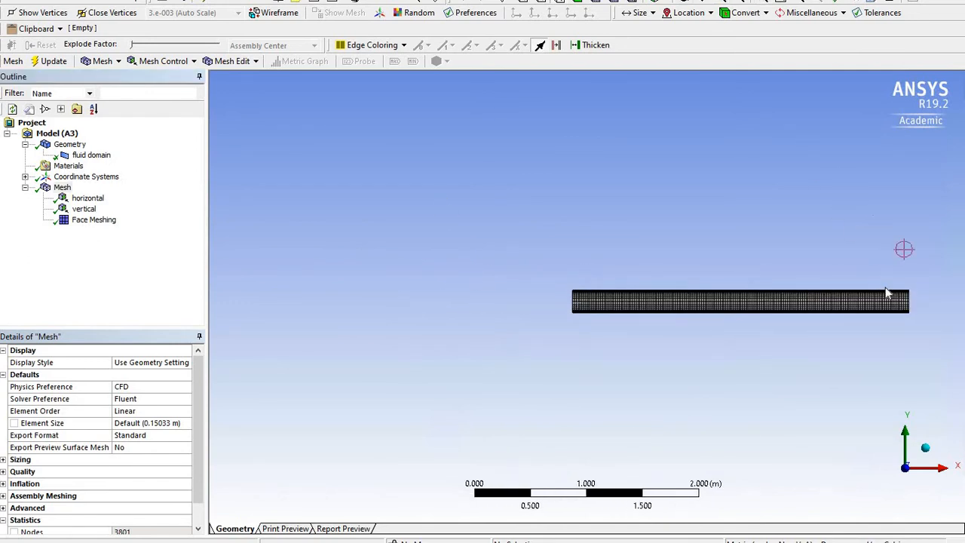
{"action": "scroll", "coordinate": [904, 290], "scroll_direction": "up", "scroll_amount": 1}
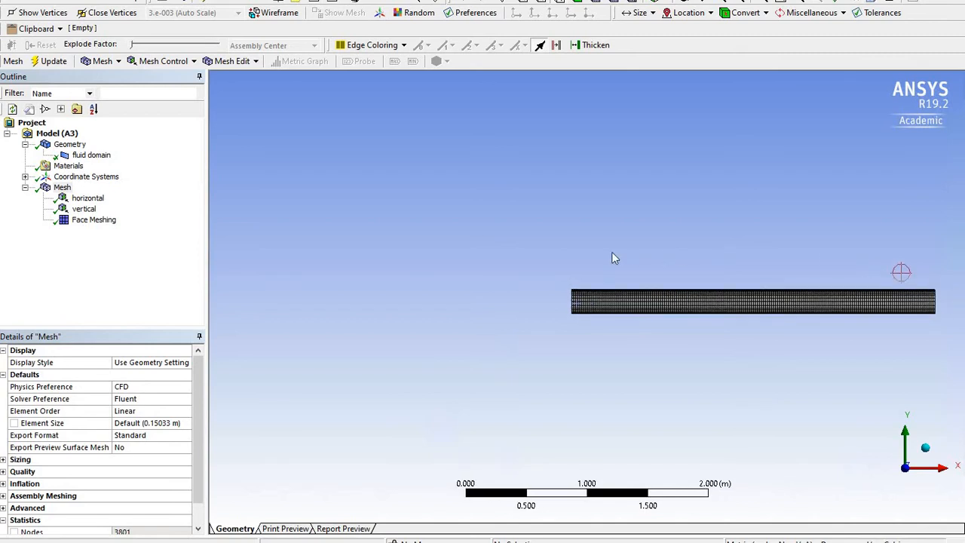
{"action": "right_click_drag", "start_coordinate": [560, 257], "coordinate": [944, 337]}
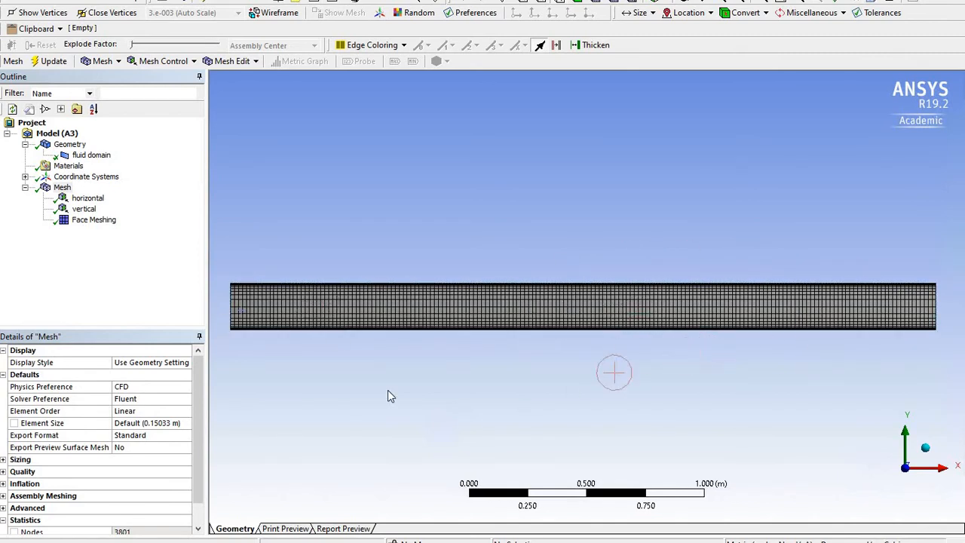
{"action": "scroll", "coordinate": [119, 452], "scroll_direction": "down", "scroll_amount": 1}
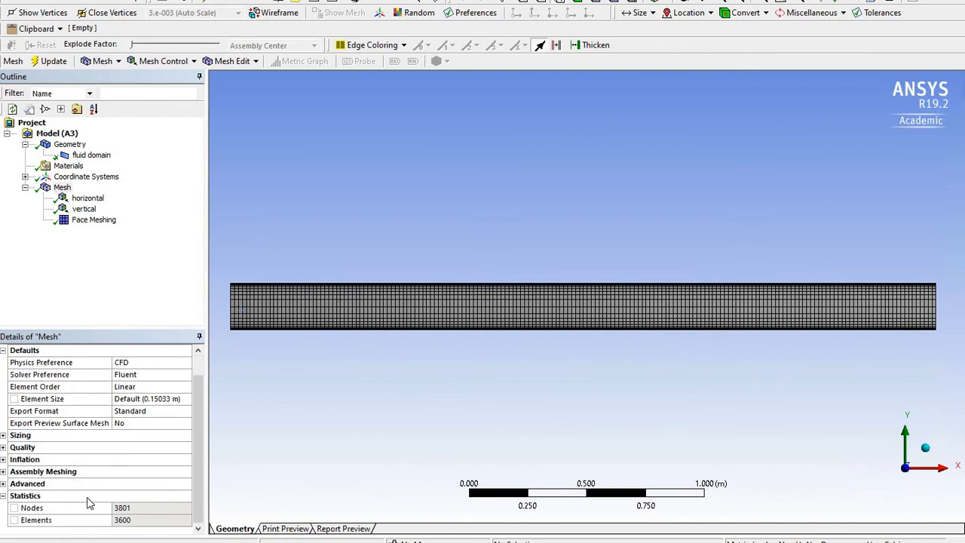
Duplicate the vertical sizing control and open the original control's geometry selection to check its scoped edges.
{"action": "left_click", "coordinate": [87, 198]}
{"action": "left_click", "coordinate": [84, 209]}
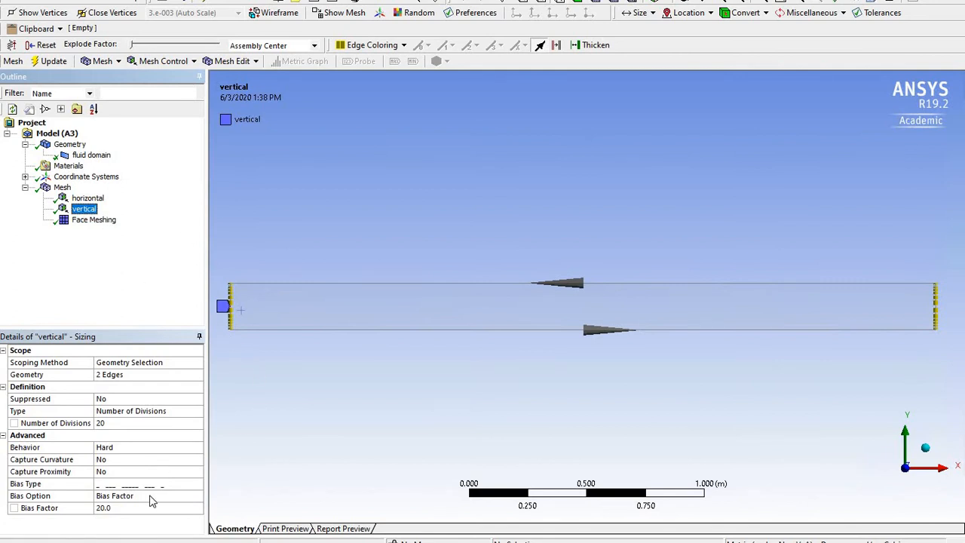
{"action": "right_click", "coordinate": [91, 212]}
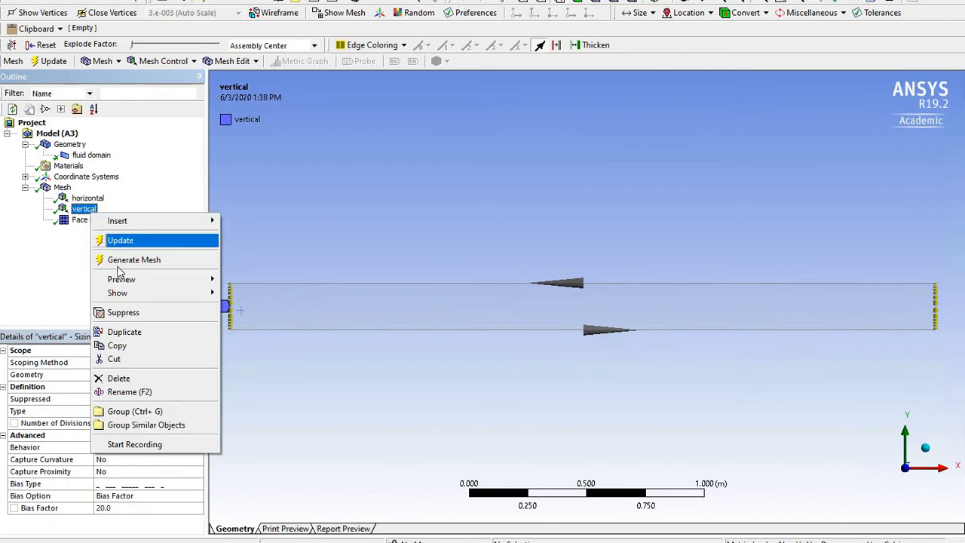
{"action": "left_click", "coordinate": [135, 335]}
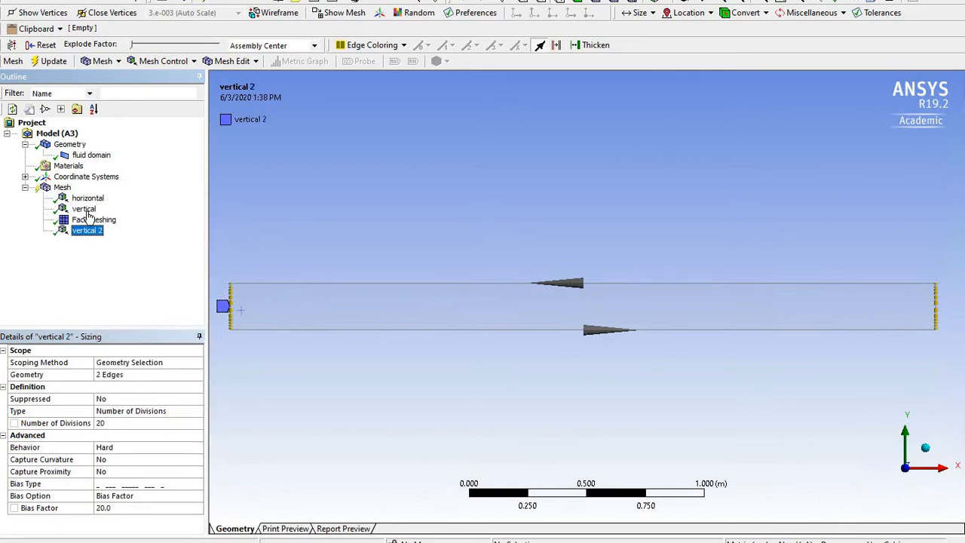
{"action": "left_click", "coordinate": [84, 209]}
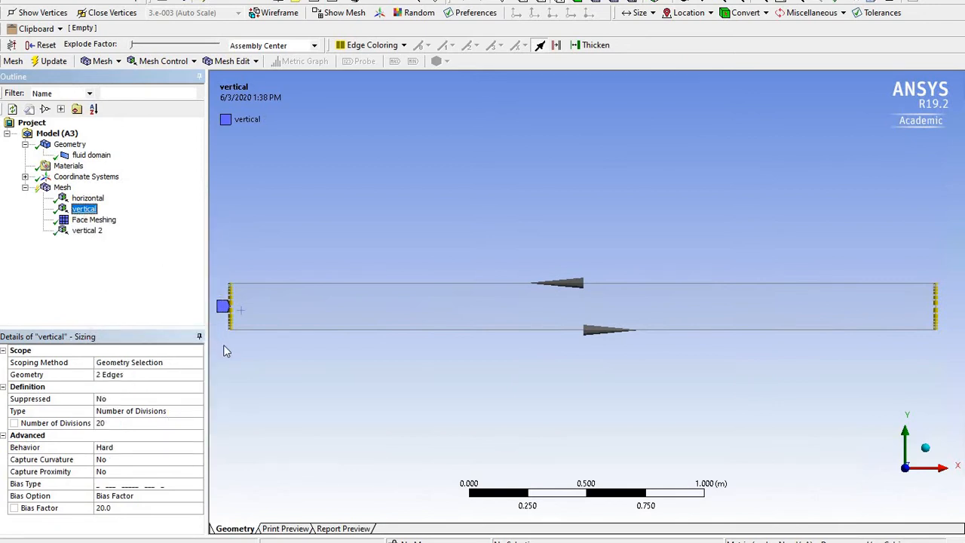
{"action": "left_click", "coordinate": [119, 376]}
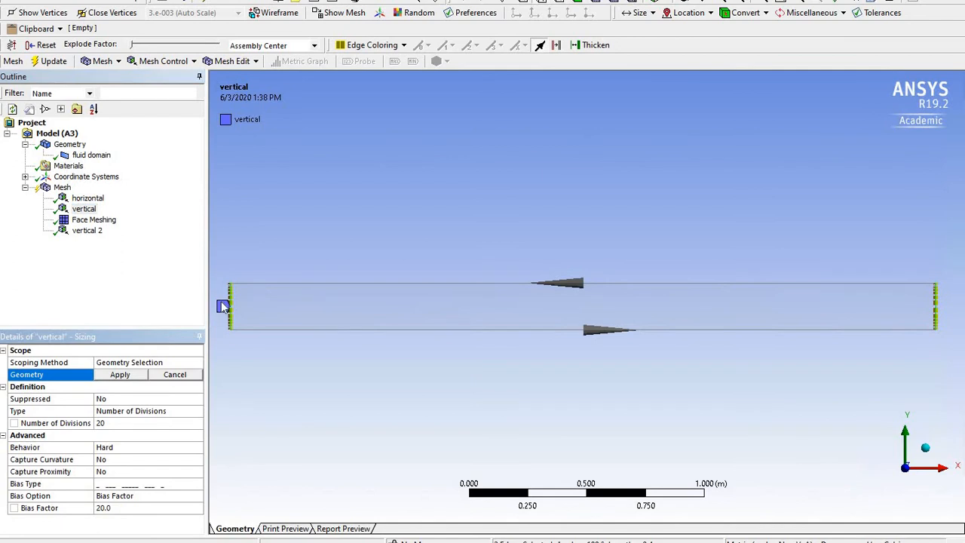
Try the one-directional bias type growing from small to large on the duplicated vertical sizing, and open its reverse bias edge selection.
{"action": "left_click", "coordinate": [87, 229]}
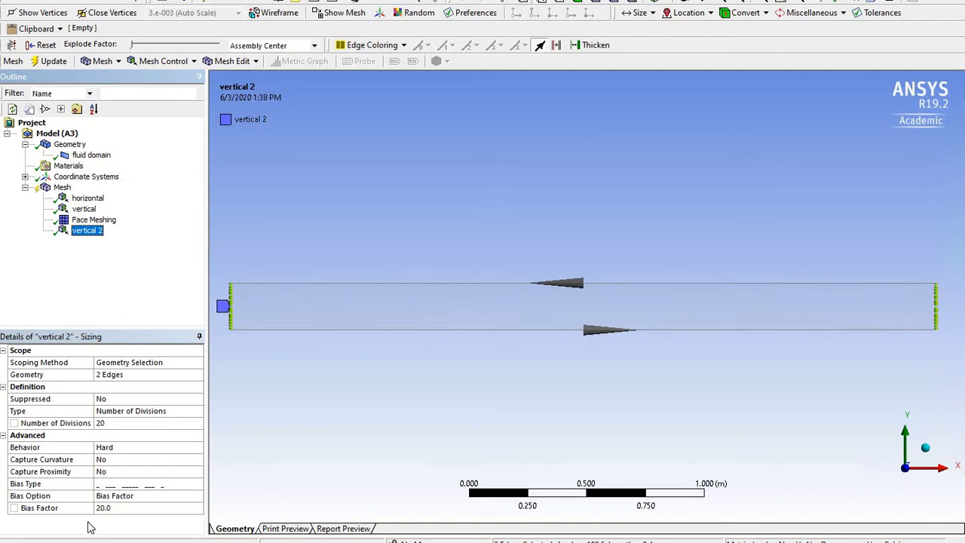
{"action": "left_click", "coordinate": [182, 488]}
{"action": "left_click", "coordinate": [197, 486]}
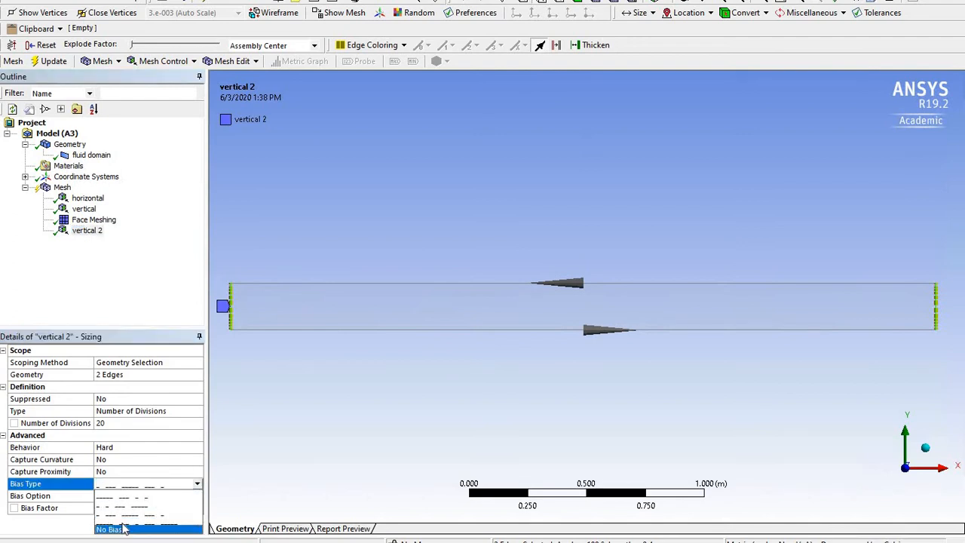
{"action": "left_click", "coordinate": [134, 504]}
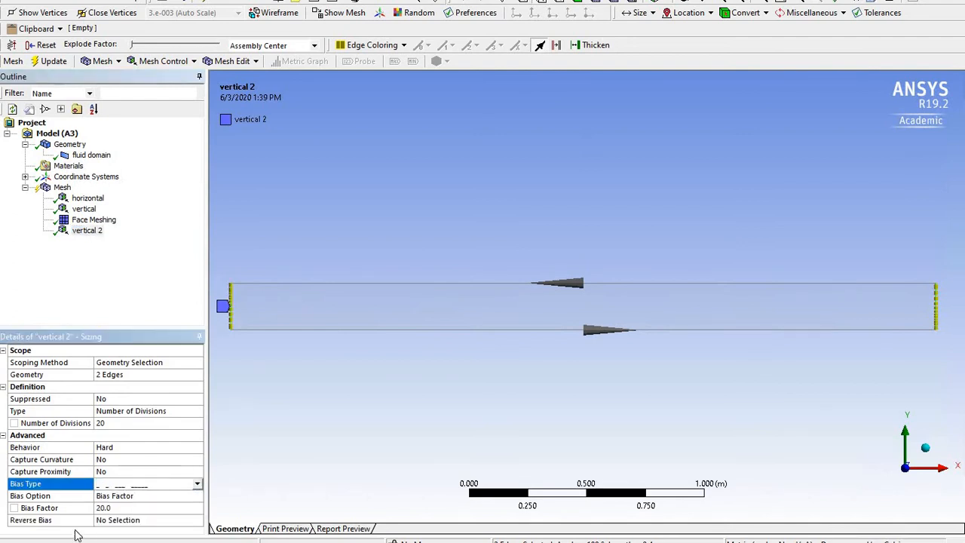
{"action": "left_click", "coordinate": [126, 522]}
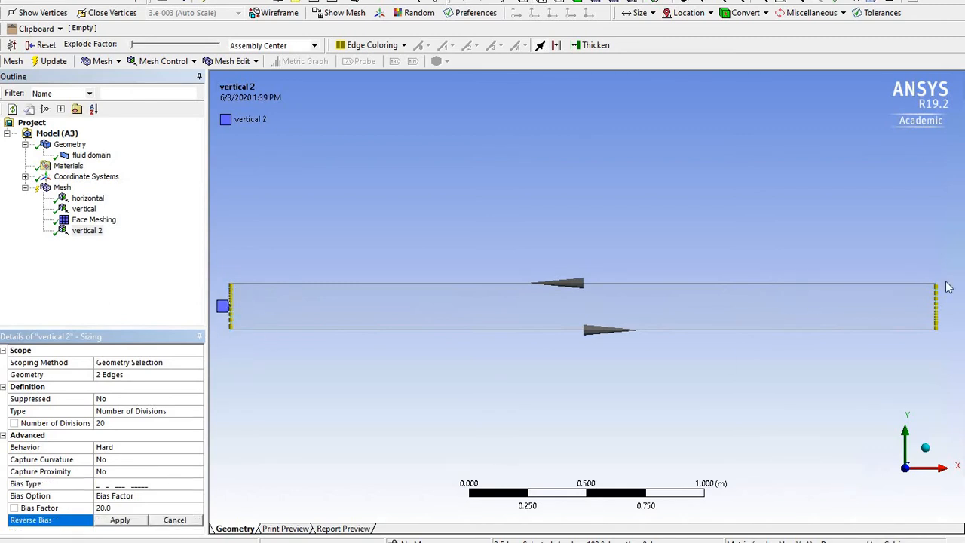
Delete the duplicated vertical sizing control from the mesh.
{"action": "right_click", "coordinate": [96, 239]}
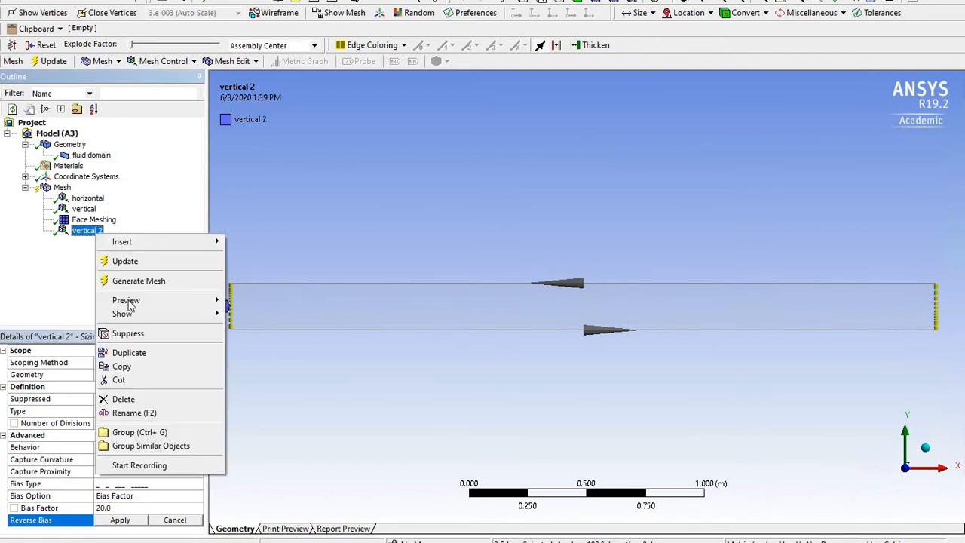
{"action": "left_click", "coordinate": [126, 399]}
{"action": "left_click", "coordinate": [486, 316]}
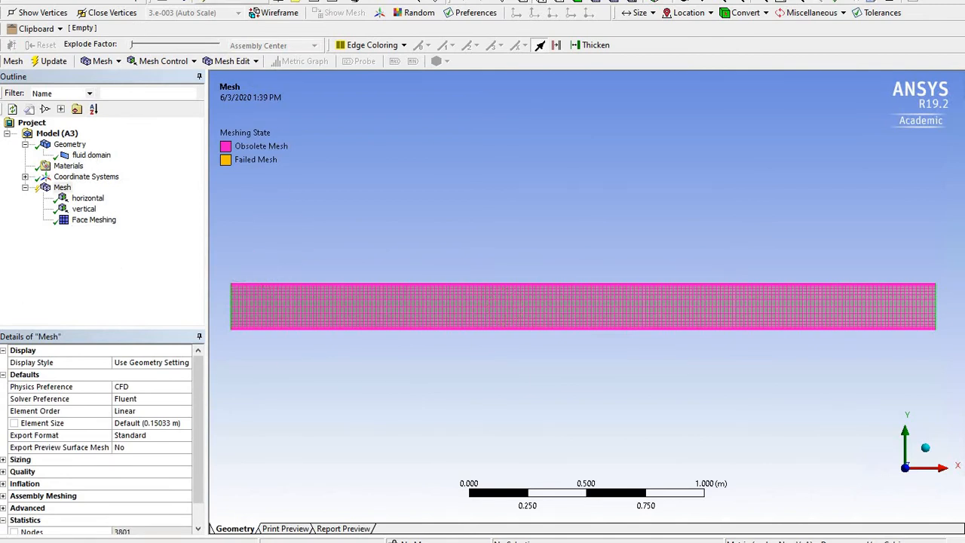
Regenerate the mesh without the duplicated sizing and inspect the cell layers at the left end of the fluid domain.
{"action": "left_click", "coordinate": [48, 192]}
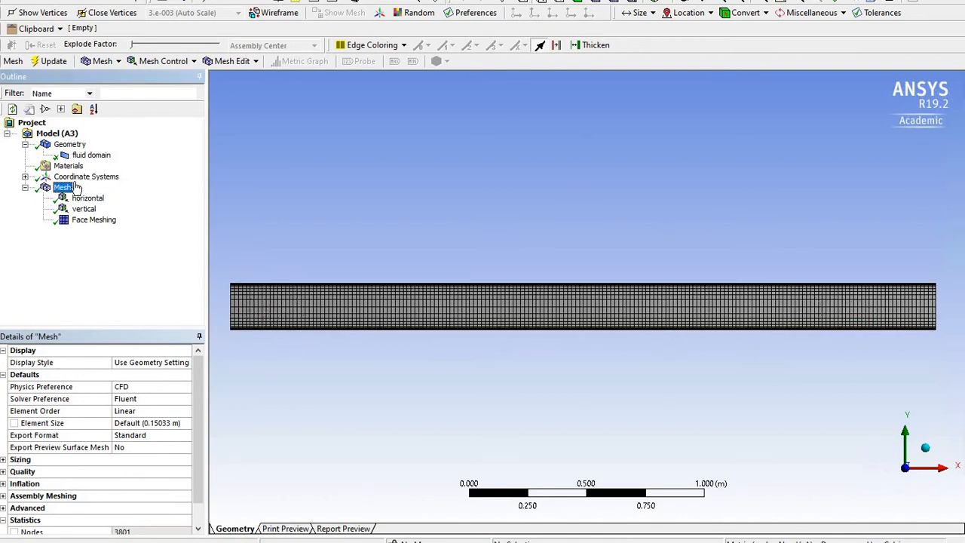
{"action": "right_click_drag", "start_coordinate": [229, 277], "coordinate": [368, 359]}
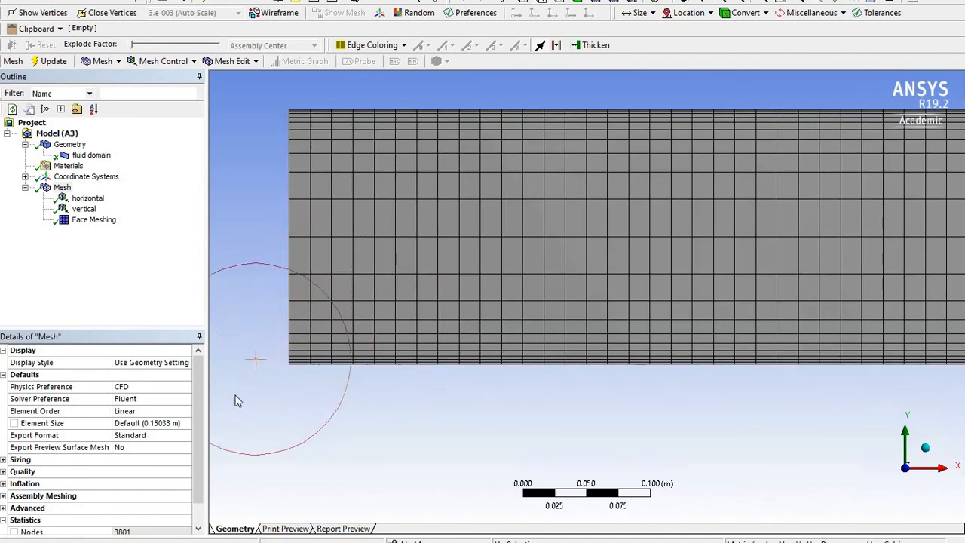
{"action": "scroll", "coordinate": [377, 419], "scroll_direction": "down", "scroll_amount": 2}
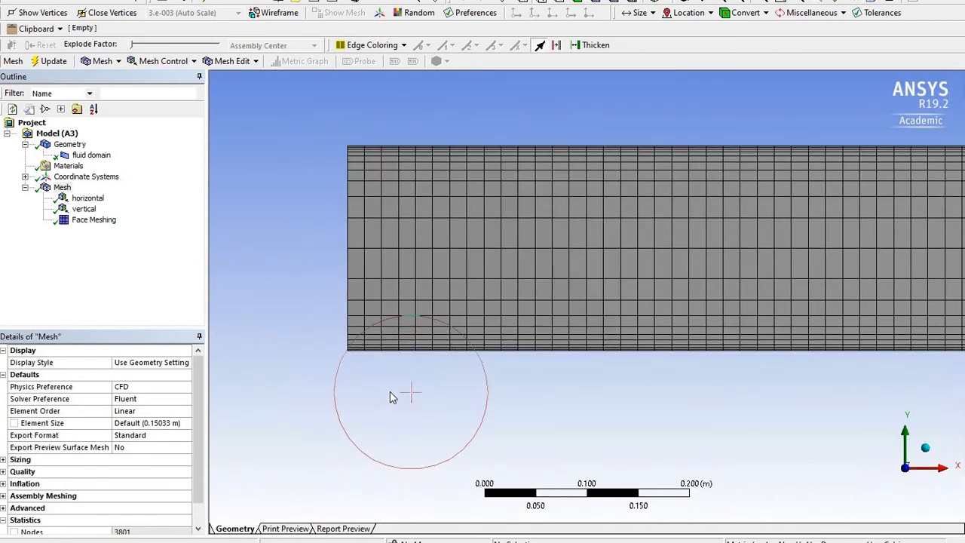
{"action": "scroll", "coordinate": [391, 387], "scroll_direction": "down", "scroll_amount": 1}
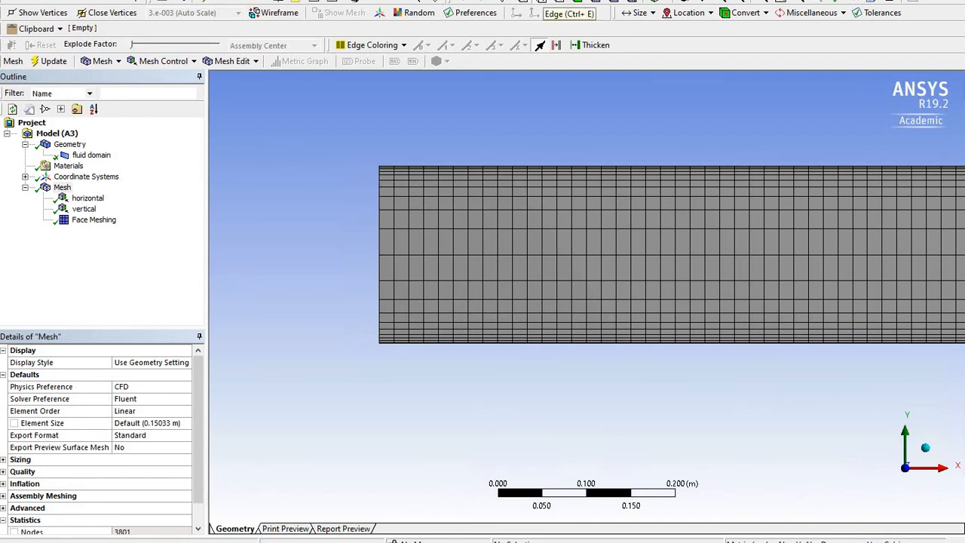
Create a named selection called inlet from the vertical edge at the left end of the fluid domain.
{"action": "left_click", "coordinate": [373, 241]}
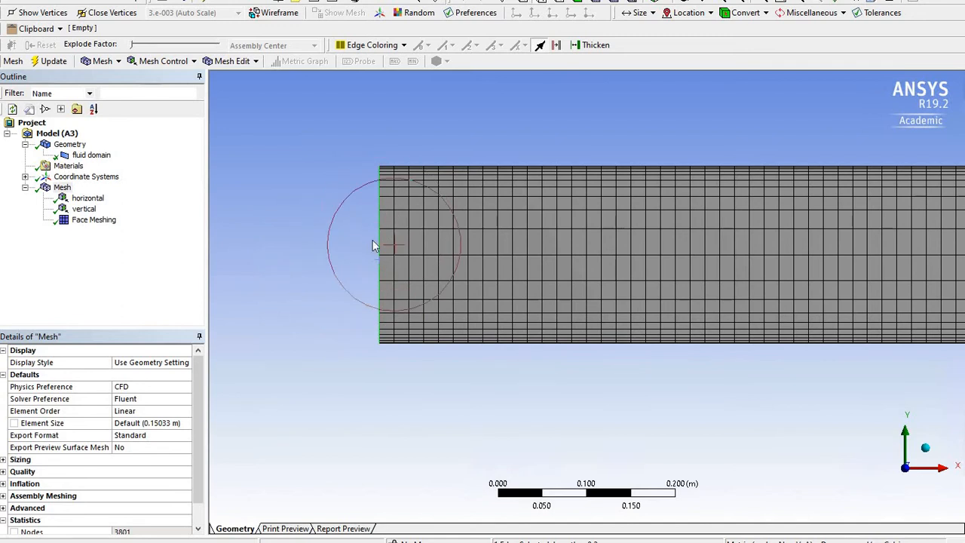
{"action": "right_click", "coordinate": [373, 239]}
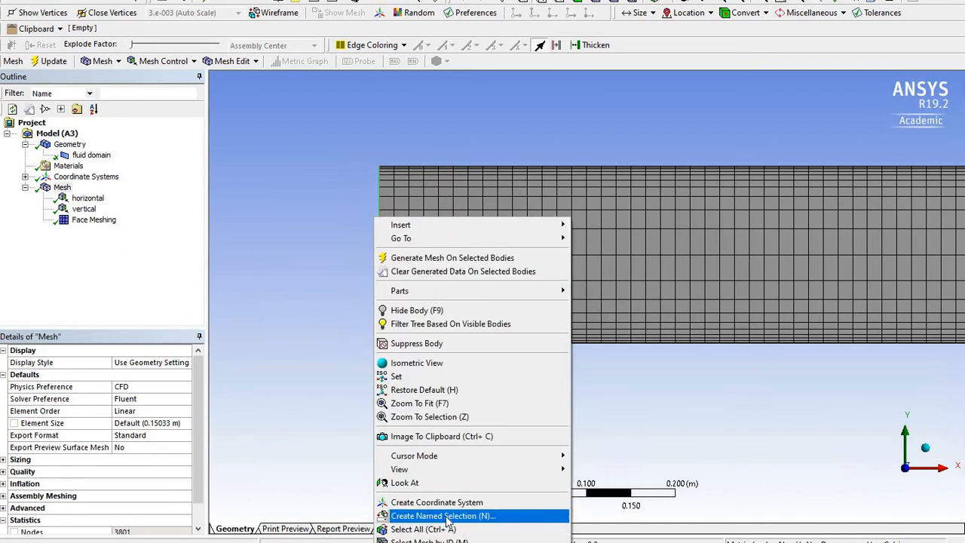
{"action": "left_click", "coordinate": [443, 518]}
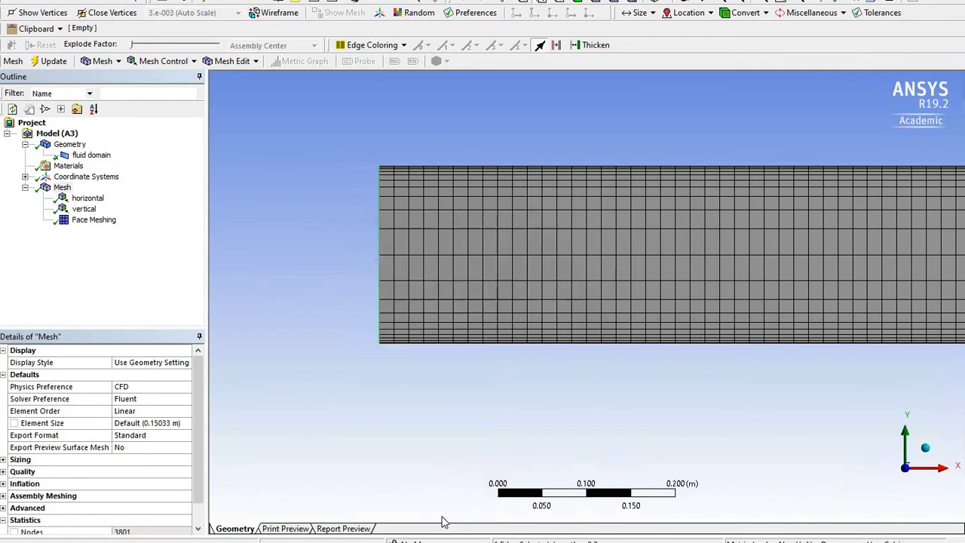
{"action": "type", "text": "inlet"}
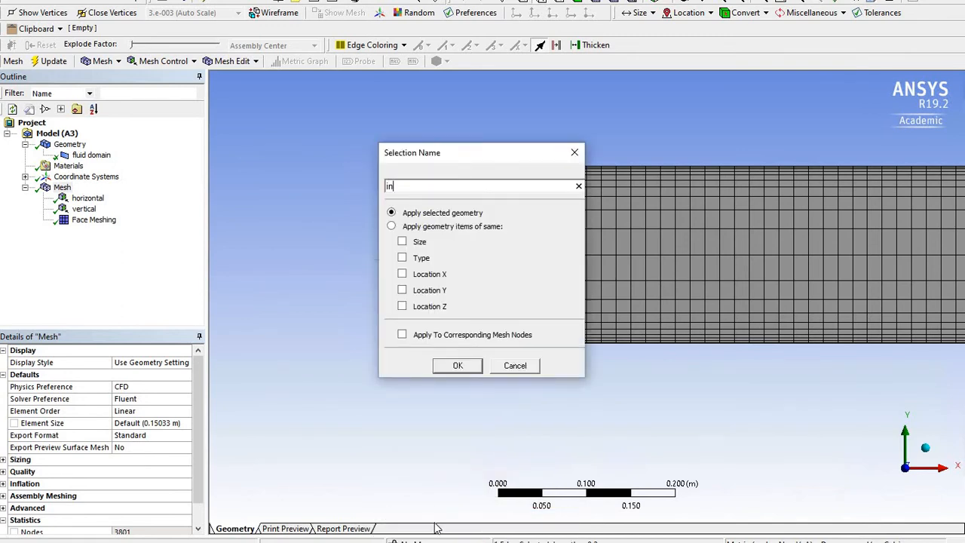
{"action": "left_click", "coordinate": [456, 365]}
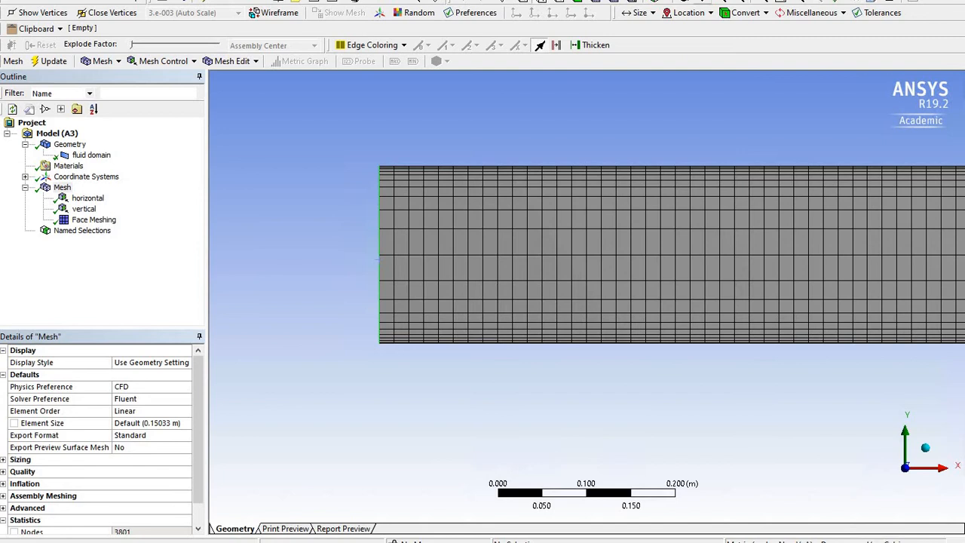
Create a named selection called outlet from the vertical edge at the domain's right end, and list the named selections in the outline.
{"action": "key", "text": "F7"}
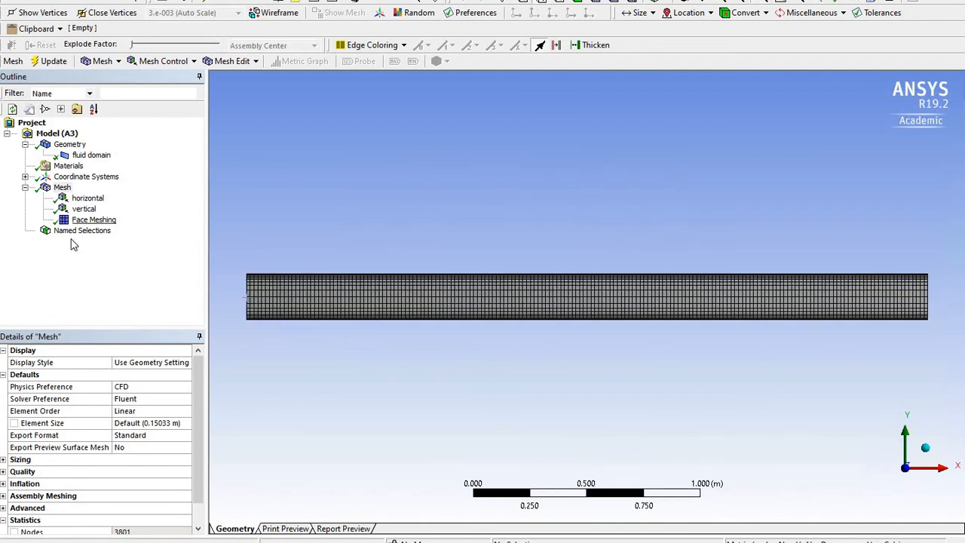
{"action": "right_click_drag", "start_coordinate": [880, 245], "coordinate": [951, 353]}
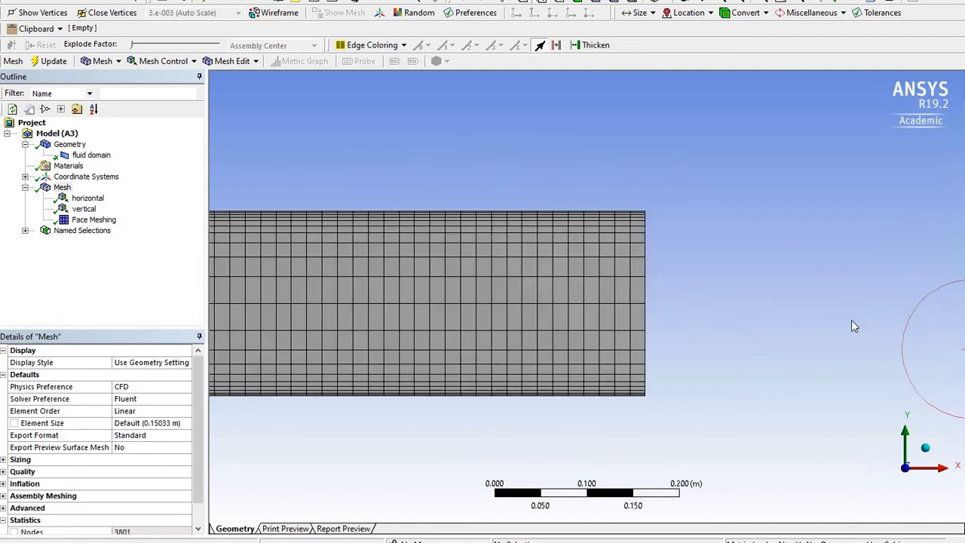
{"action": "right_click", "coordinate": [645, 309]}
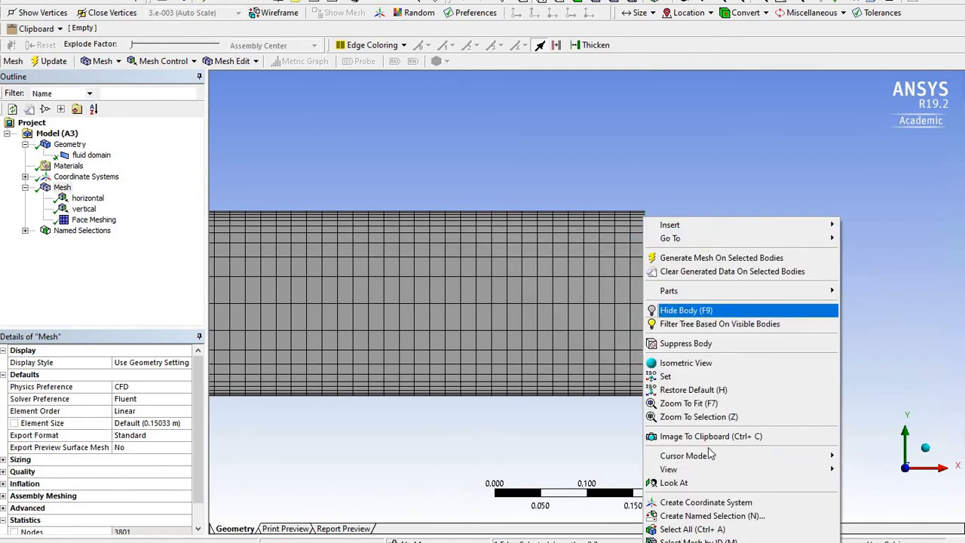
{"action": "left_click", "coordinate": [718, 518]}
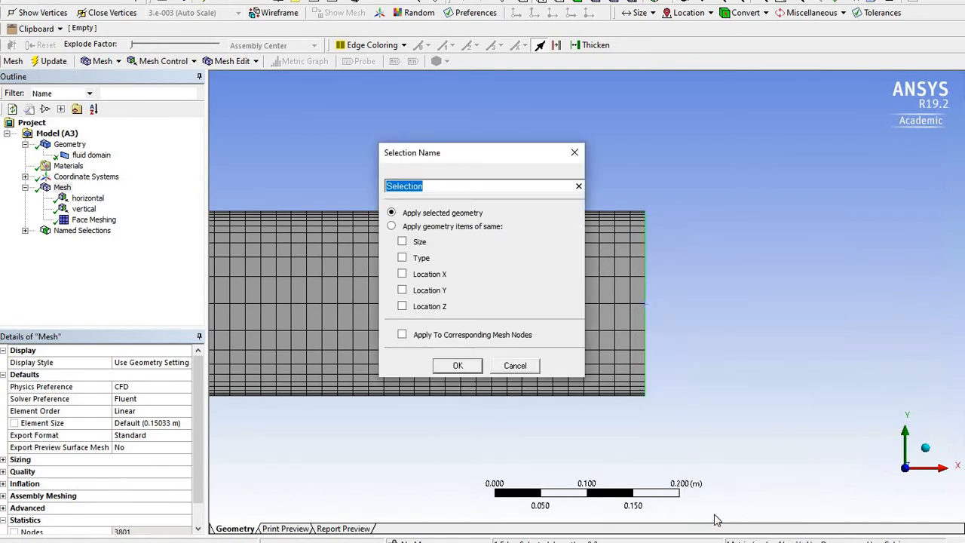
{"action": "type", "text": "outlet"}
{"action": "left_click", "coordinate": [457, 366]}
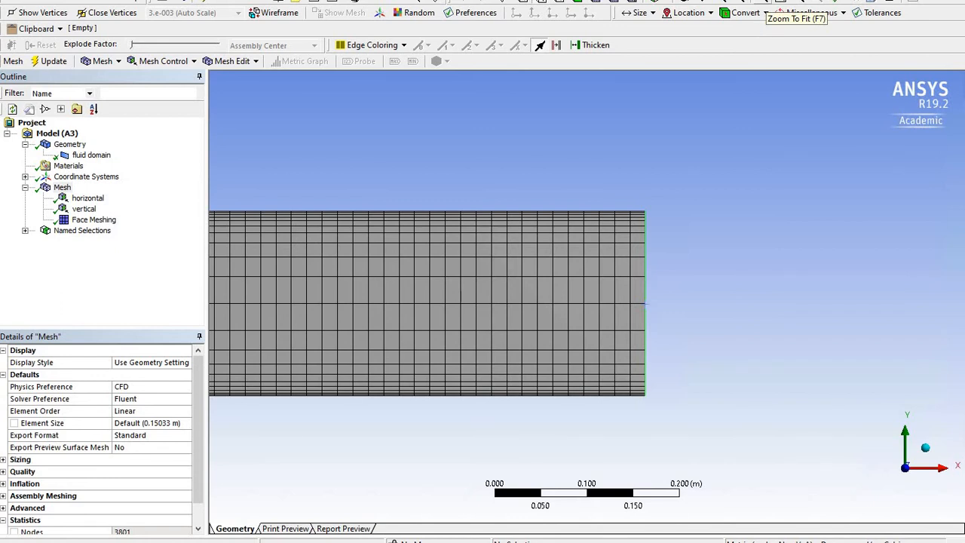
{"action": "left_click", "coordinate": [762, 2]}
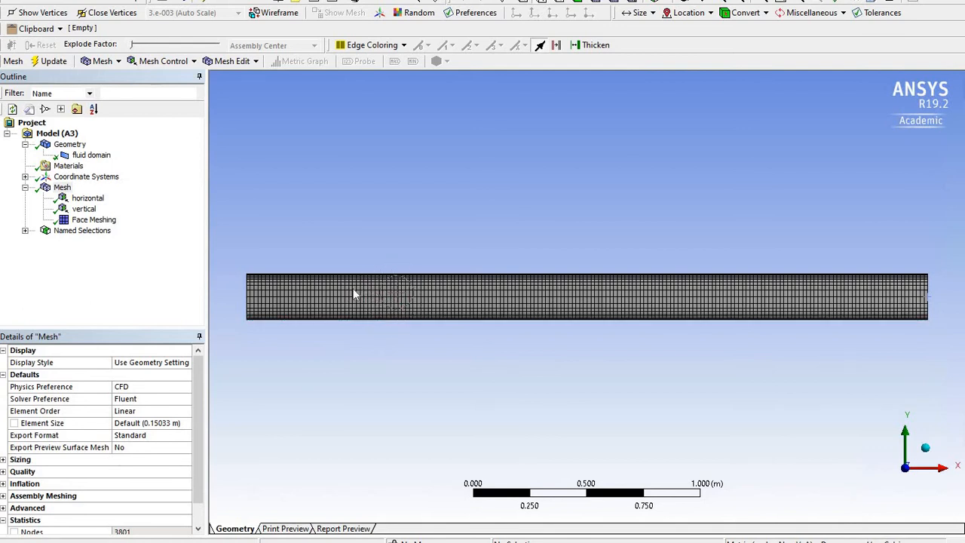
{"action": "left_click", "coordinate": [25, 230]}
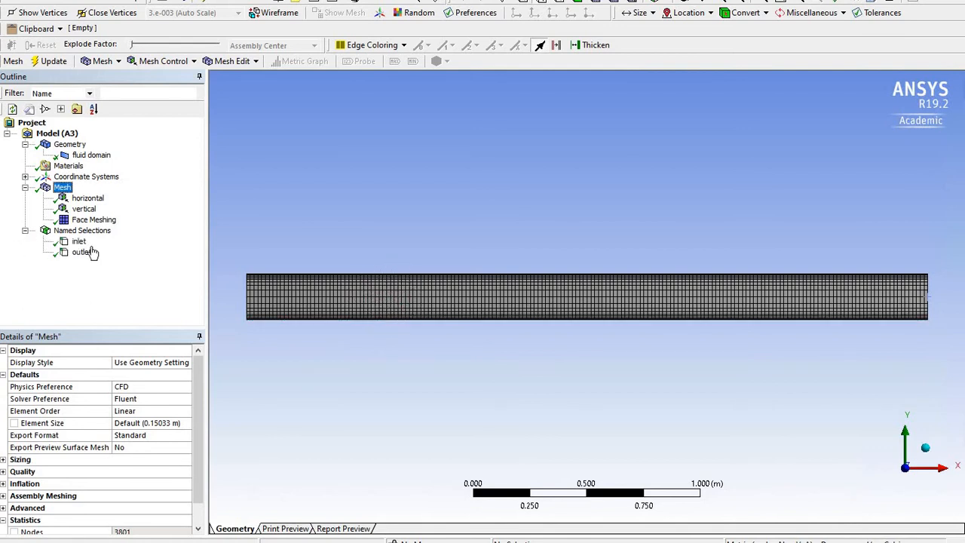
Update the mesh of the fluid domain and return to the Workbench project schematic.
{"action": "left_click", "coordinate": [442, 276]}
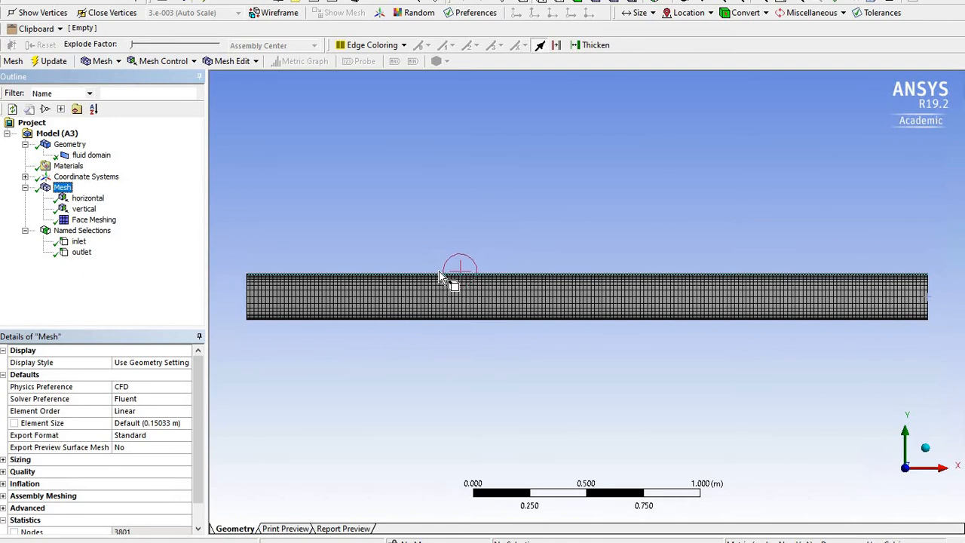
{"action": "left_click", "coordinate": [436, 293]}
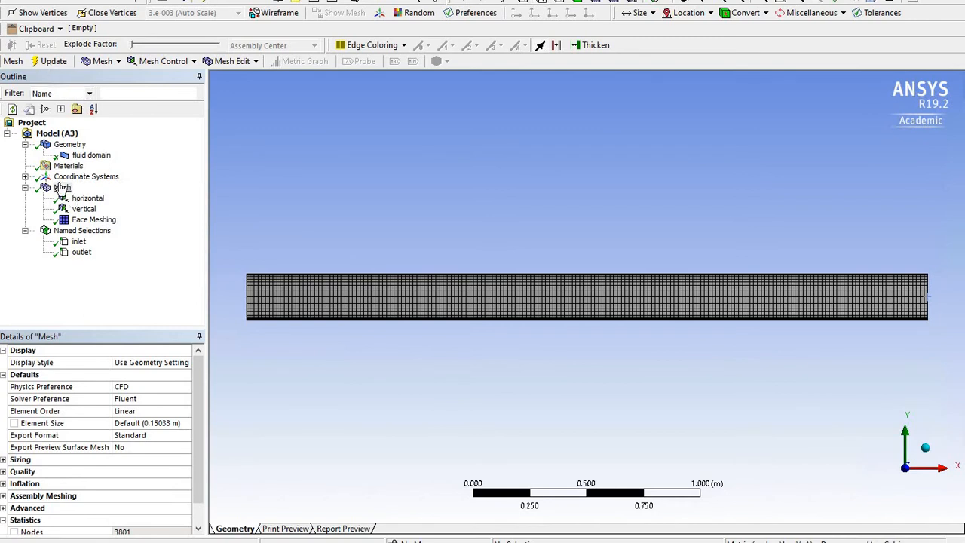
{"action": "left_click", "coordinate": [61, 187]}
{"action": "left_click", "coordinate": [52, 60]}
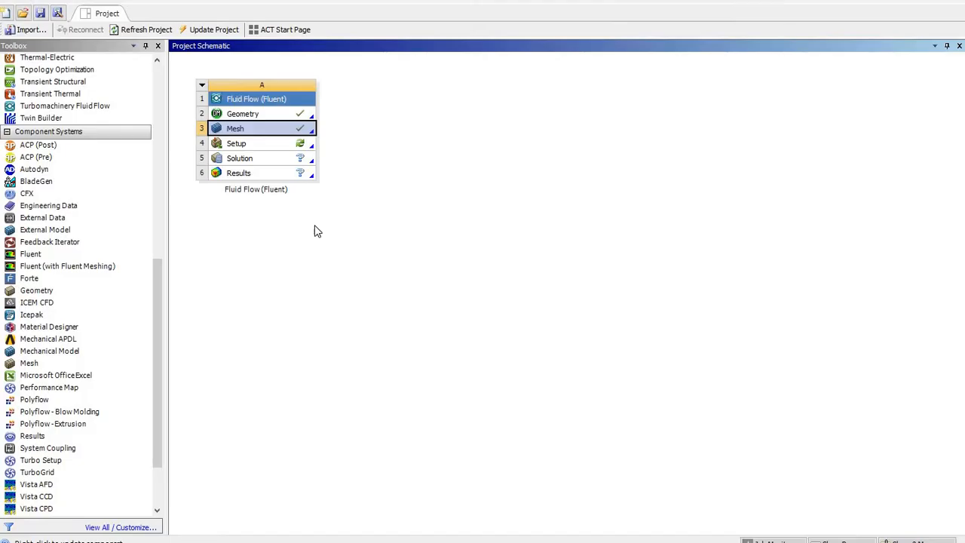
{"action": "right_click", "coordinate": [295, 131]}
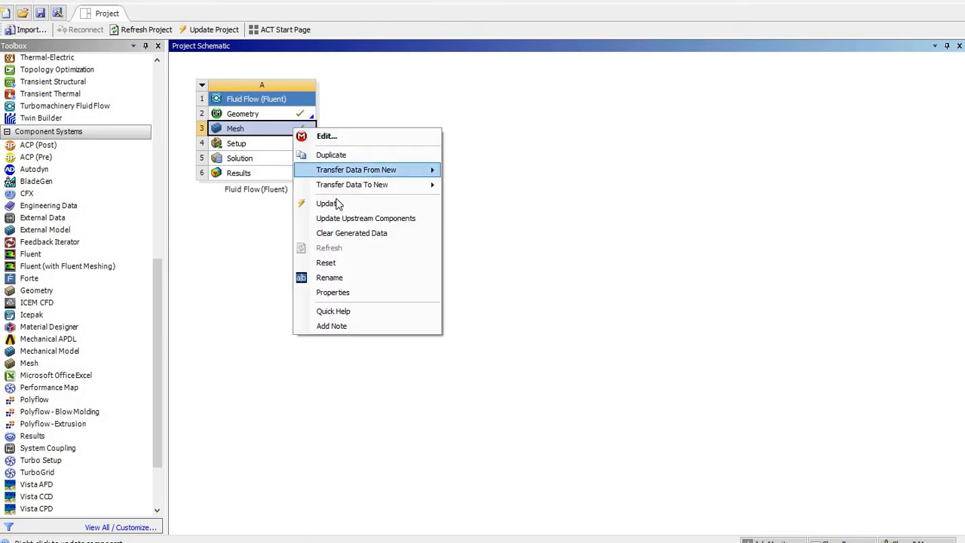
{"action": "left_click", "coordinate": [635, 362]}
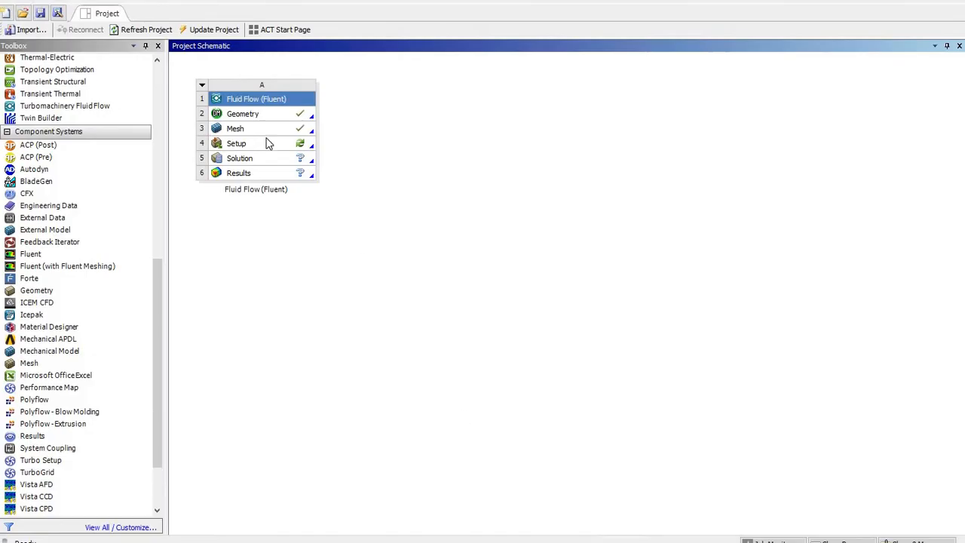
Open the Fluid Flow system's Setup and launch Fluent with double precision and serial processing.
{"action": "double_click", "coordinate": [274, 146]}
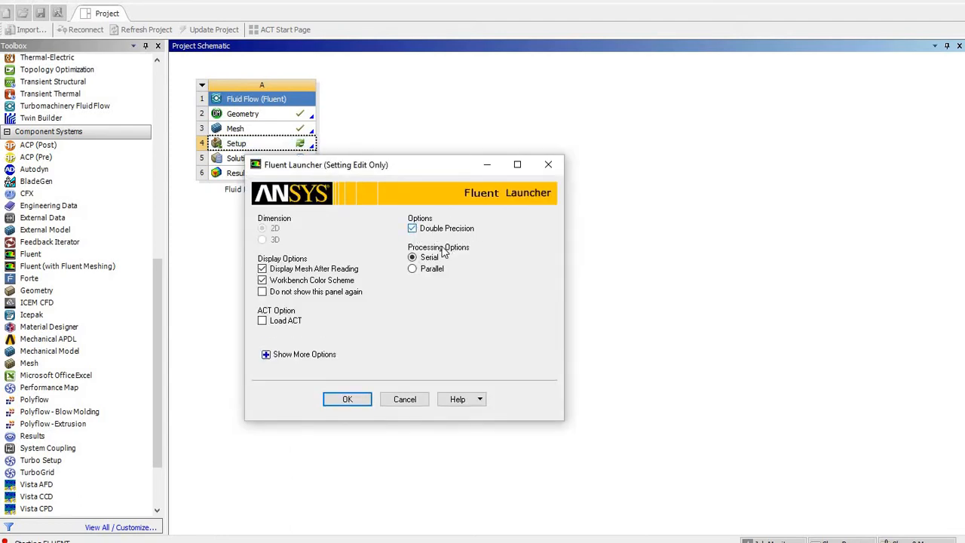
{"action": "left_click", "coordinate": [443, 231]}
{"action": "left_click", "coordinate": [414, 270]}
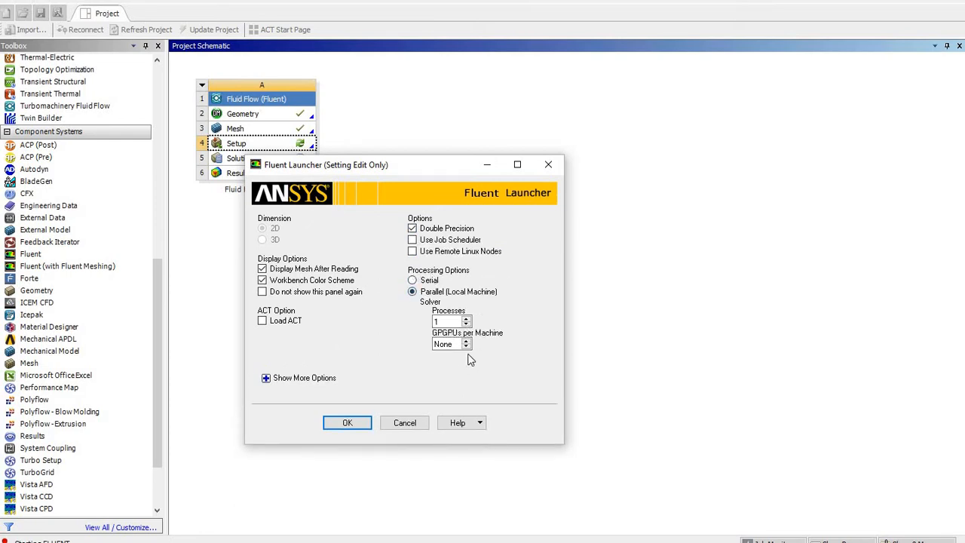
{"action": "left_click", "coordinate": [426, 281]}
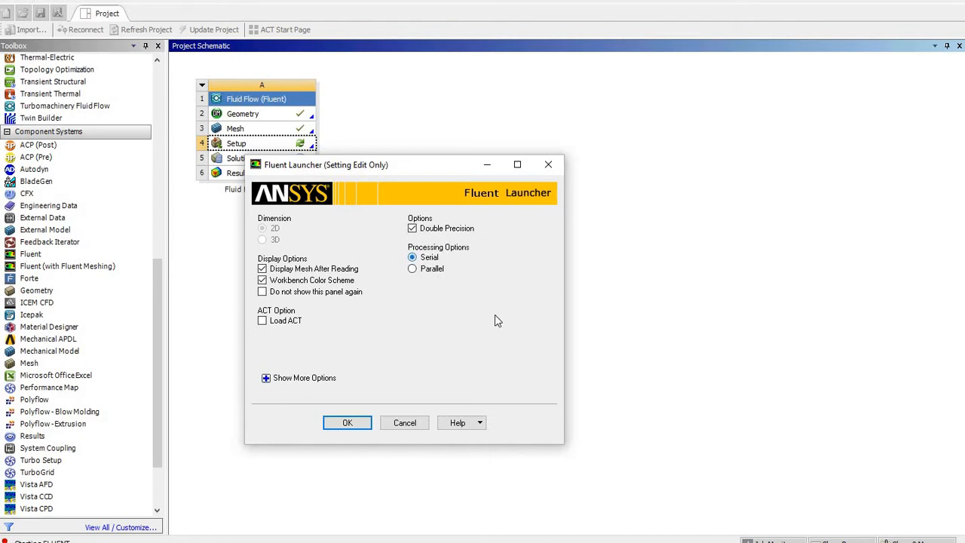
{"action": "left_click", "coordinate": [362, 430]}
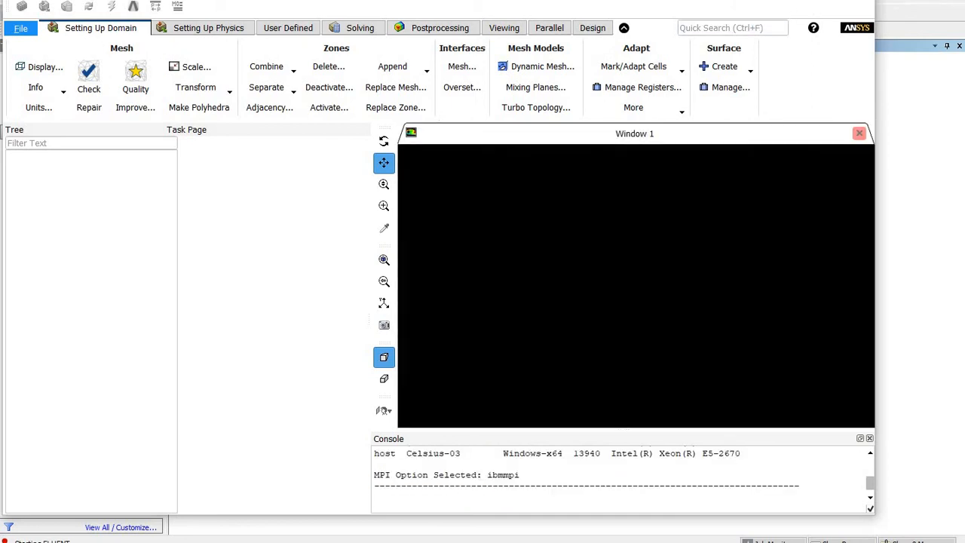
Reposition and maximize the Fluent window to fill the screen.
{"action": "left_click_drag", "start_coordinate": [700, 0], "coordinate": [699, 11]}
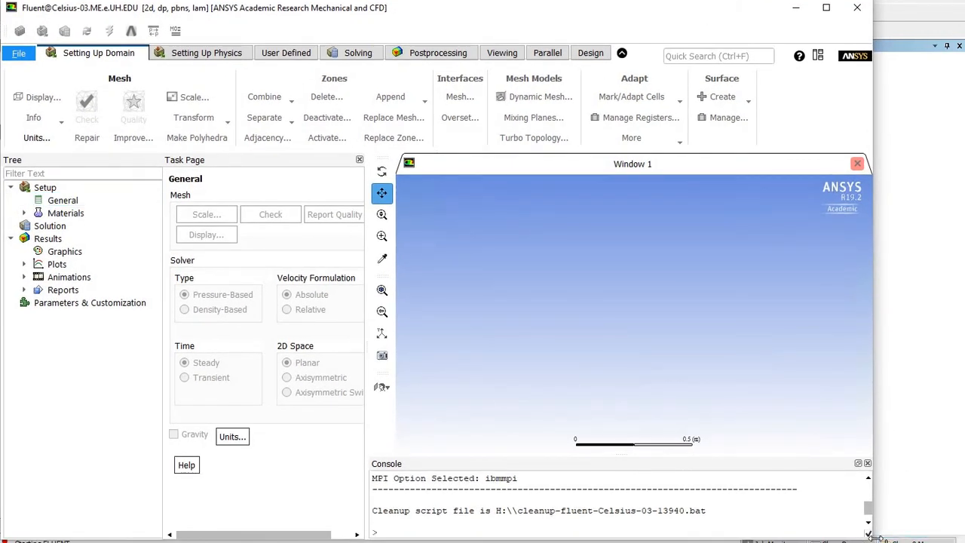
{"action": "left_click_drag", "start_coordinate": [872, 534], "coordinate": [956, 537]}
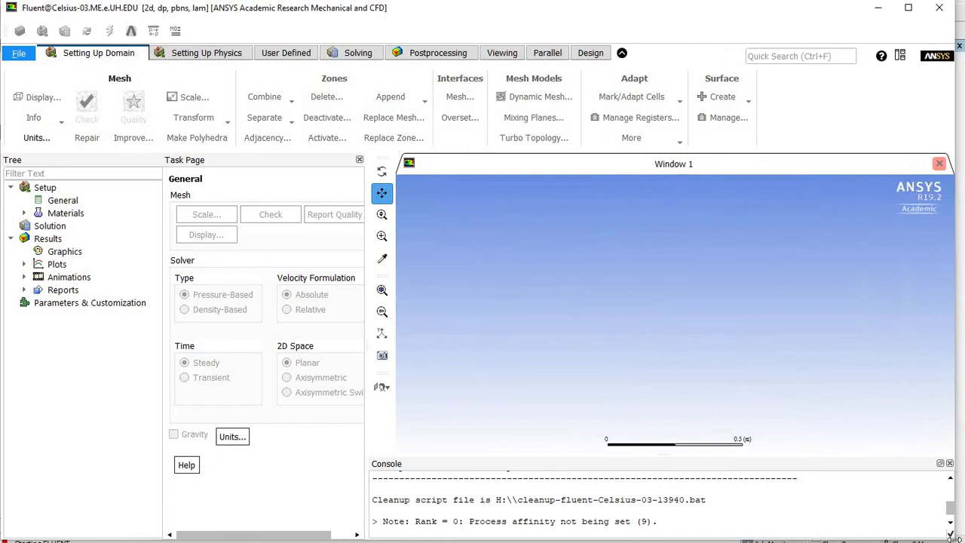
{"action": "left_click", "coordinate": [910, 8]}
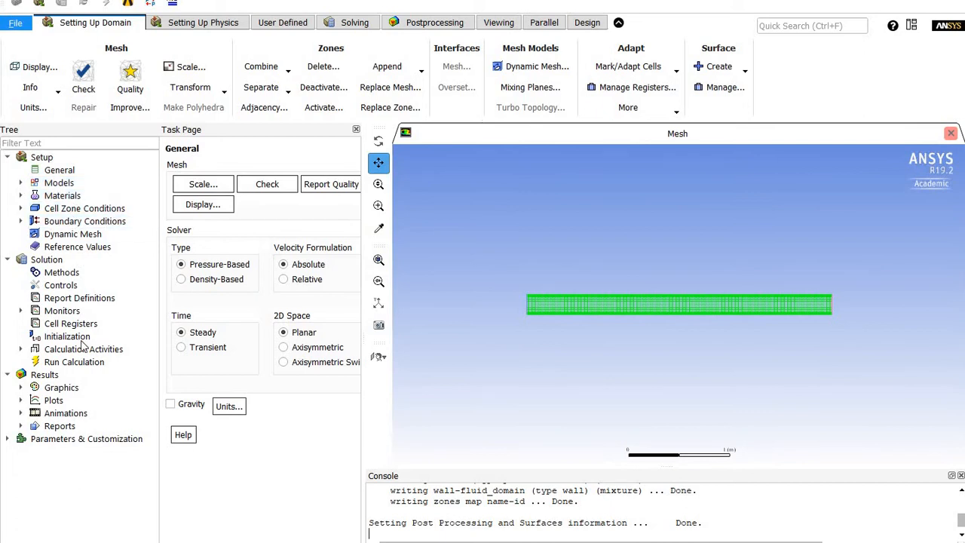
Check the mesh and report its quality in the General settings, enlarging the console to read the output.
{"action": "left_click", "coordinate": [57, 174]}
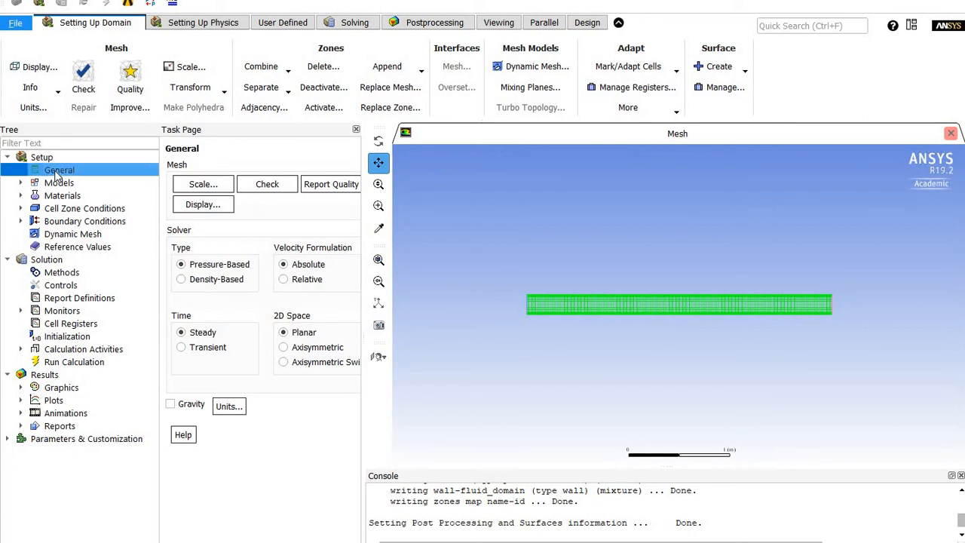
{"action": "left_click", "coordinate": [278, 185]}
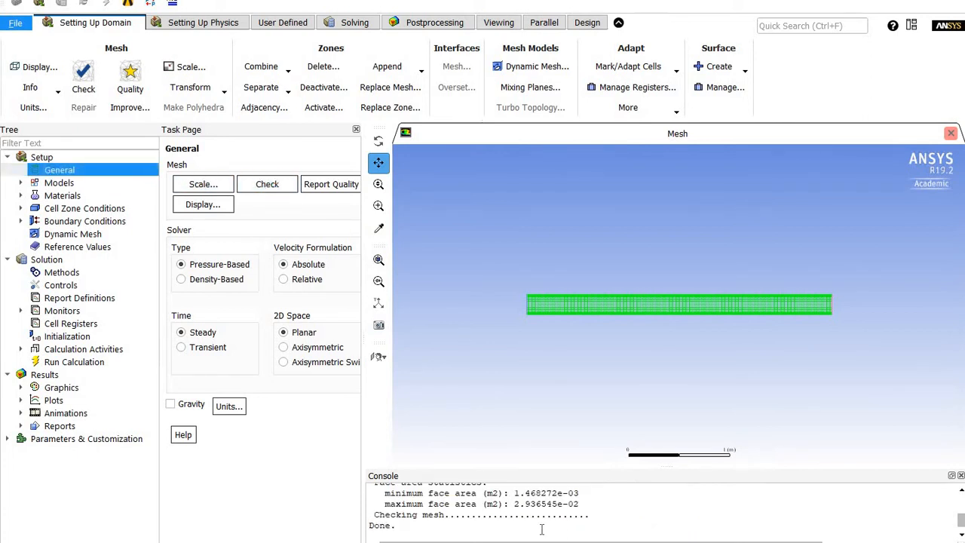
{"action": "scroll", "coordinate": [545, 521], "scroll_direction": "up", "scroll_amount": 1}
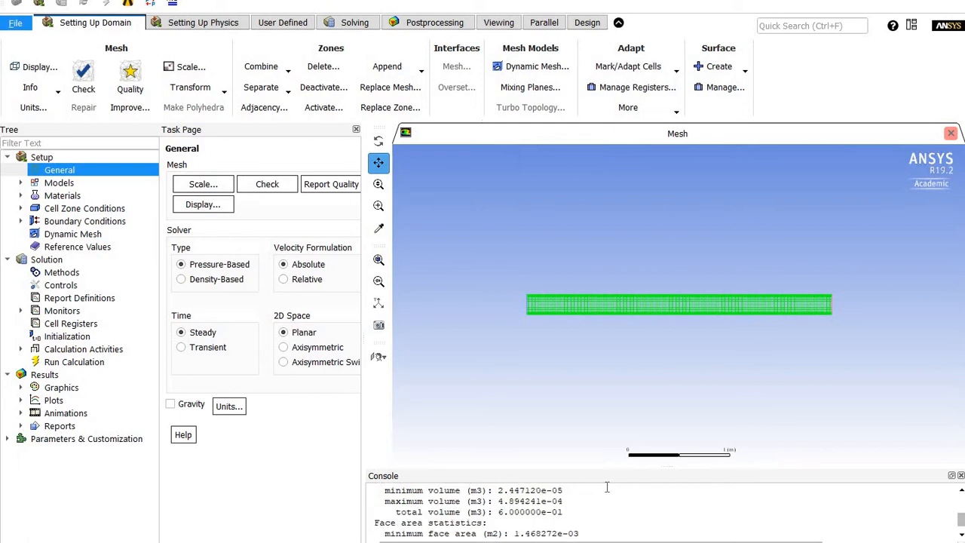
{"action": "left_click_drag", "start_coordinate": [633, 469], "coordinate": [634, 401]}
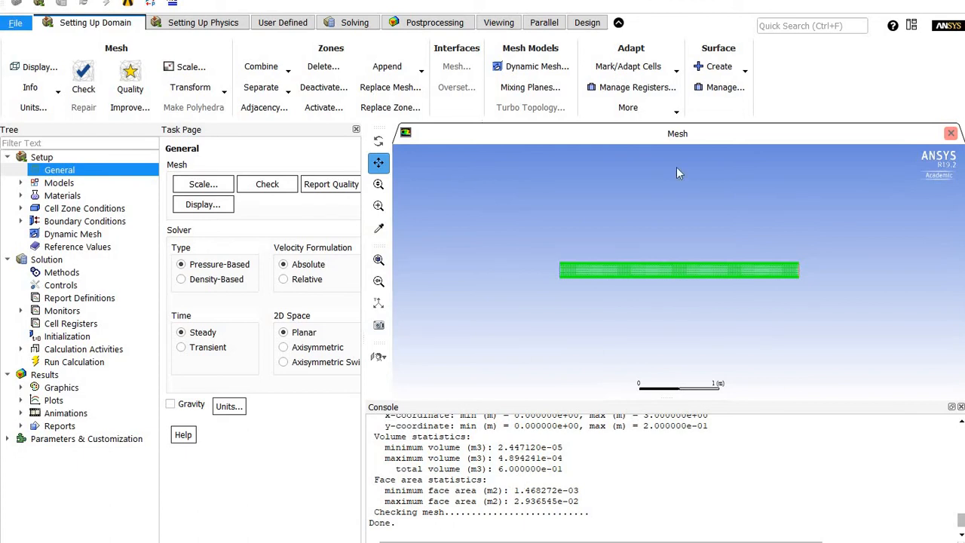
{"action": "left_click", "coordinate": [340, 186]}
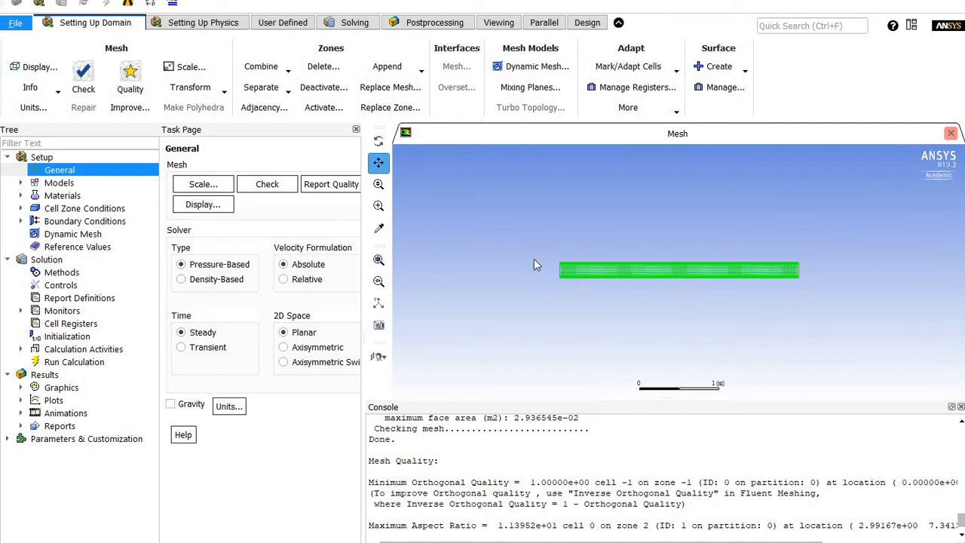
Review the mesh display options without changing them and keep the solver time set to Steady.
{"action": "left_click", "coordinate": [211, 202]}
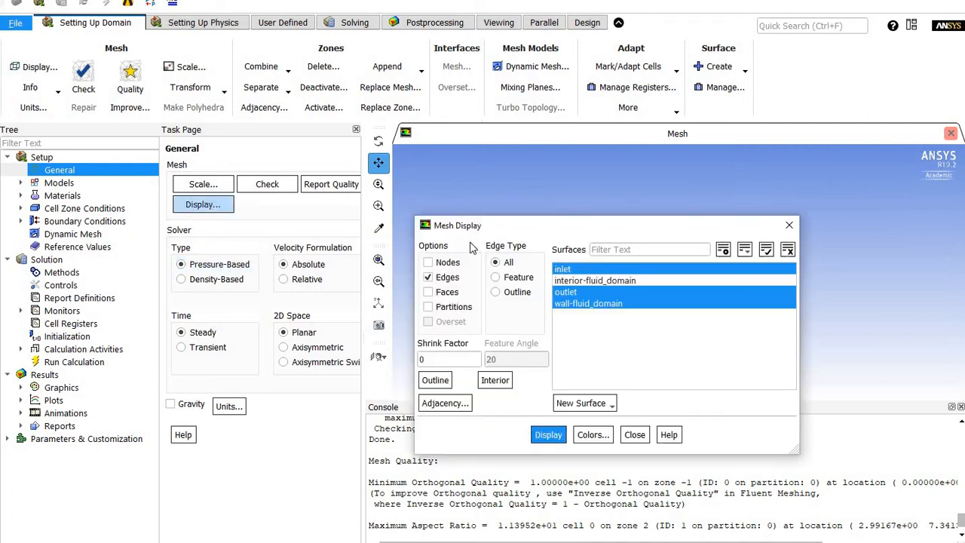
{"action": "left_click", "coordinate": [634, 435]}
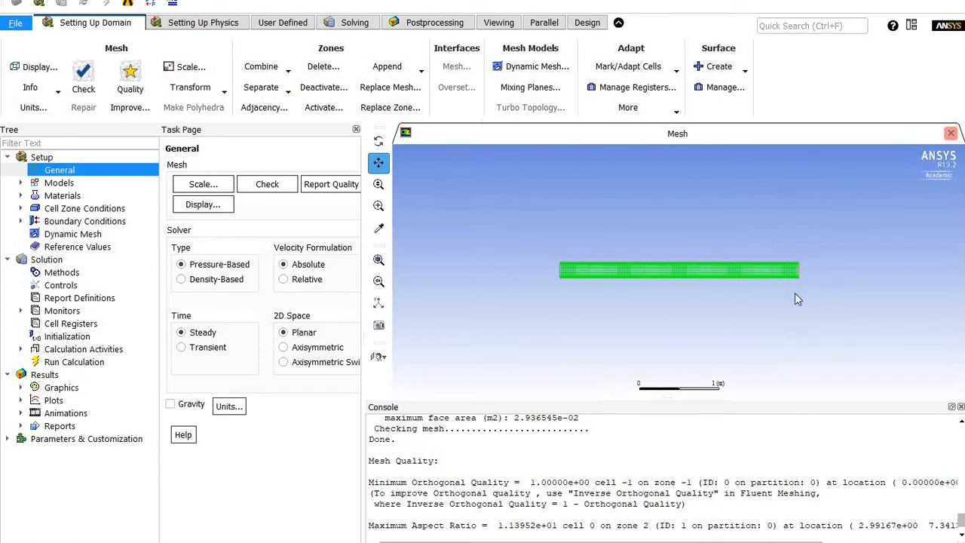
{"action": "left_click", "coordinate": [199, 336]}
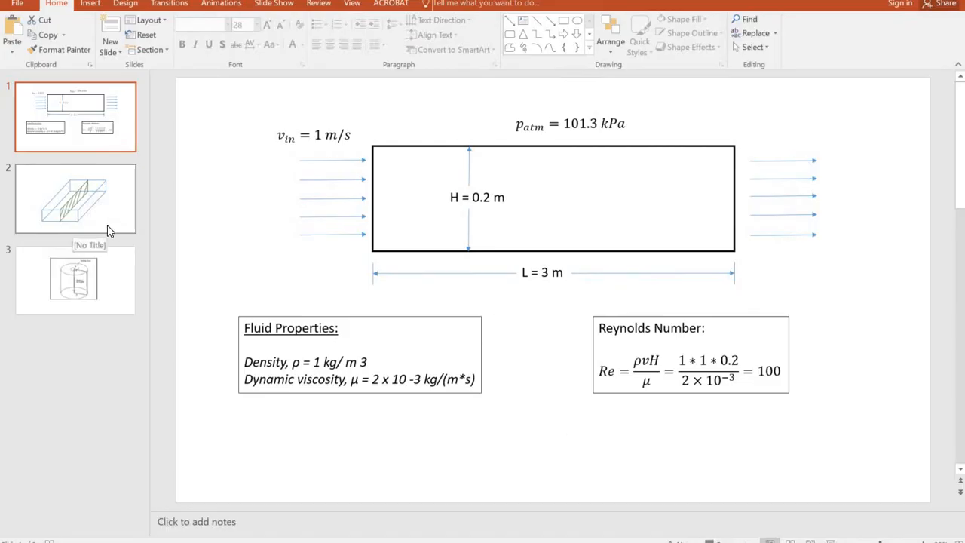
Review the 3D channel slide and the 2D flow problem slide in PowerPoint, and switch back to Fluent.
{"action": "left_click", "coordinate": [107, 225]}
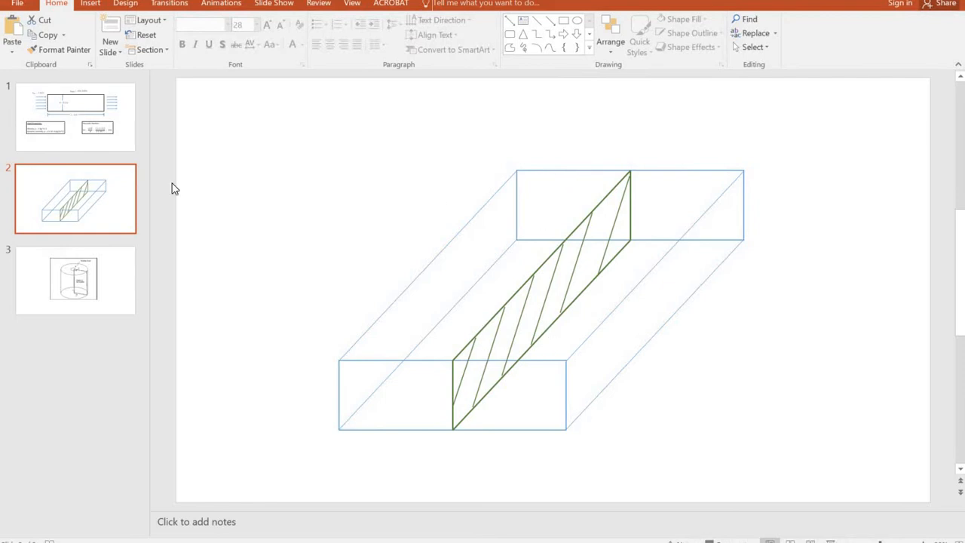
{"action": "left_click", "coordinate": [57, 136]}
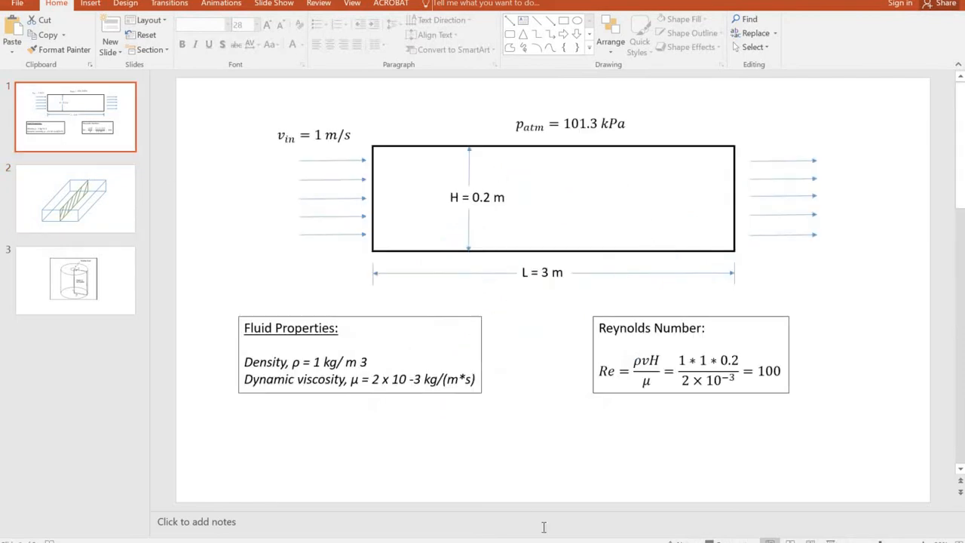
{"action": "mouse_move", "coordinate": [643, 541]}
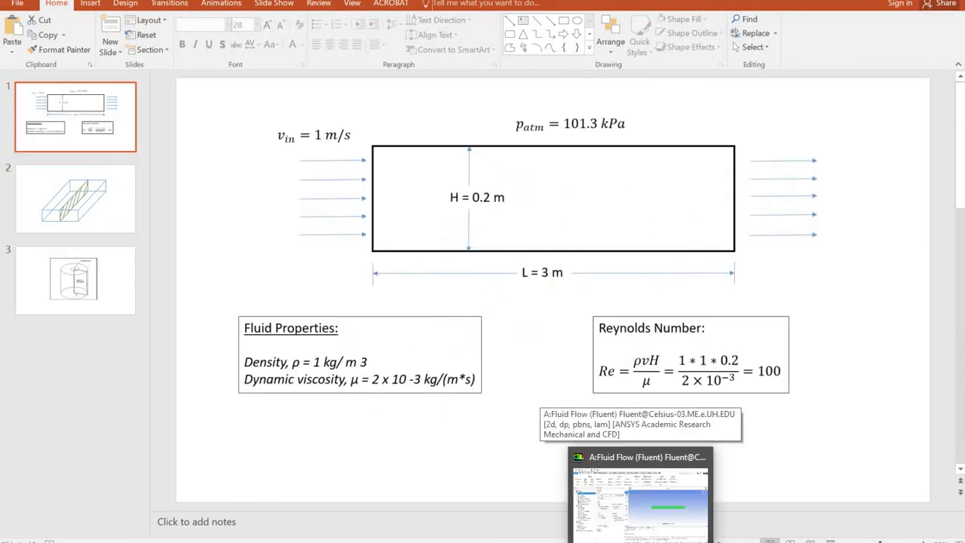
{"action": "left_click", "coordinate": [642, 516]}
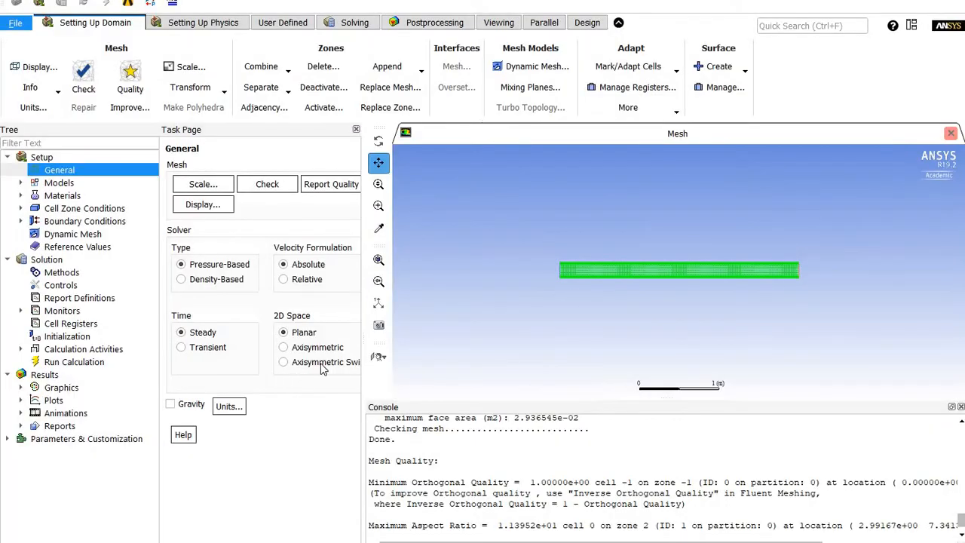
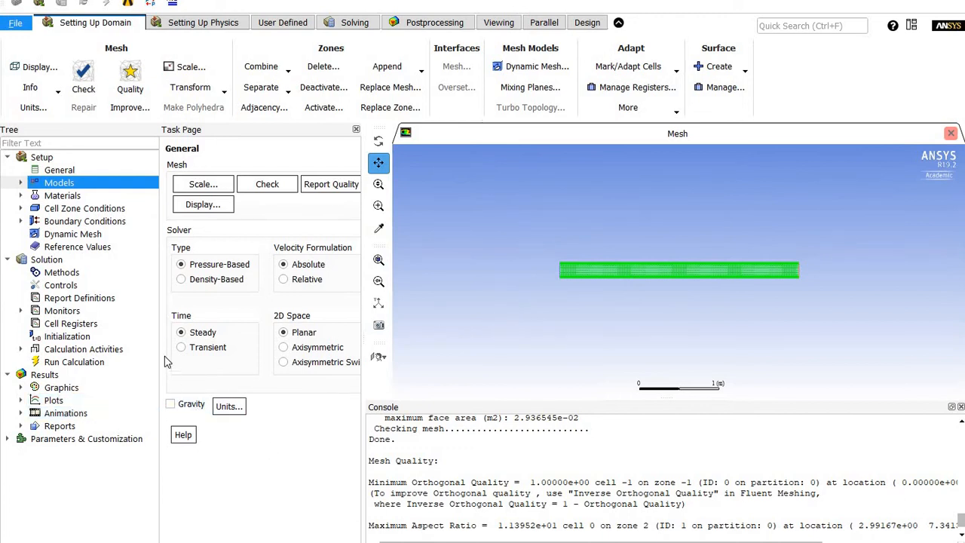
Open the Models list and examine the Multiphase and Energy model options without changing them.
{"action": "double_click", "coordinate": [59, 184]}
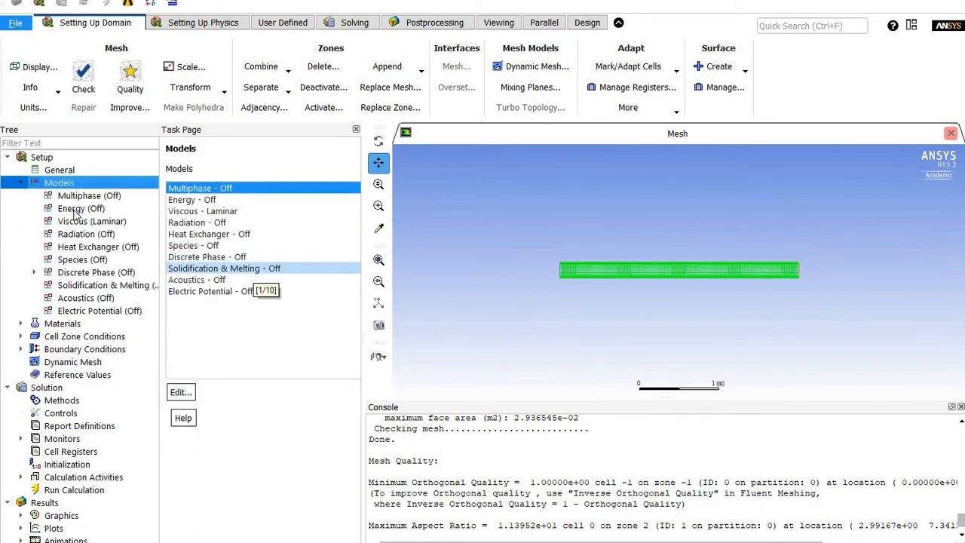
{"action": "double_click", "coordinate": [243, 189]}
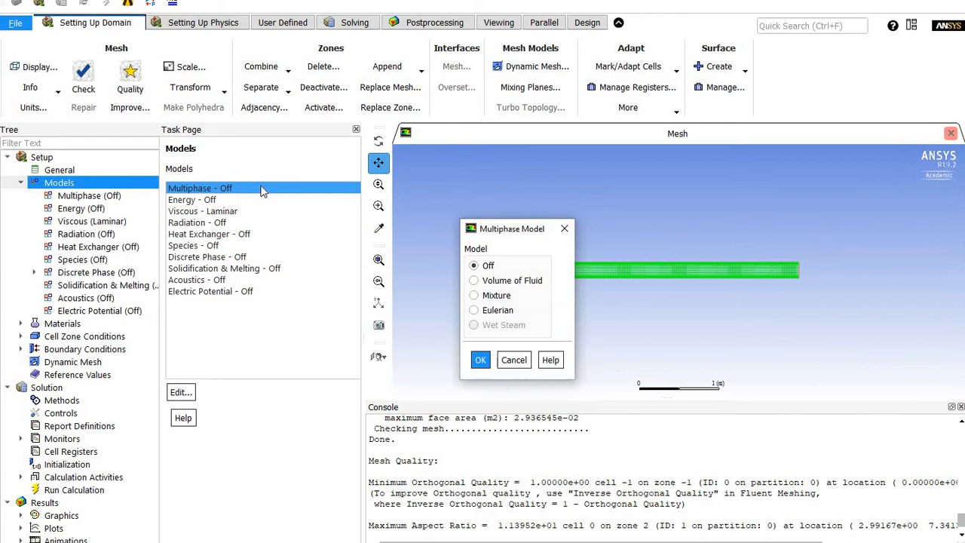
{"action": "left_click", "coordinate": [564, 228]}
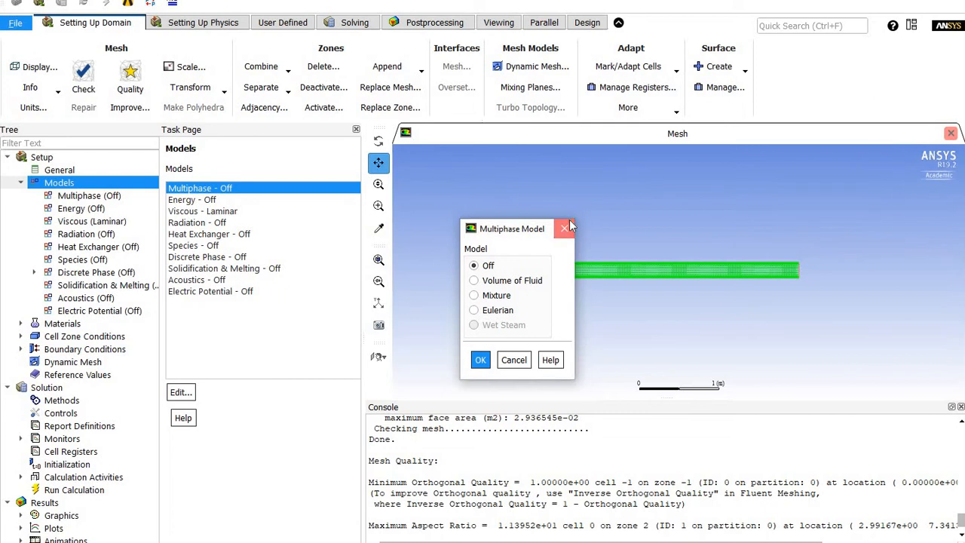
{"action": "double_click", "coordinate": [181, 202]}
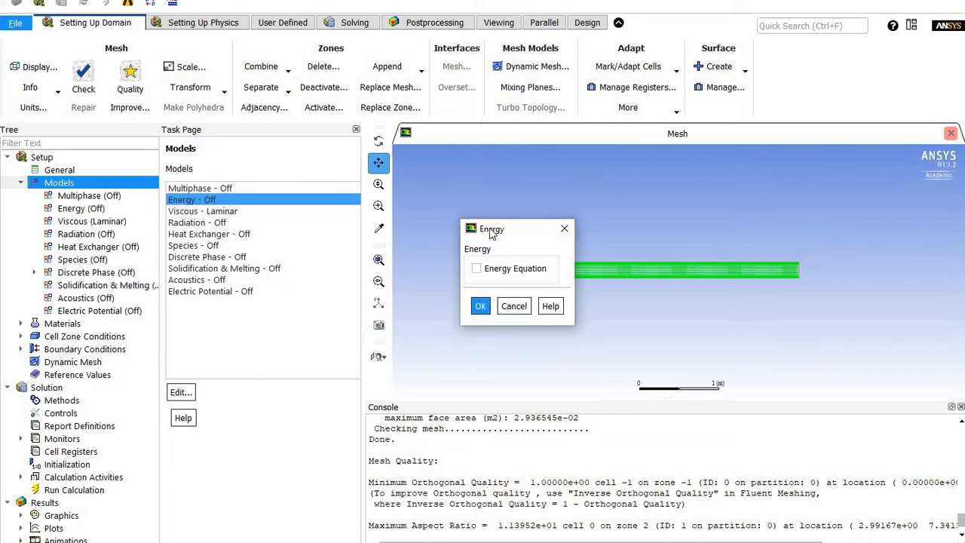
{"action": "left_click", "coordinate": [514, 306]}
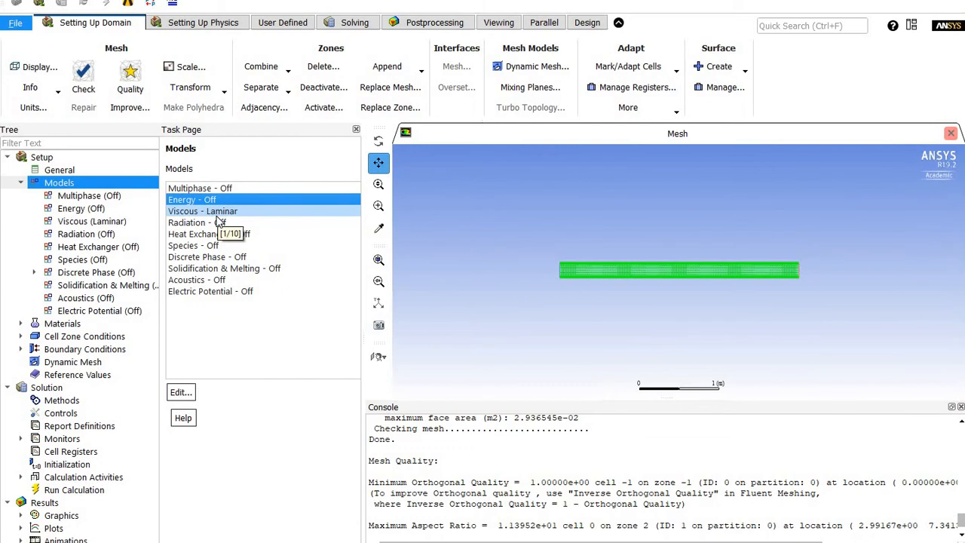
Open the Viscous model options, consult the Reynolds number on the channel problem slide in PowerPoint, and confirm the Laminar model in Fluent.
{"action": "double_click", "coordinate": [209, 212]}
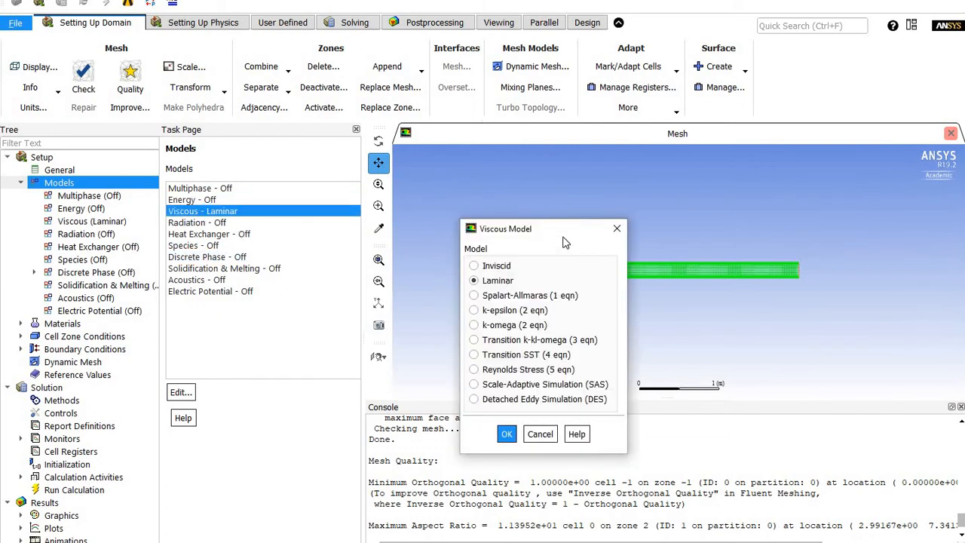
{"action": "left_click_drag", "start_coordinate": [558, 225], "coordinate": [458, 230]}
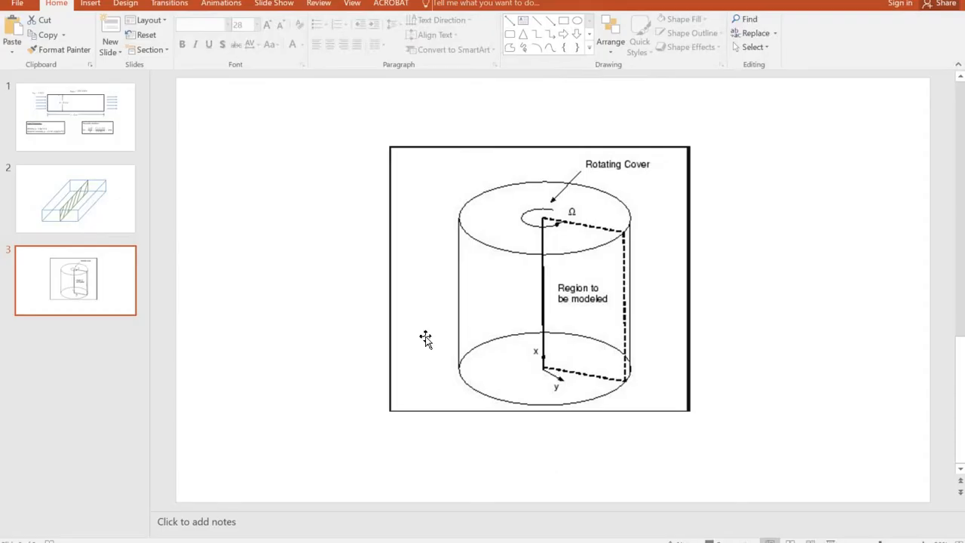
{"action": "left_click", "coordinate": [104, 140]}
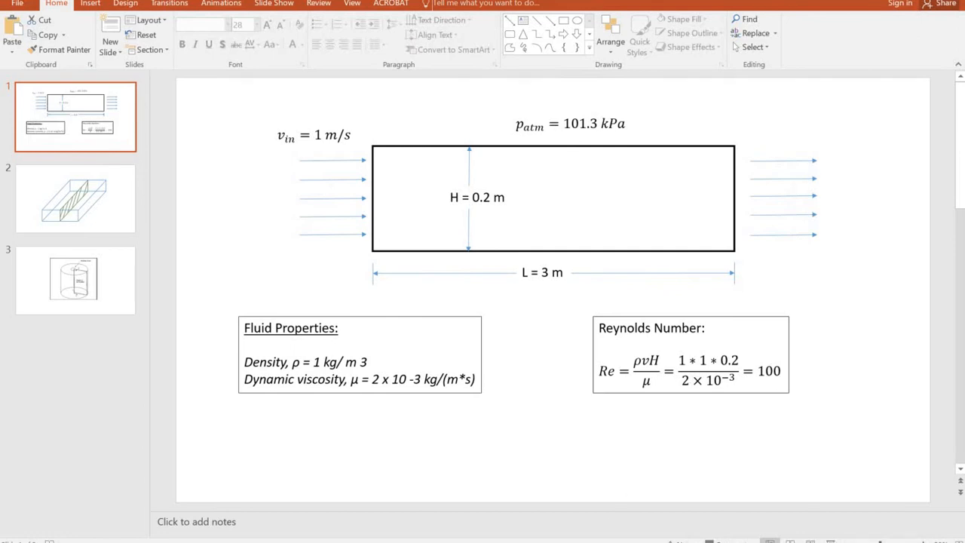
{"action": "left_click", "coordinate": [641, 542]}
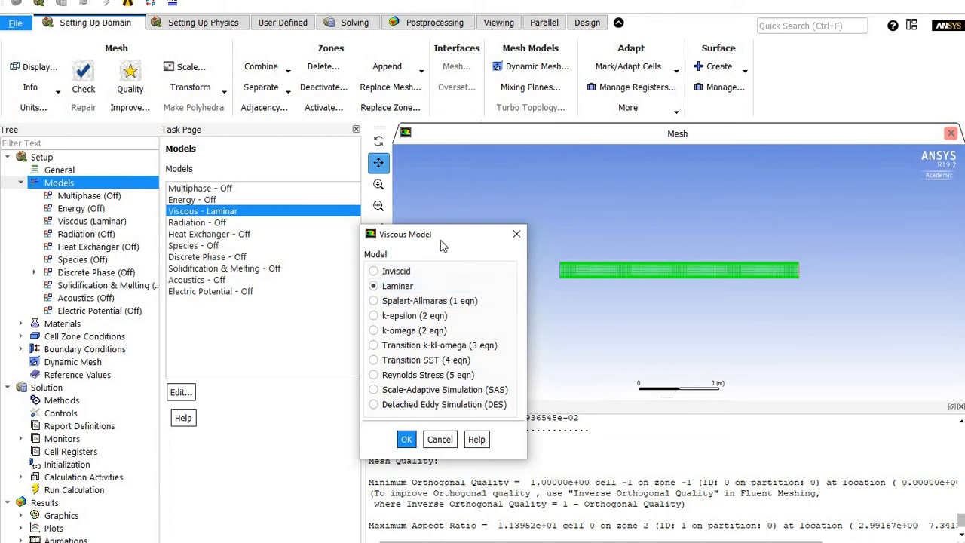
{"action": "left_click_drag", "start_coordinate": [442, 244], "coordinate": [346, 263]}
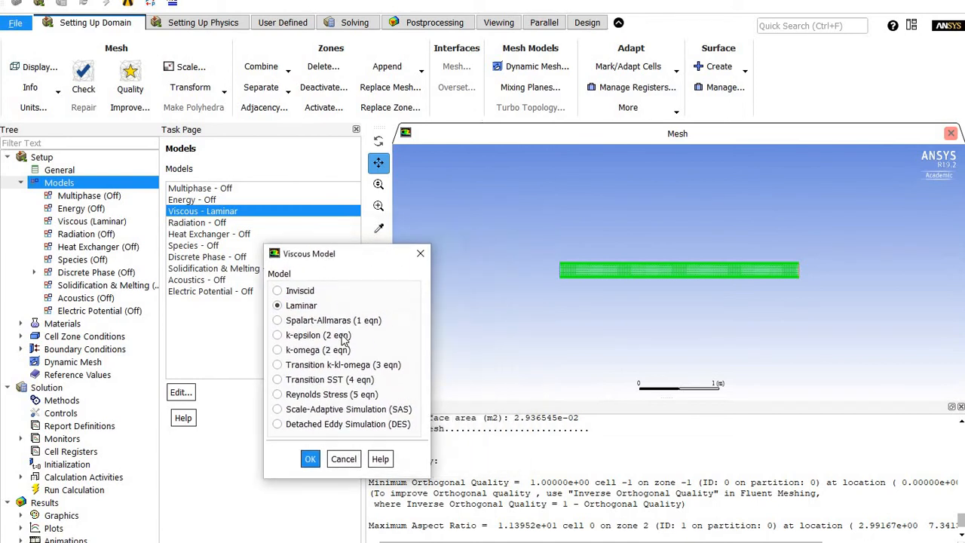
{"action": "left_click", "coordinate": [311, 461]}
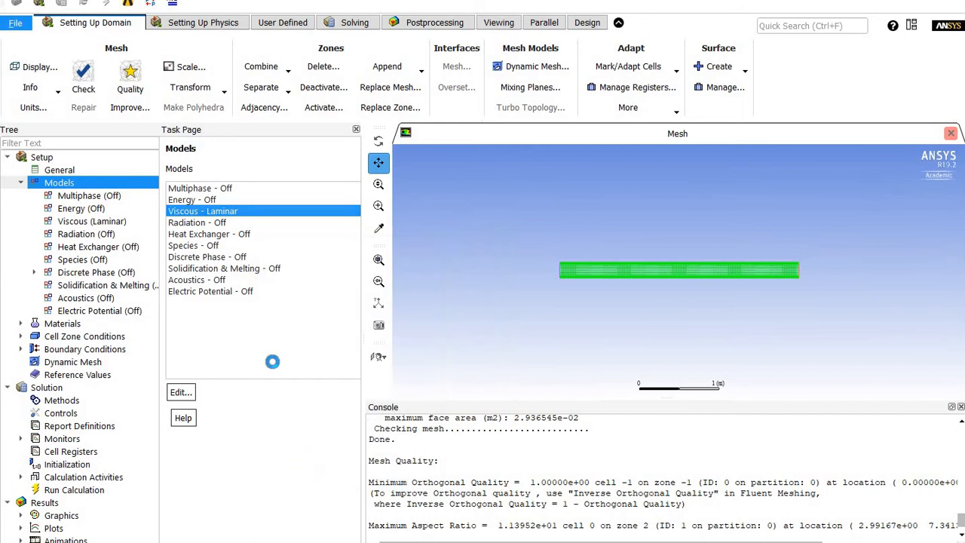
Open the Materials settings for editing the fluid material air and enter fluid as its new name.
{"action": "left_click", "coordinate": [21, 184]}
{"action": "double_click", "coordinate": [75, 196]}
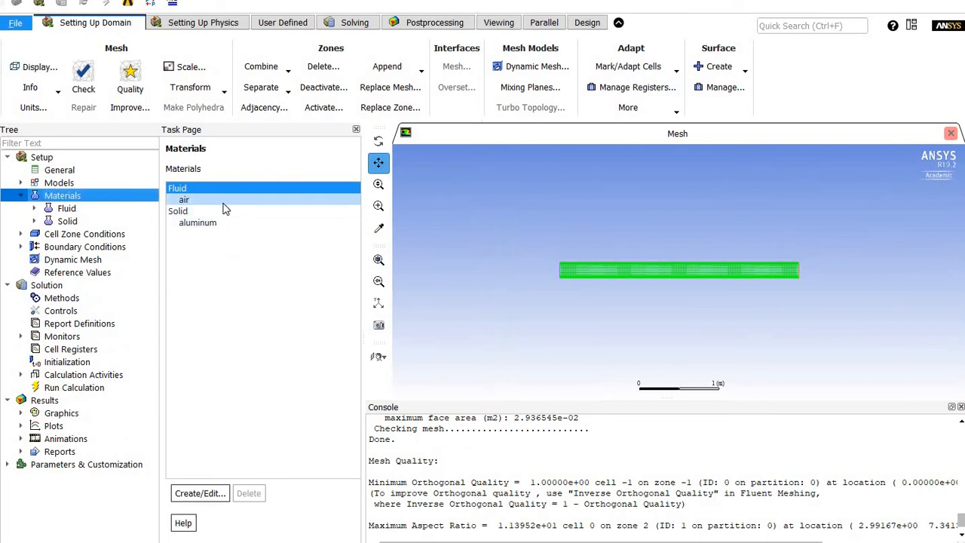
{"action": "left_click", "coordinate": [214, 493]}
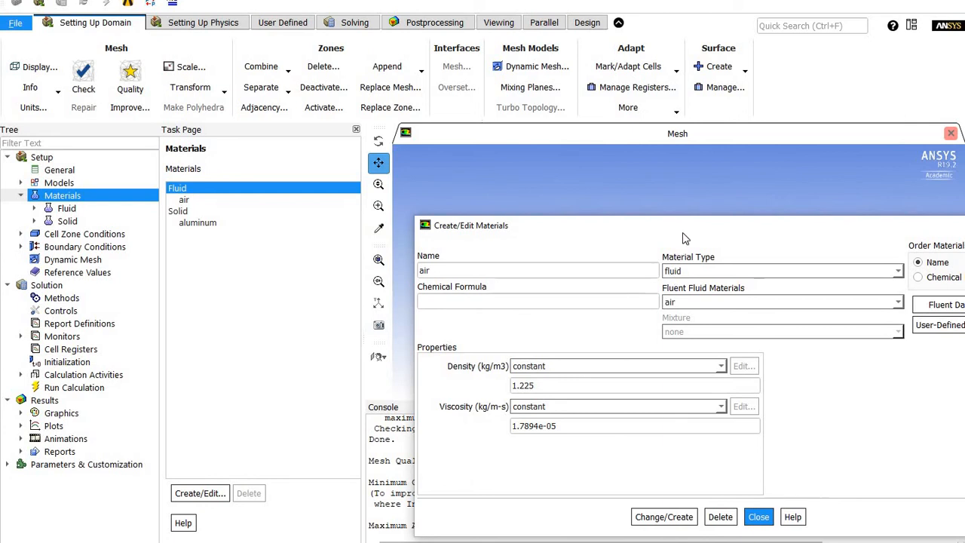
{"action": "left_click_drag", "start_coordinate": [684, 227], "coordinate": [506, 169]}
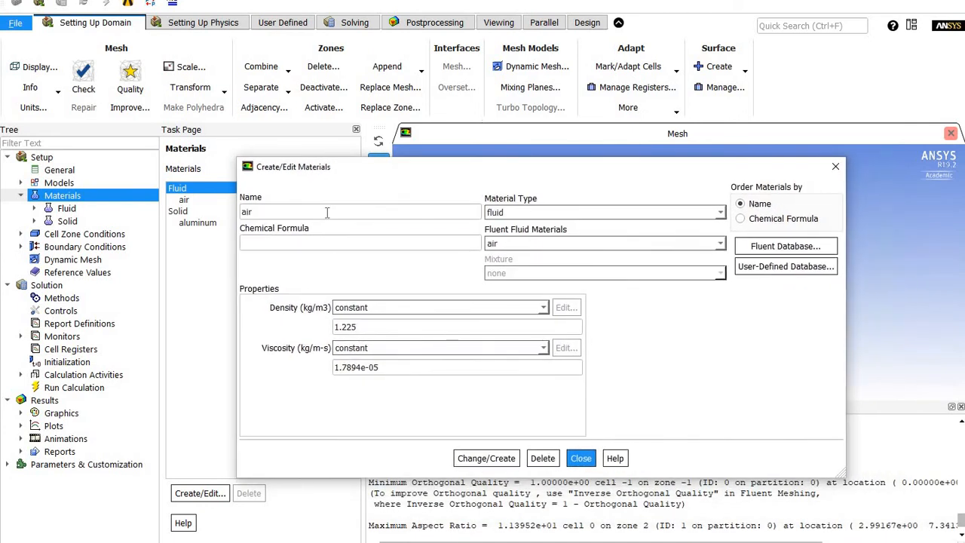
{"action": "double_click", "coordinate": [280, 214]}
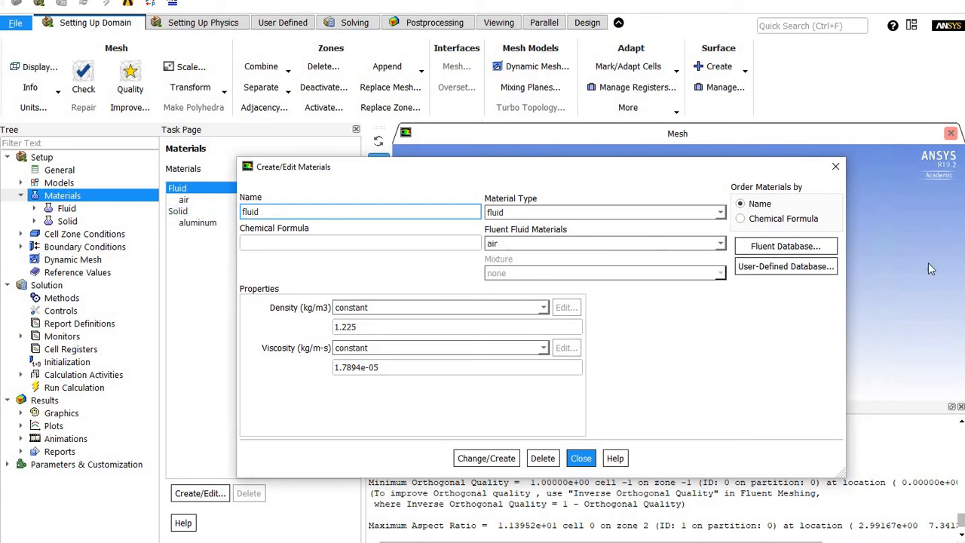
Examine the water-liquid and water-vapor entries in the Fluent materials database without copying any material.
{"action": "left_click", "coordinate": [800, 251]}
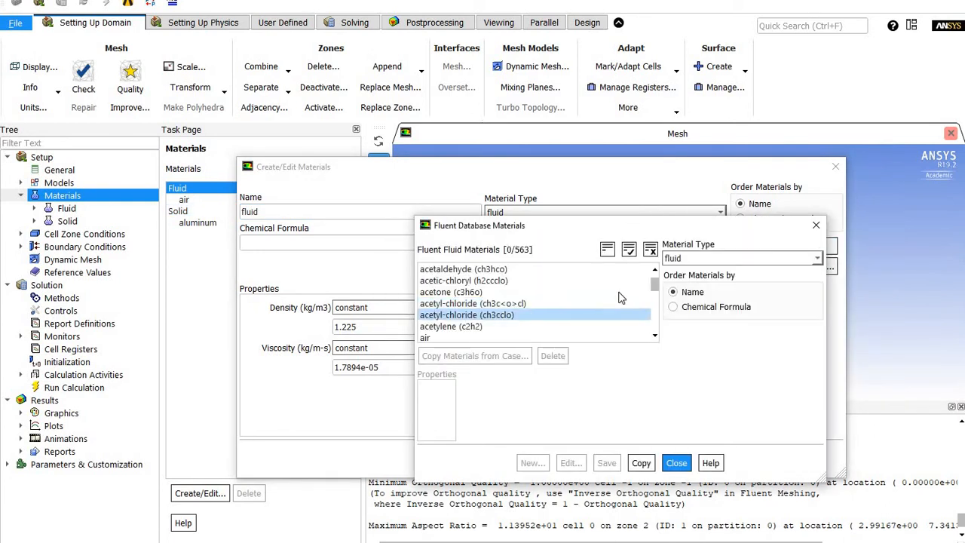
{"action": "left_click_drag", "start_coordinate": [656, 289], "coordinate": [656, 323]}
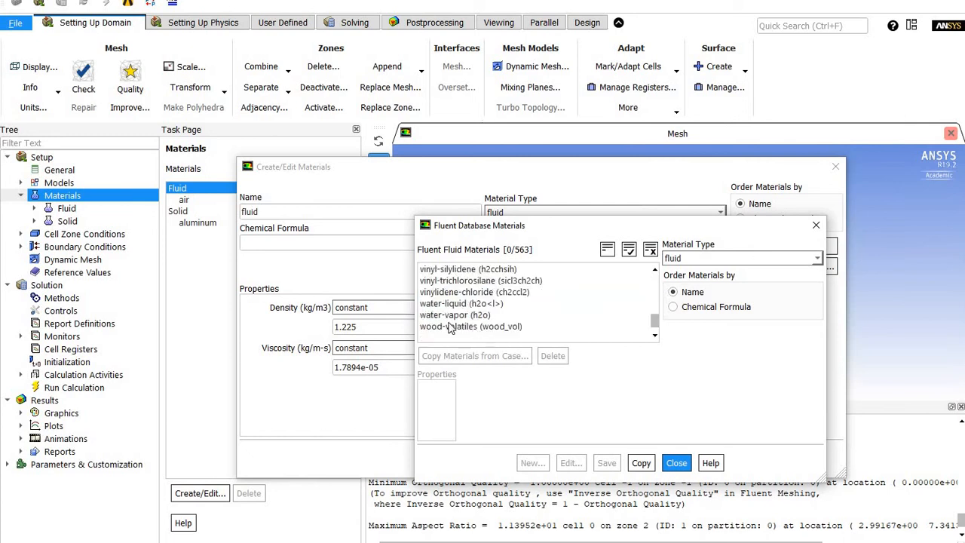
{"action": "left_click", "coordinate": [446, 317]}
{"action": "left_click", "coordinate": [455, 304]}
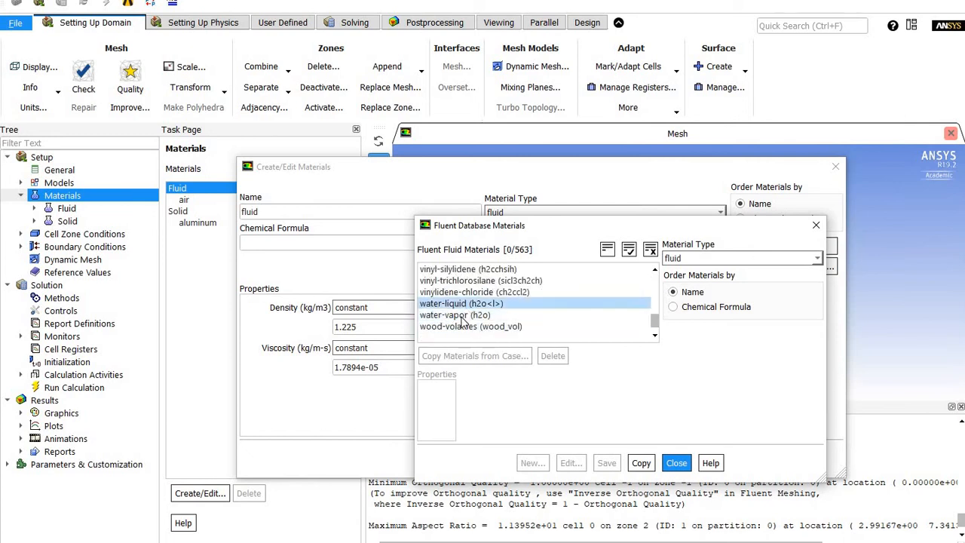
{"action": "left_click", "coordinate": [461, 317]}
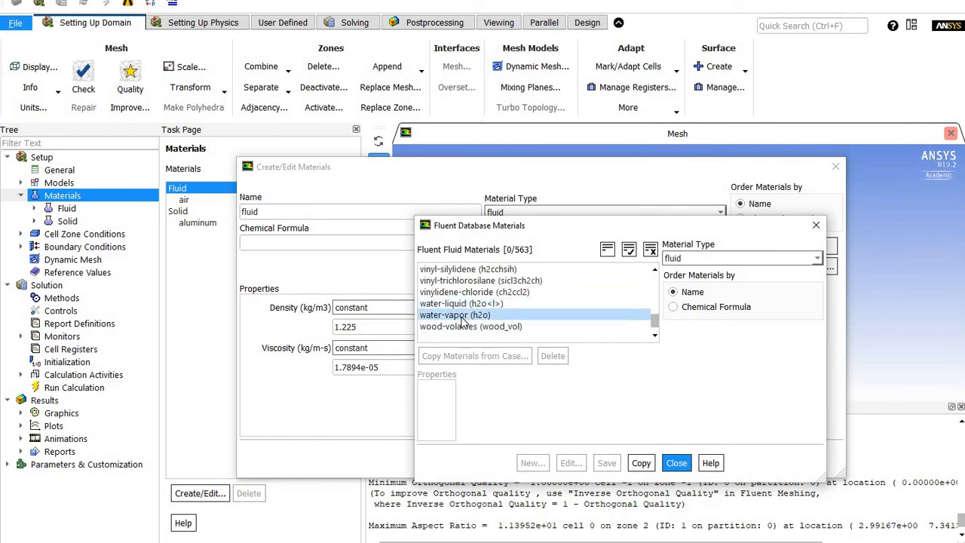
{"action": "left_click", "coordinate": [674, 463]}
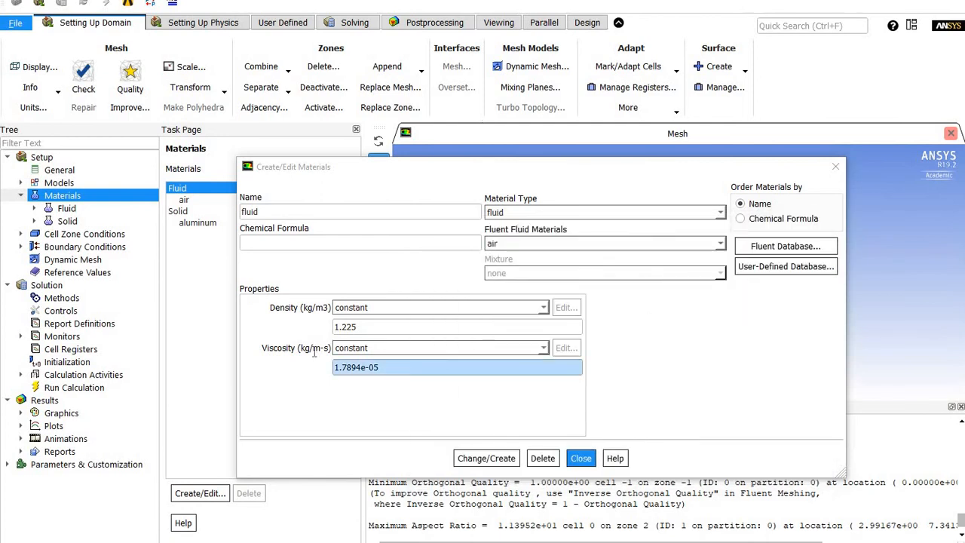
Check the fluid properties on the PowerPoint slide and set the material's constant density to 1 kg/m3 in Fluent.
{"action": "left_click", "coordinate": [374, 327]}
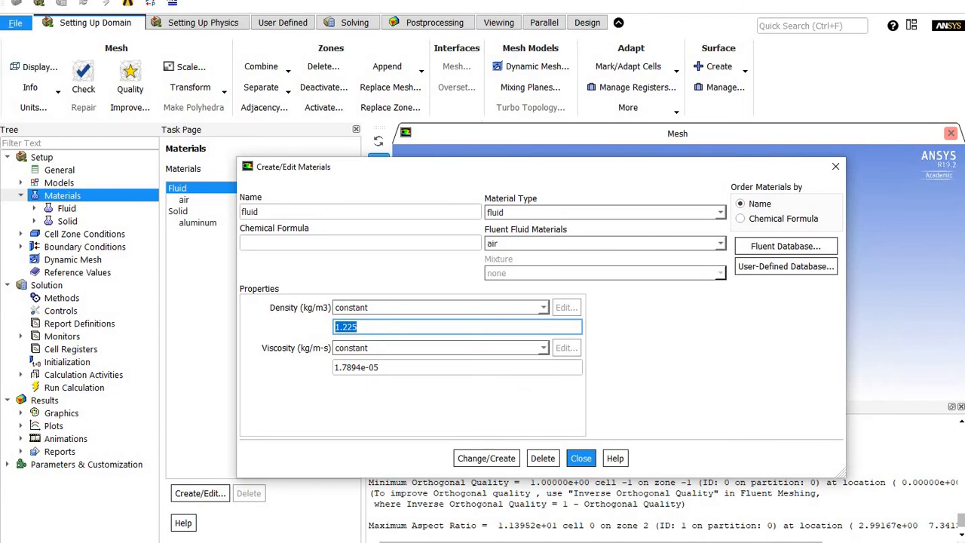
{"action": "key", "text": "alt+Tab"}
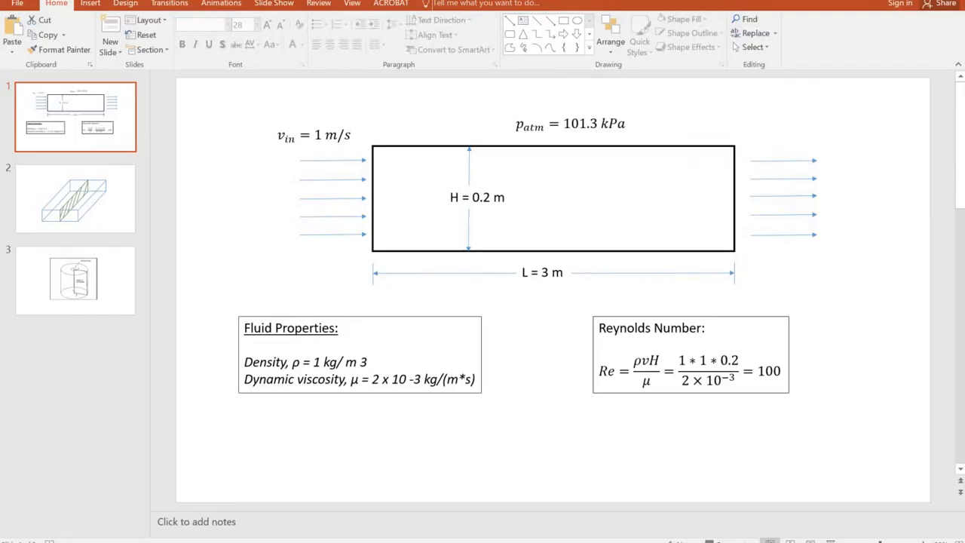
{"action": "key", "text": "alt+Tab"}
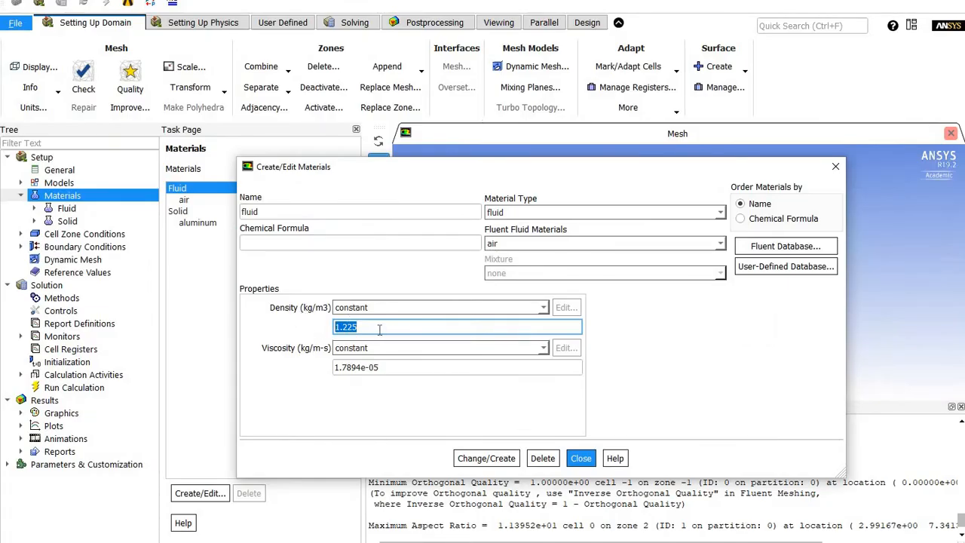
{"action": "type", "text": "1"}
Set the material's constant viscosity to 2e-3 kg/m-s and save the material as fluid, overwriting air.
{"action": "left_click", "coordinate": [393, 368]}
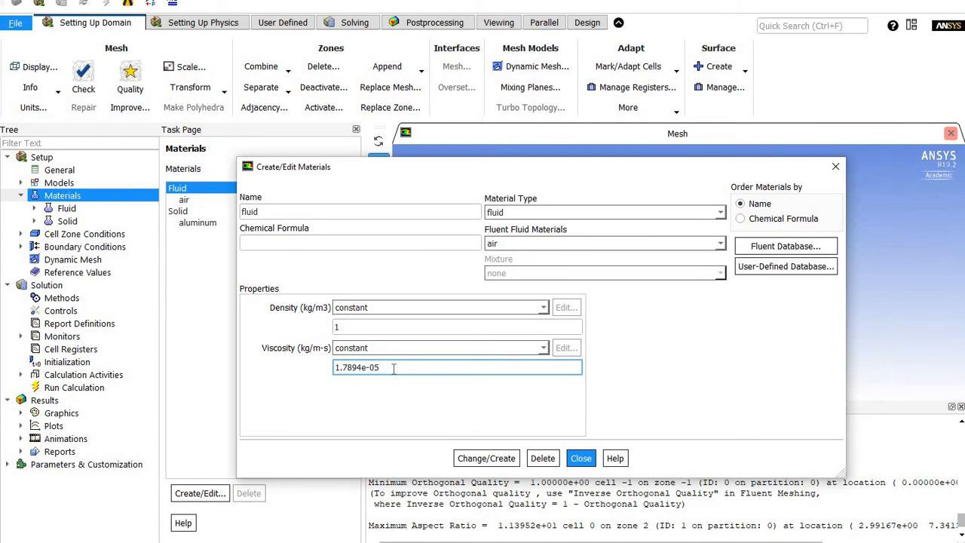
{"action": "left_click_drag", "start_coordinate": [355, 369], "coordinate": [249, 371]}
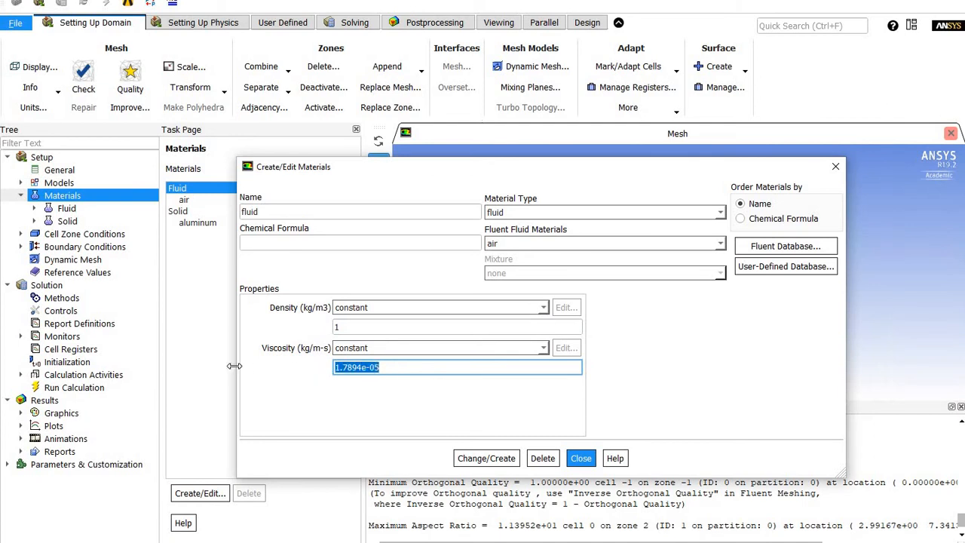
{"action": "type", "text": "2e"}
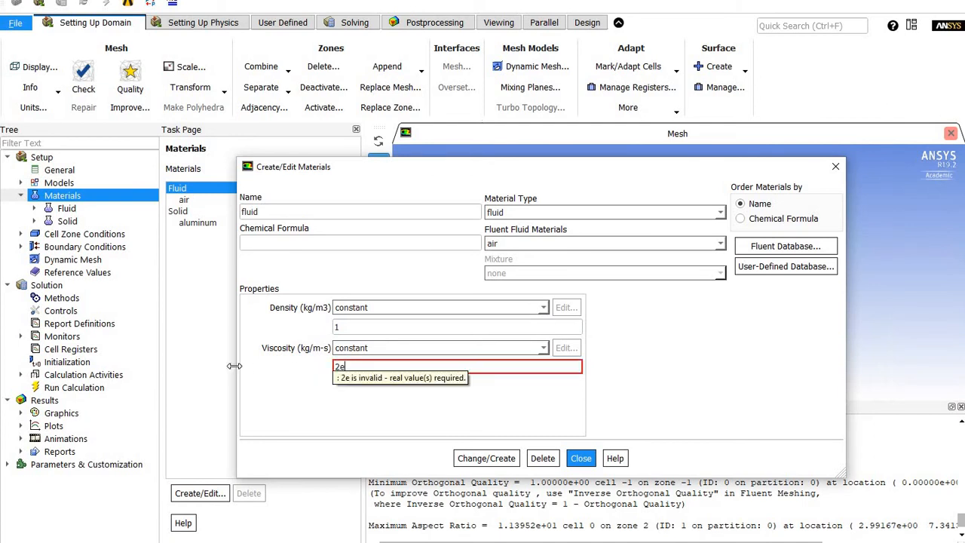
{"action": "type", "text": "-3"}
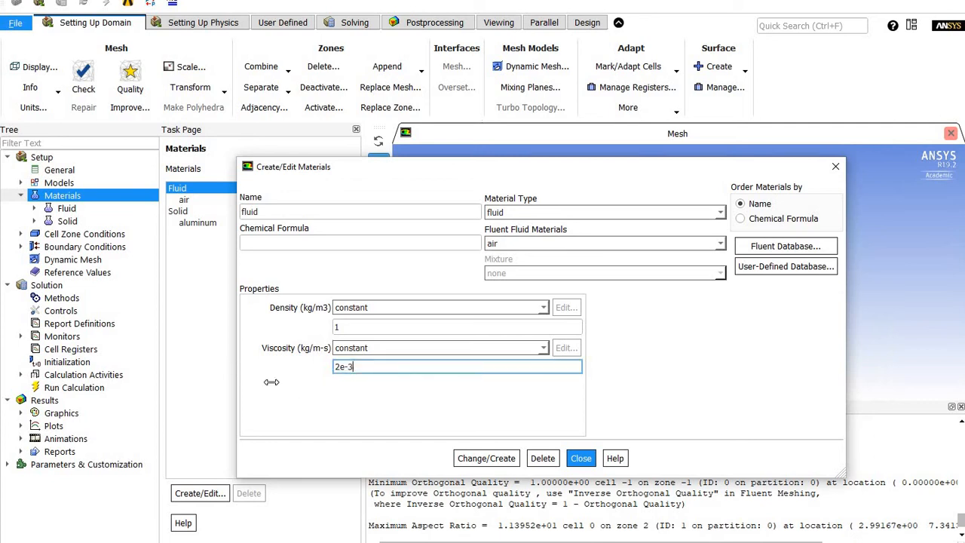
{"action": "left_click", "coordinate": [475, 457]}
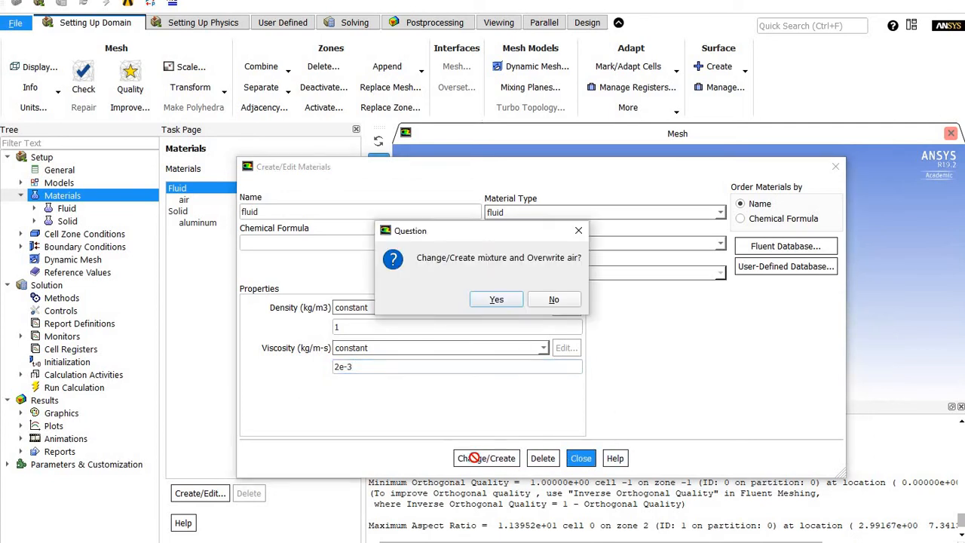
{"action": "left_click", "coordinate": [495, 300]}
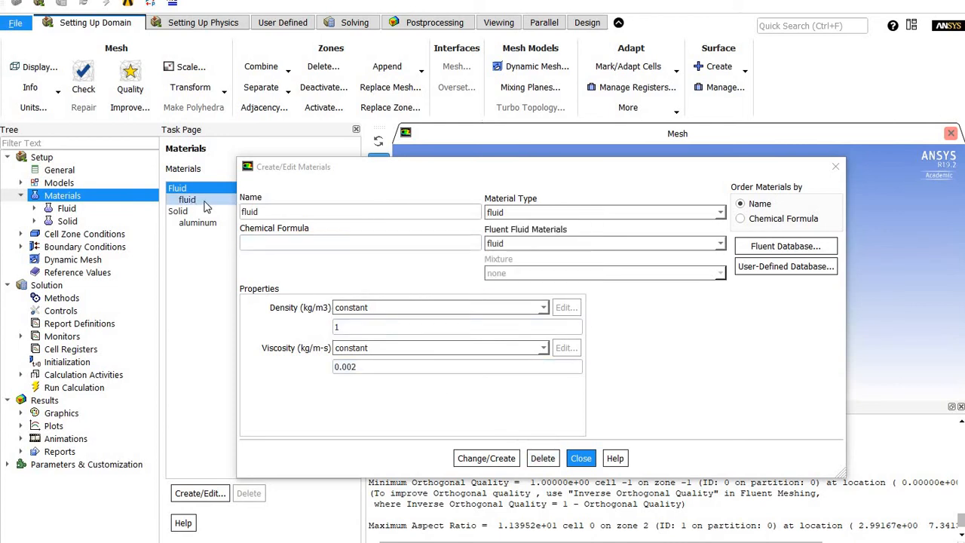
{"action": "left_click", "coordinate": [583, 461]}
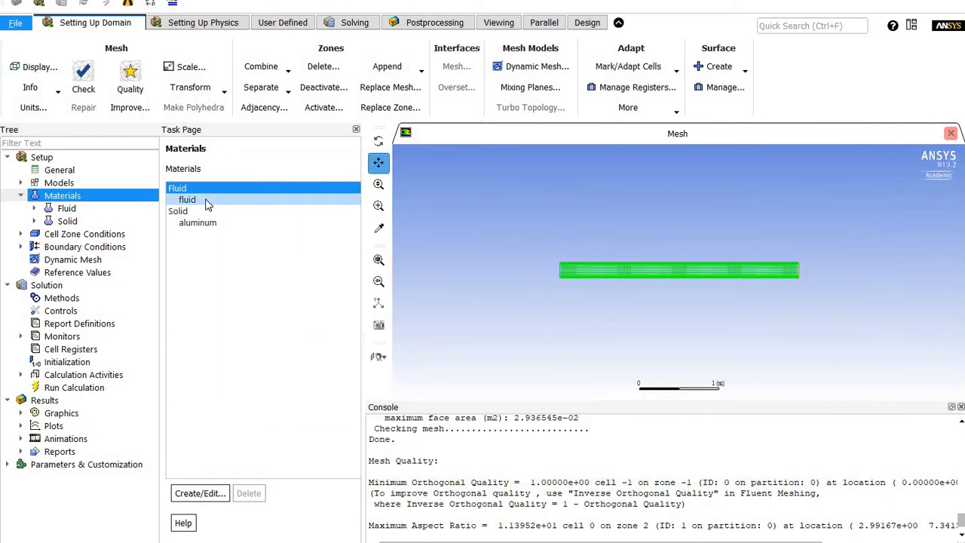
Rename the material fluid as air and overwrite the existing fluid entry.
{"action": "left_click", "coordinate": [208, 202]}
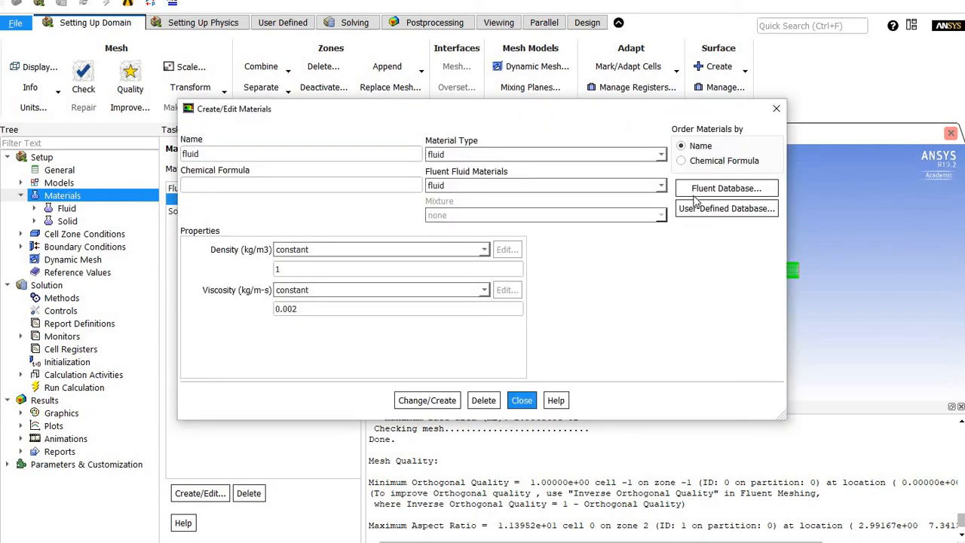
{"action": "double_click", "coordinate": [195, 154]}
{"action": "type", "text": "air"}
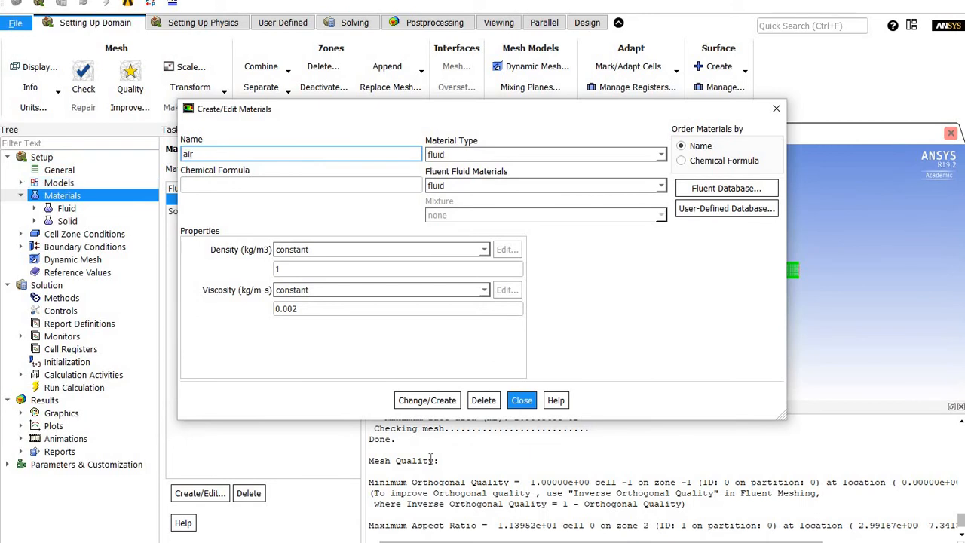
{"action": "left_click", "coordinate": [422, 399]}
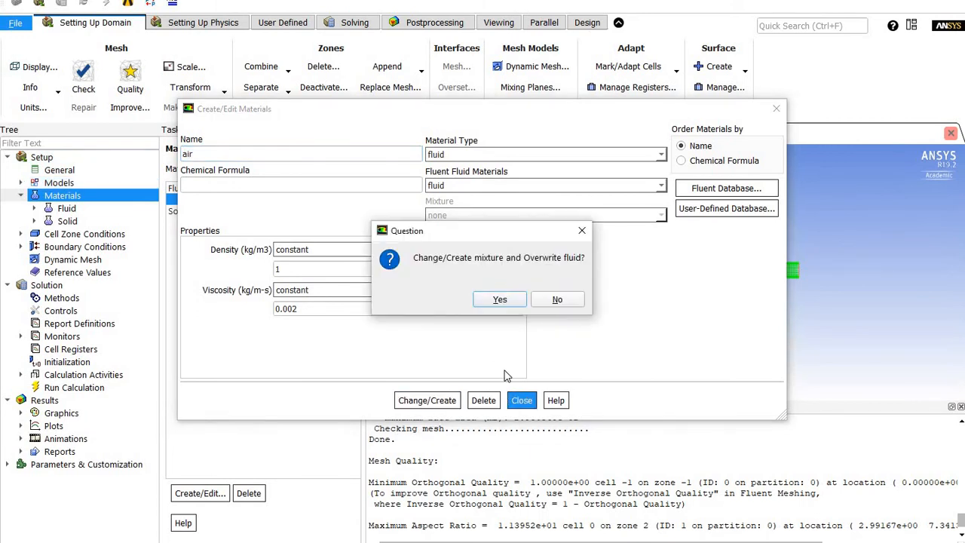
{"action": "left_click", "coordinate": [504, 296]}
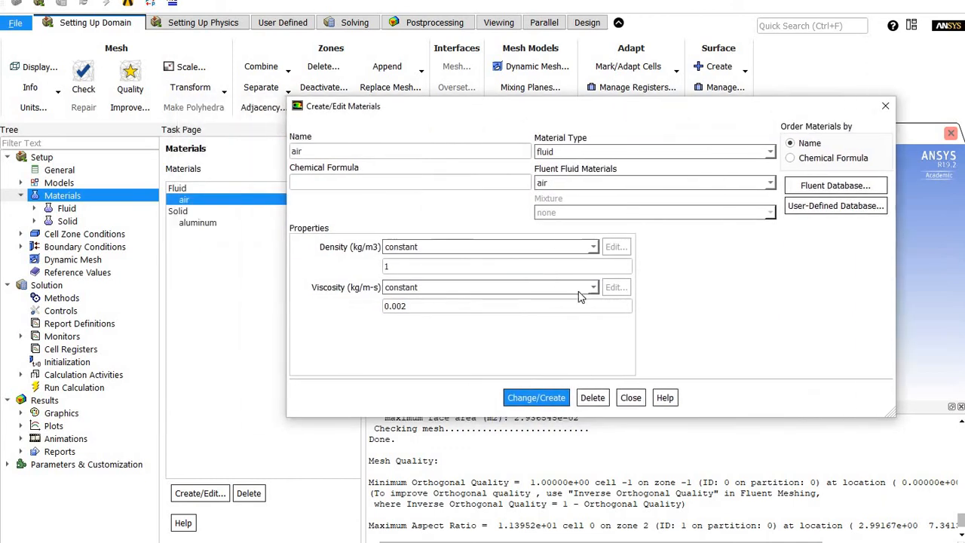
{"action": "left_click", "coordinate": [632, 398]}
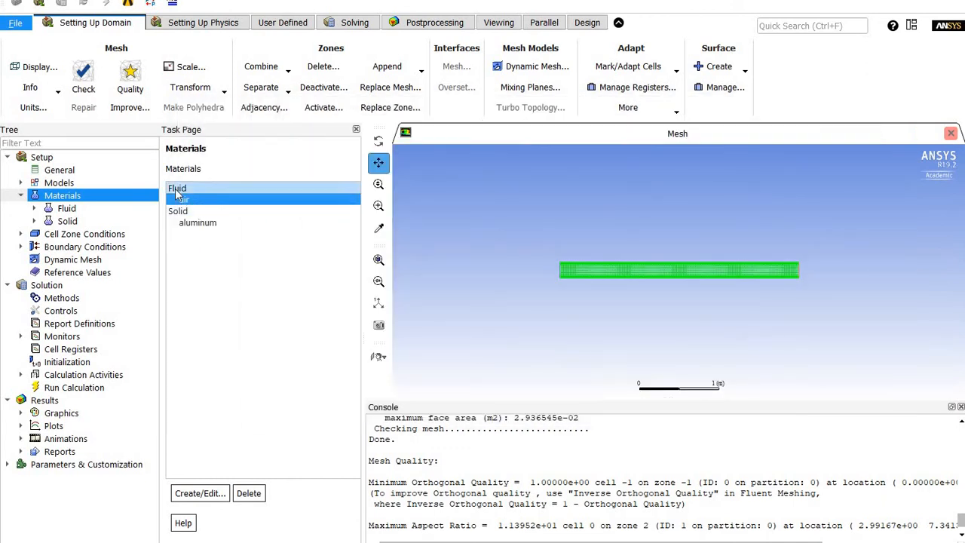
Copy water-liquid (h2o<l>) from the Fluent database into the case's fluid materials.
{"action": "double_click", "coordinate": [183, 199]}
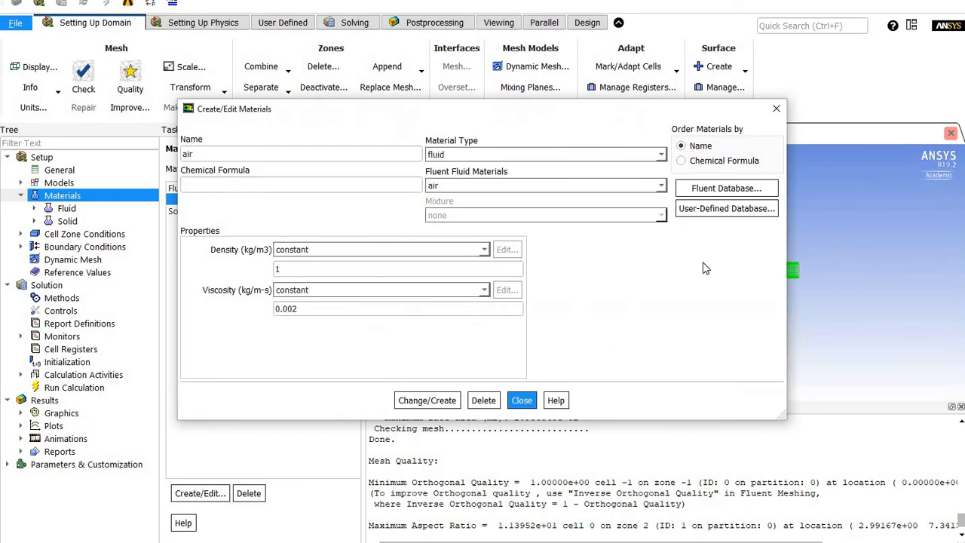
{"action": "left_click", "coordinate": [721, 190]}
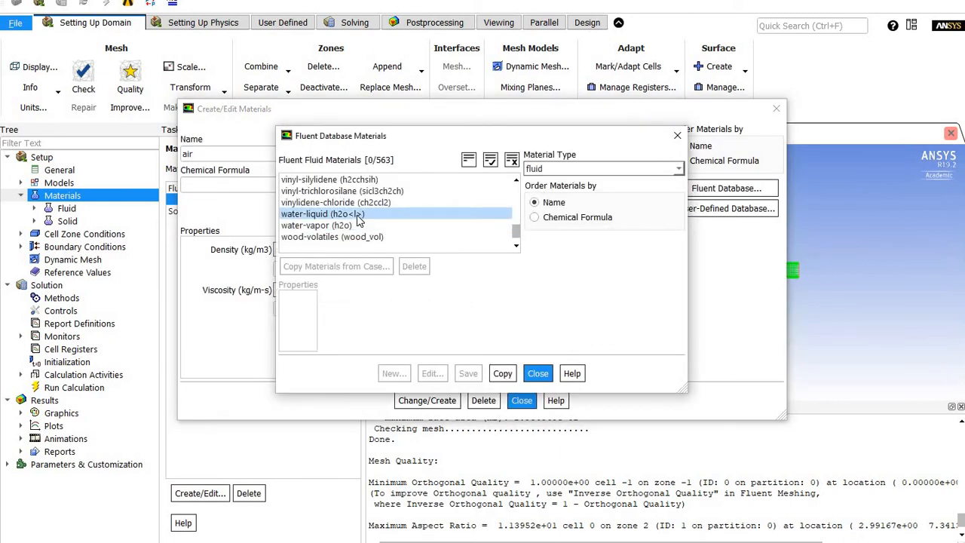
{"action": "left_click", "coordinate": [358, 217]}
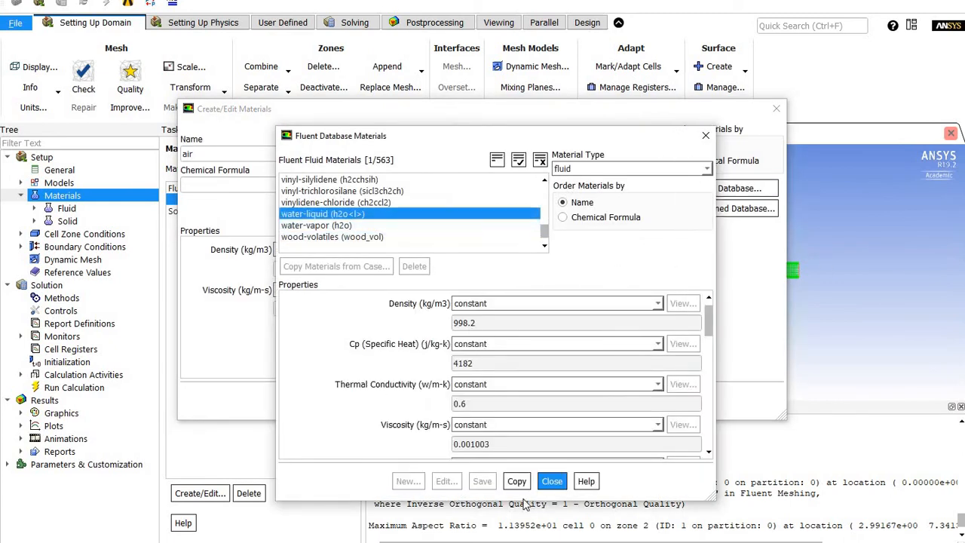
{"action": "left_click", "coordinate": [524, 486]}
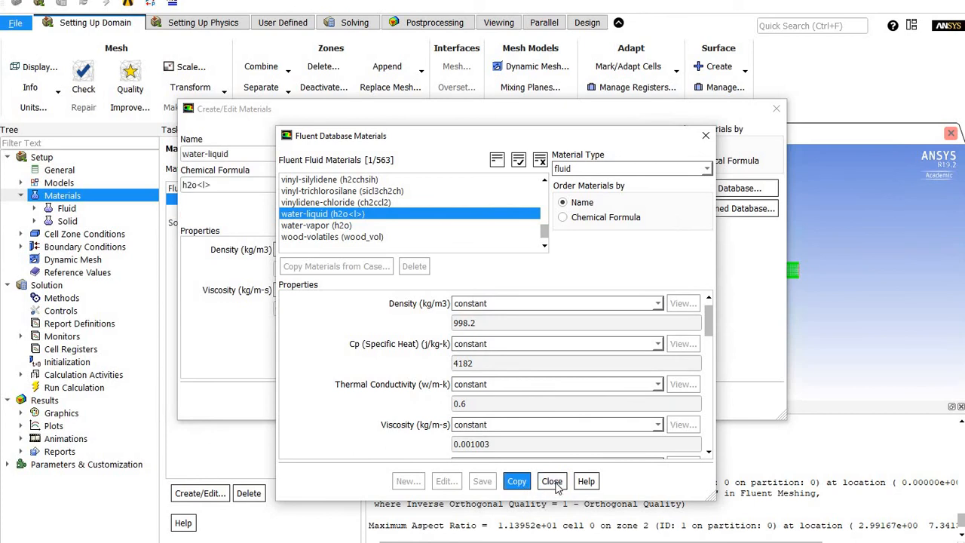
{"action": "left_click", "coordinate": [549, 481]}
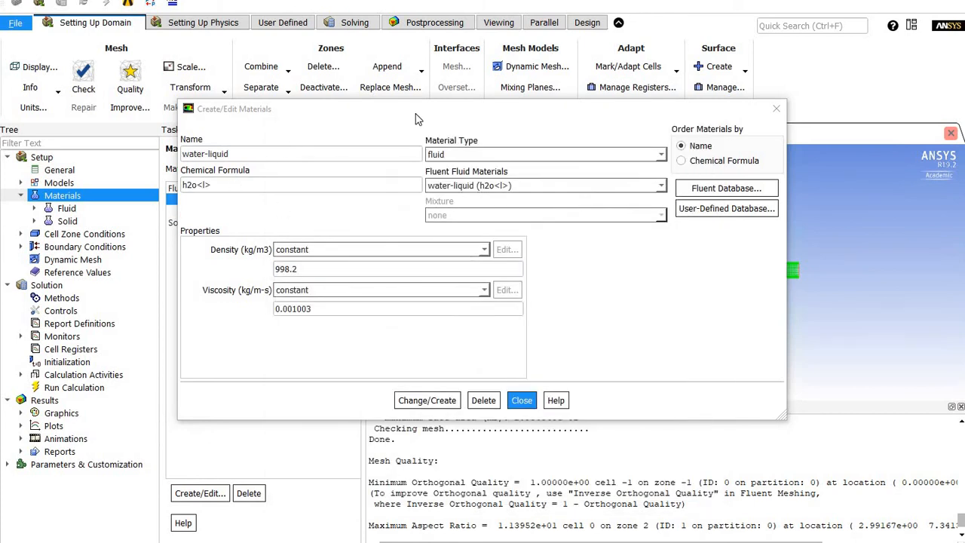
Set the water-liquid material's constant density to 1 kg/m3 and constant viscosity to 2e-3 kg/m-s.
{"action": "left_click_drag", "start_coordinate": [415, 118], "coordinate": [553, 128]}
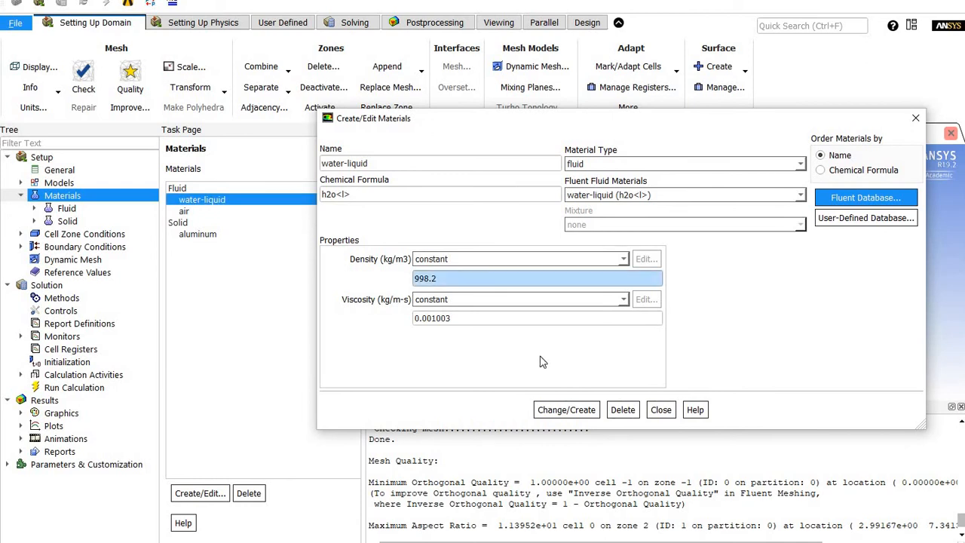
{"action": "left_click_drag", "start_coordinate": [455, 278], "coordinate": [345, 279]}
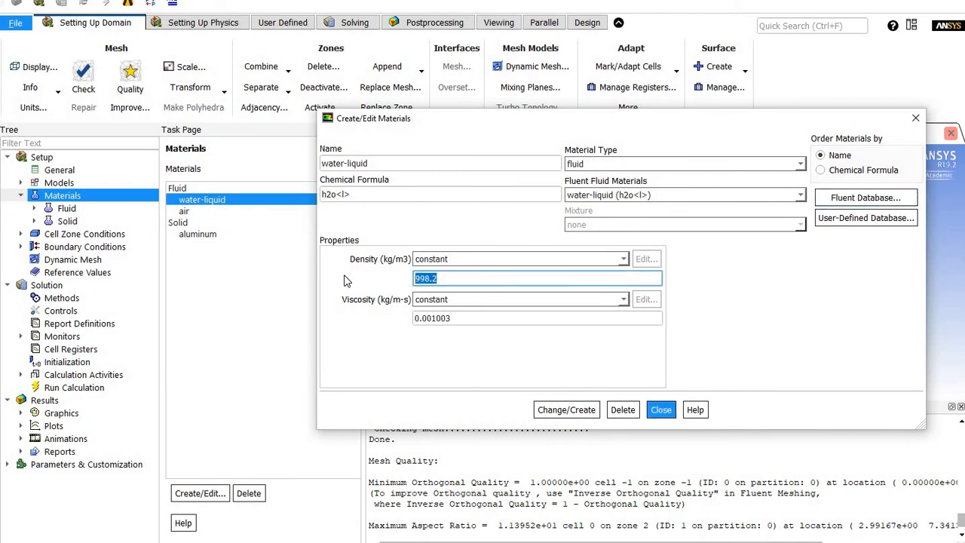
{"action": "type", "text": "1"}
{"action": "left_click_drag", "start_coordinate": [477, 321], "coordinate": [324, 316]}
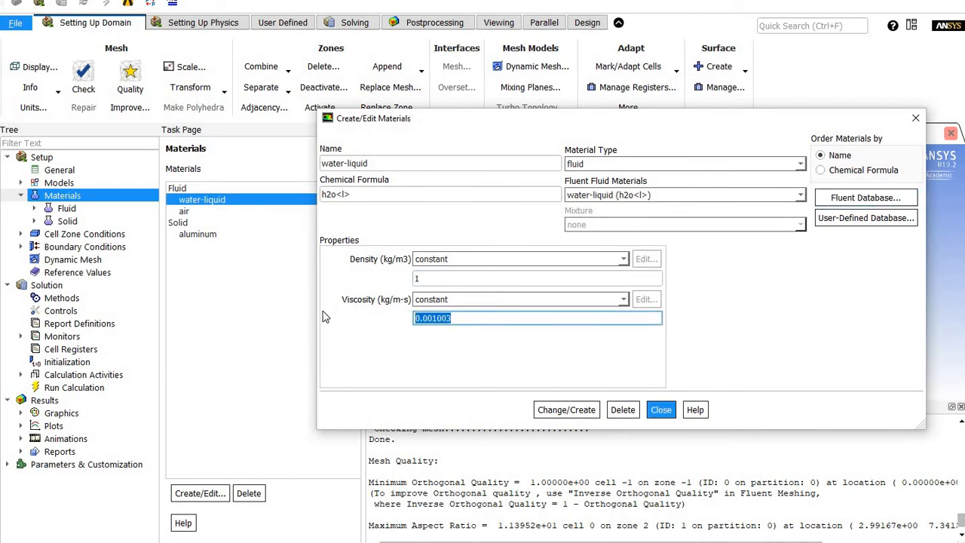
{"action": "type", "text": "2e-3"}
{"action": "left_click", "coordinate": [584, 411]}
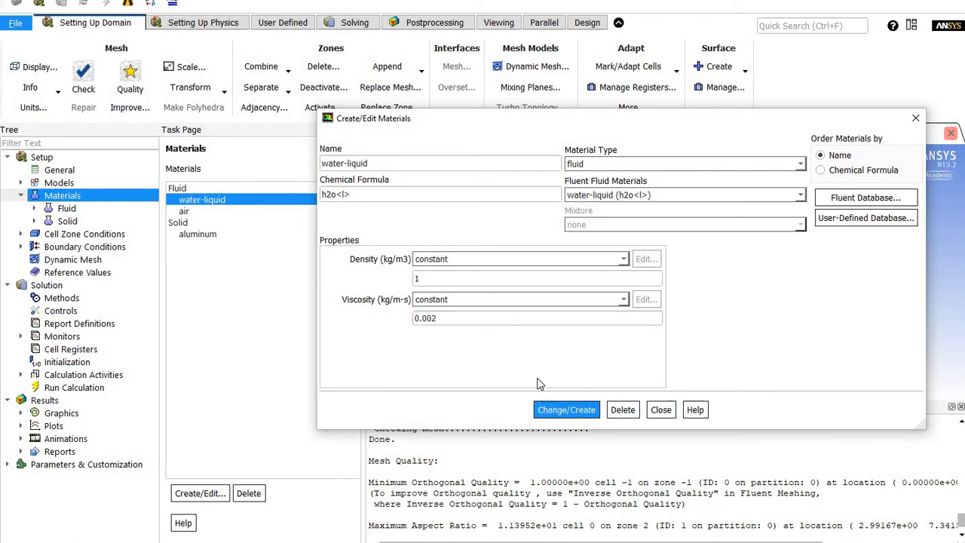
Rename water-liquid as fluid with an empty chemical formula, save the change and close the material editor.
{"action": "left_click", "coordinate": [389, 166]}
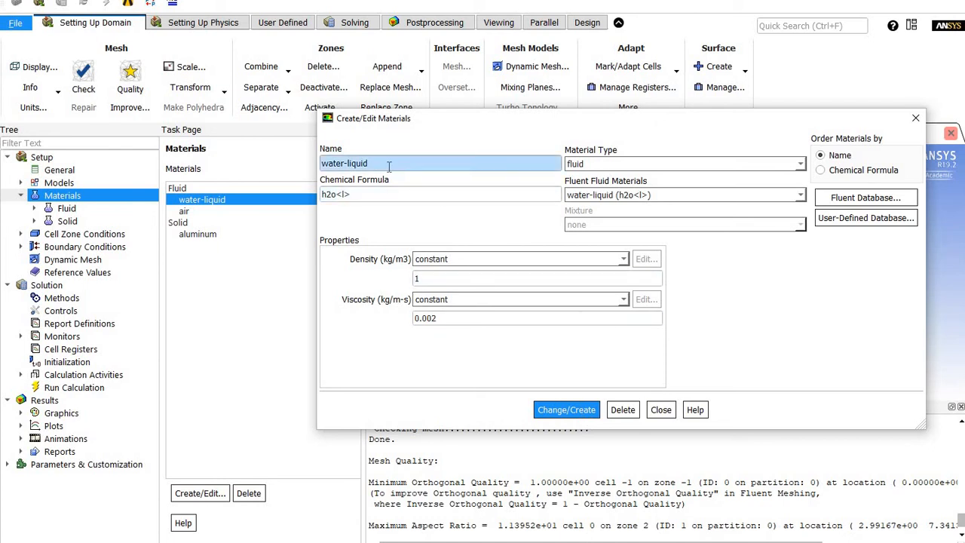
{"action": "type", "text": "fluid"}
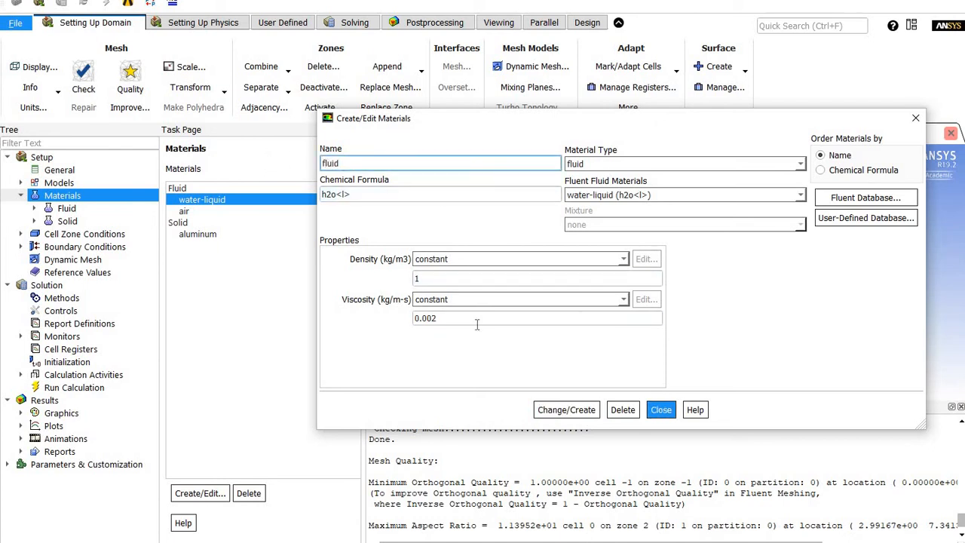
{"action": "left_click", "coordinate": [567, 409]}
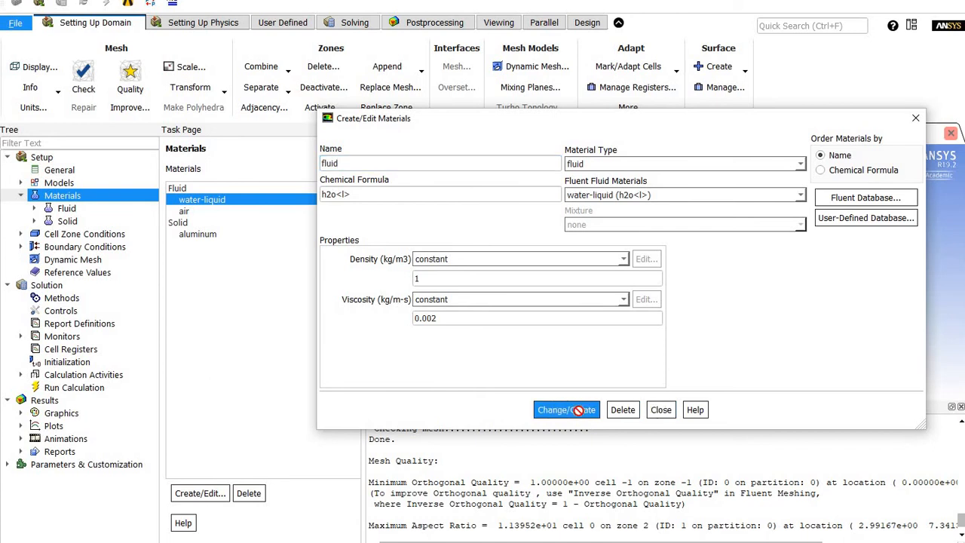
{"action": "left_click", "coordinate": [514, 299]}
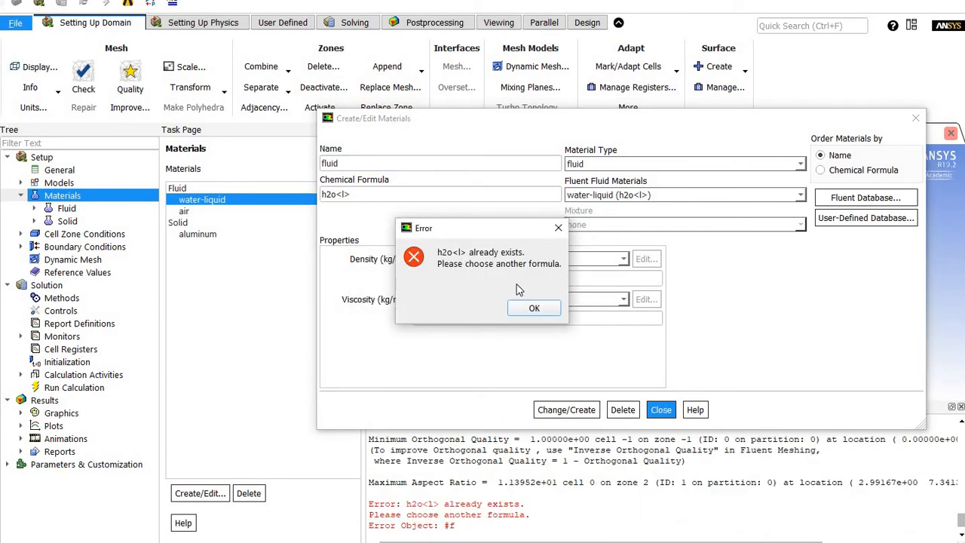
{"action": "key", "text": "Return"}
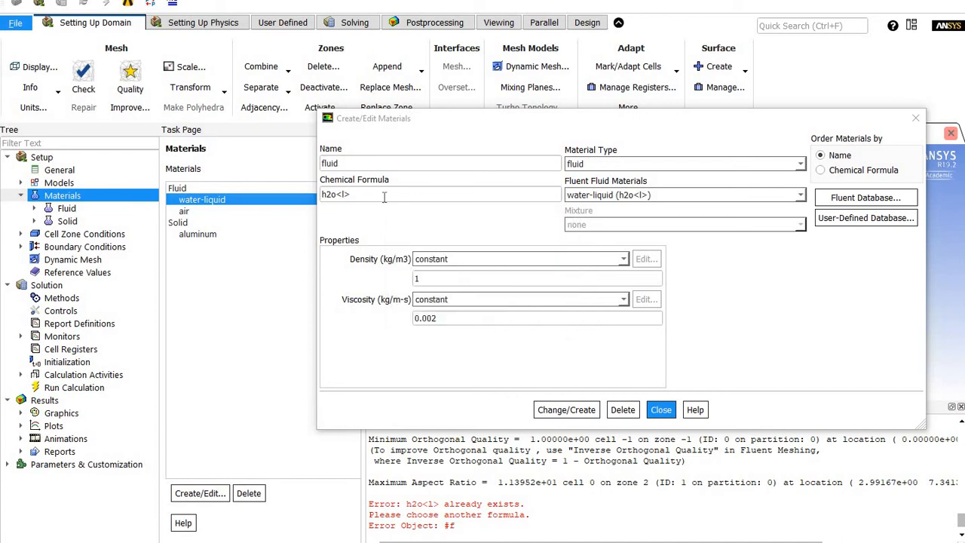
{"action": "key", "text": "BackSpace"}
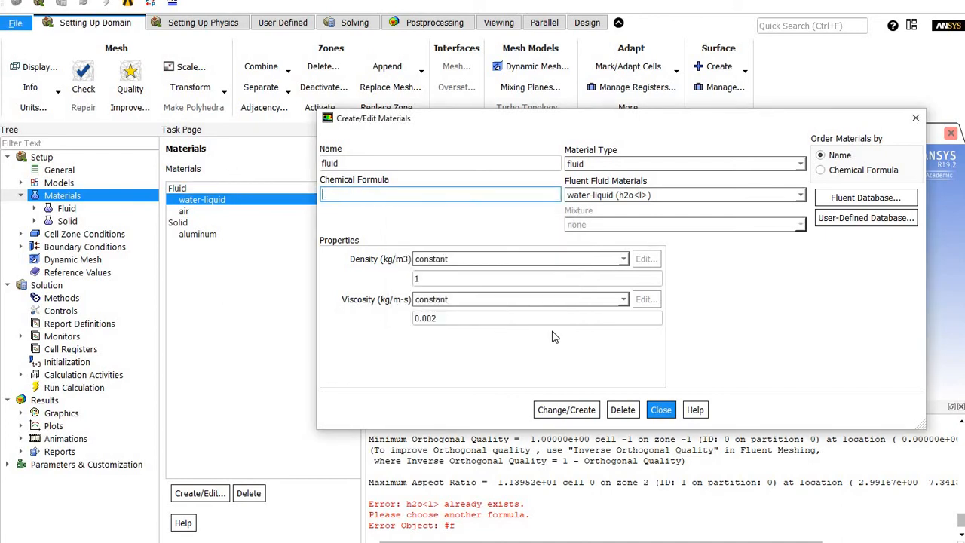
{"action": "left_click", "coordinate": [566, 409]}
{"action": "left_click", "coordinate": [514, 300]}
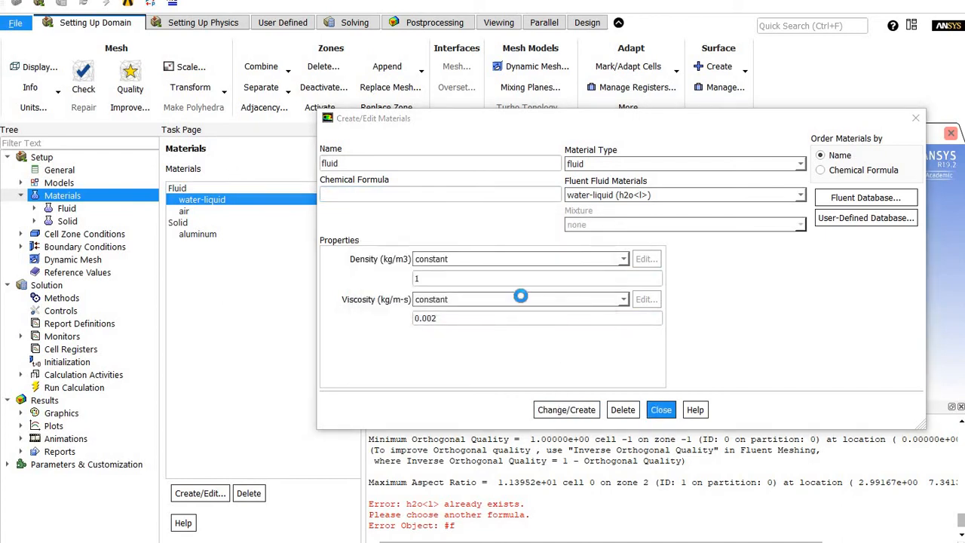
{"action": "left_click", "coordinate": [661, 410]}
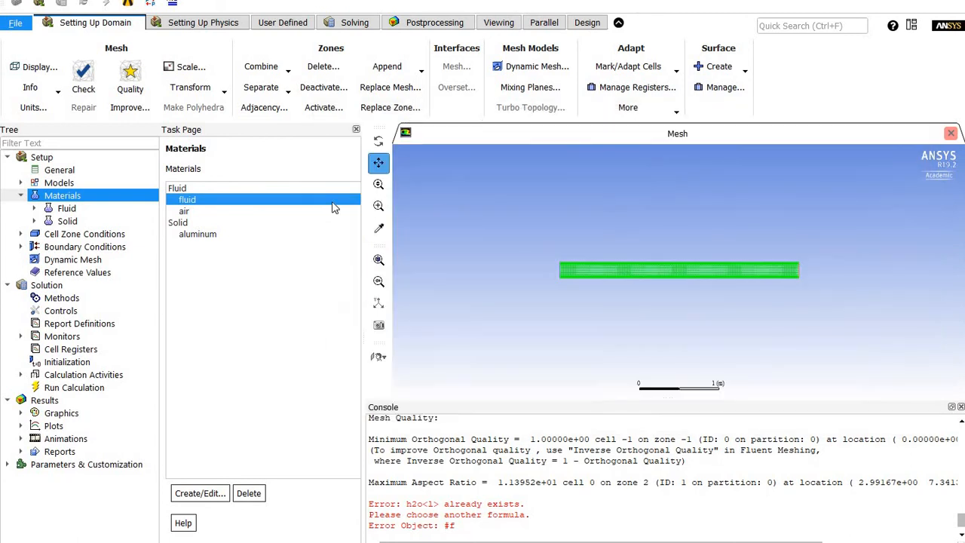
Assign the material fluid to the fluid_domain cell zone.
{"action": "left_click", "coordinate": [210, 214]}
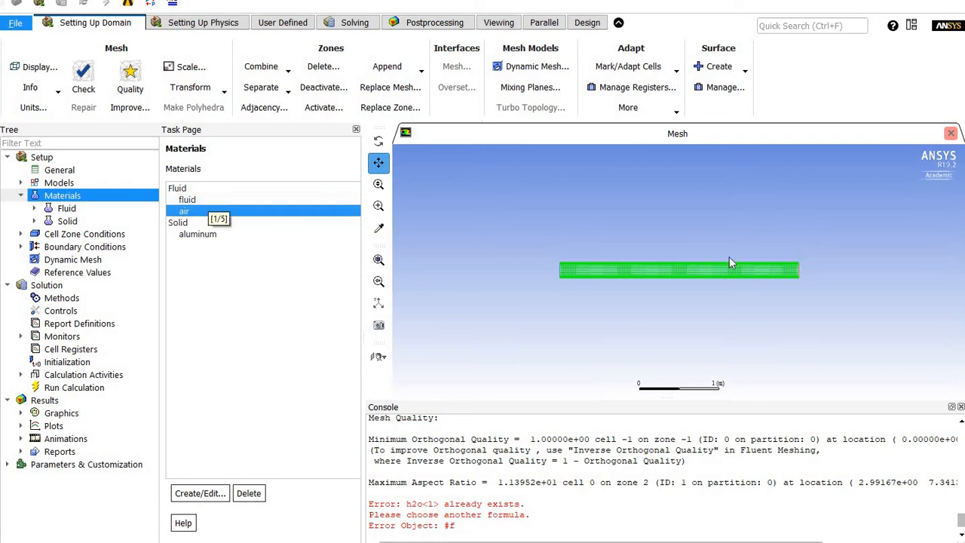
{"action": "left_click", "coordinate": [378, 259]}
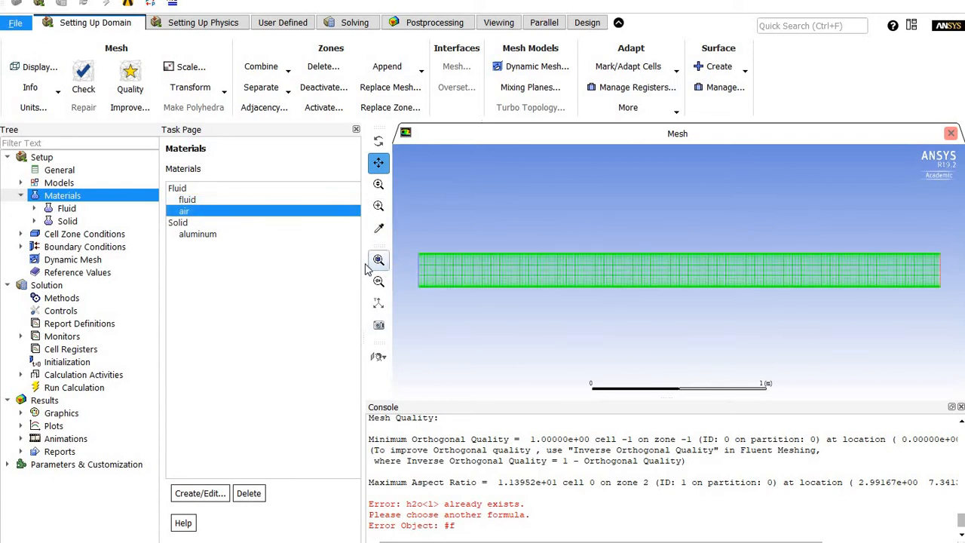
{"action": "left_click", "coordinate": [72, 235]}
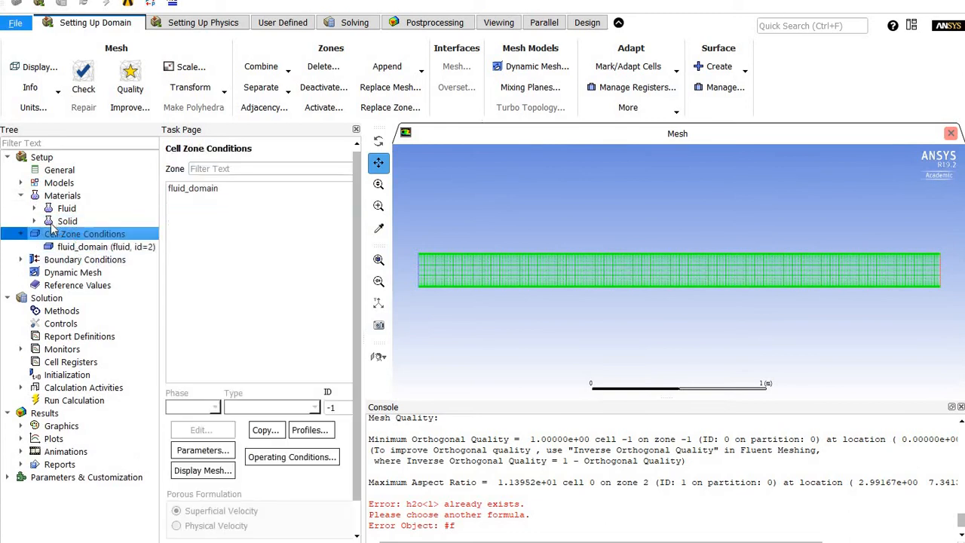
{"action": "left_click", "coordinate": [193, 190]}
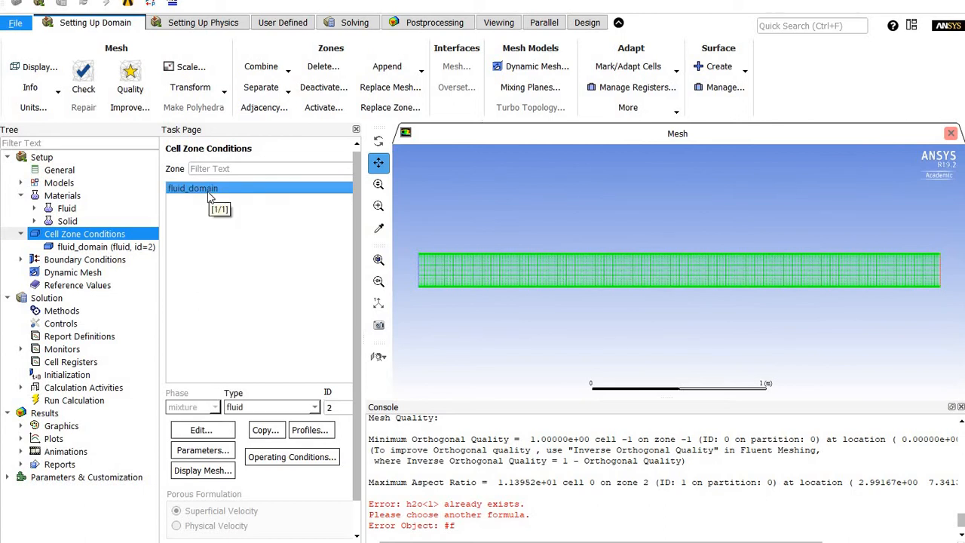
{"action": "double_click", "coordinate": [207, 190]}
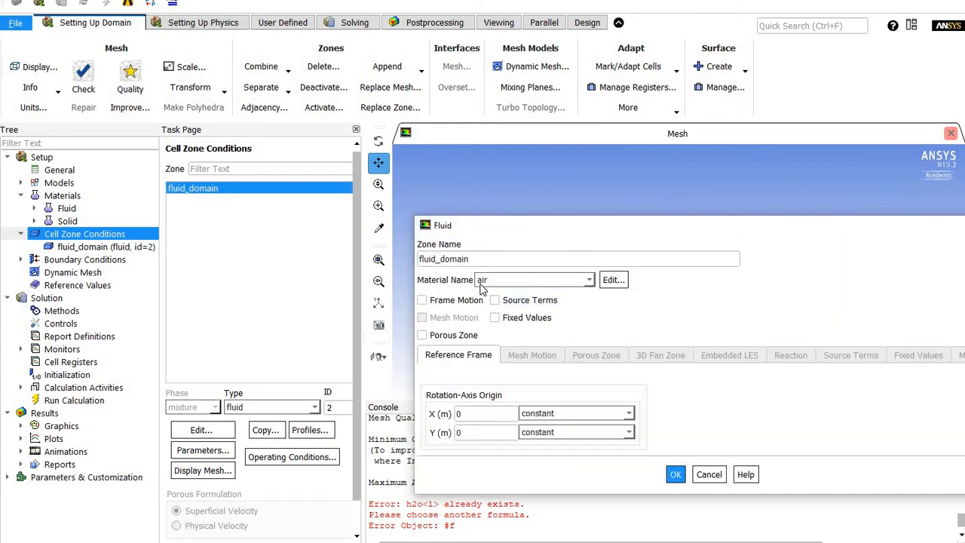
{"action": "left_click_drag", "start_coordinate": [485, 225], "coordinate": [423, 217]}
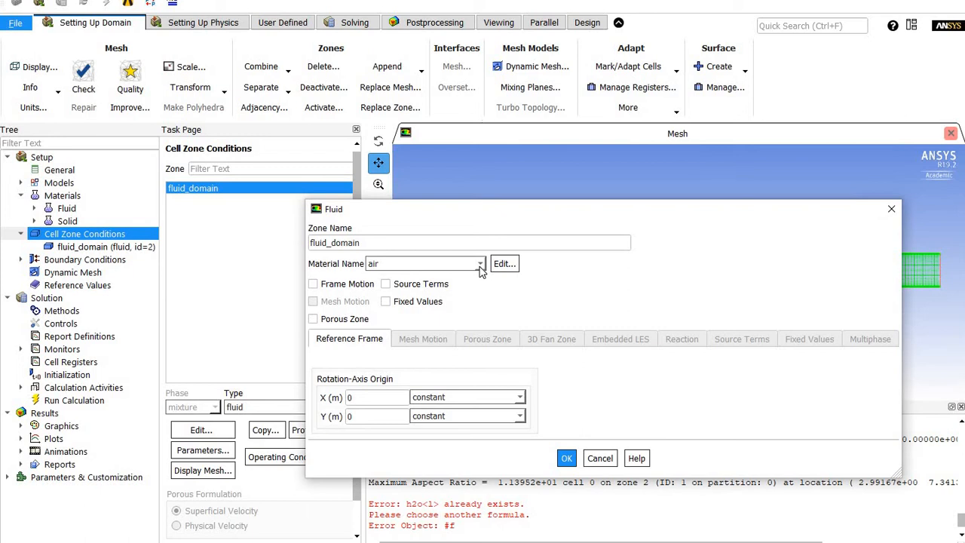
{"action": "left_click", "coordinate": [479, 263]}
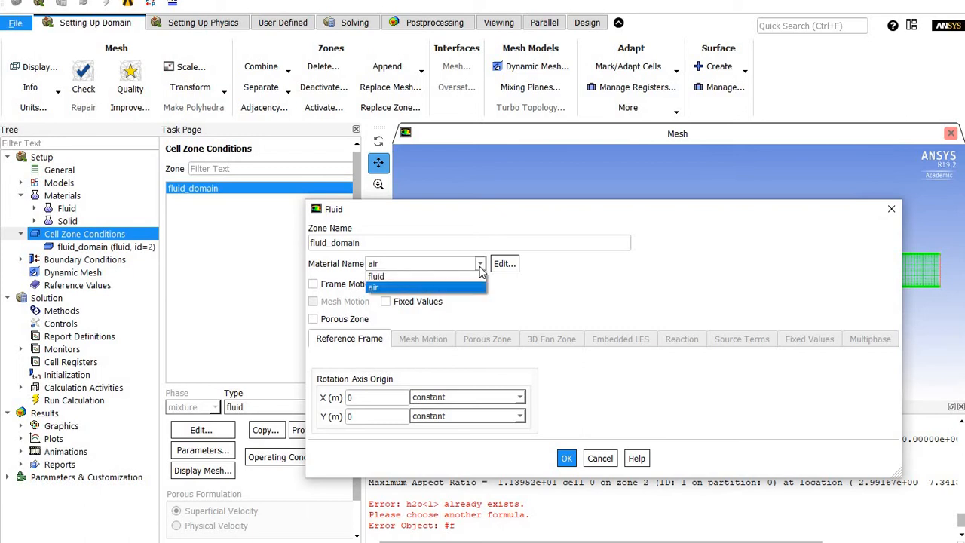
{"action": "left_click", "coordinate": [386, 278]}
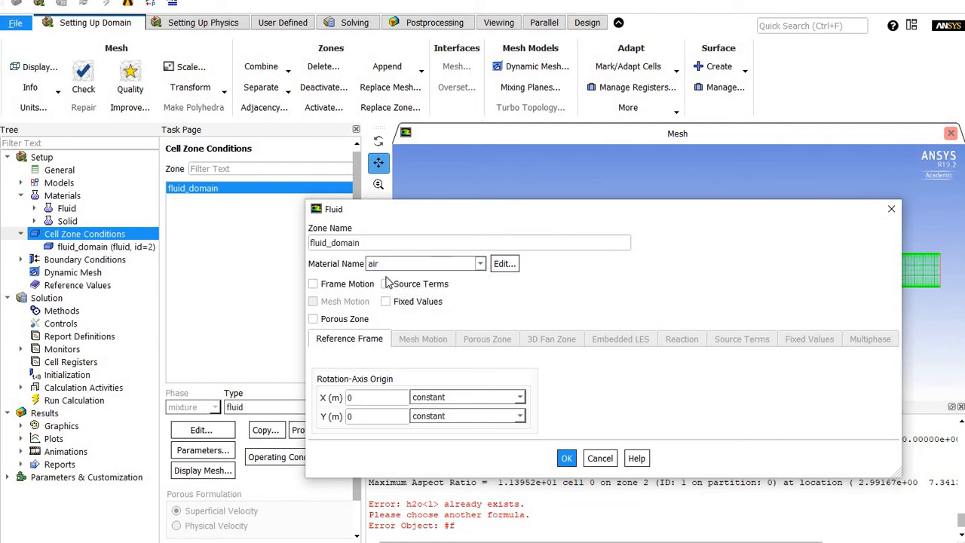
{"action": "left_click", "coordinate": [566, 457]}
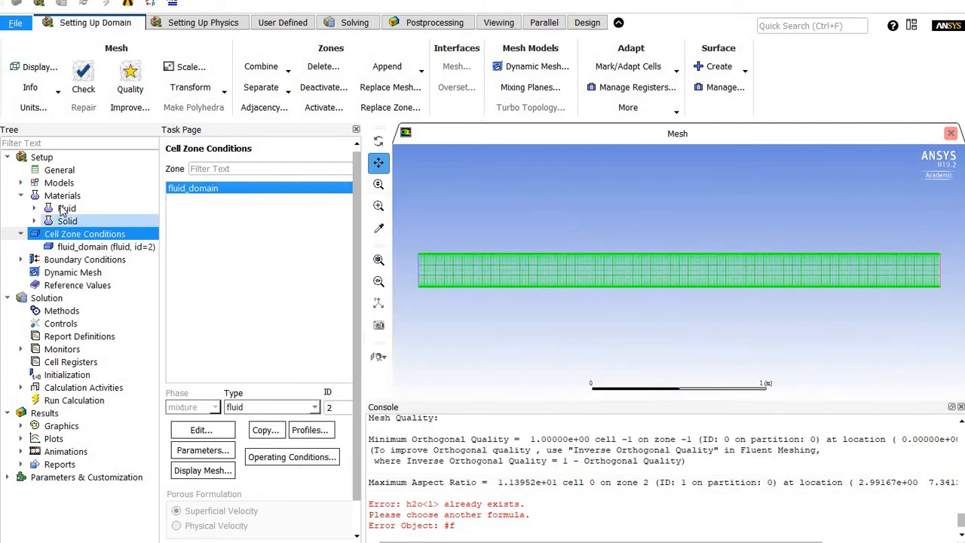
Switch the material of the fluid_domain cell zone to air.
{"action": "left_click", "coordinate": [203, 430]}
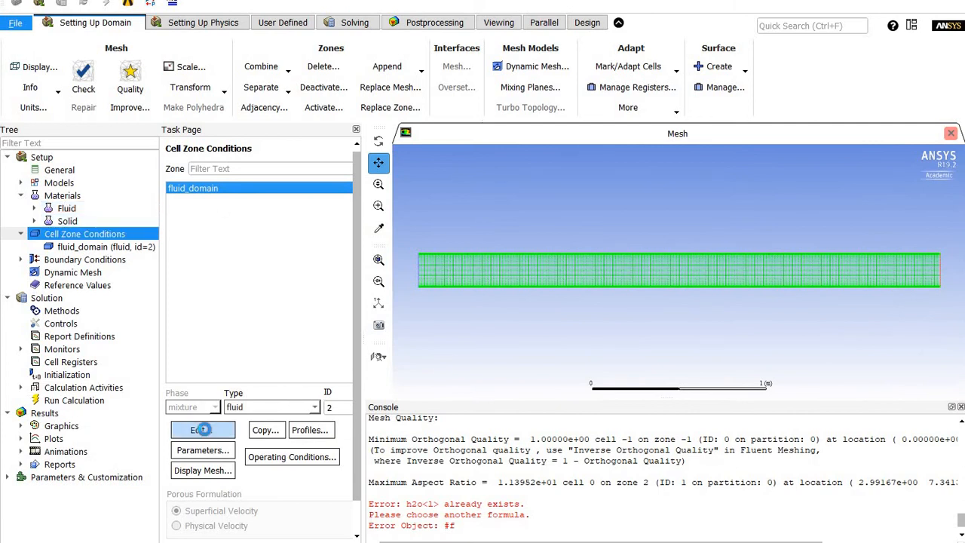
{"action": "left_click", "coordinate": [358, 186]}
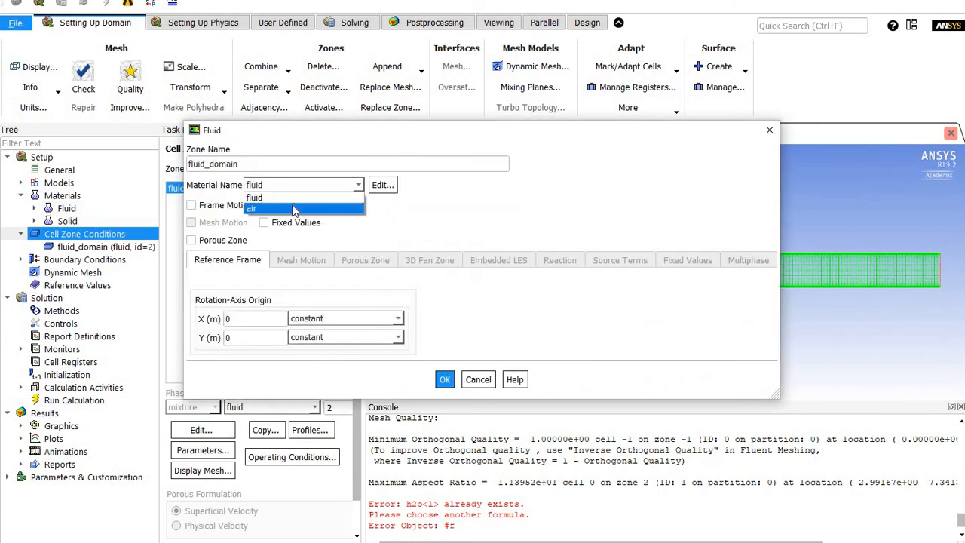
{"action": "left_click", "coordinate": [301, 208]}
{"action": "left_click", "coordinate": [445, 379]}
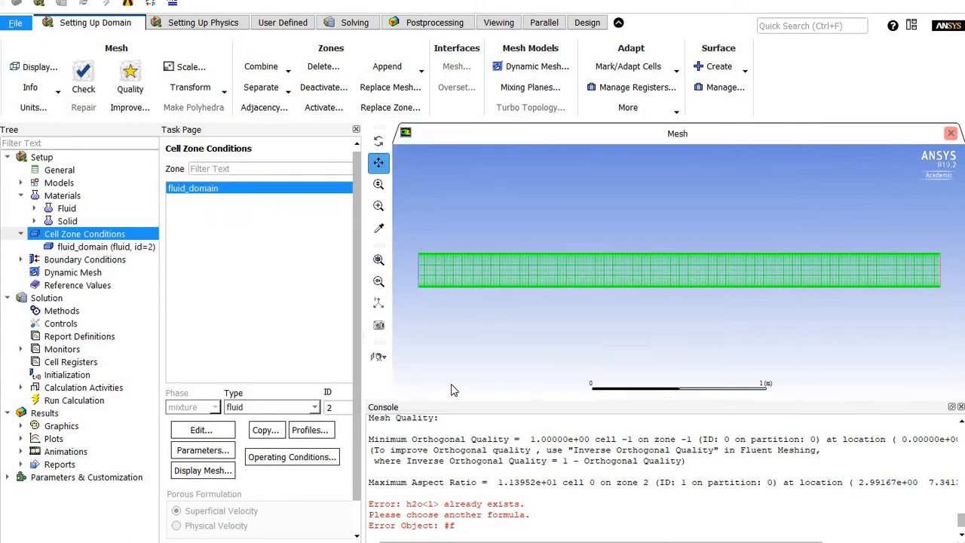
Try to delete the material air from the case's fluid materials.
{"action": "left_click", "coordinate": [59, 183]}
{"action": "double_click", "coordinate": [59, 183]}
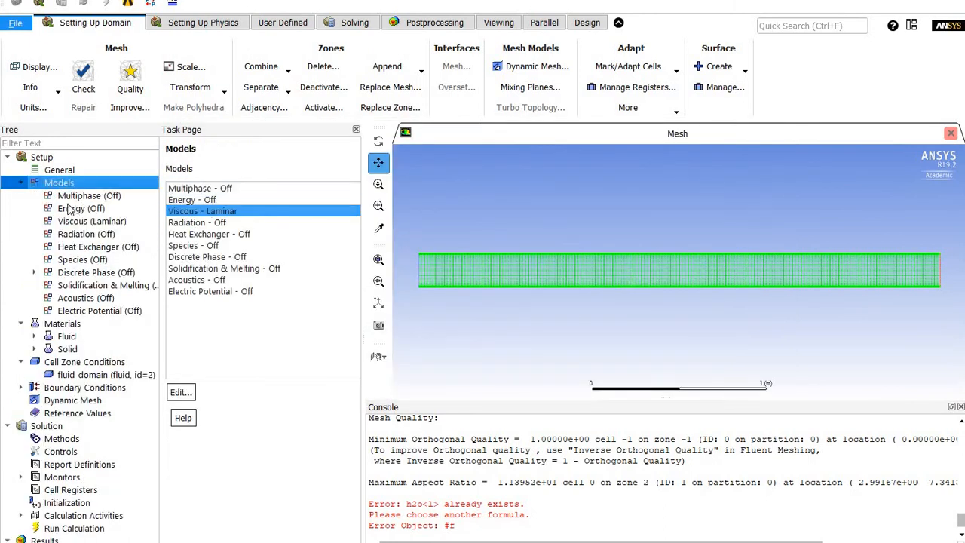
{"action": "left_click", "coordinate": [73, 320]}
{"action": "left_click", "coordinate": [21, 183]}
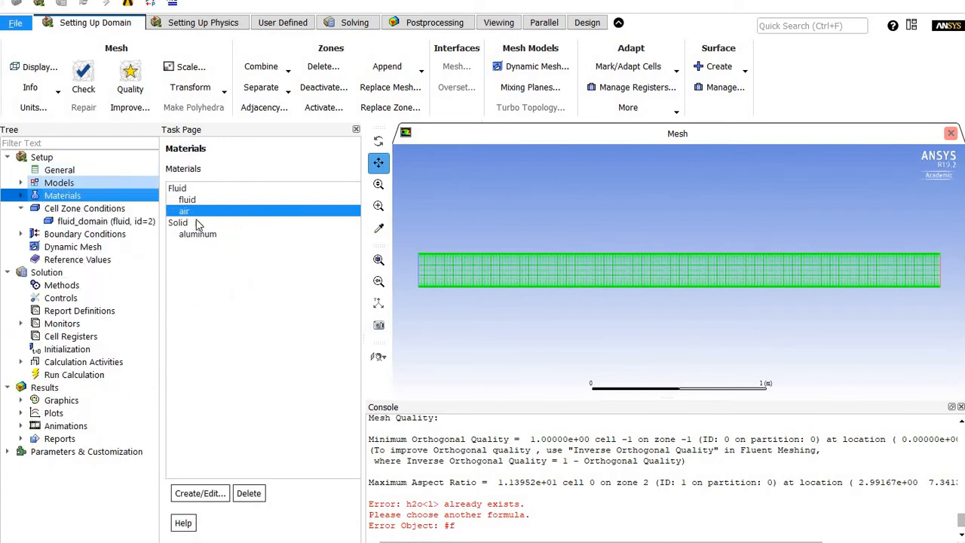
{"action": "left_click", "coordinate": [194, 213]}
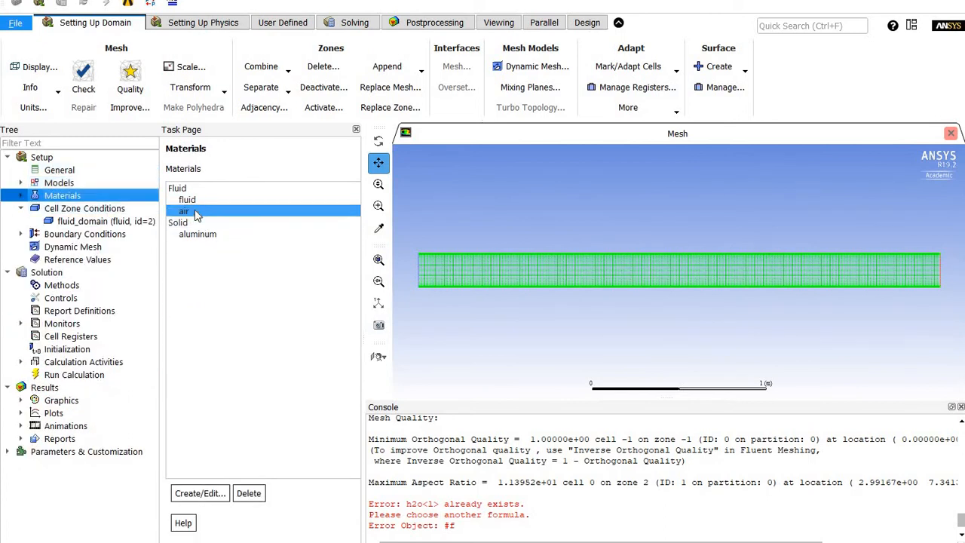
{"action": "left_click", "coordinate": [248, 493]}
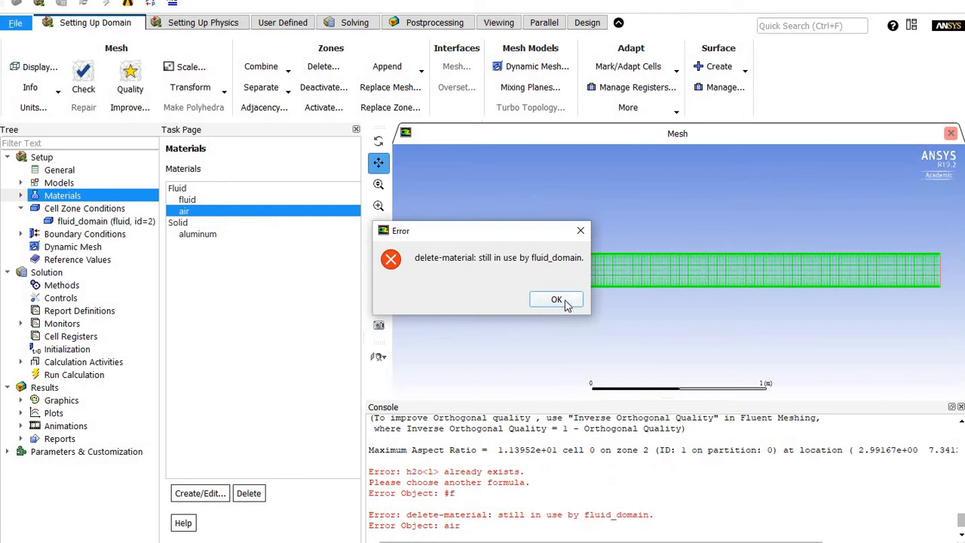
{"action": "left_click", "coordinate": [555, 300]}
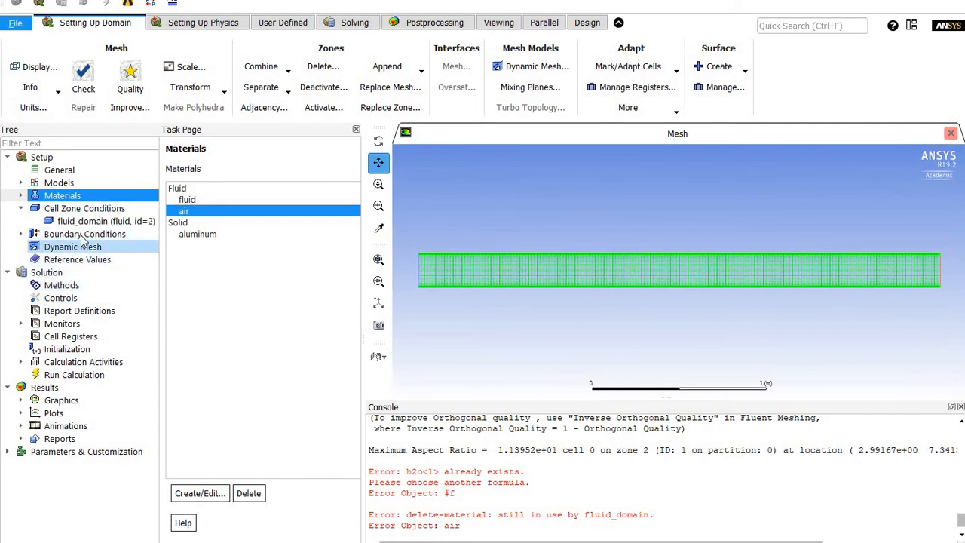
Change the material of the fluid_domain cell zone from air back to fluid.
{"action": "double_click", "coordinate": [85, 209]}
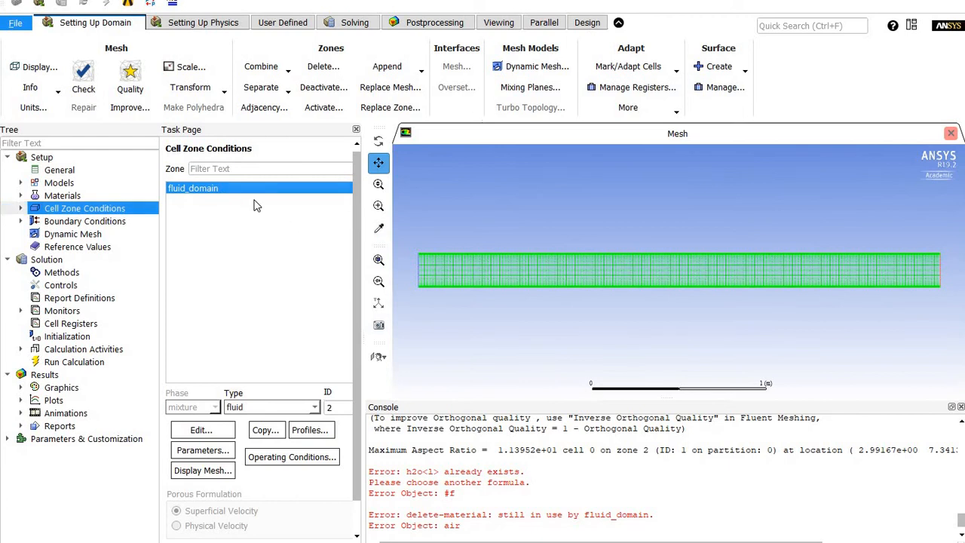
{"action": "double_click", "coordinate": [238, 194]}
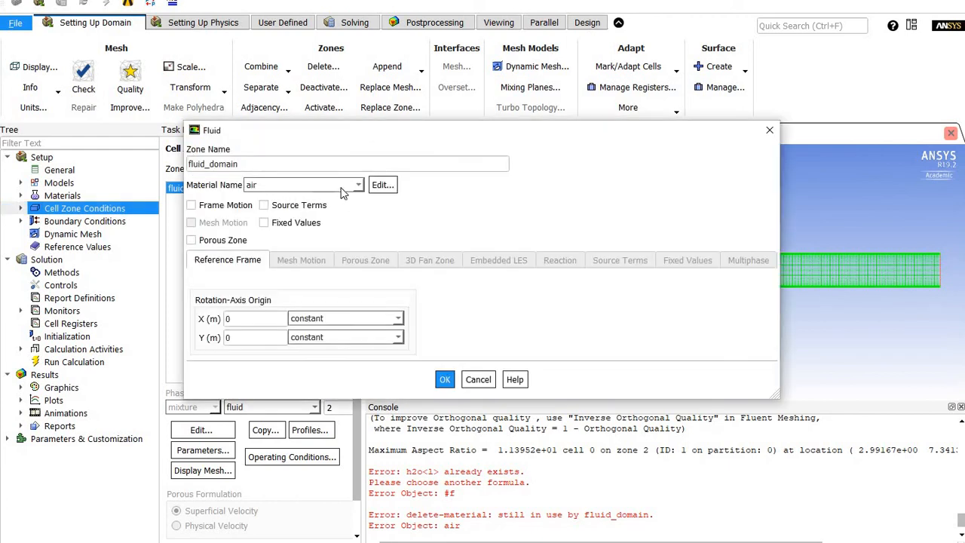
{"action": "left_click", "coordinate": [351, 187]}
{"action": "left_click", "coordinate": [271, 197]}
{"action": "left_click", "coordinate": [442, 379]}
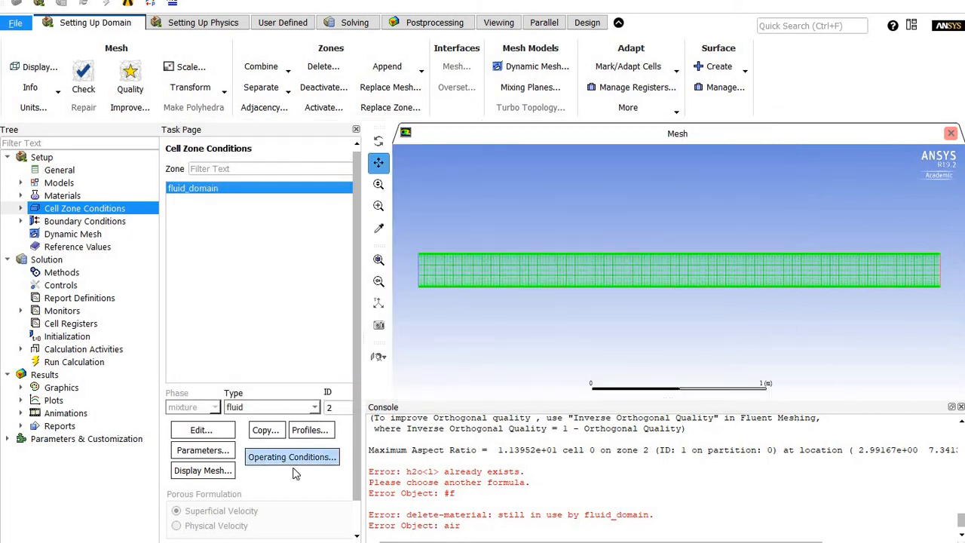
Check the operating pressure in the operating conditions against the atmospheric pressure on the PowerPoint problem slide.
{"action": "left_click", "coordinate": [298, 457]}
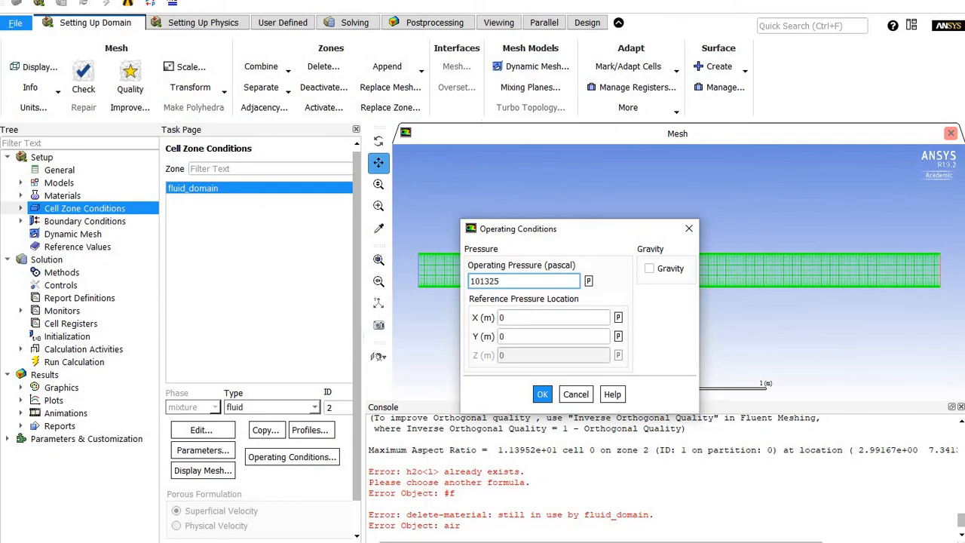
{"action": "key", "text": "alt+Tab"}
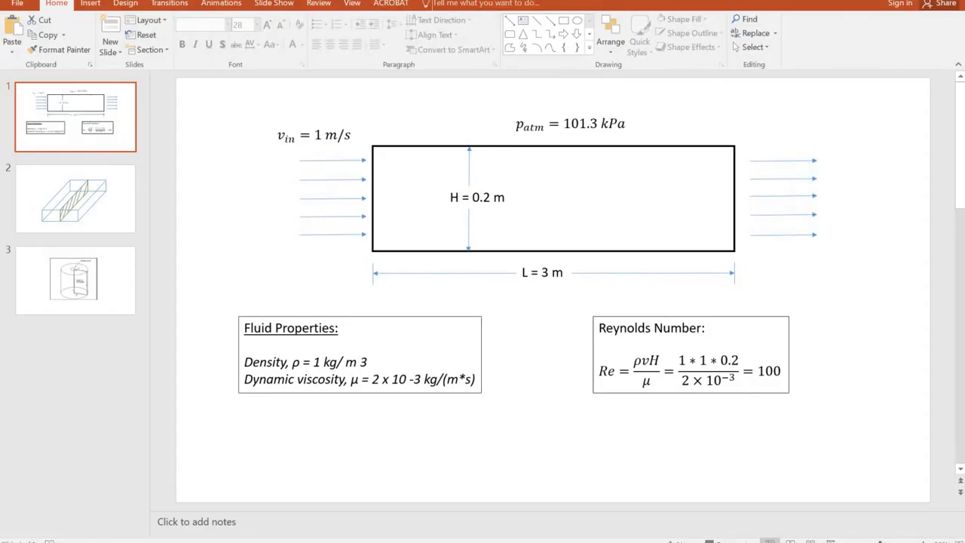
{"action": "key", "text": "alt+Tab"}
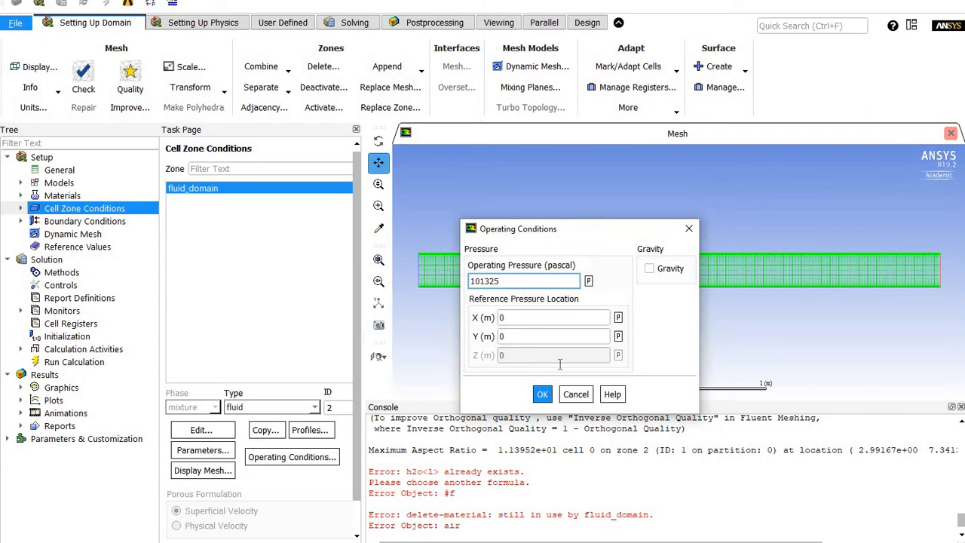
{"action": "left_click", "coordinate": [578, 397]}
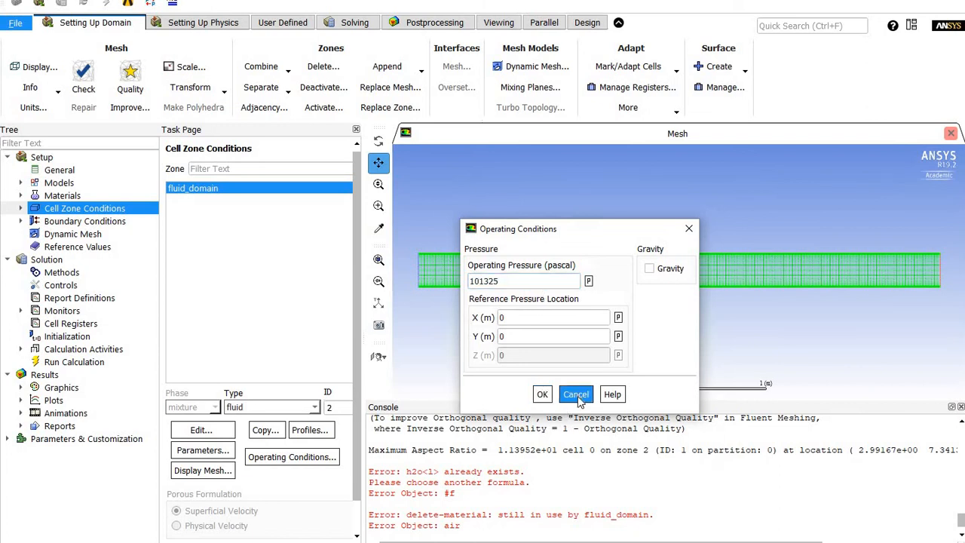
Delete the material air from the case's fluid materials.
{"action": "left_click", "coordinate": [66, 197]}
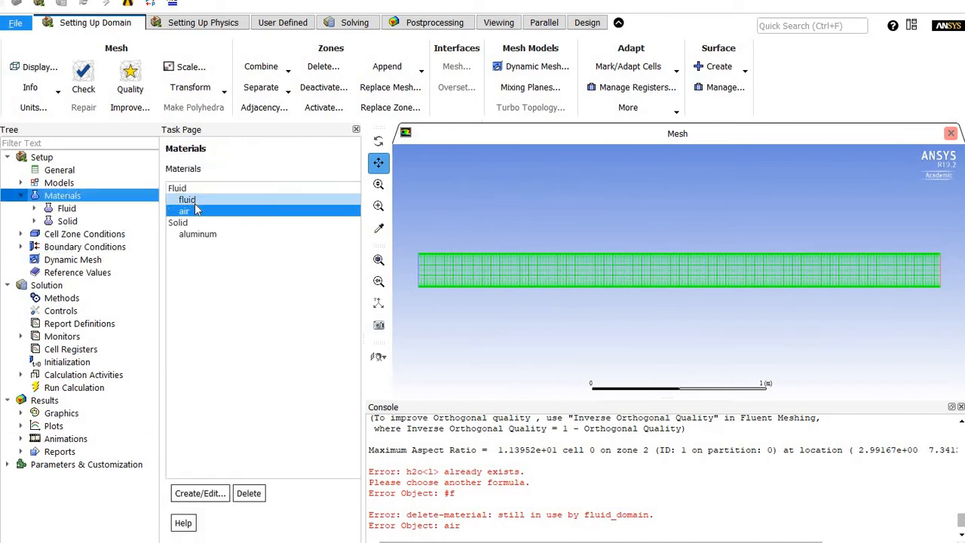
{"action": "left_click", "coordinate": [248, 494]}
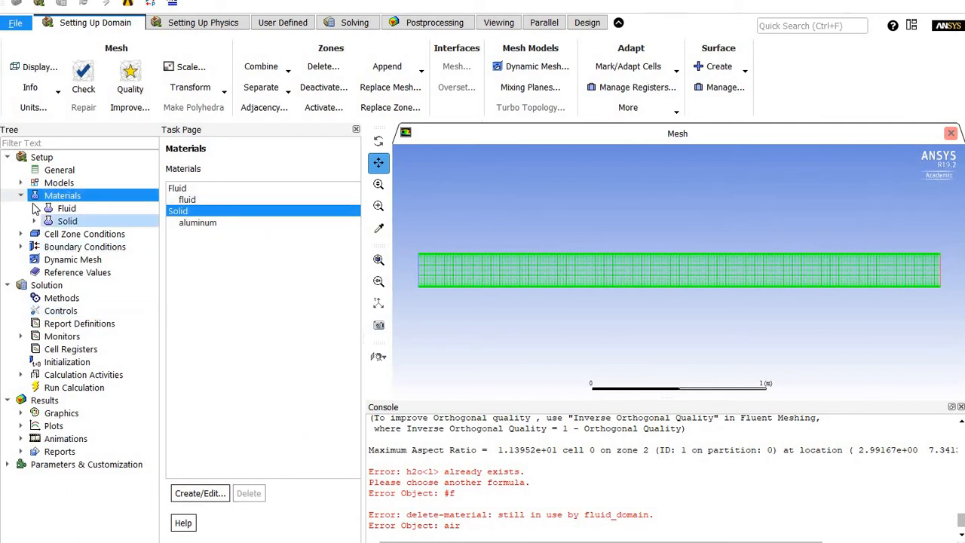
{"action": "left_click", "coordinate": [20, 195]}
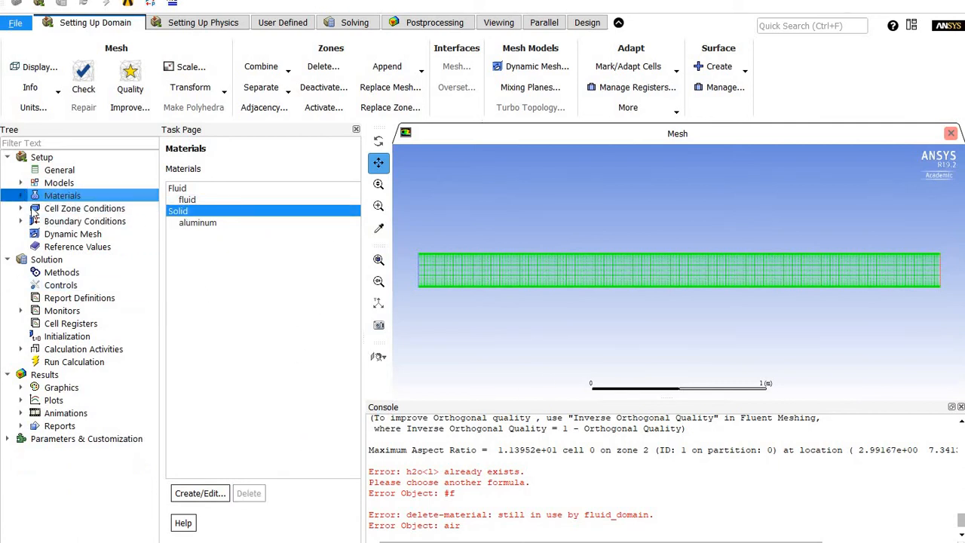
Examine the boundary zones of the channel and the boundary type assigned to each one.
{"action": "double_click", "coordinate": [78, 221]}
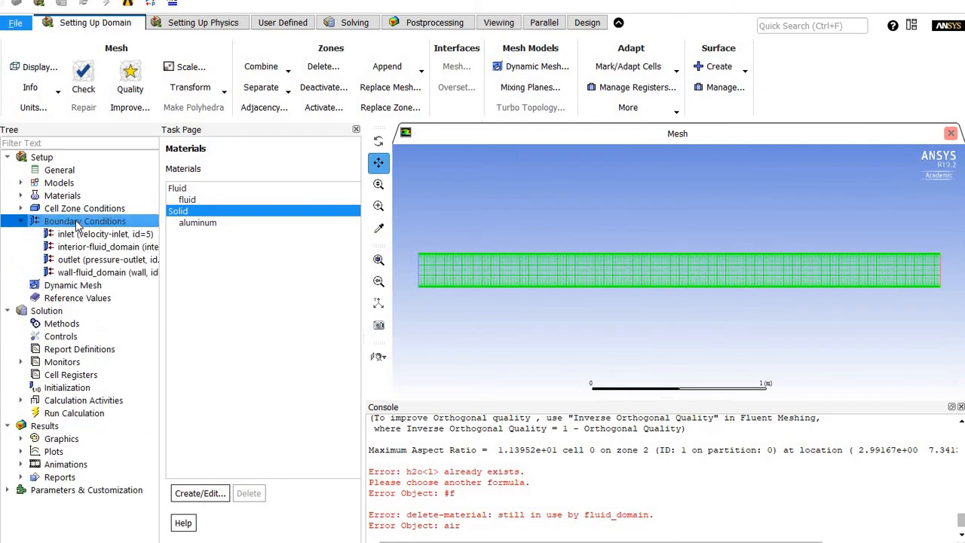
{"action": "left_click", "coordinate": [212, 190]}
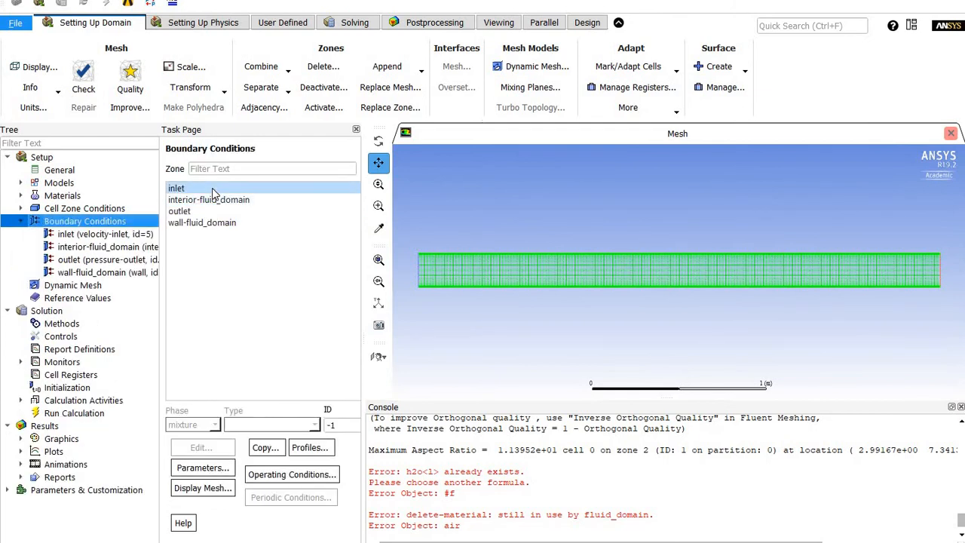
{"action": "left_click", "coordinate": [197, 200]}
{"action": "left_click", "coordinate": [194, 222]}
{"action": "left_click", "coordinate": [196, 200]}
{"action": "left_click", "coordinate": [199, 189]}
{"action": "left_click", "coordinate": [198, 211]}
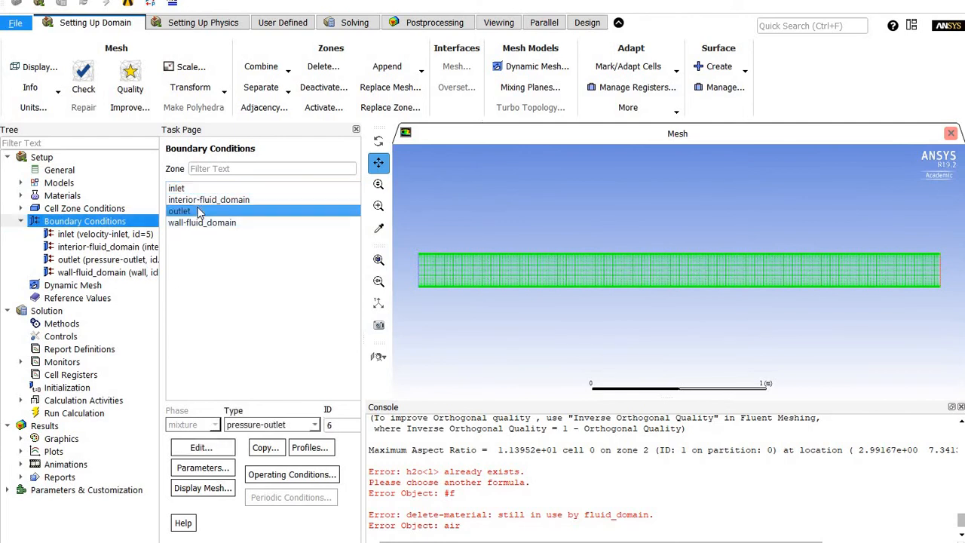
{"action": "left_click", "coordinate": [198, 201]}
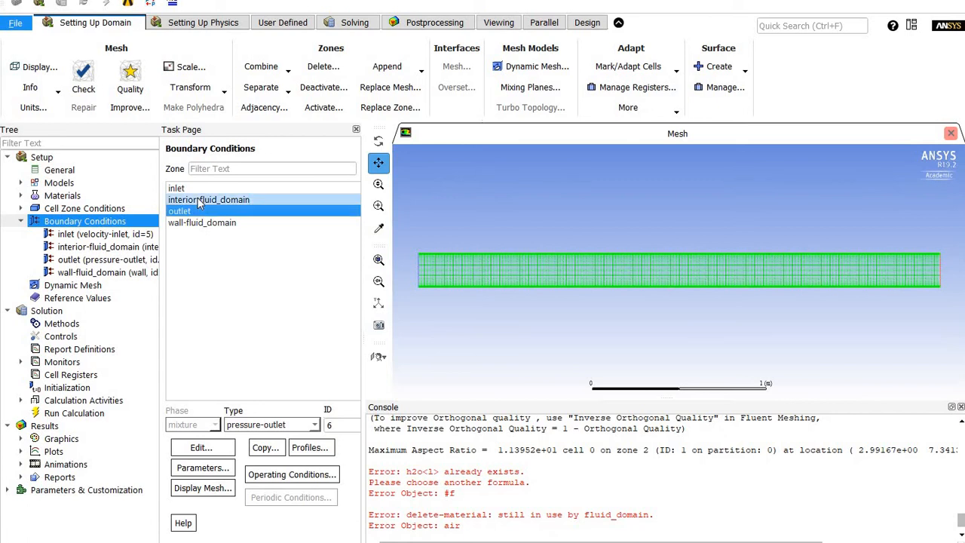
{"action": "left_click", "coordinate": [200, 212]}
Set the inlet's velocity magnitude to 1 m/s, normal to the boundary, and review its boundary type and velocity specification options.
{"action": "left_click", "coordinate": [212, 189]}
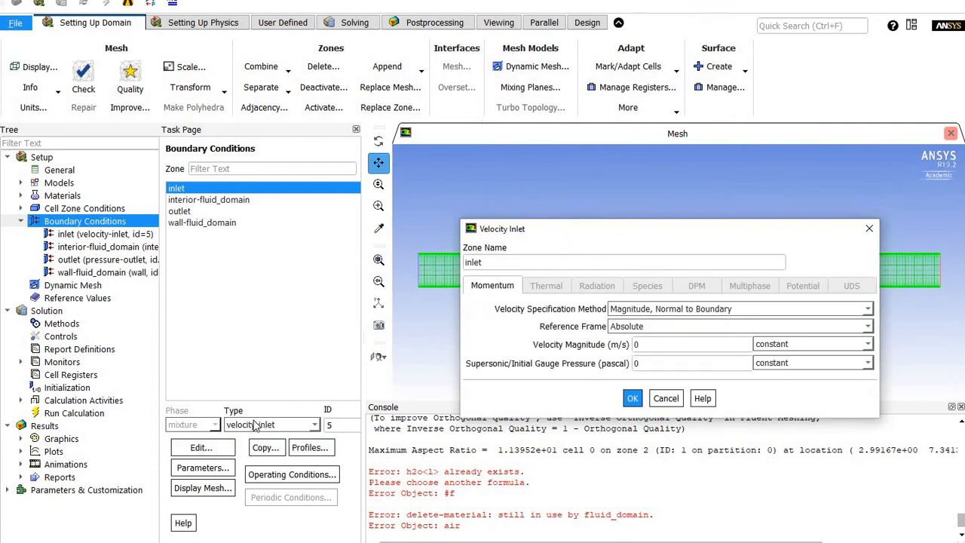
{"action": "left_click", "coordinate": [313, 425]}
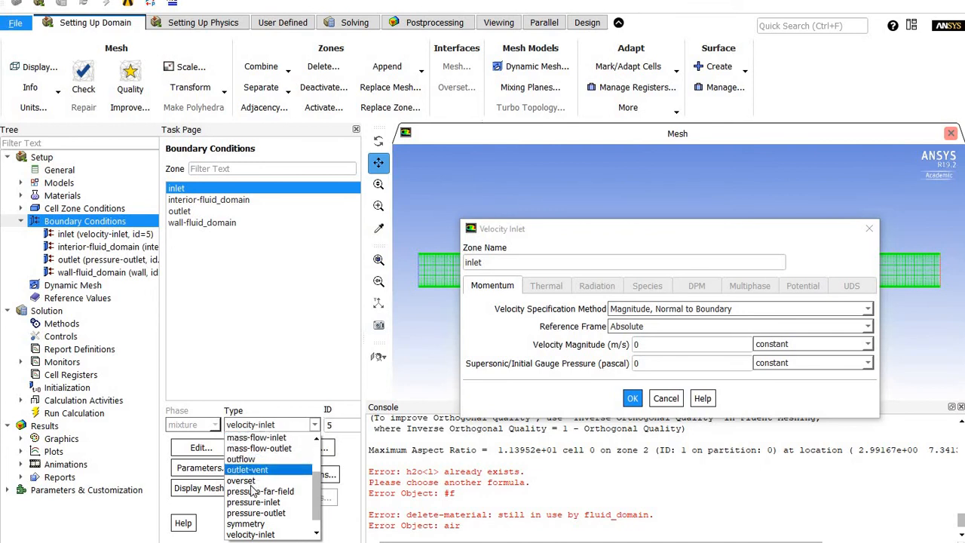
{"action": "left_click", "coordinate": [277, 373]}
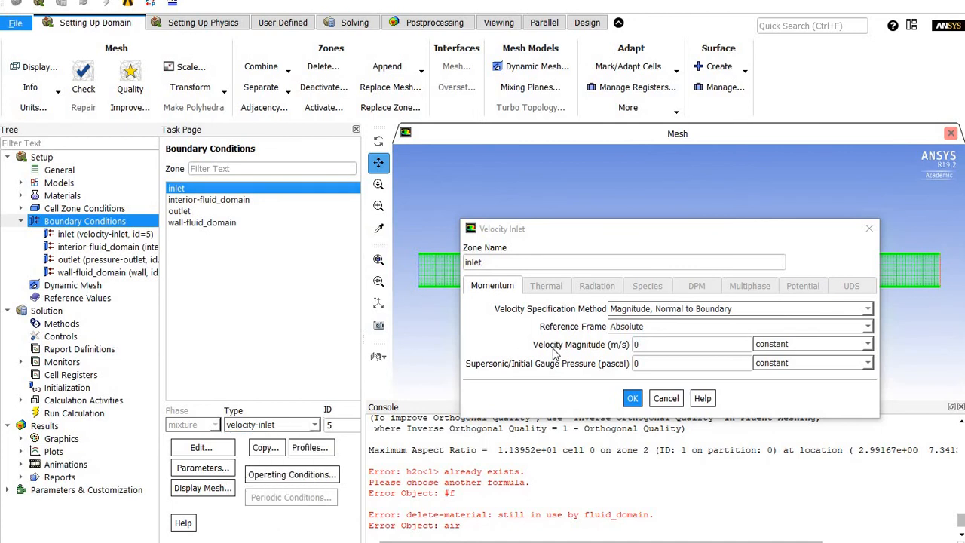
{"action": "left_click", "coordinate": [683, 347]}
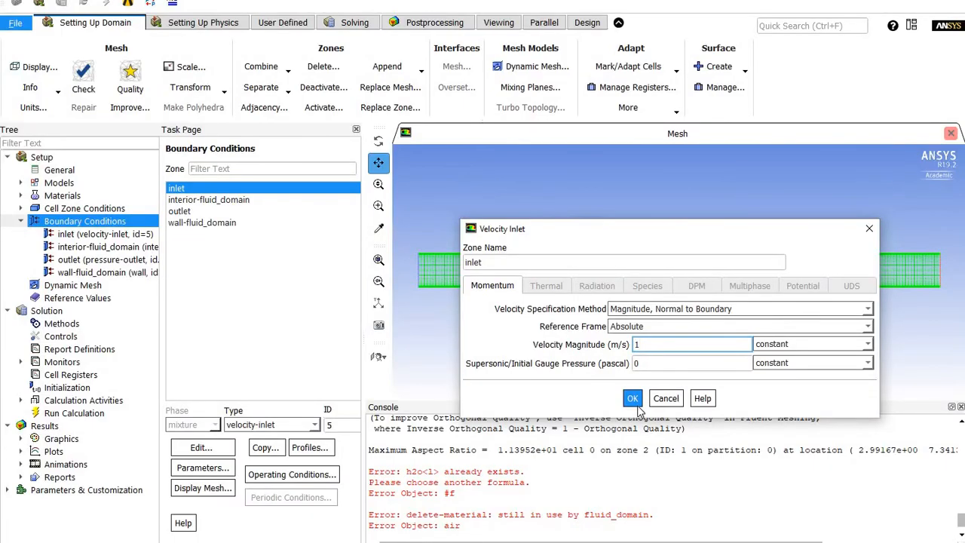
{"action": "left_click", "coordinate": [869, 310]}
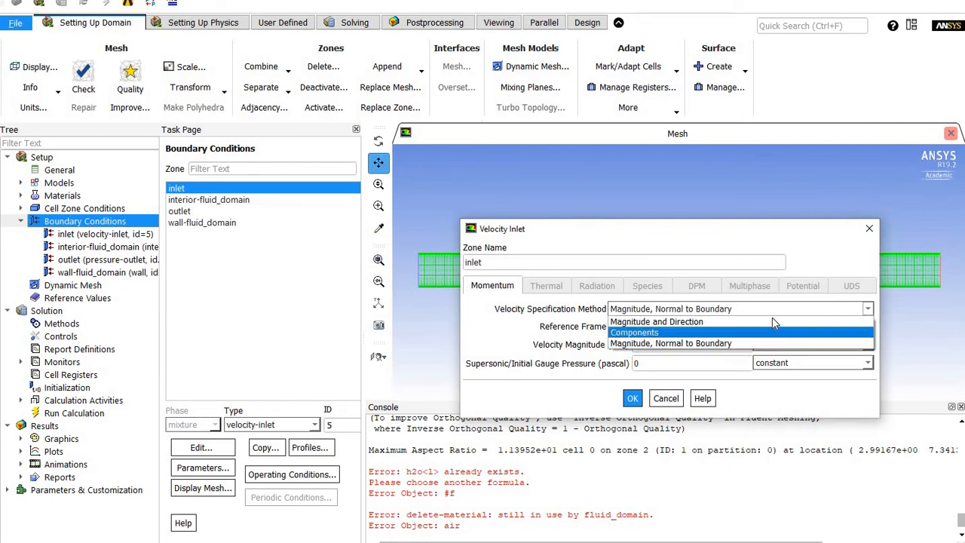
{"action": "left_click", "coordinate": [540, 345]}
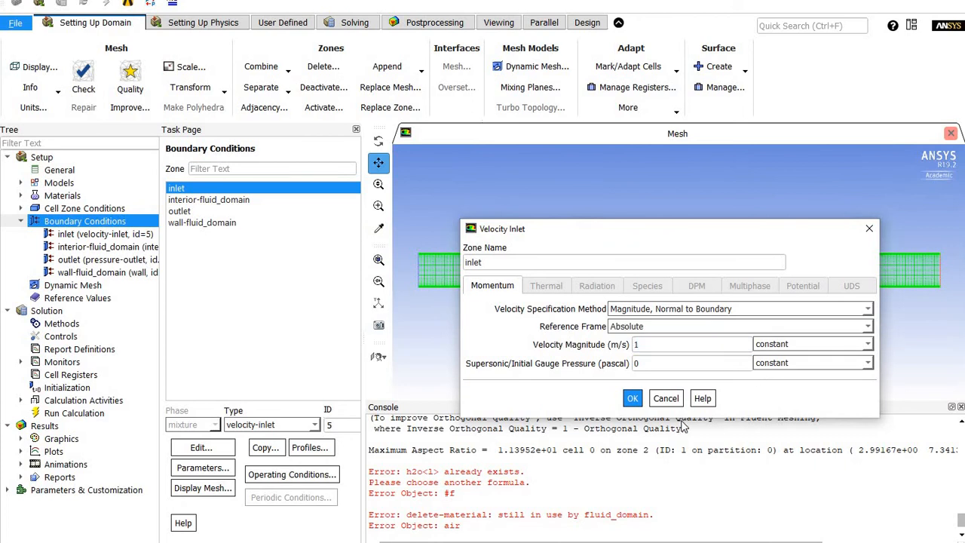
{"action": "left_click", "coordinate": [631, 399]}
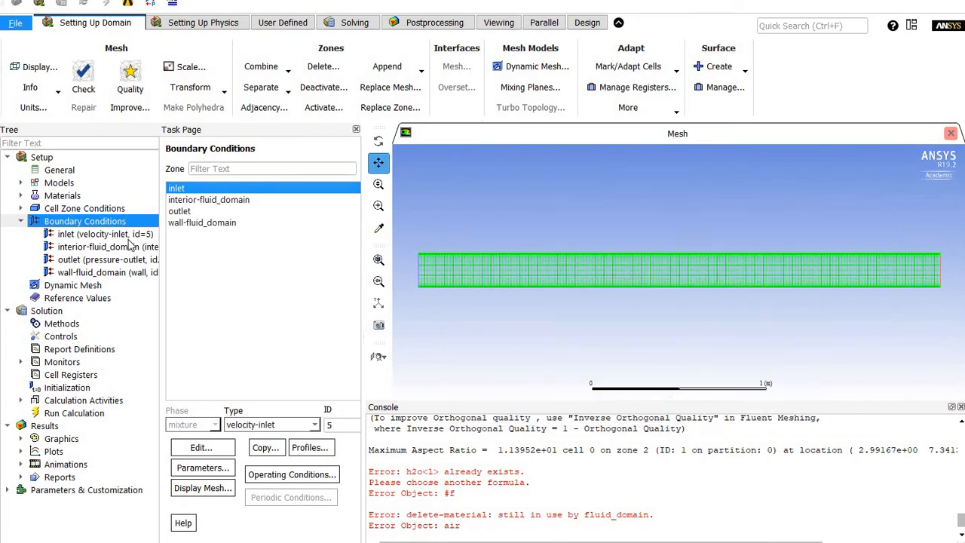
Review the outlet's pressure-outlet settings, including its gauge pressure, without changing them.
{"action": "left_click", "coordinate": [195, 212]}
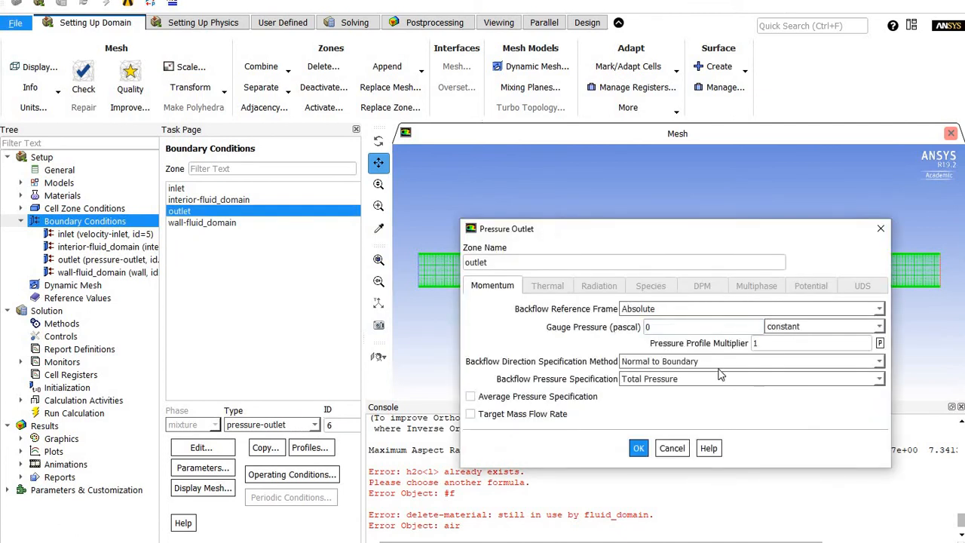
{"action": "left_click", "coordinate": [648, 328]}
{"action": "left_click", "coordinate": [671, 449]}
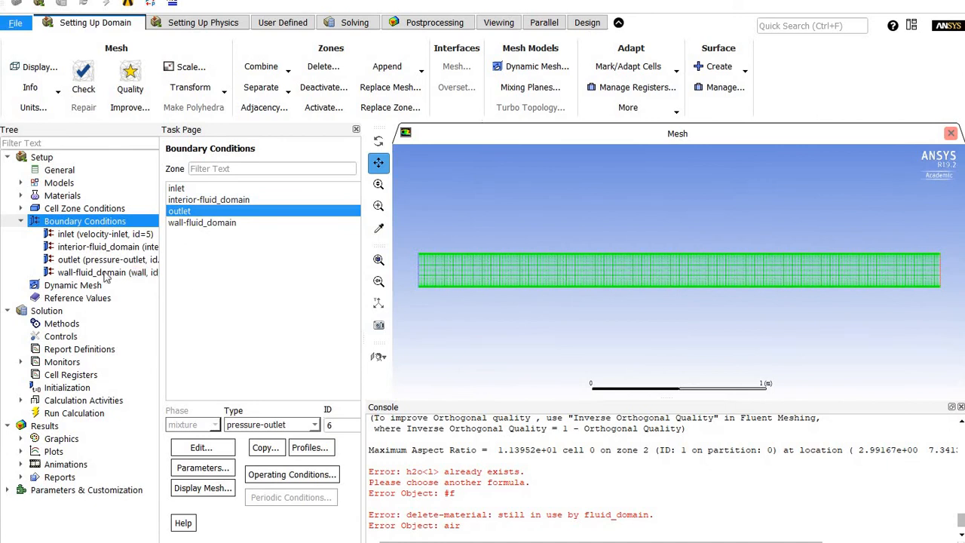
{"action": "left_click", "coordinate": [21, 221]}
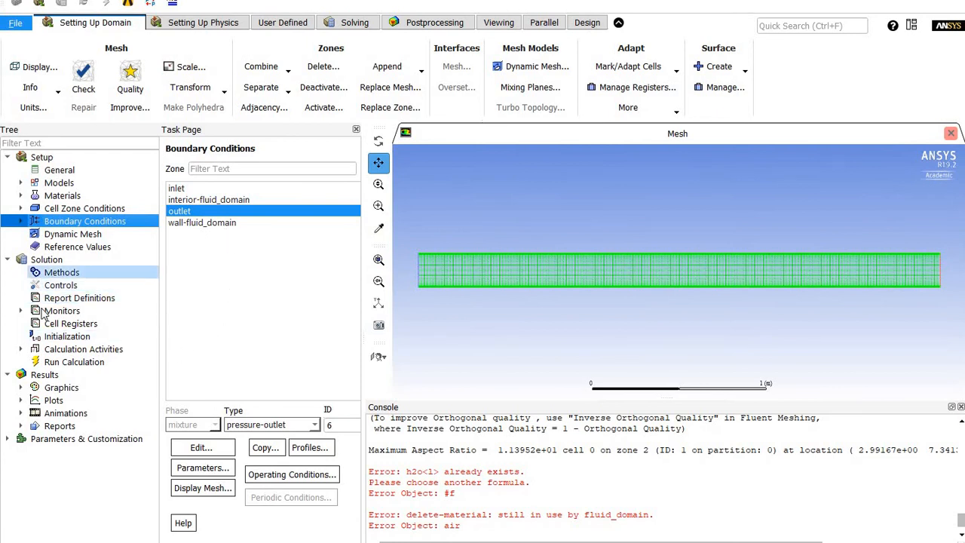
Review the solution methods with their pressure and momentum discretization options, and look at the report definitions.
{"action": "left_click", "coordinate": [63, 235]}
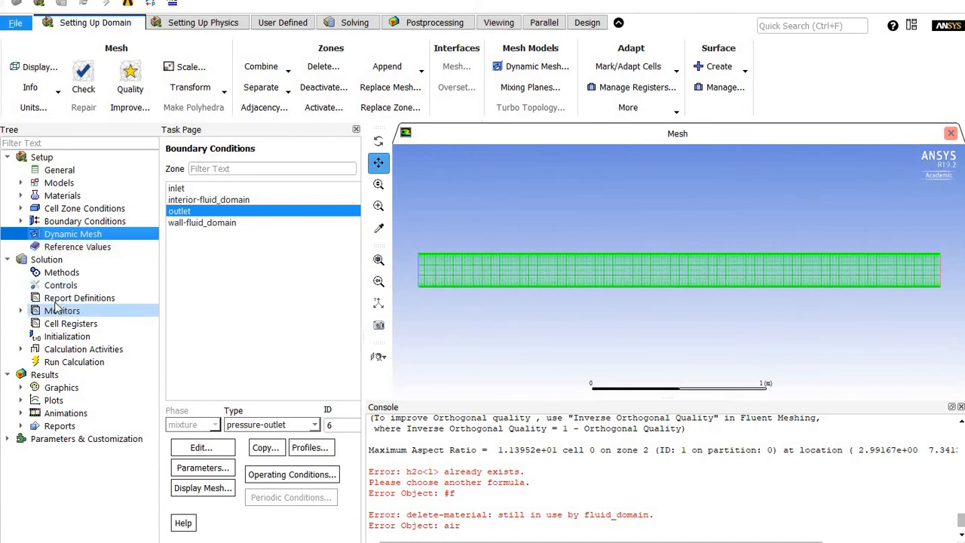
{"action": "left_click", "coordinate": [59, 273]}
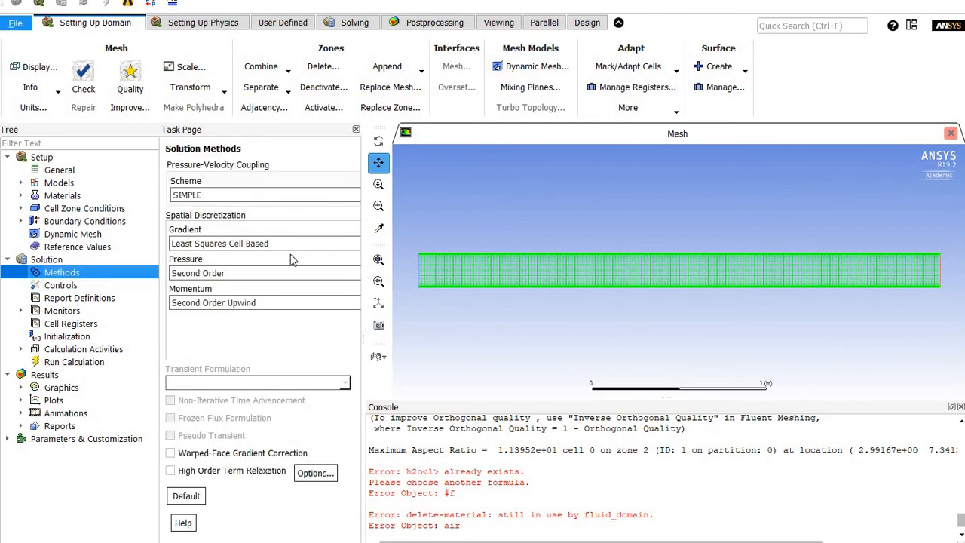
{"action": "left_click", "coordinate": [334, 273]}
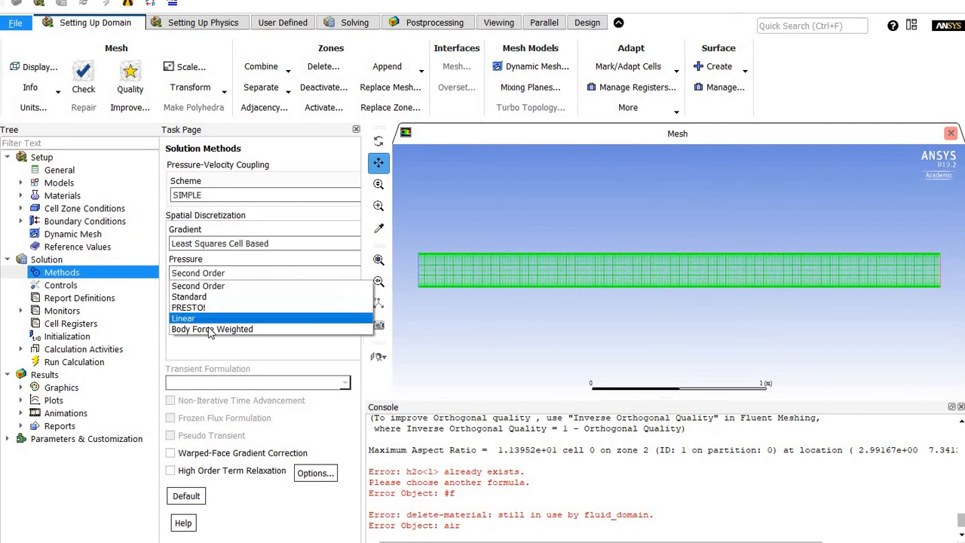
{"action": "left_click", "coordinate": [279, 355]}
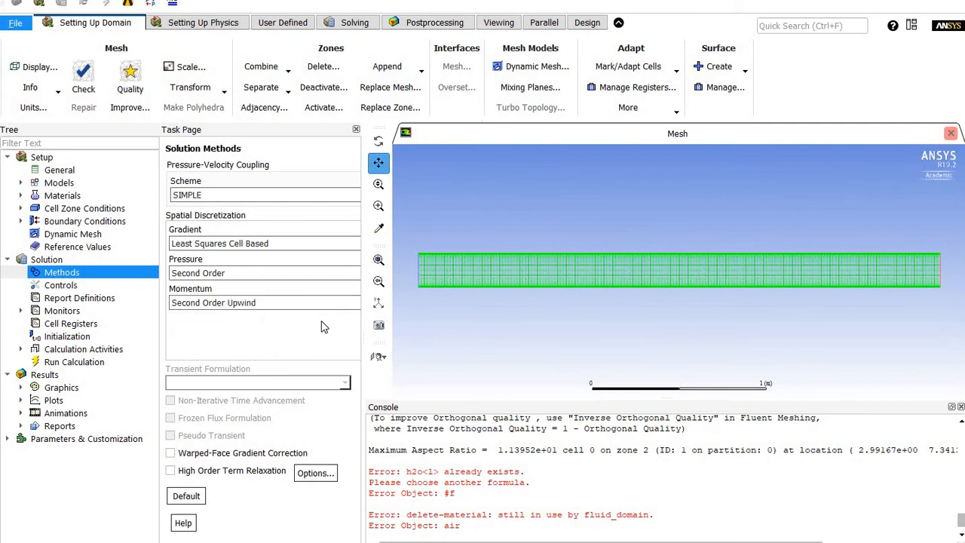
{"action": "left_click", "coordinate": [339, 304]}
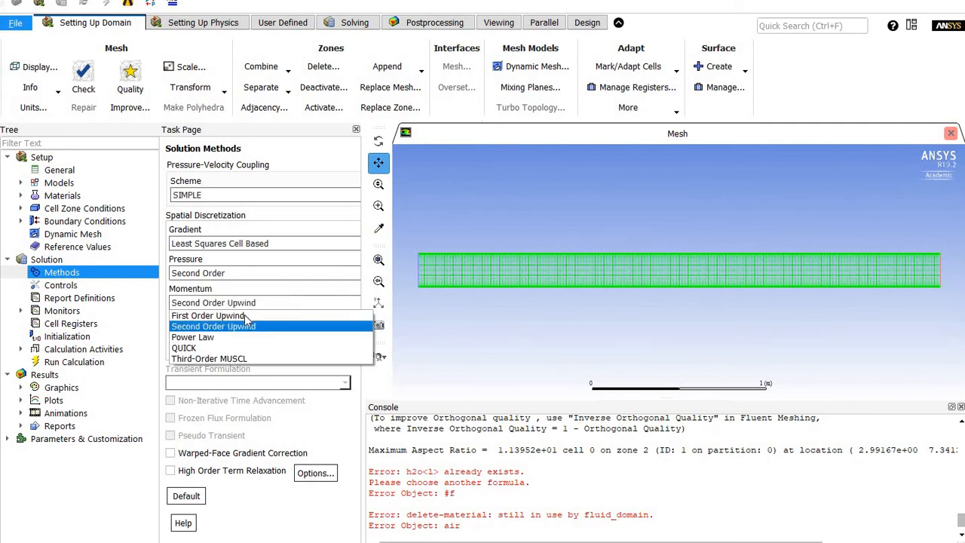
{"action": "left_click", "coordinate": [289, 392]}
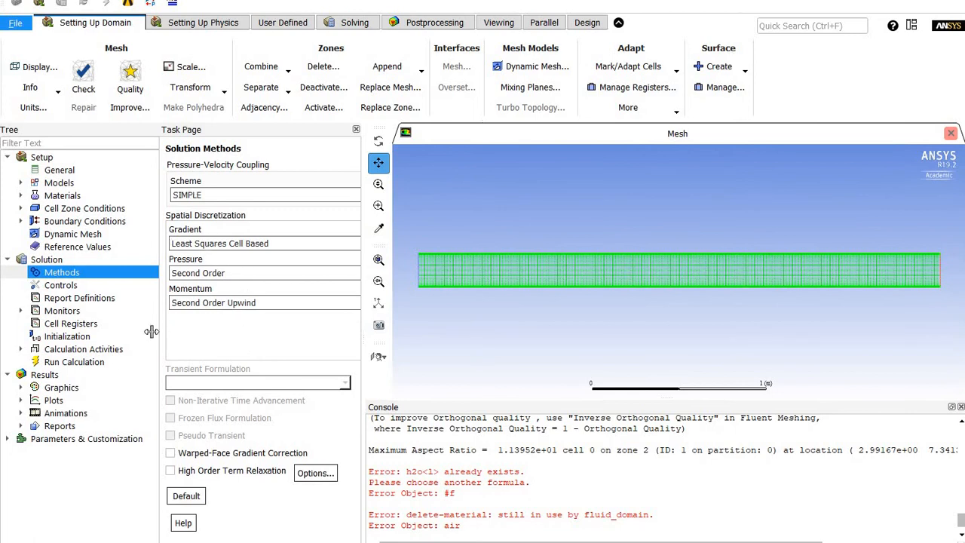
{"action": "left_click", "coordinate": [74, 299]}
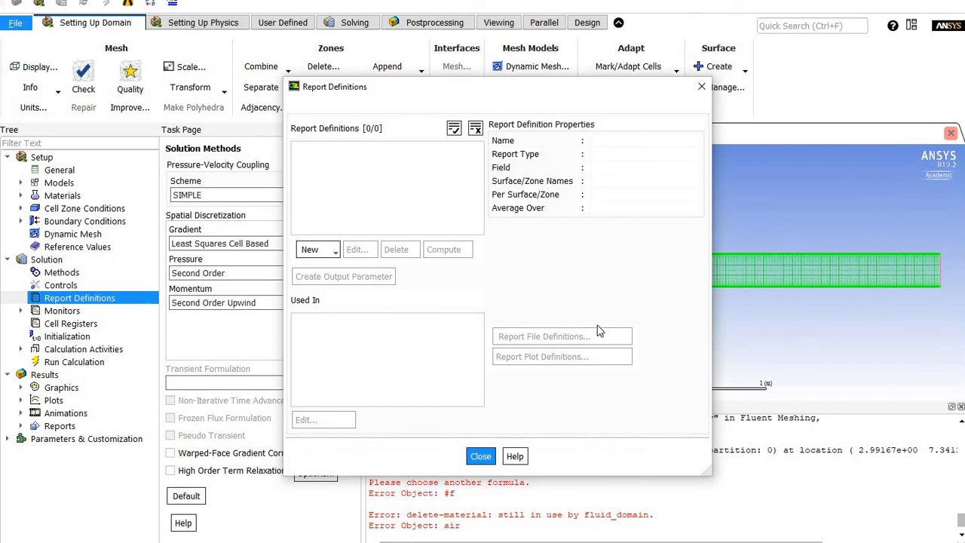
{"action": "left_click", "coordinate": [481, 456]}
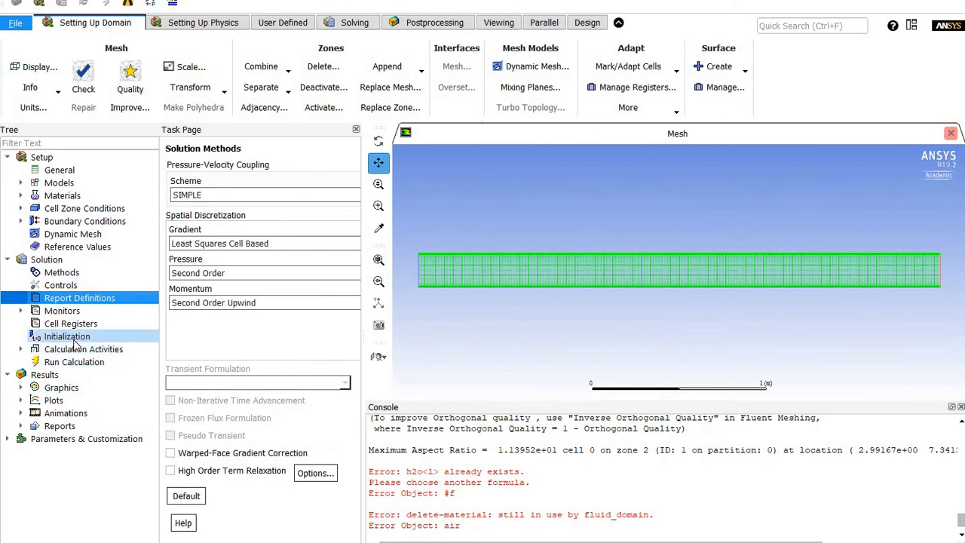
Set the absolute convergence criteria of the continuity, x-velocity and y-velocity residuals to 0.00001.
{"action": "double_click", "coordinate": [67, 311]}
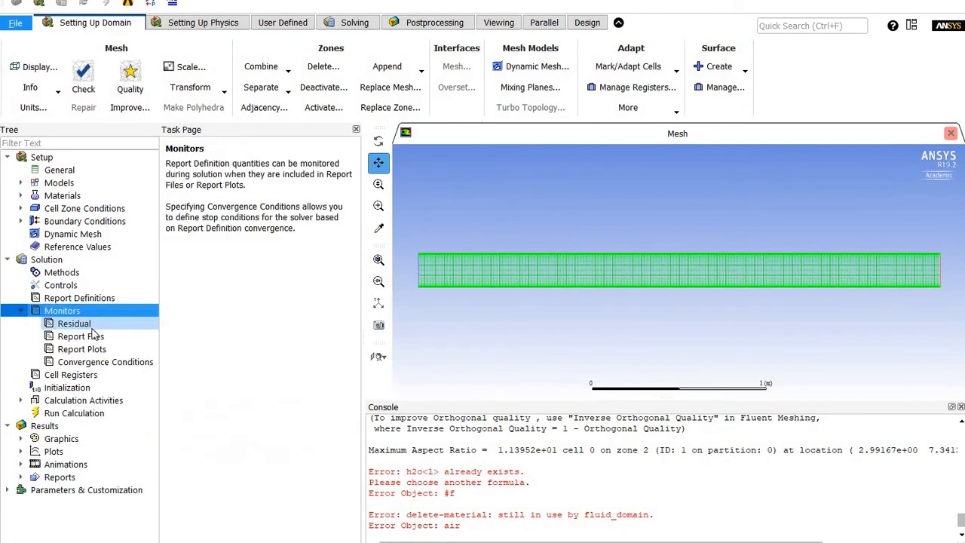
{"action": "double_click", "coordinate": [74, 323]}
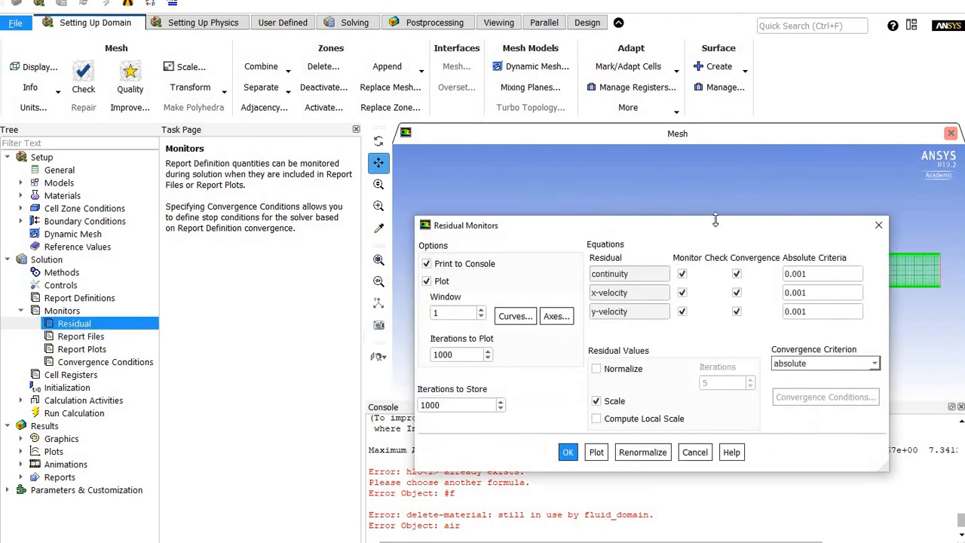
{"action": "left_click_drag", "start_coordinate": [713, 233], "coordinate": [540, 234]}
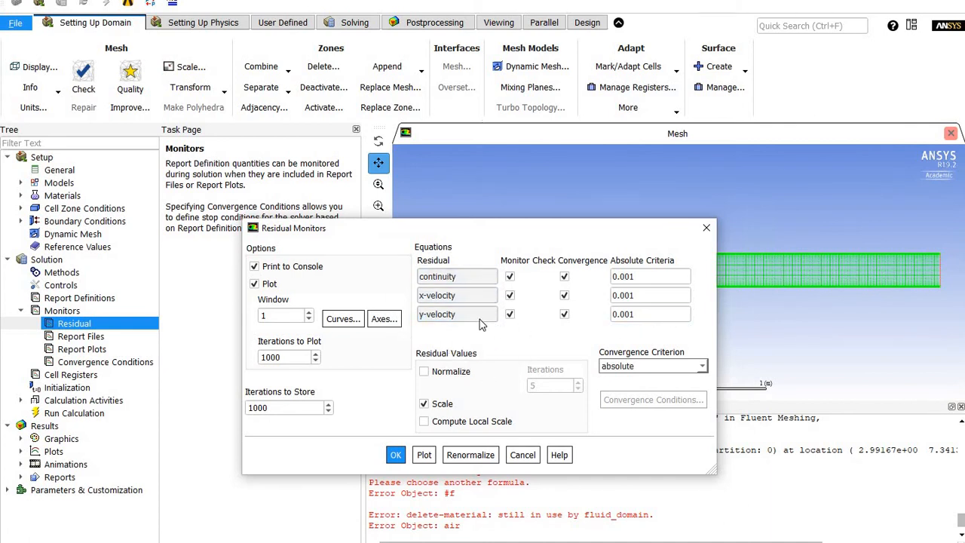
{"action": "left_click", "coordinate": [646, 294]}
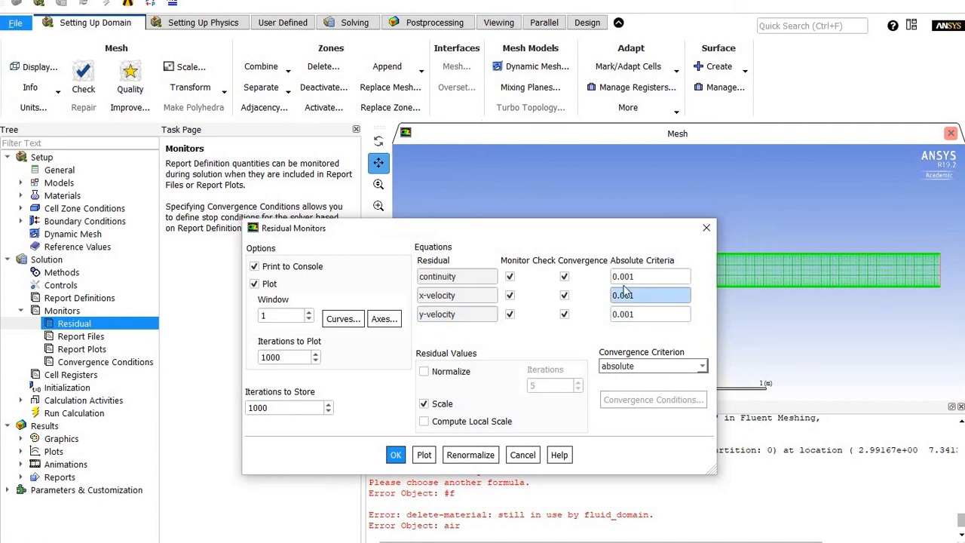
{"action": "left_click", "coordinate": [629, 277]}
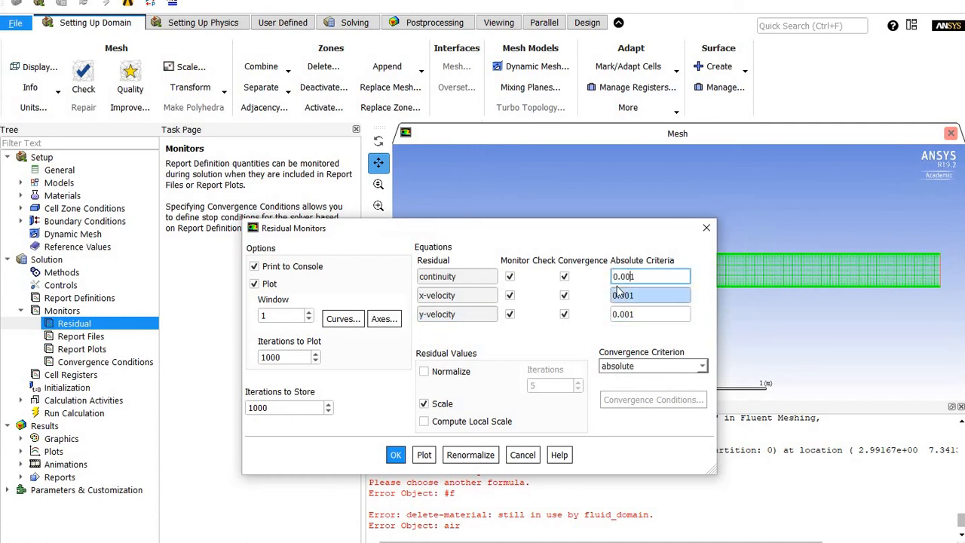
{"action": "type", "text": "00"}
{"action": "left_click", "coordinate": [626, 296]}
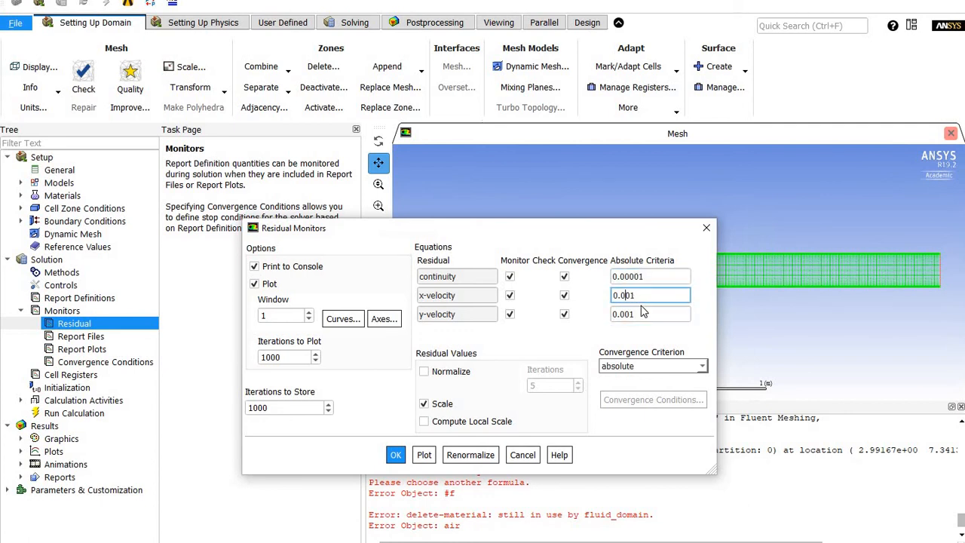
{"action": "type", "text": "00"}
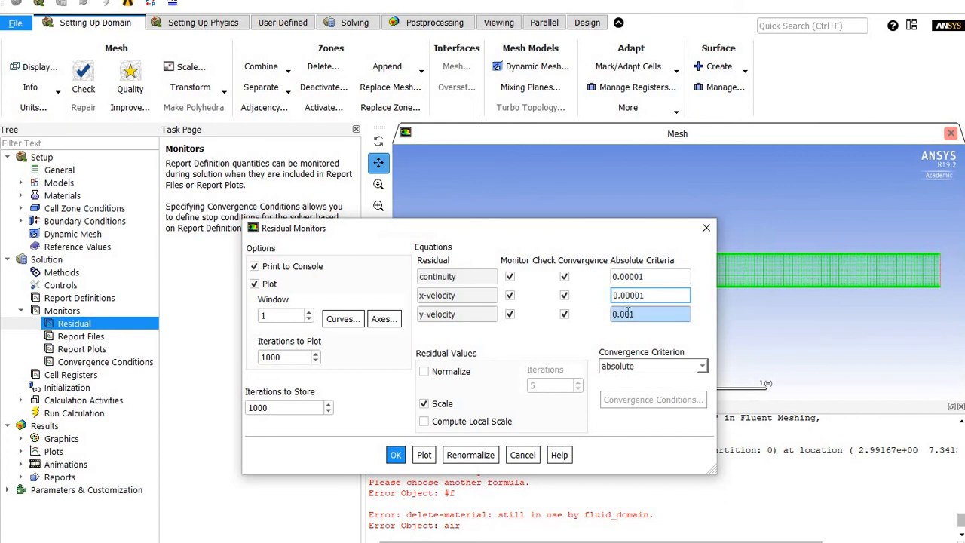
{"action": "left_click", "coordinate": [625, 314]}
{"action": "type", "text": "00"}
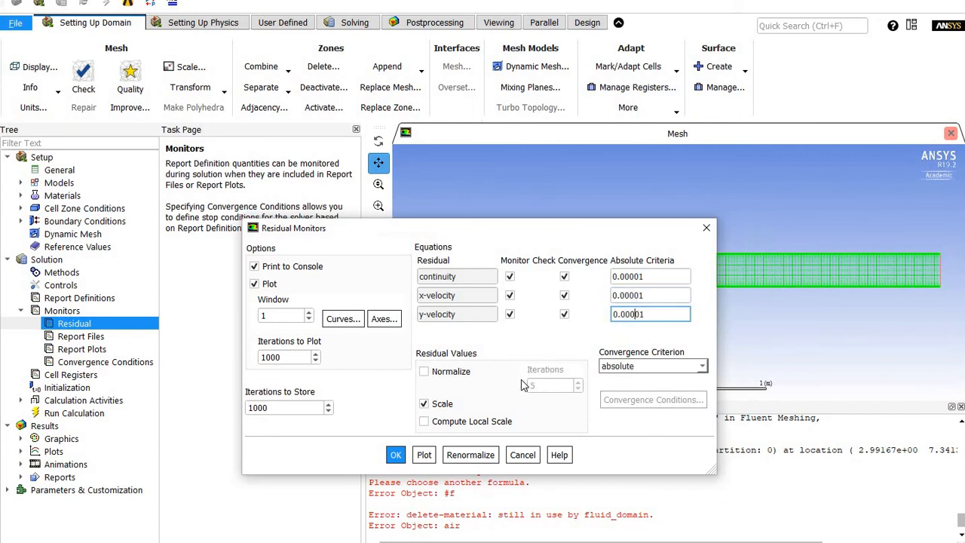
{"action": "left_click", "coordinate": [395, 457]}
{"action": "left_click", "coordinate": [395, 458]}
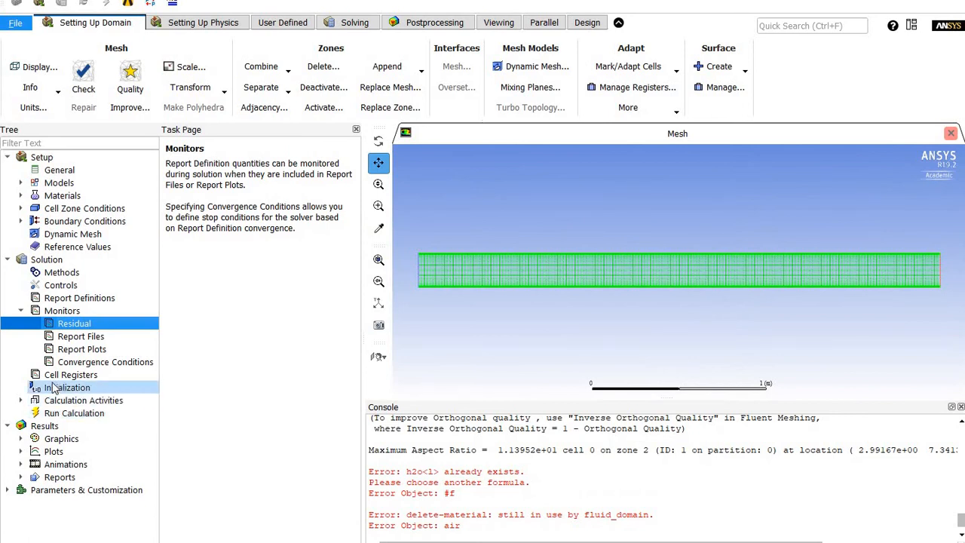
Compare the initialization methods and initialize the solution with Hybrid Initialization.
{"action": "left_click", "coordinate": [75, 389]}
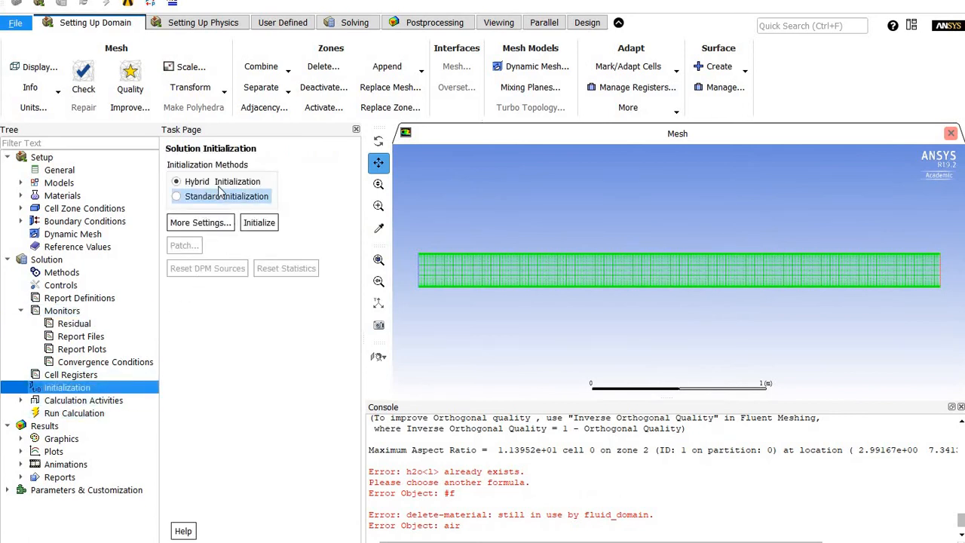
{"action": "left_click", "coordinate": [225, 196]}
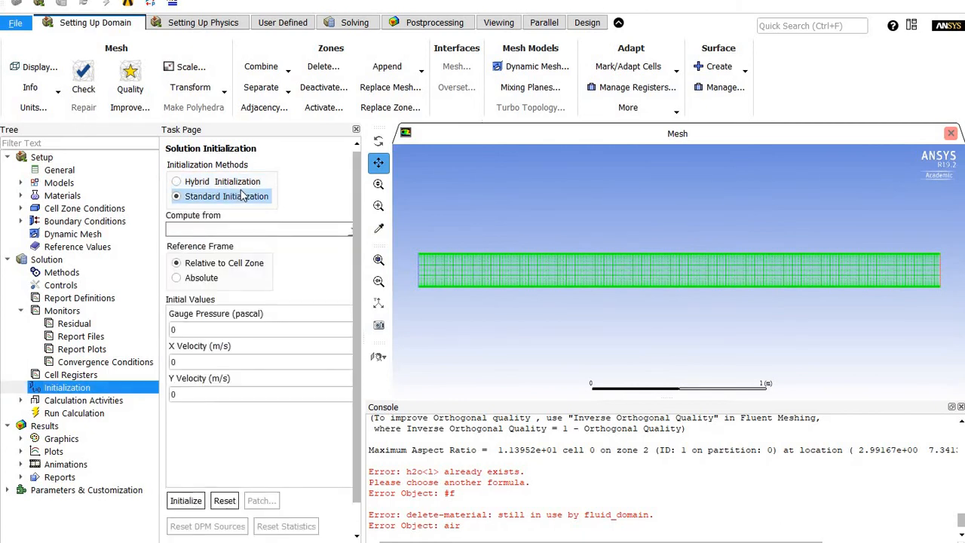
{"action": "left_click", "coordinate": [240, 181]}
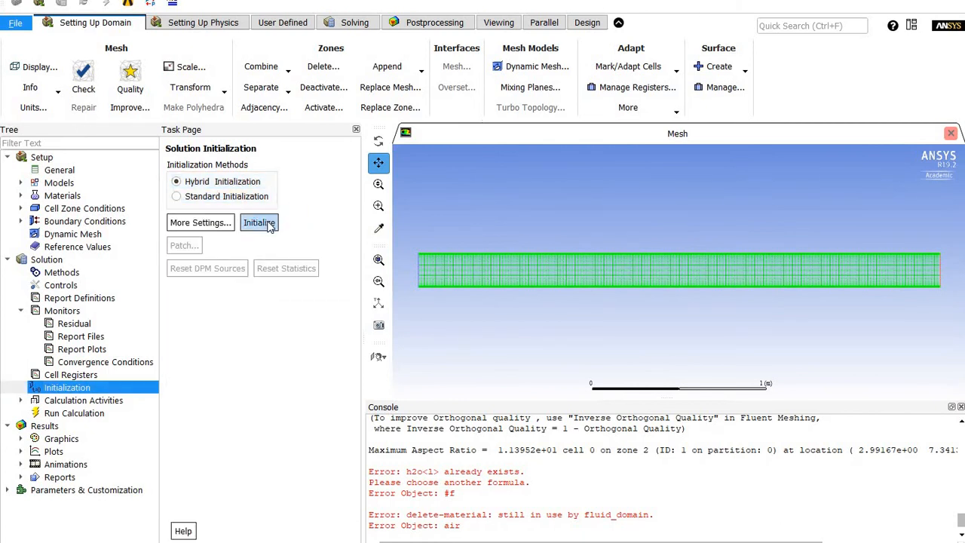
{"action": "left_click", "coordinate": [264, 224]}
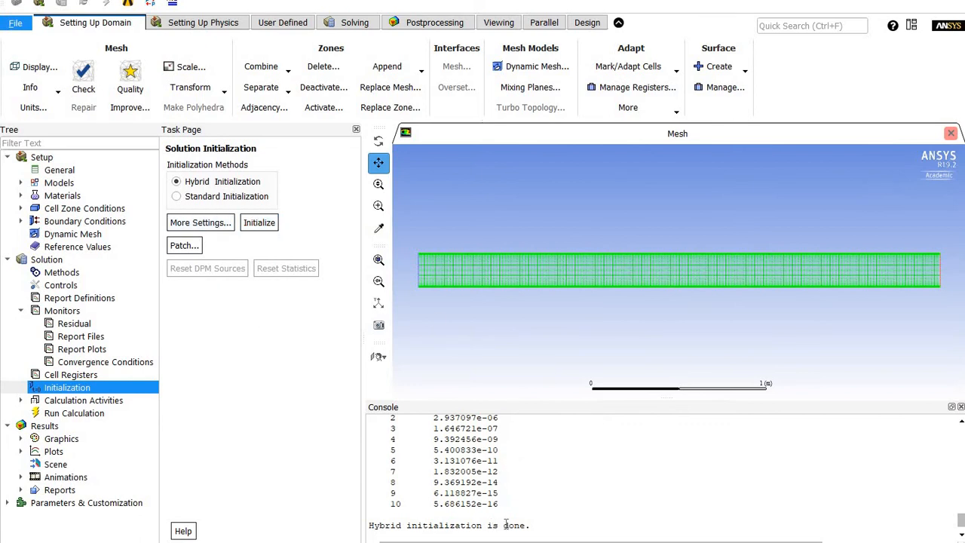
Switch the initialization method to Standard Initialization and try to initialize the solution again with it.
{"action": "left_click", "coordinate": [245, 200]}
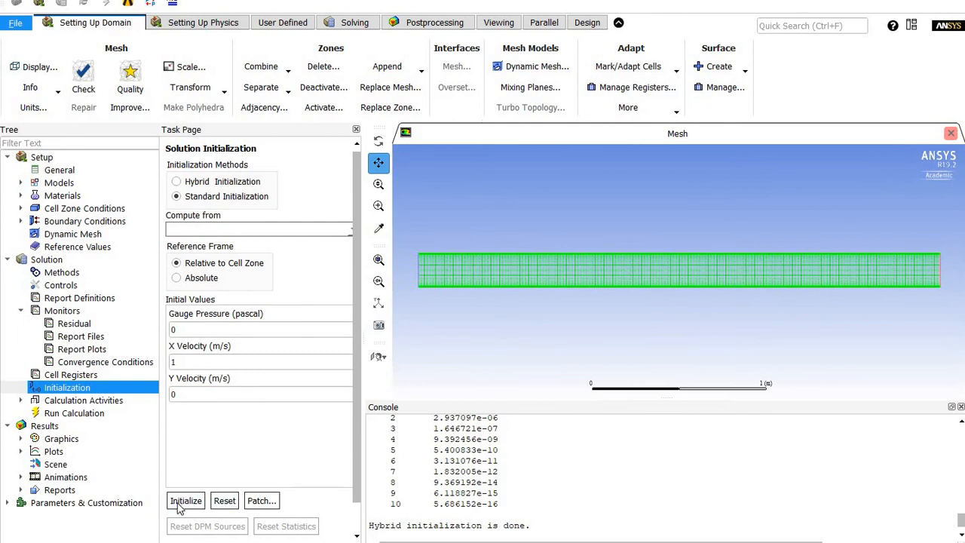
{"action": "left_click", "coordinate": [183, 502]}
{"action": "left_click", "coordinate": [646, 314]}
Run the calculation with the number of iterations set to 1000, and review the residual history in the console.
{"action": "left_click", "coordinate": [82, 417]}
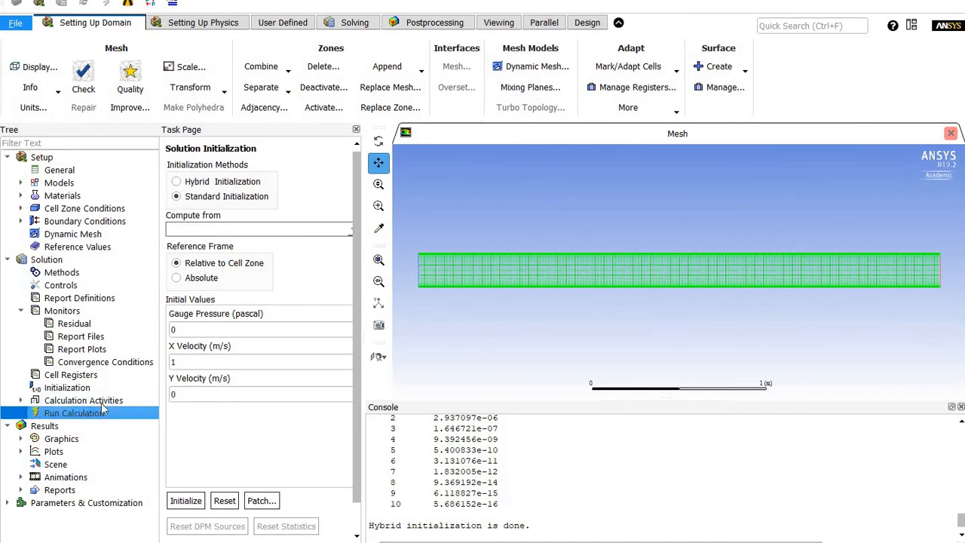
{"action": "left_click", "coordinate": [101, 402]}
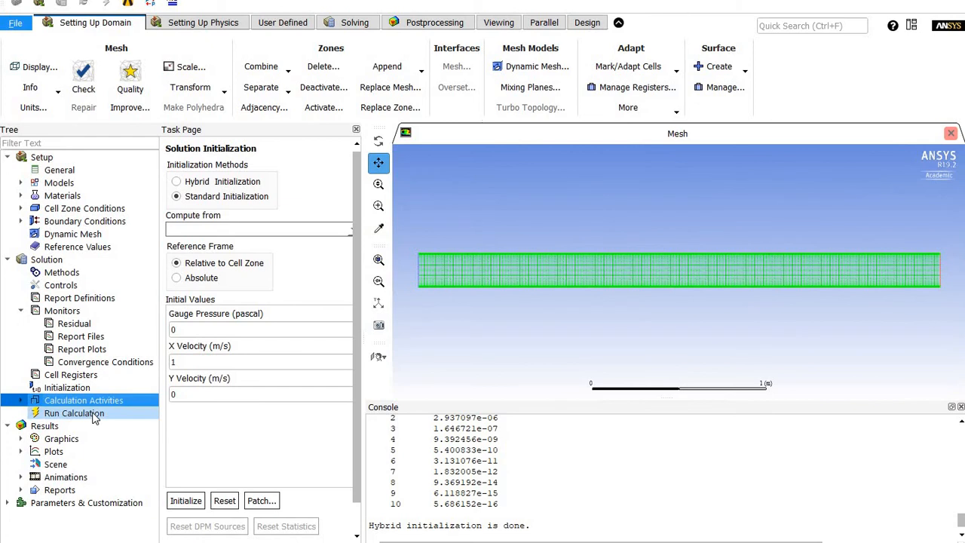
{"action": "left_click", "coordinate": [95, 414]}
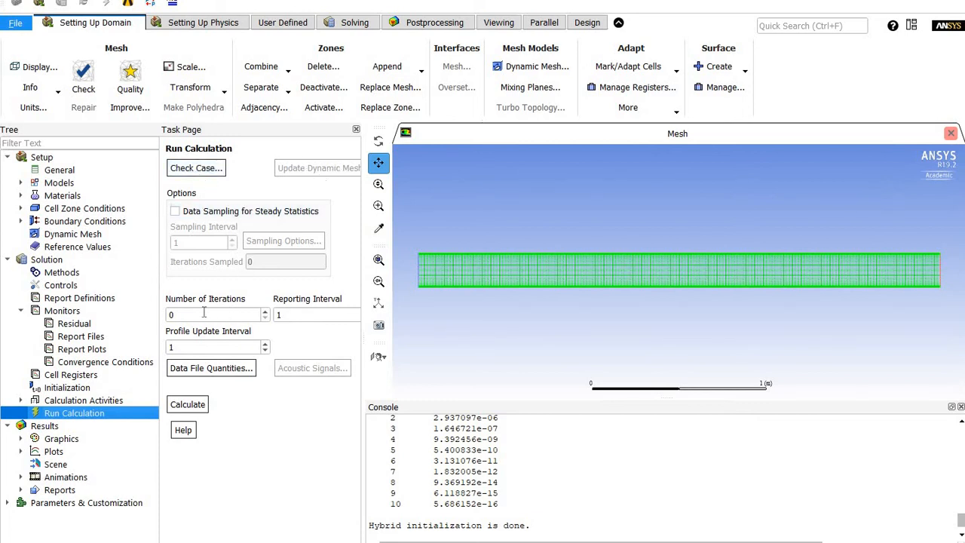
{"action": "double_click", "coordinate": [181, 314]}
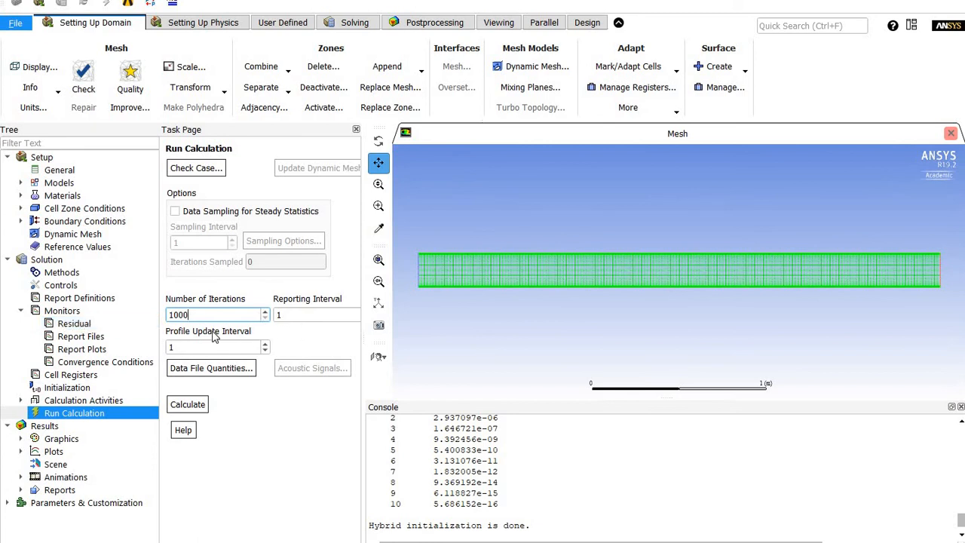
{"action": "left_click", "coordinate": [301, 312]}
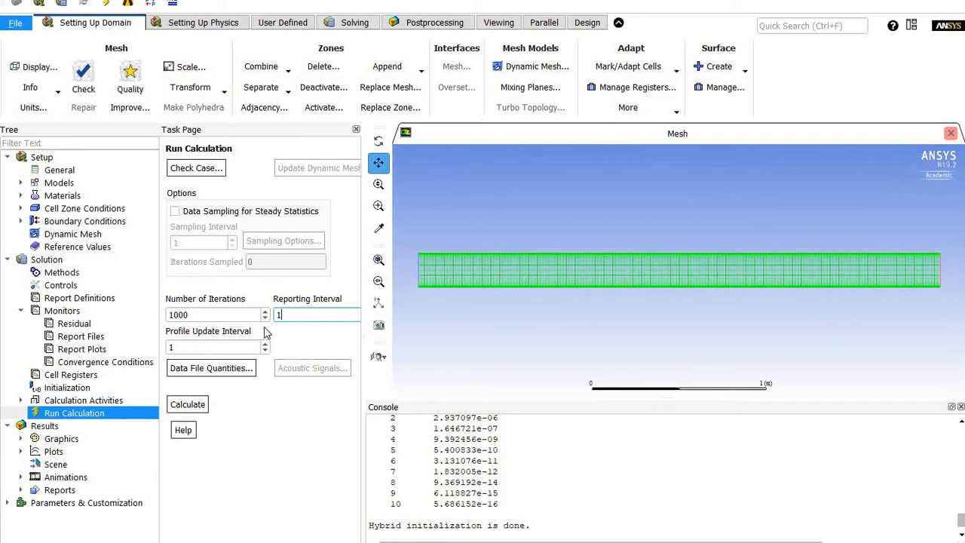
{"action": "left_click", "coordinate": [188, 405]}
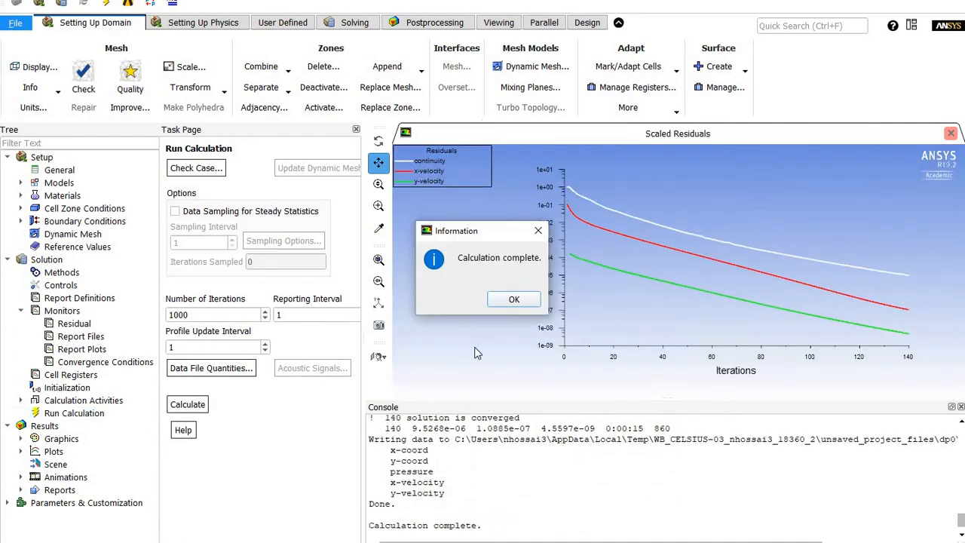
{"action": "left_click", "coordinate": [514, 299]}
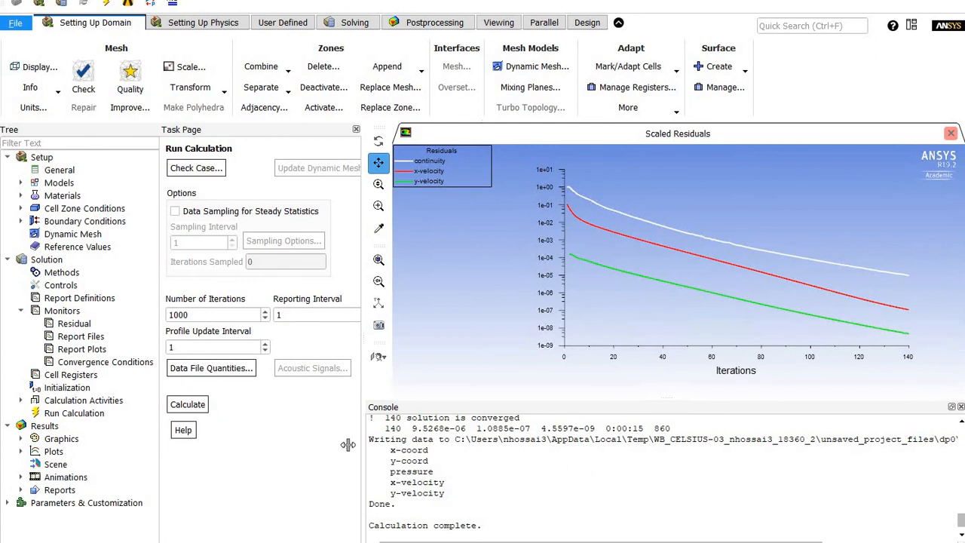
{"action": "scroll", "coordinate": [449, 450], "scroll_direction": "up", "scroll_amount": 3}
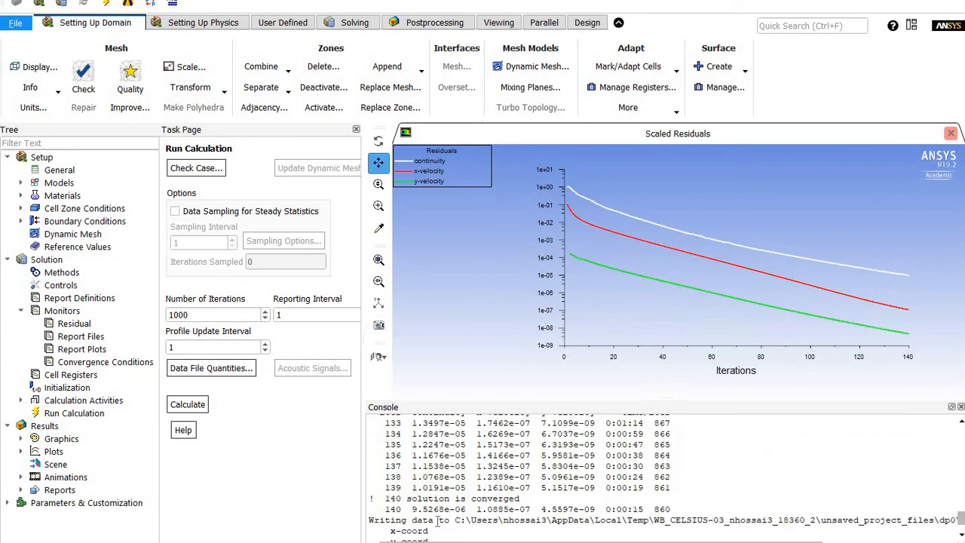
{"action": "scroll", "coordinate": [430, 442], "scroll_direction": "up", "scroll_amount": 3}
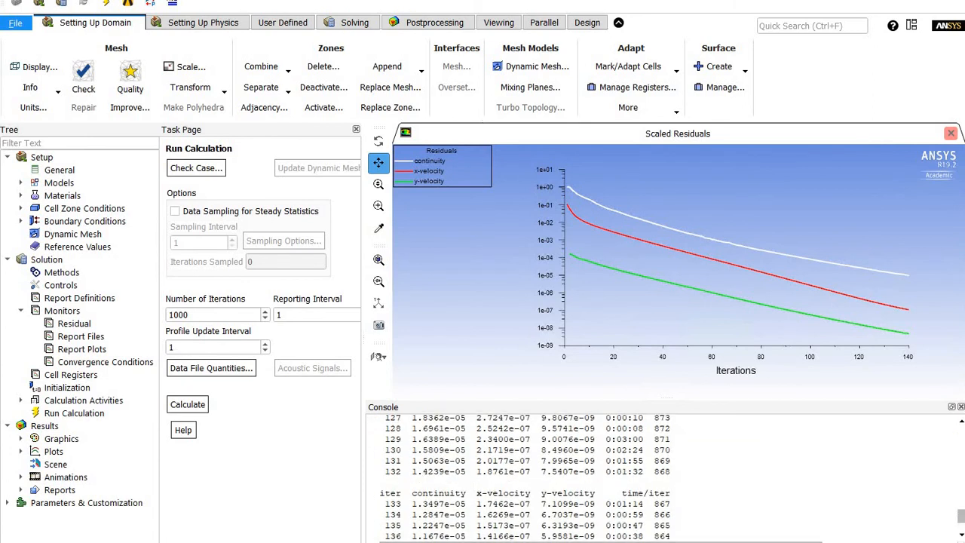
{"action": "scroll", "coordinate": [498, 471], "scroll_direction": "down", "scroll_amount": 6}
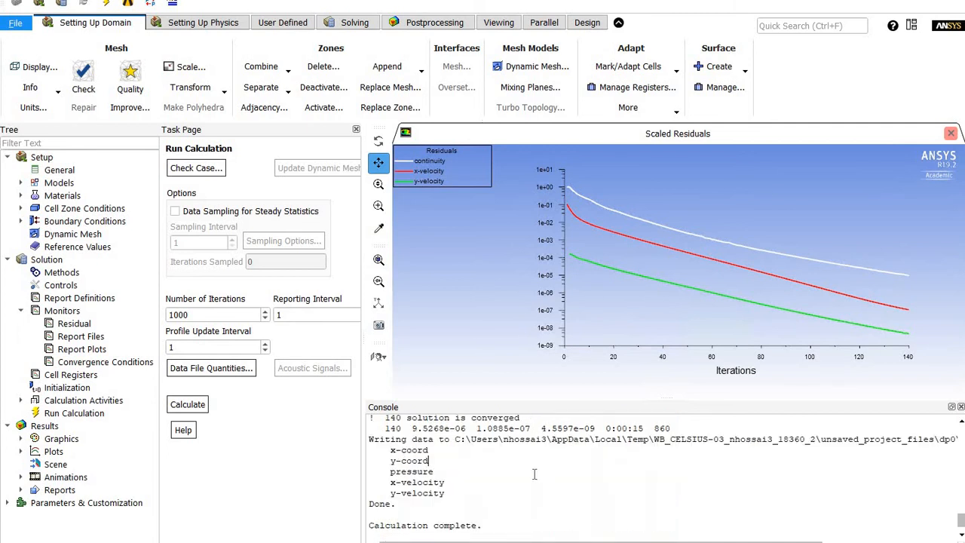
{"action": "scroll", "coordinate": [443, 471], "scroll_direction": "down", "scroll_amount": 1}
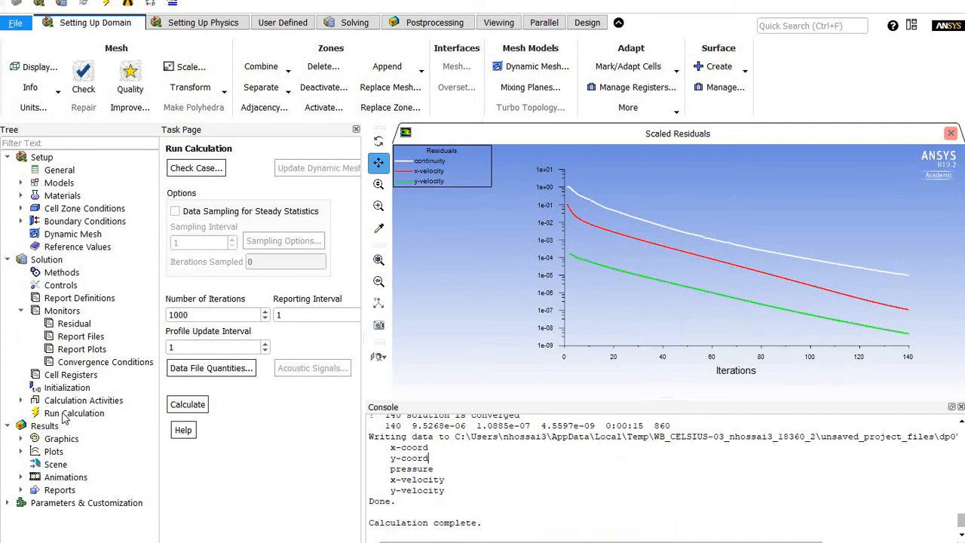
Display contours of velocity magnitude on the inlet, outlet, wall-fluid_domain and interior-fluid_domain surfaces, and inspect the plot near the channel wall.
{"action": "double_click", "coordinate": [79, 438]}
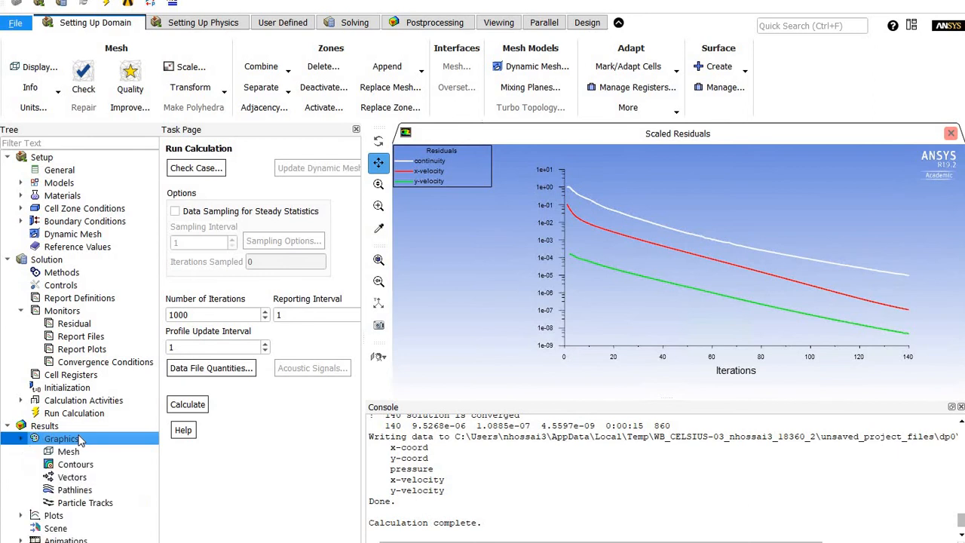
{"action": "double_click", "coordinate": [186, 200]}
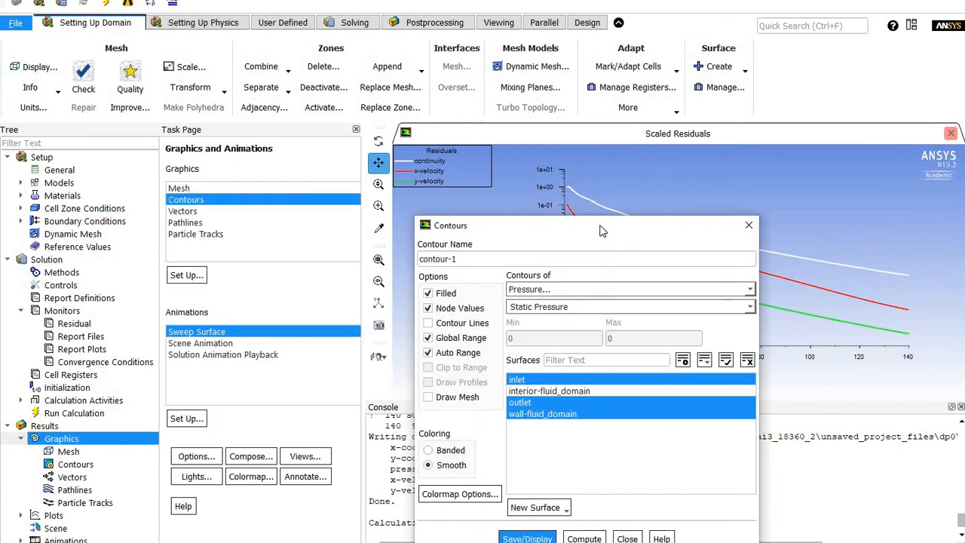
{"action": "left_click_drag", "start_coordinate": [601, 230], "coordinate": [369, 153]}
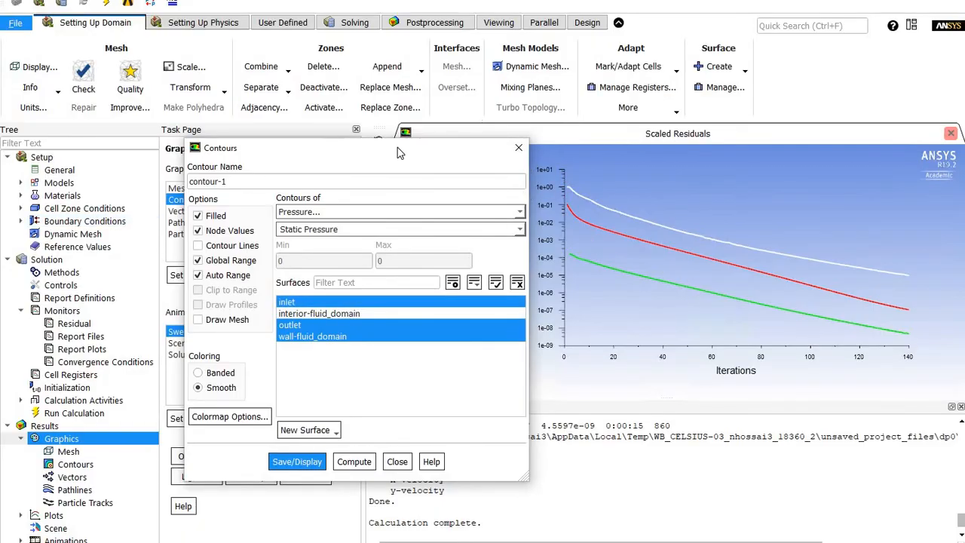
{"action": "left_click_drag", "start_coordinate": [399, 148], "coordinate": [347, 127]}
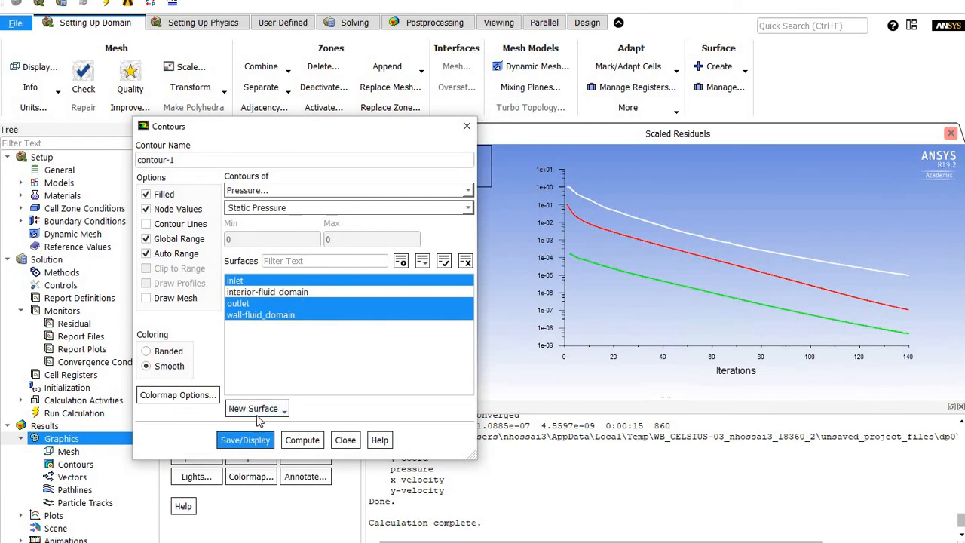
{"action": "left_click", "coordinate": [283, 193]}
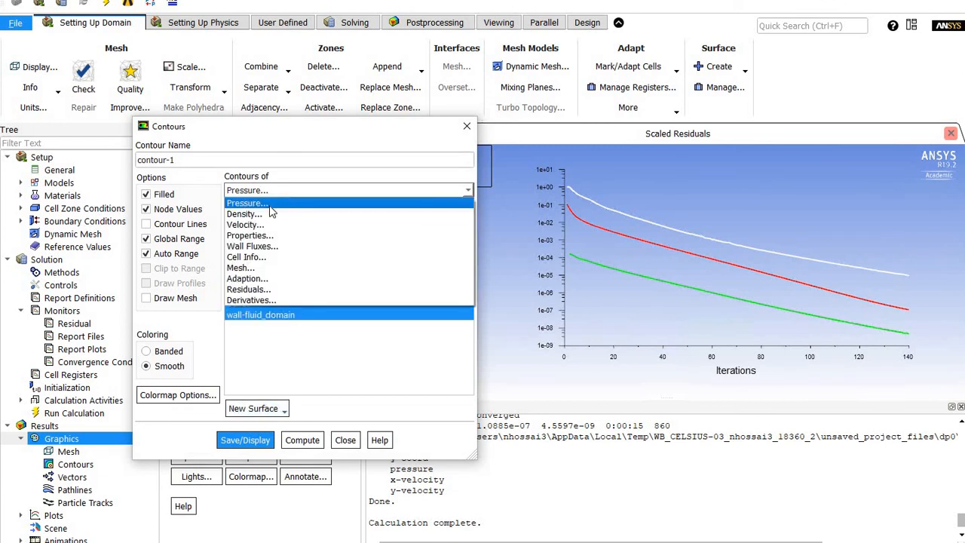
{"action": "left_click", "coordinate": [255, 224]}
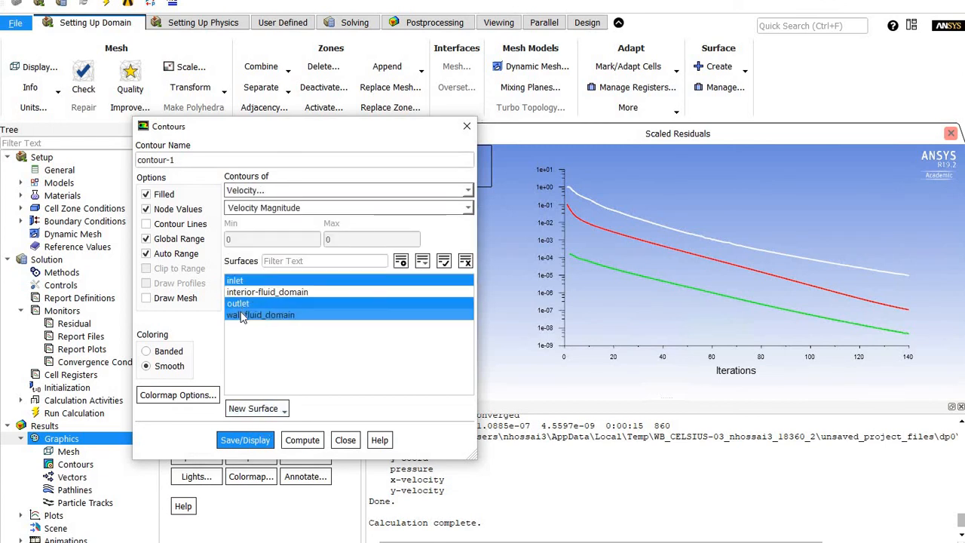
{"action": "left_click", "coordinate": [257, 293]}
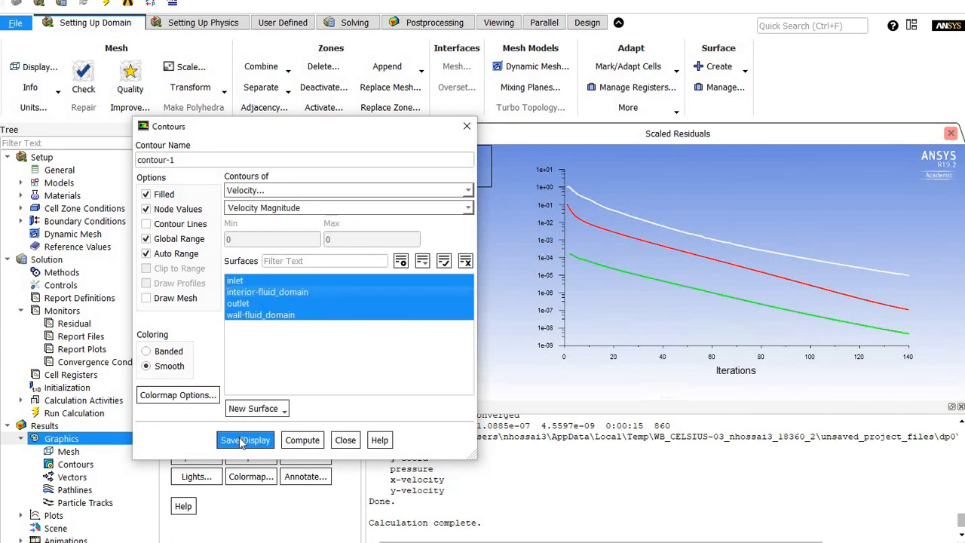
{"action": "left_click", "coordinate": [245, 440]}
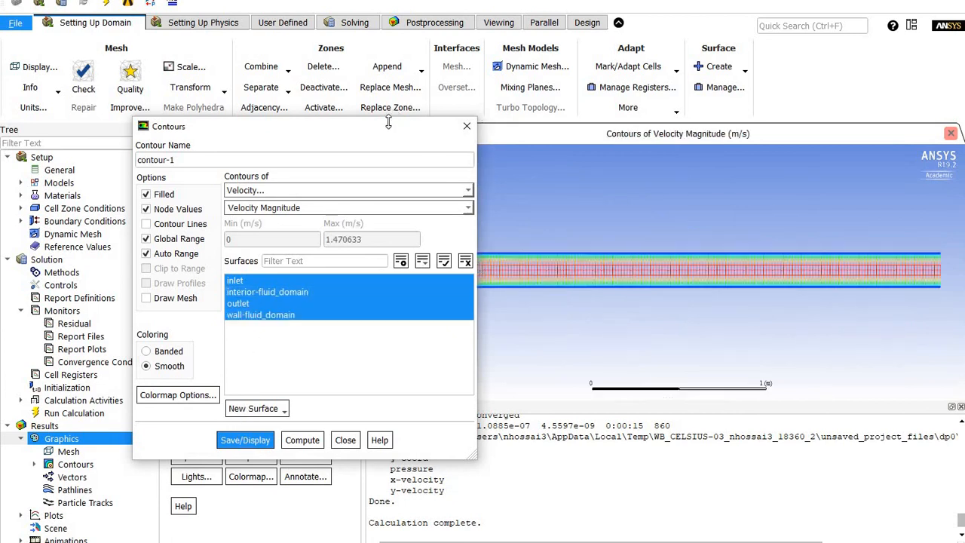
{"action": "left_click_drag", "start_coordinate": [298, 125], "coordinate": [204, 194]}
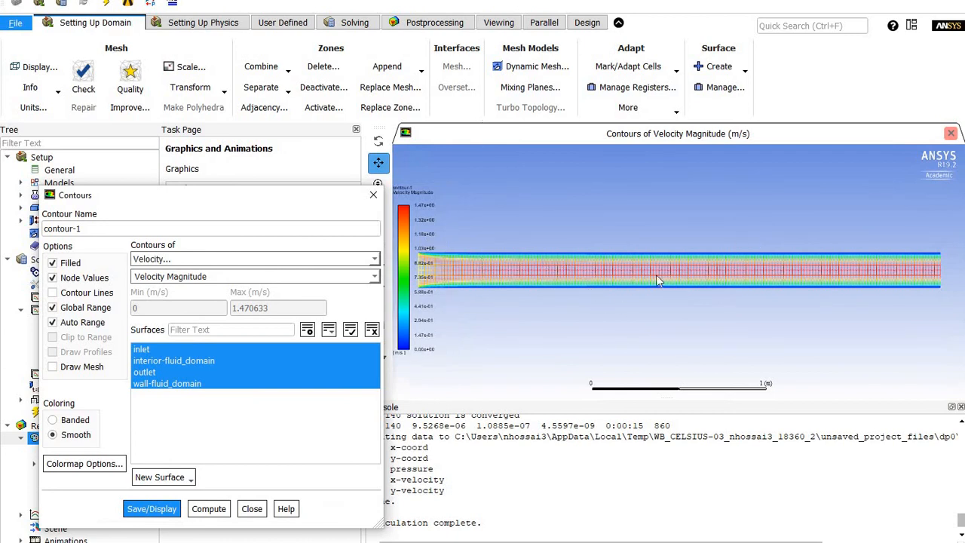
{"action": "scroll", "coordinate": [621, 256], "scroll_direction": "up", "scroll_amount": 5}
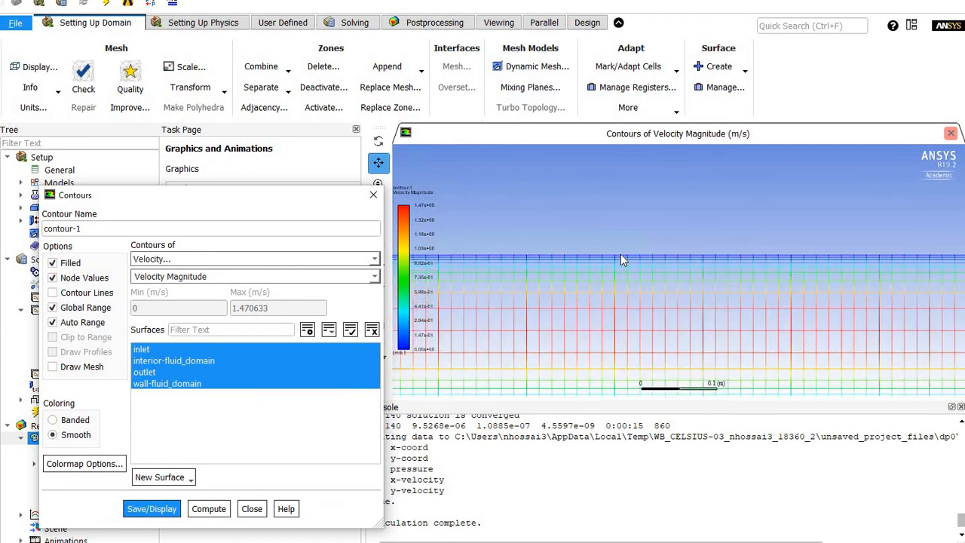
View the velocity magnitude contours along the full channel length, and close the contour-1 settings without redisplaying the plot.
{"action": "scroll", "coordinate": [640, 312], "scroll_direction": "down", "scroll_amount": 4}
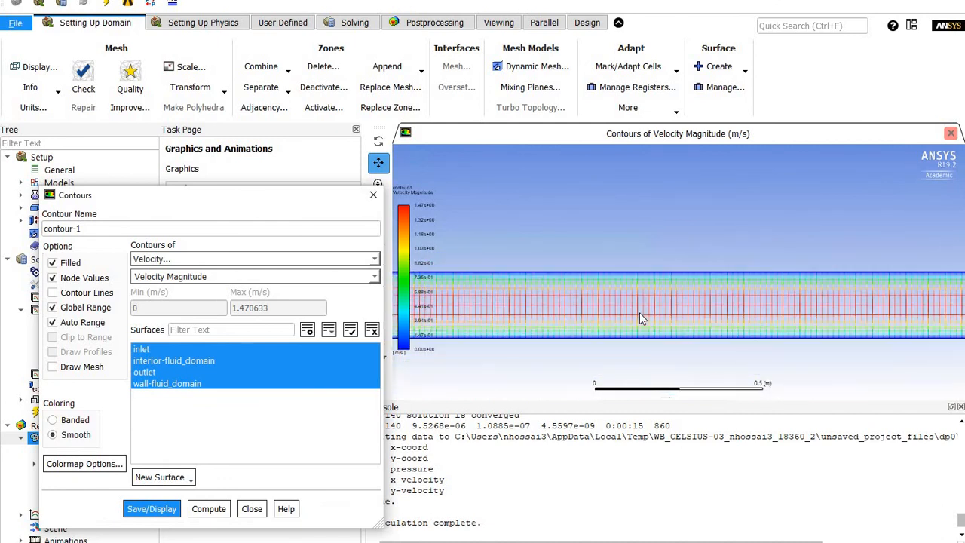
{"action": "scroll", "coordinate": [639, 312], "scroll_direction": "down", "scroll_amount": 2}
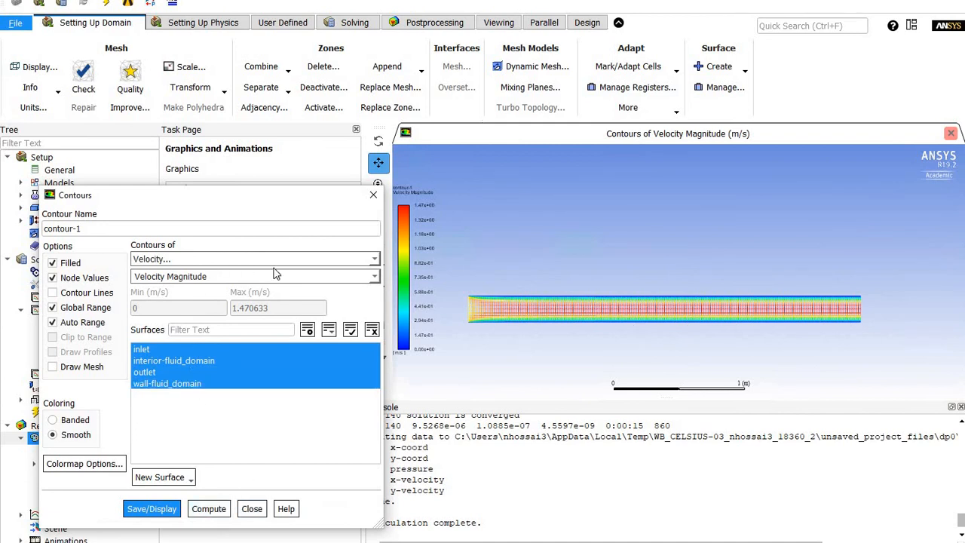
{"action": "left_click", "coordinate": [140, 361]}
{"action": "left_click", "coordinate": [145, 372]}
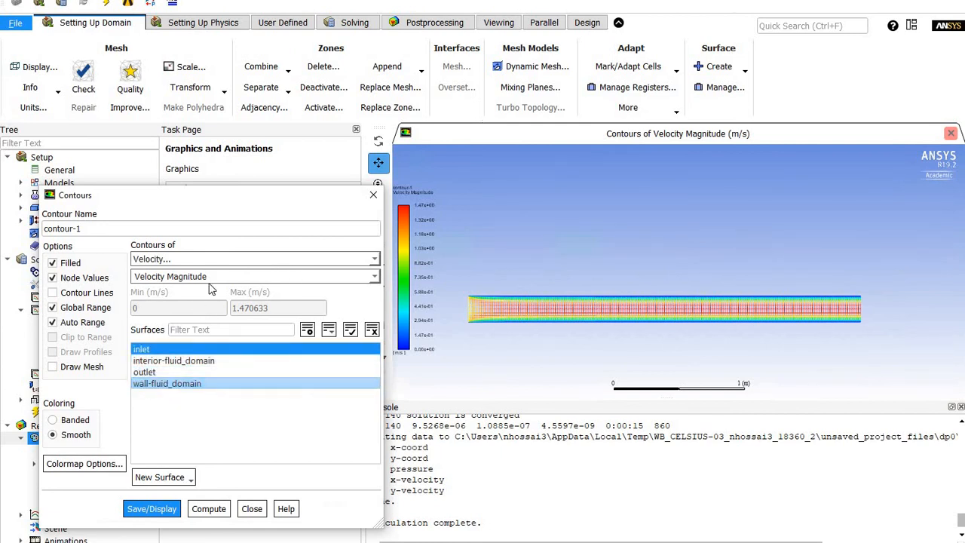
{"action": "left_click", "coordinate": [151, 383]}
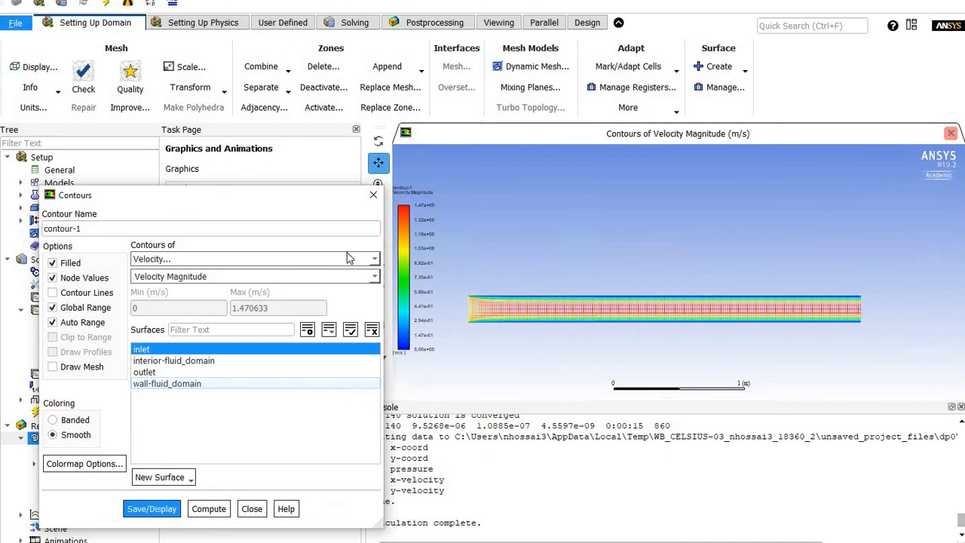
{"action": "left_click", "coordinate": [374, 194]}
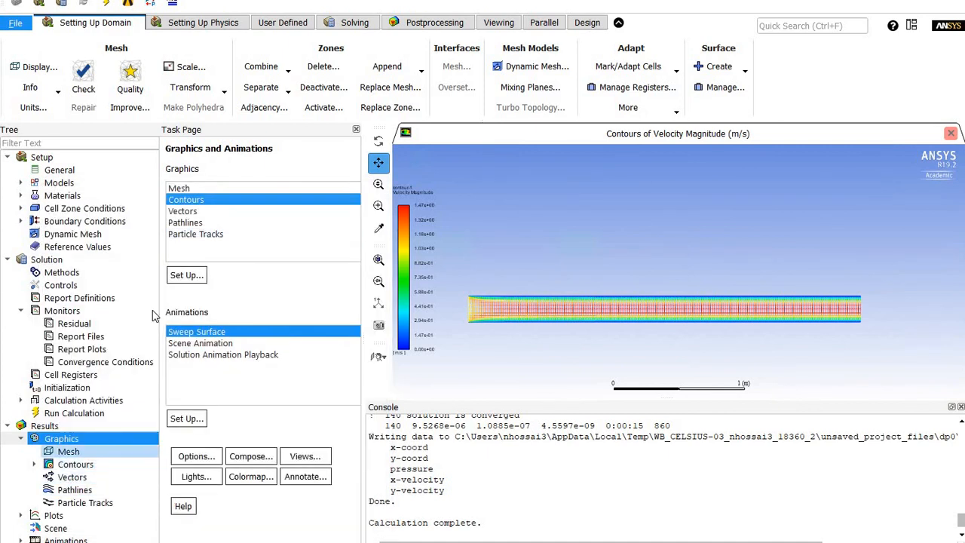
Compute the velocity magnitude range for a new contour with only the outlet surface selected, and check the console for output.
{"action": "double_click", "coordinate": [214, 200]}
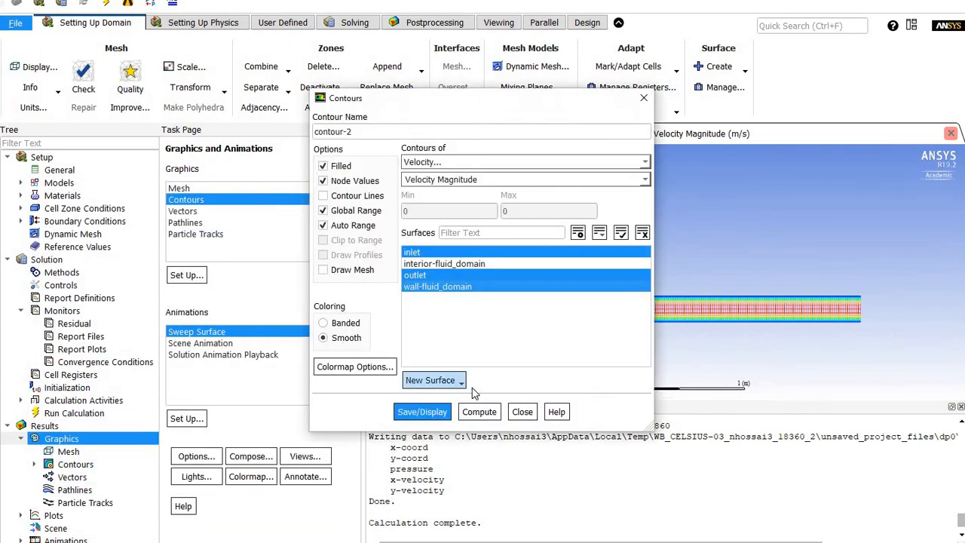
{"action": "left_click", "coordinate": [420, 276]}
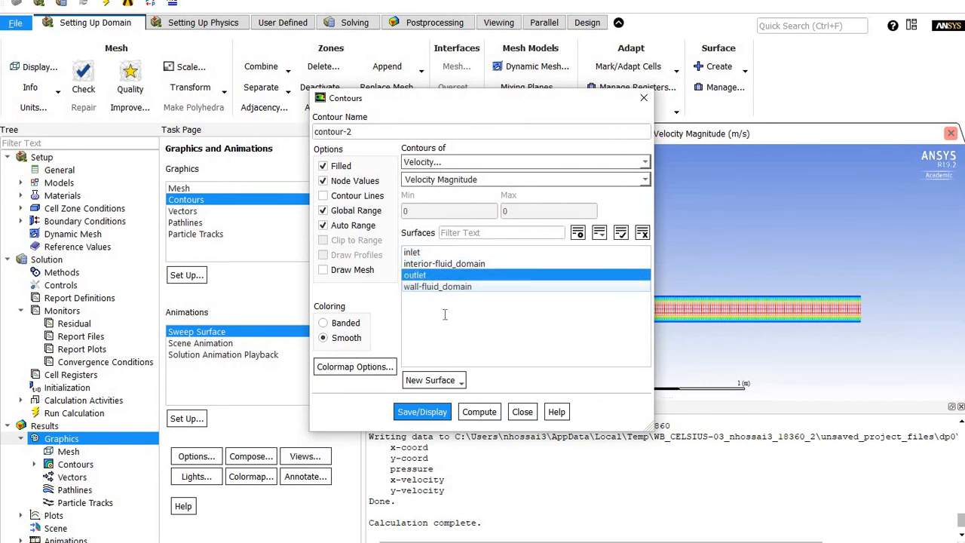
{"action": "left_click", "coordinate": [482, 412]}
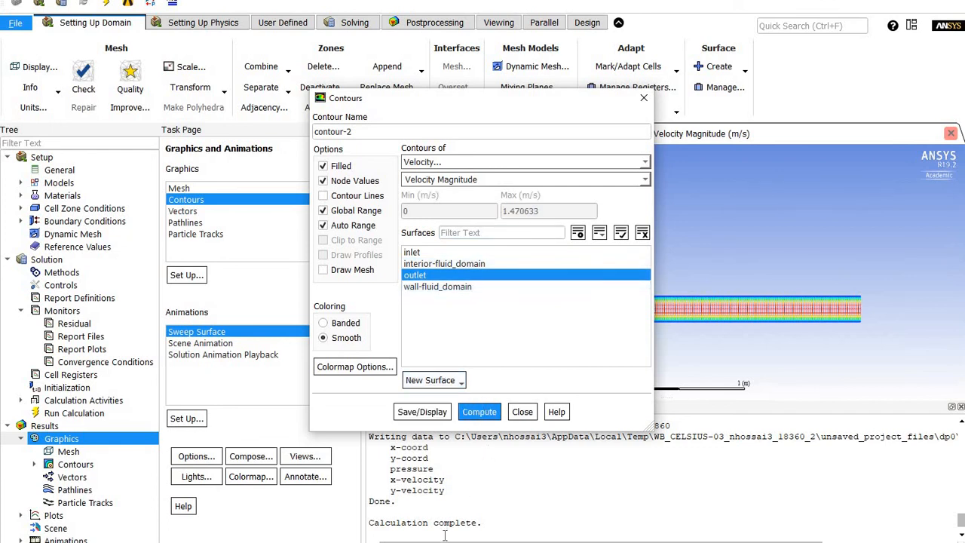
{"action": "left_click", "coordinate": [524, 412]}
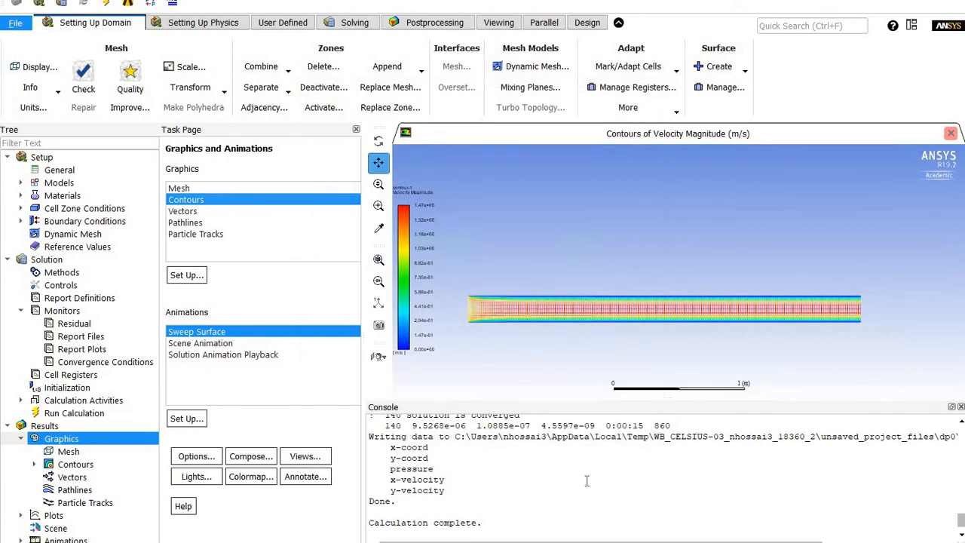
{"action": "left_click", "coordinate": [618, 483]}
{"action": "scroll", "coordinate": [618, 483], "scroll_direction": "up", "scroll_amount": 6}
{"action": "scroll", "coordinate": [618, 483], "scroll_direction": "down", "scroll_amount": 6}
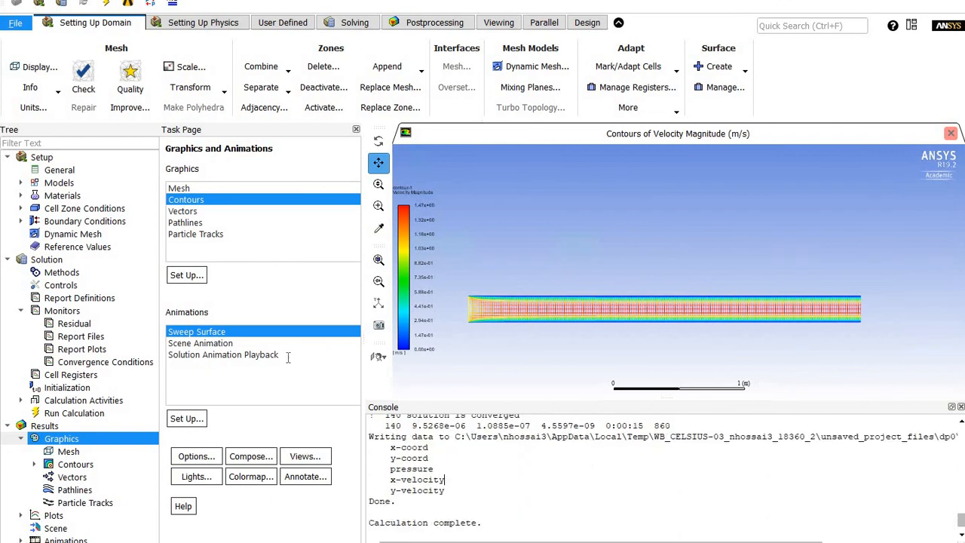
Recompute the velocity magnitude range for the inlet, outlet and wall-fluid_domain surfaces together, and again for the outlet alone.
{"action": "double_click", "coordinate": [202, 199]}
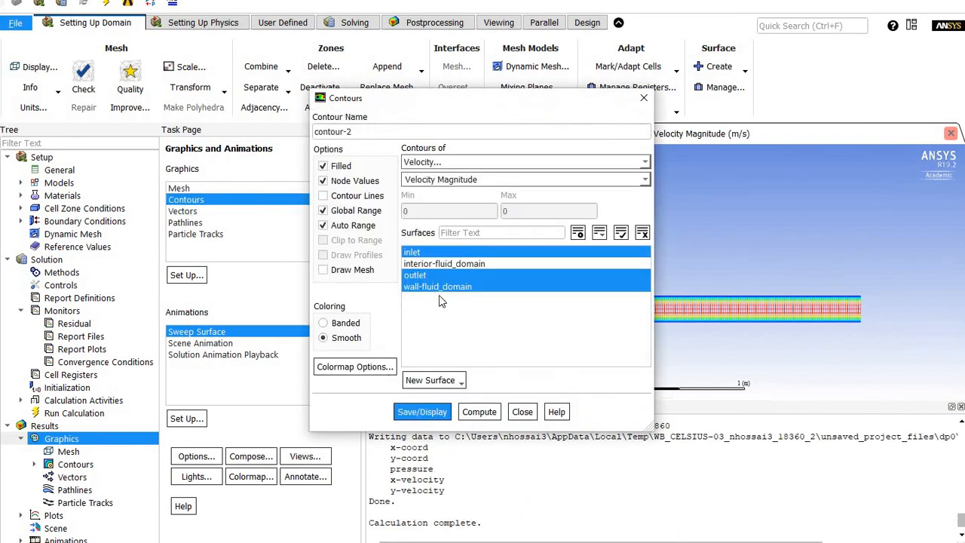
{"action": "left_click", "coordinate": [479, 412]}
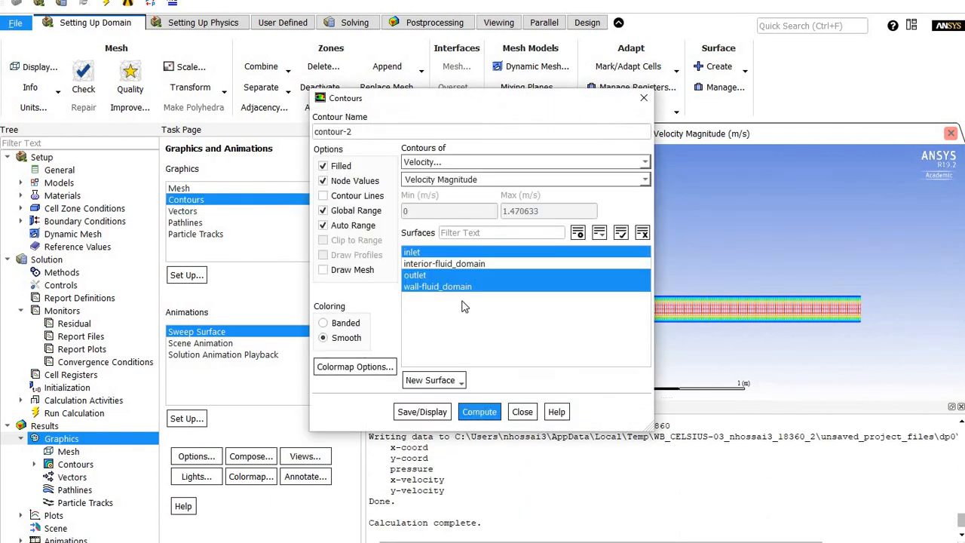
{"action": "left_click", "coordinate": [454, 273]}
{"action": "left_click", "coordinate": [455, 287]}
{"action": "left_click", "coordinate": [454, 253]}
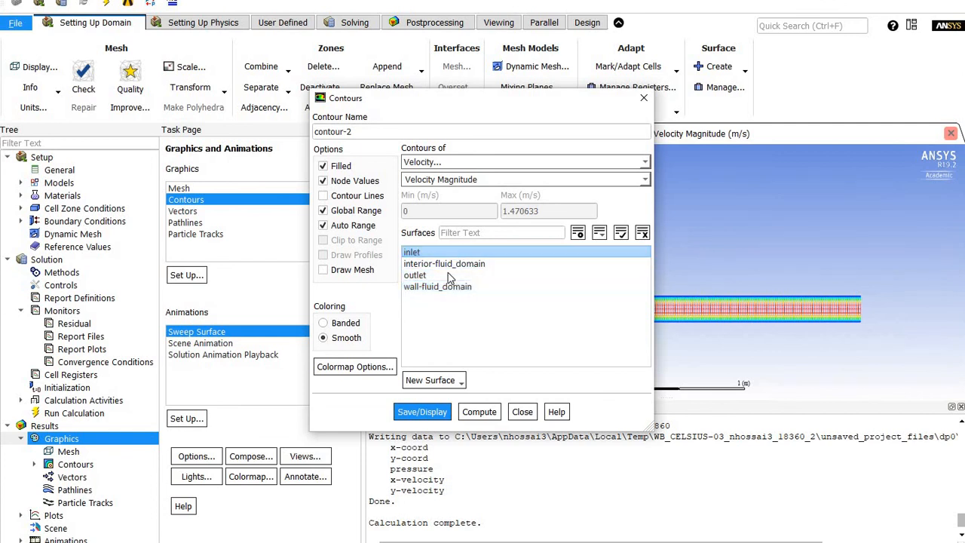
{"action": "left_click", "coordinate": [450, 274]}
{"action": "left_click", "coordinate": [479, 411]}
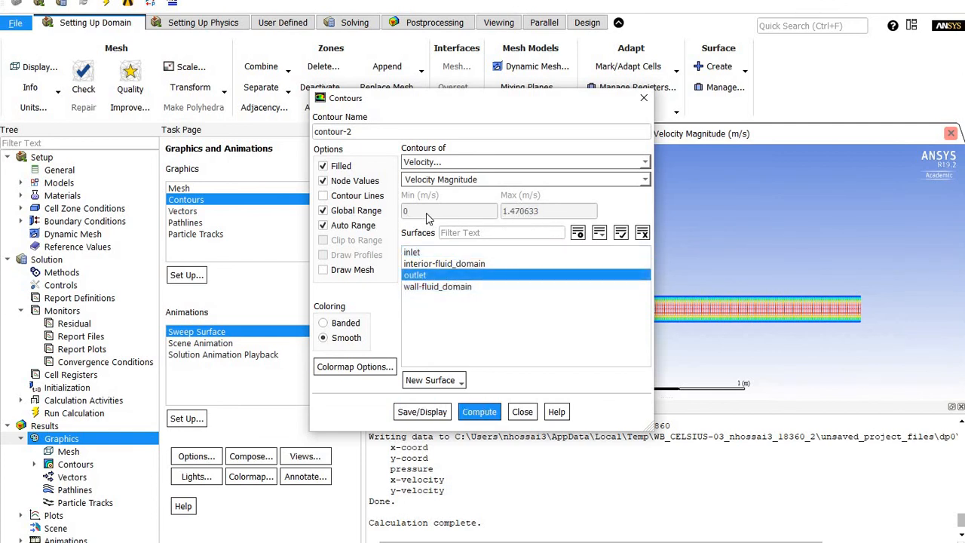
{"action": "left_click", "coordinate": [523, 411]}
Open the Surface Integrals report and move its dialog so that the console output can be seen.
{"action": "scroll", "coordinate": [60, 396], "scroll_direction": "down", "scroll_amount": 1}
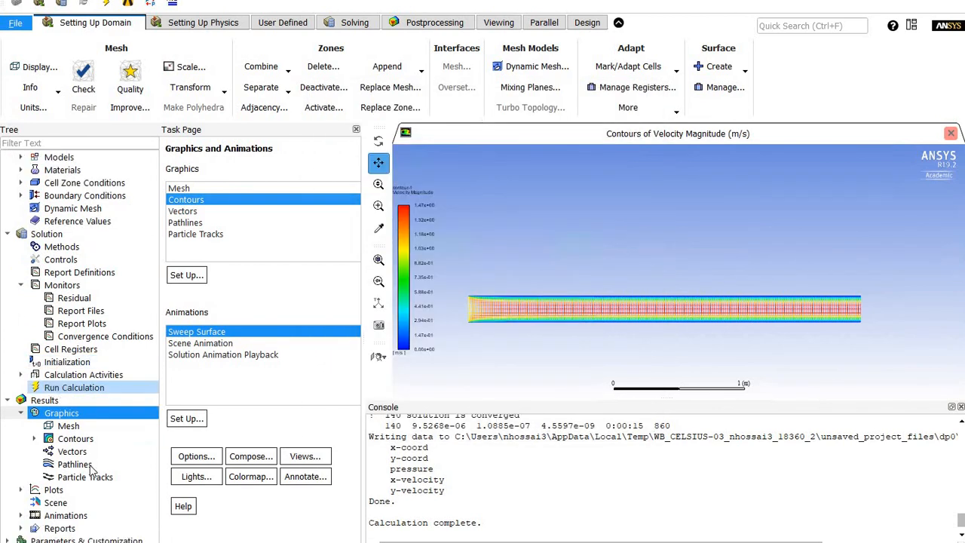
{"action": "left_click", "coordinate": [60, 528]}
{"action": "scroll", "coordinate": [53, 427], "scroll_direction": "down", "scroll_amount": 3}
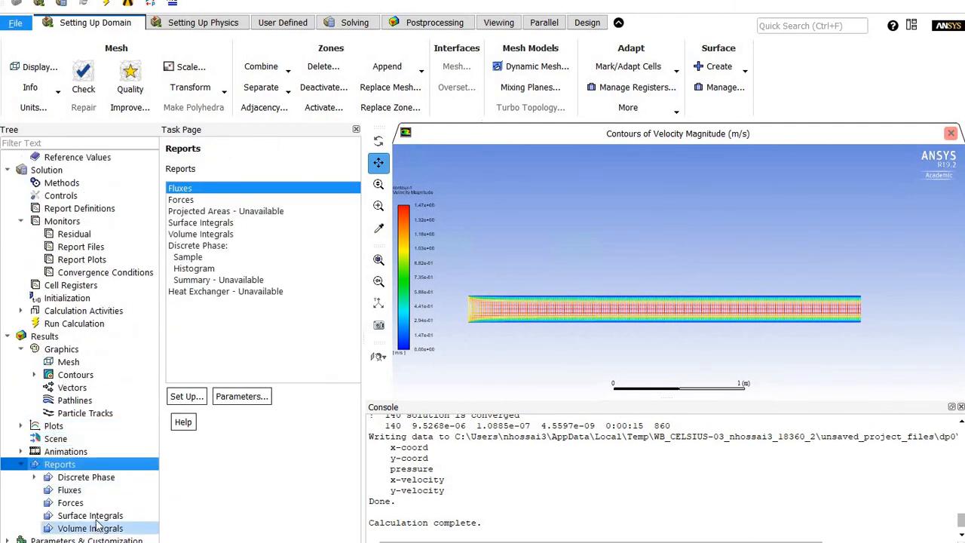
{"action": "left_click", "coordinate": [91, 516]}
{"action": "double_click", "coordinate": [95, 520]}
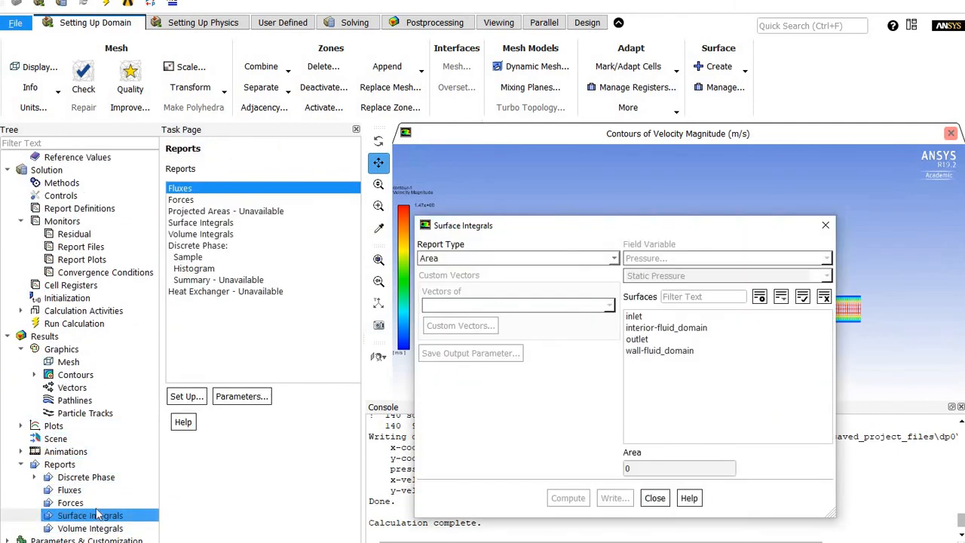
{"action": "left_click_drag", "start_coordinate": [452, 225], "coordinate": [141, 152]}
Compute the Area-Weighted Average of Velocity Magnitude on the outlet surface.
{"action": "left_click", "coordinate": [167, 185]}
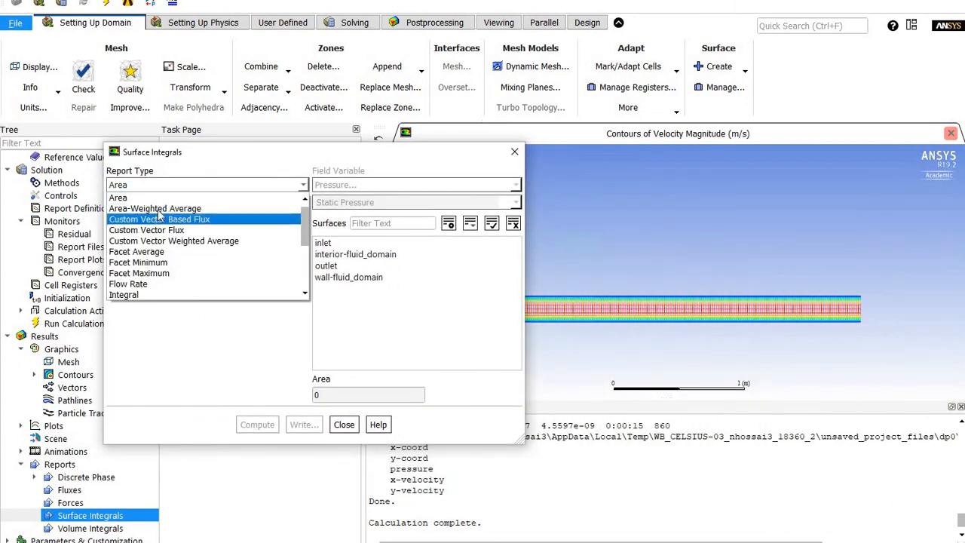
{"action": "left_click", "coordinate": [155, 208]}
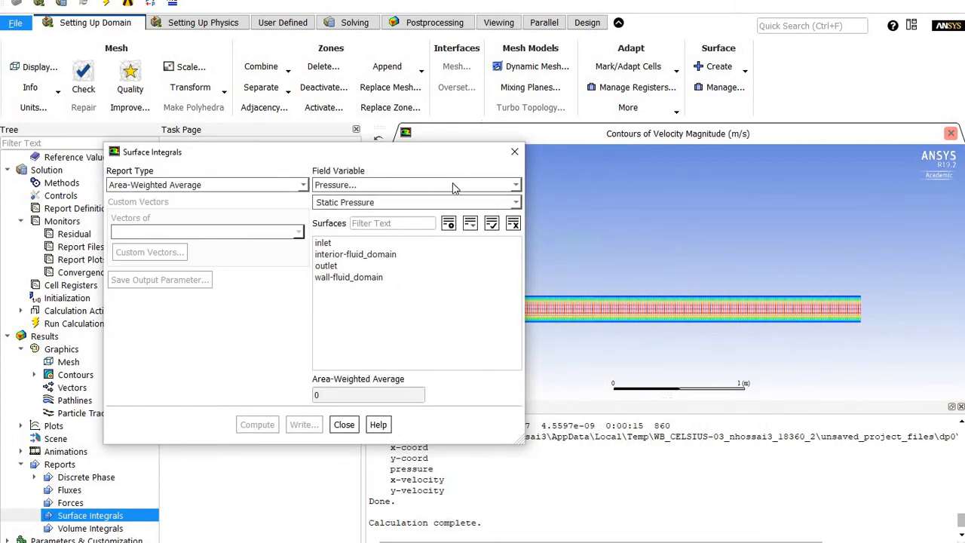
{"action": "left_click", "coordinate": [430, 185]}
{"action": "left_click", "coordinate": [349, 220]}
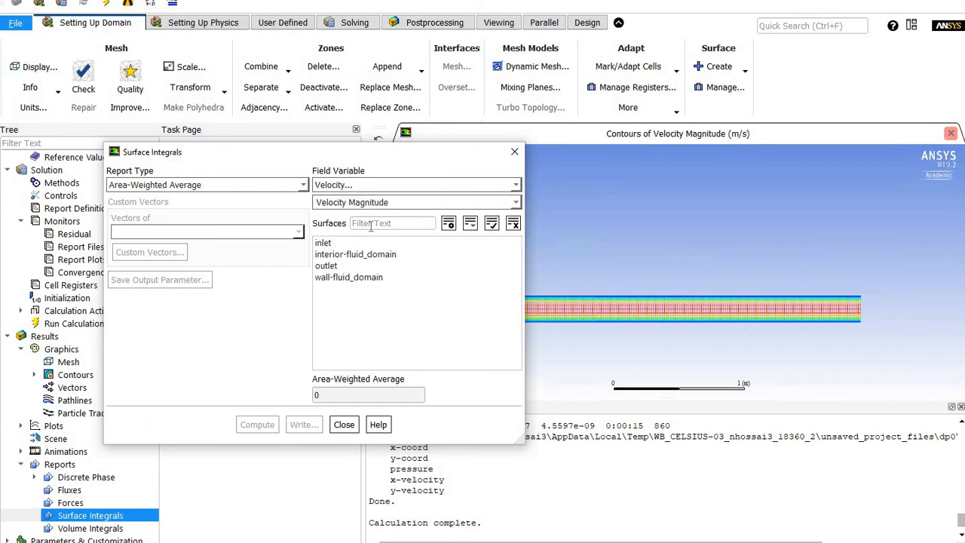
{"action": "left_click", "coordinate": [336, 266]}
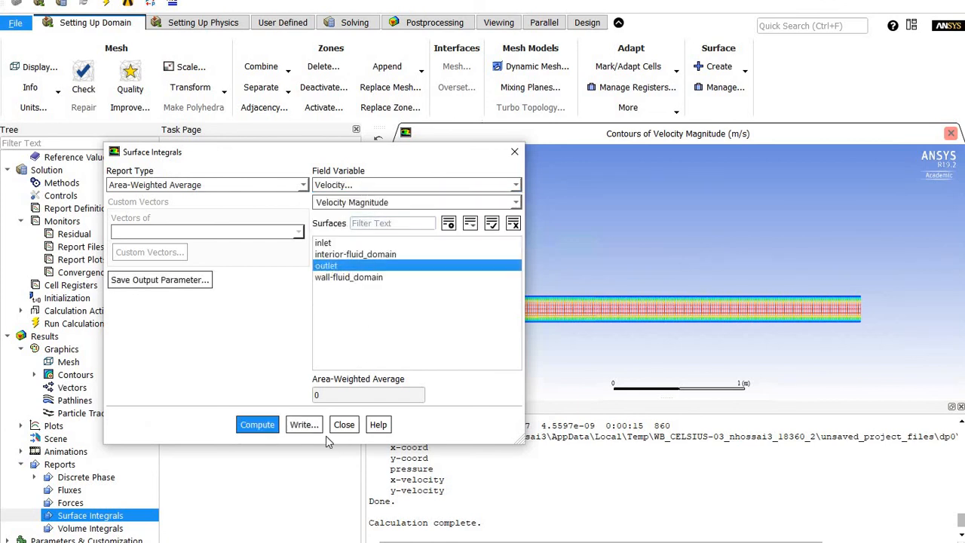
{"action": "left_click", "coordinate": [260, 426]}
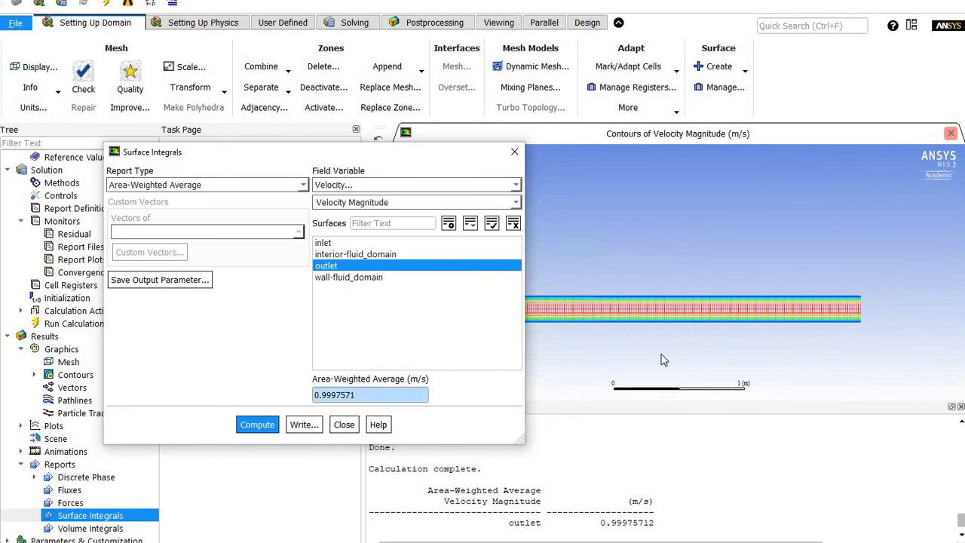
Compute the area-weighted average velocity magnitude on the inlet and once more on the outlet for comparison, and close the report.
{"action": "left_click", "coordinate": [323, 243]}
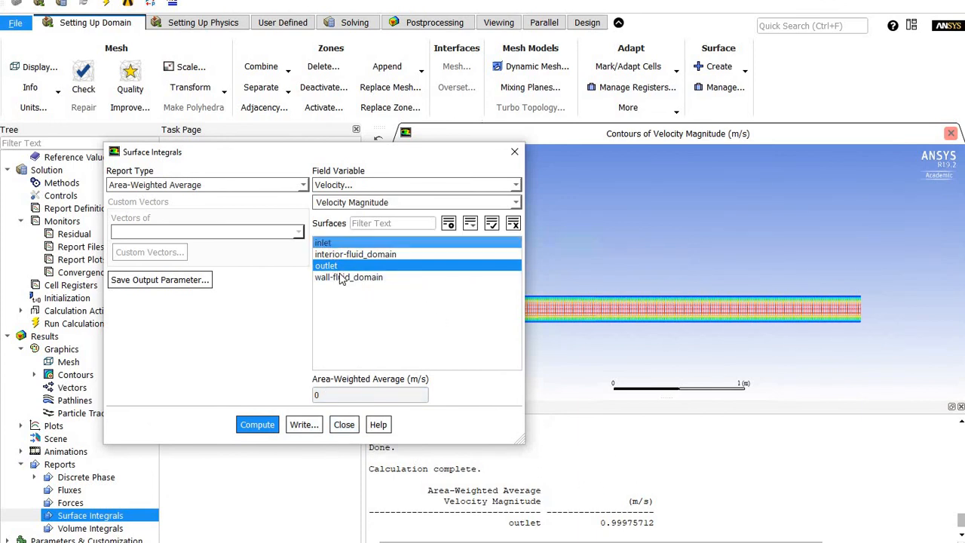
{"action": "left_click", "coordinate": [257, 424]}
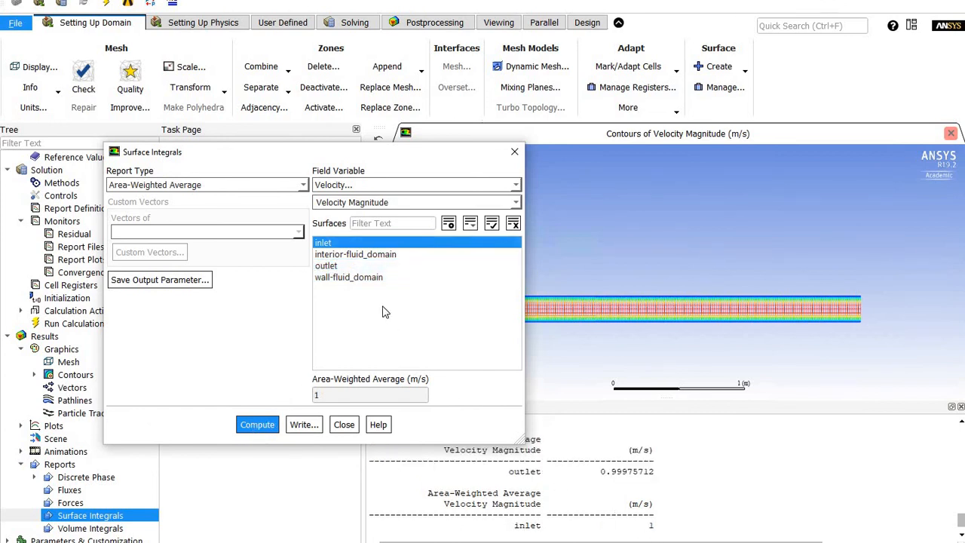
{"action": "left_click", "coordinate": [352, 242]}
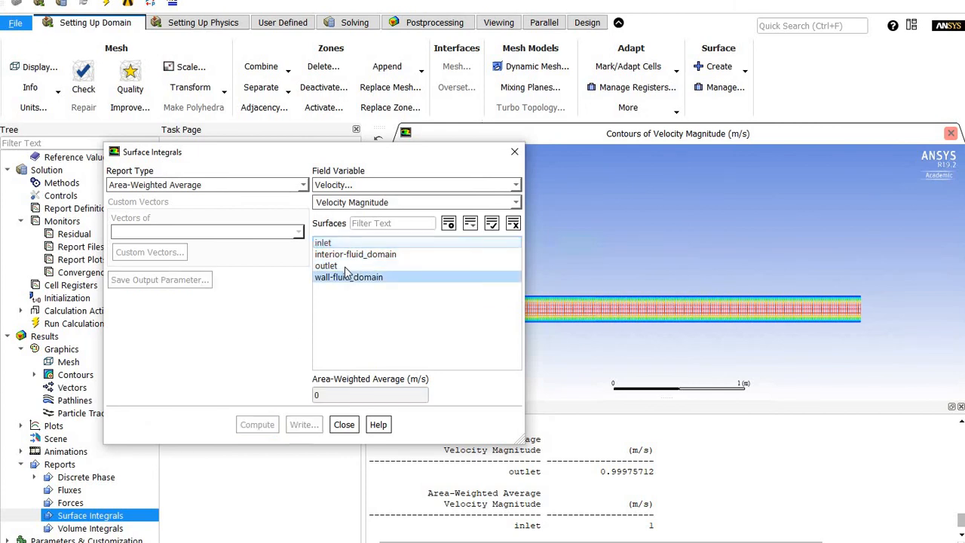
{"action": "left_click", "coordinate": [327, 265]}
{"action": "left_click", "coordinate": [257, 424]}
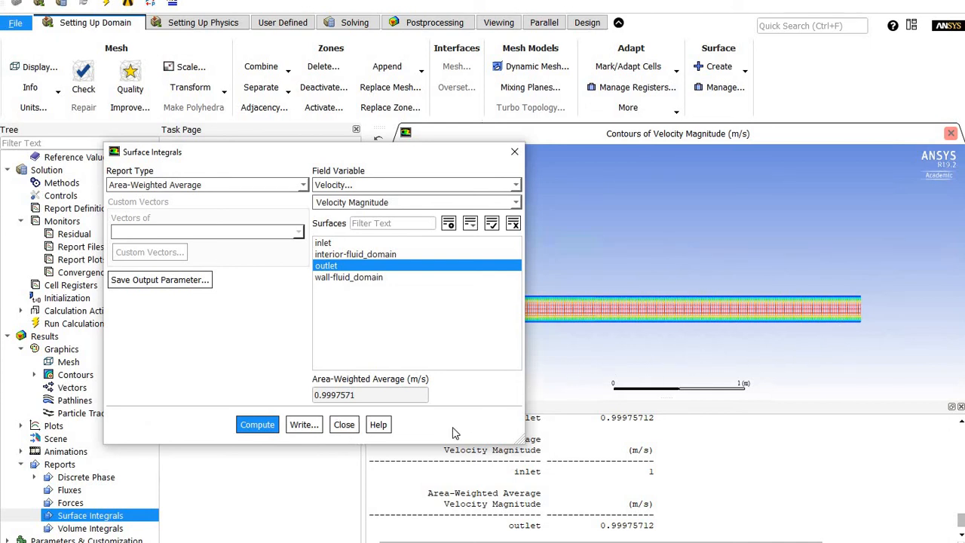
{"action": "left_click", "coordinate": [344, 425]}
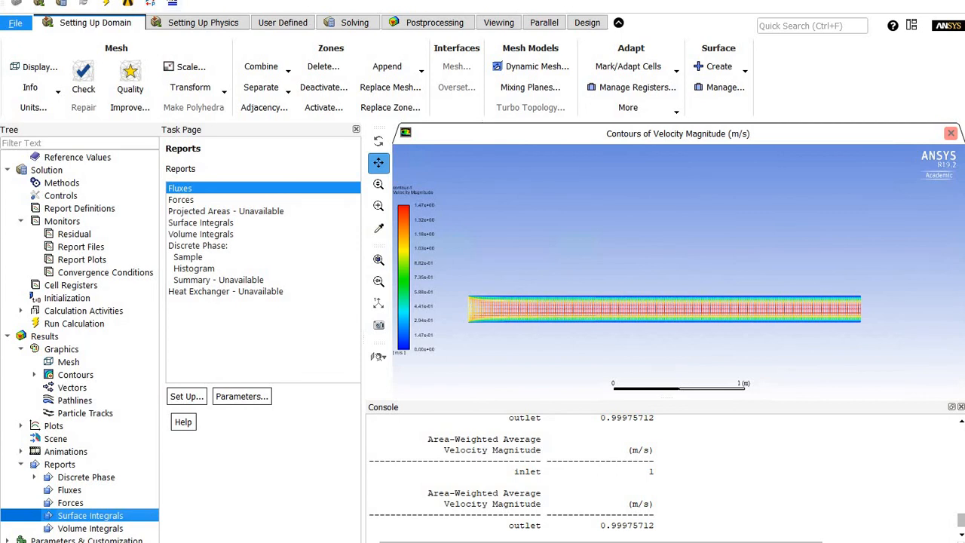
Quit Fluent, using the settings changes for the current calculation only, and return to the Workbench project schematic.
{"action": "left_click", "coordinate": [933, 6]}
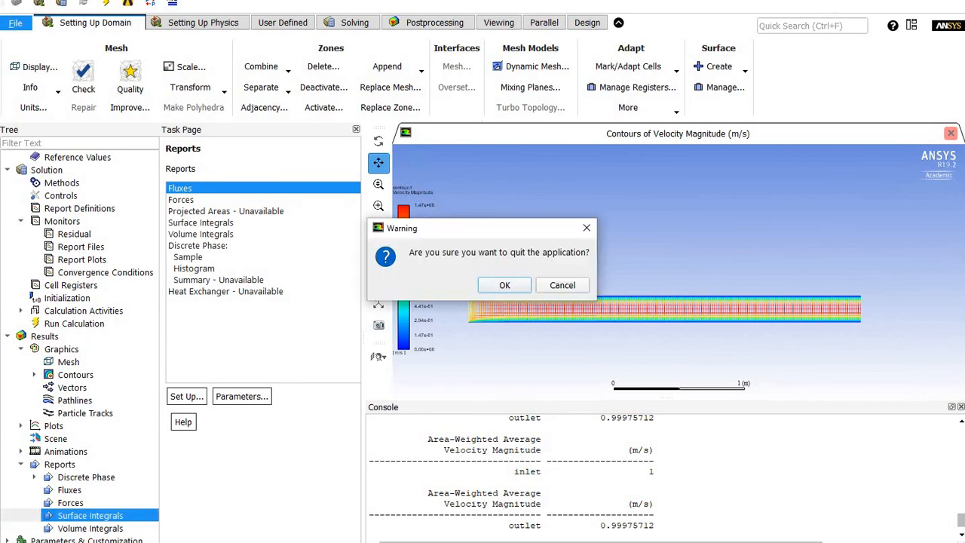
{"action": "key", "text": "Return"}
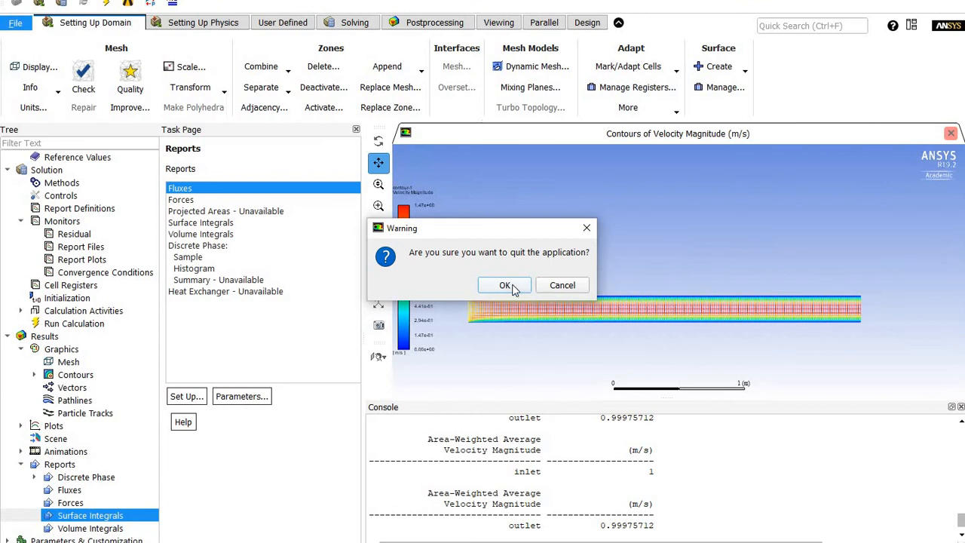
{"action": "left_click", "coordinate": [511, 285]}
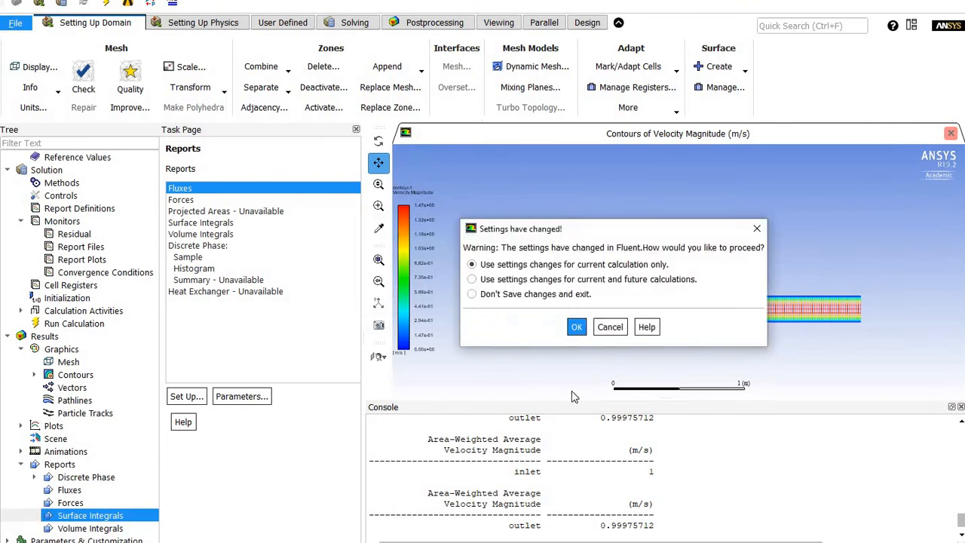
{"action": "left_click", "coordinate": [576, 326]}
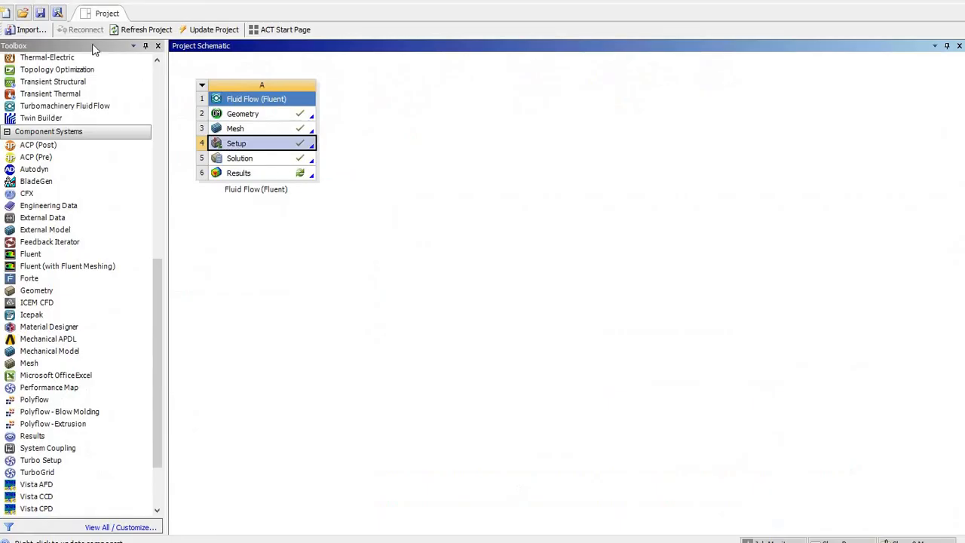
{"action": "left_click", "coordinate": [40, 14]}
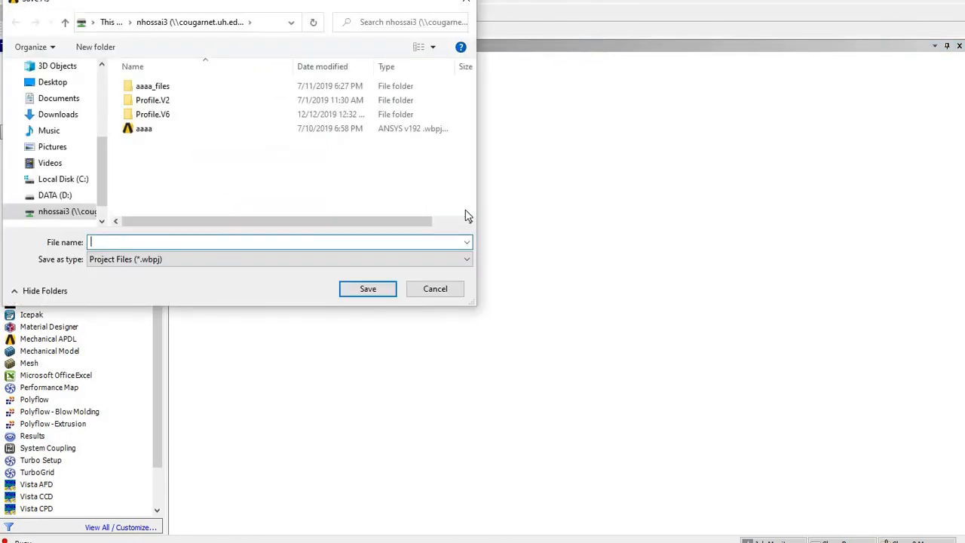
{"action": "left_click_drag", "start_coordinate": [377, 12], "coordinate": [608, 241]}
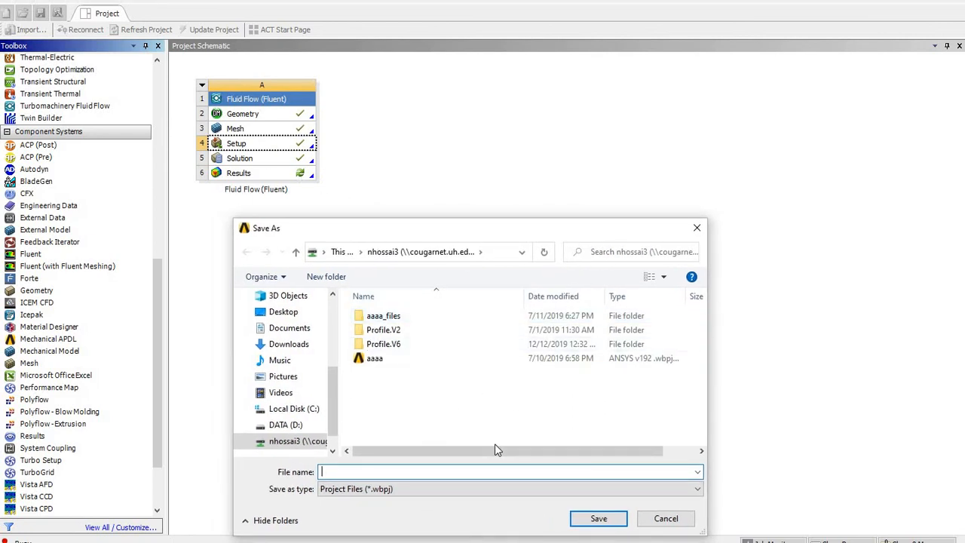
{"action": "left_click", "coordinate": [667, 520]}
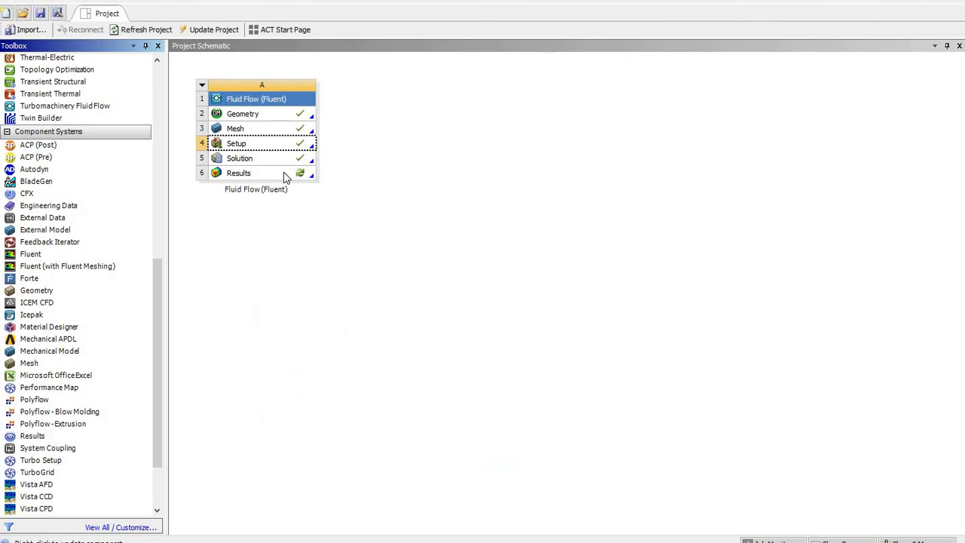
Open the Results of the Fluid Flow (Fluent) system in CFD-Post, cancelling the firewall alerts for postgui_ogl and postengine.
{"action": "double_click", "coordinate": [285, 174]}
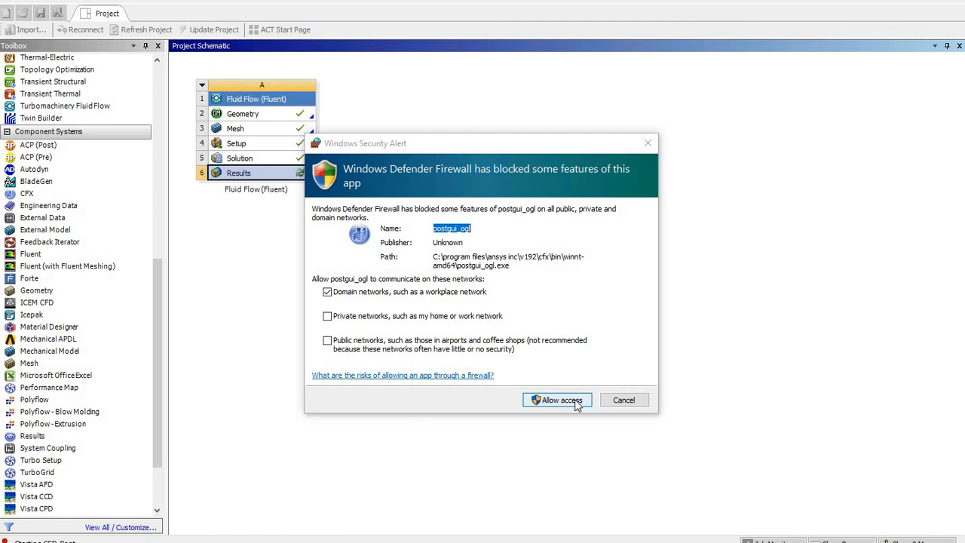
{"action": "left_click", "coordinate": [616, 401]}
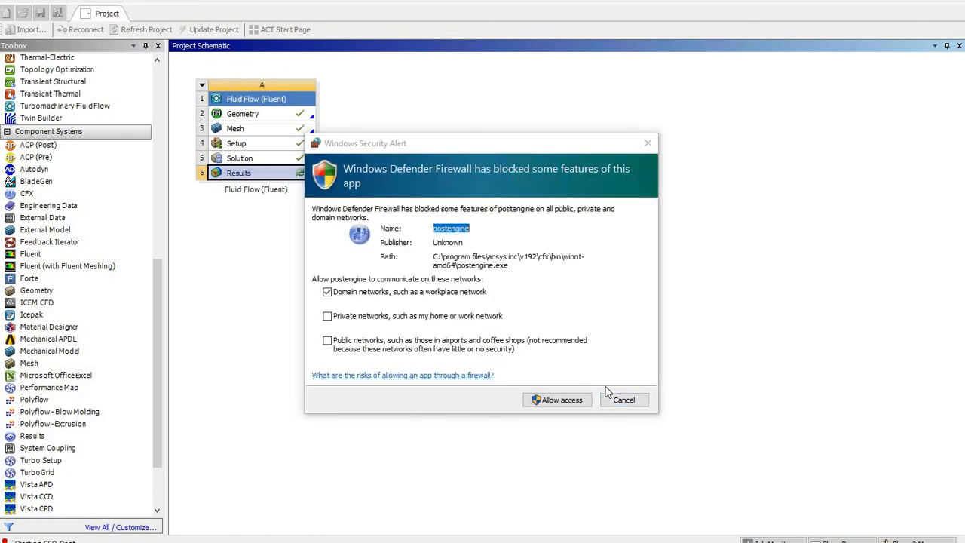
{"action": "left_click", "coordinate": [621, 399]}
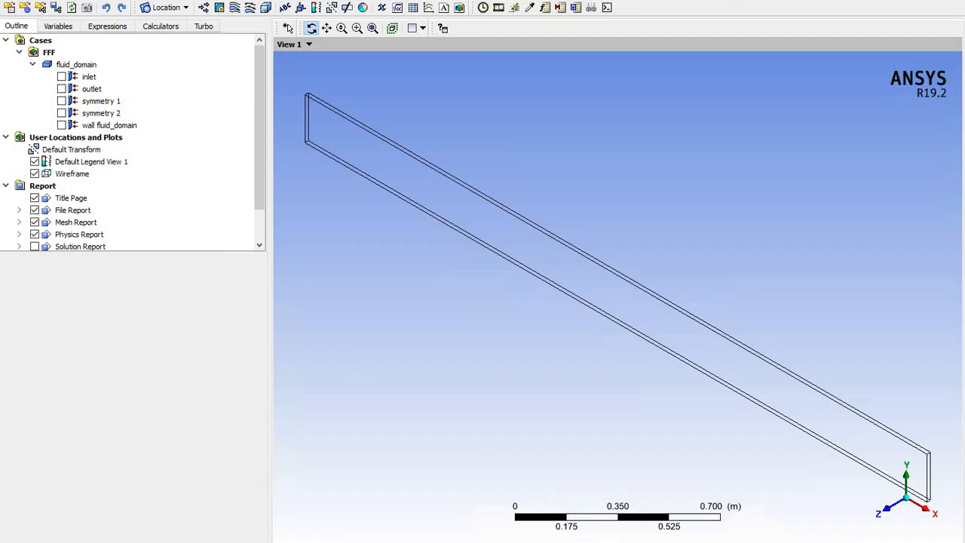
Insert a contour plot named velocity.
{"action": "left_click", "coordinate": [891, 514]}
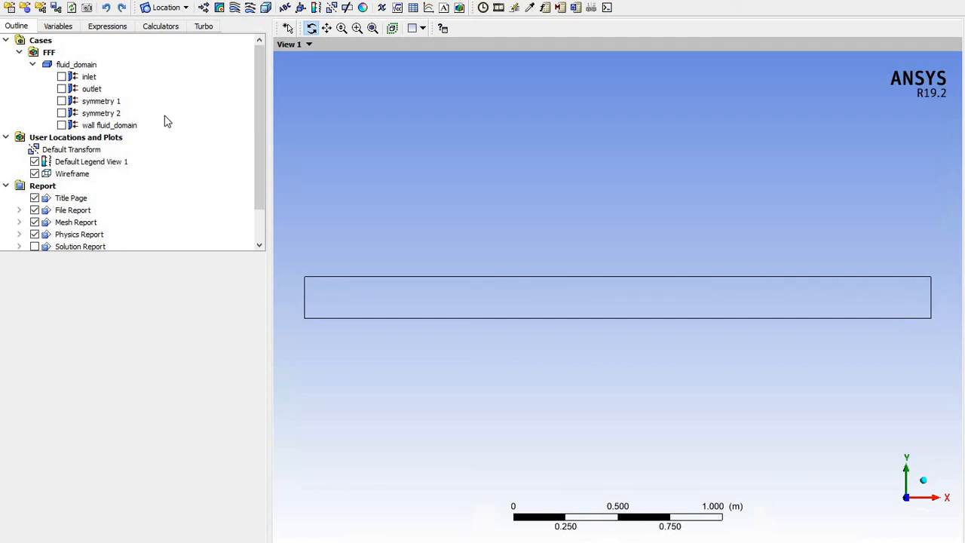
{"action": "left_click", "coordinate": [219, 8]}
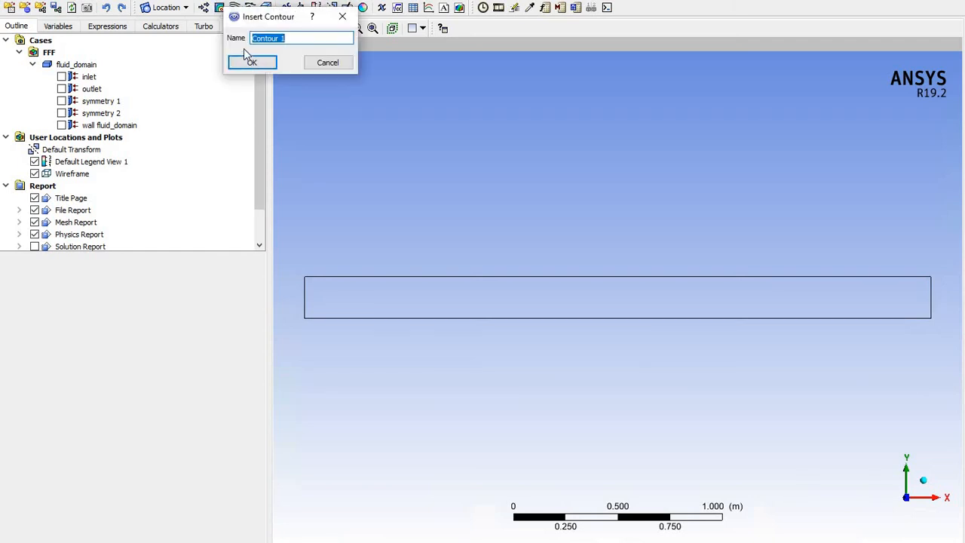
{"action": "type", "text": "velocity"}
{"action": "left_click", "coordinate": [250, 61]}
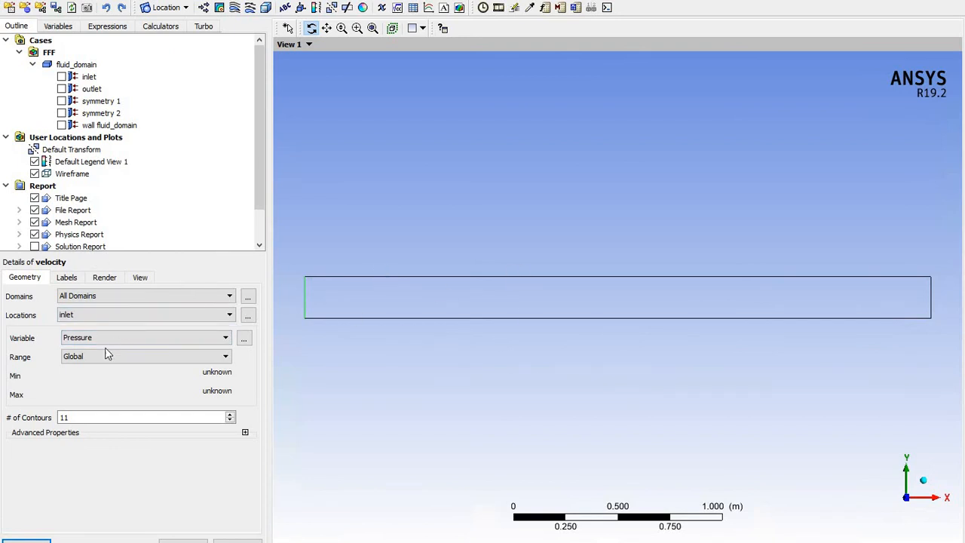
Define the velocity contour on symmetry 1 with the variable Velocity and 21 contours, and apply it.
{"action": "left_click", "coordinate": [145, 315]}
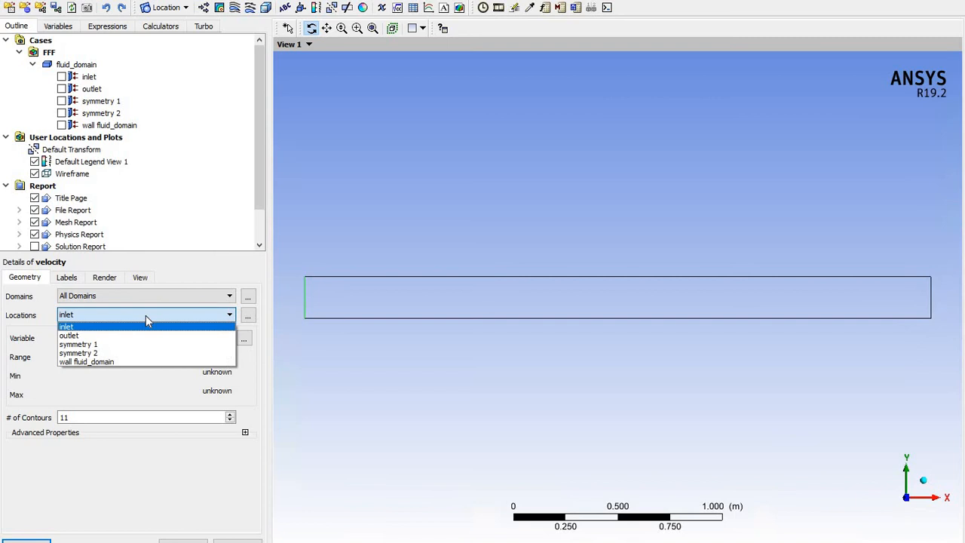
{"action": "left_click", "coordinate": [109, 345]}
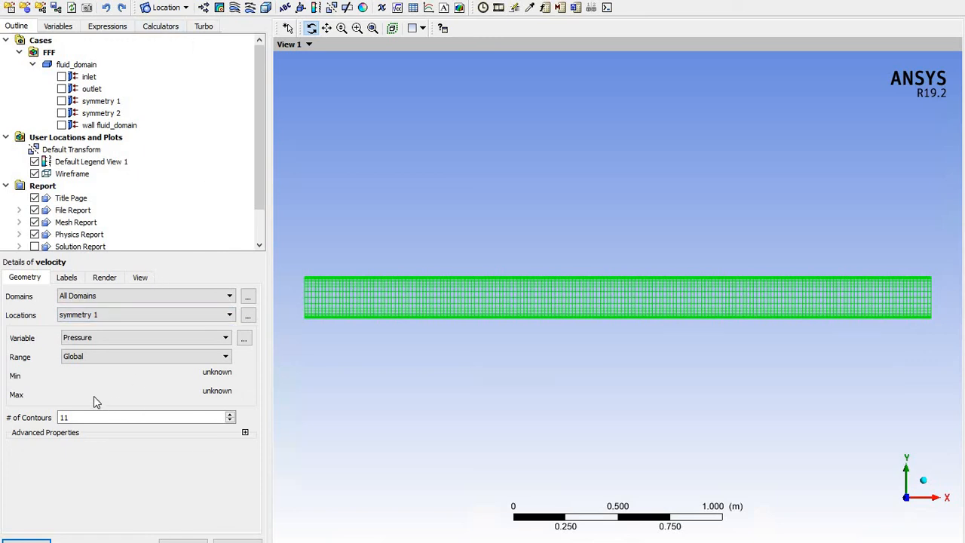
{"action": "left_click", "coordinate": [126, 341]}
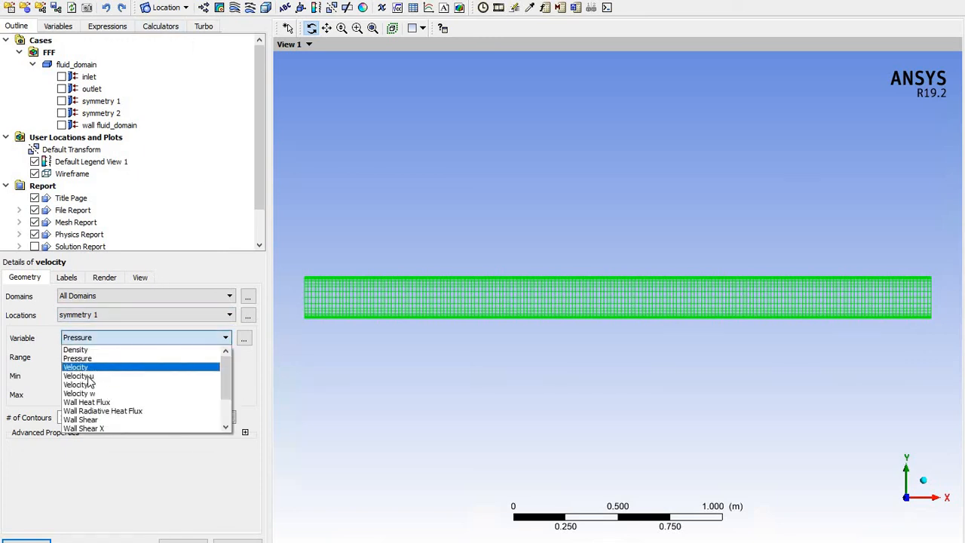
{"action": "left_click", "coordinate": [92, 368]}
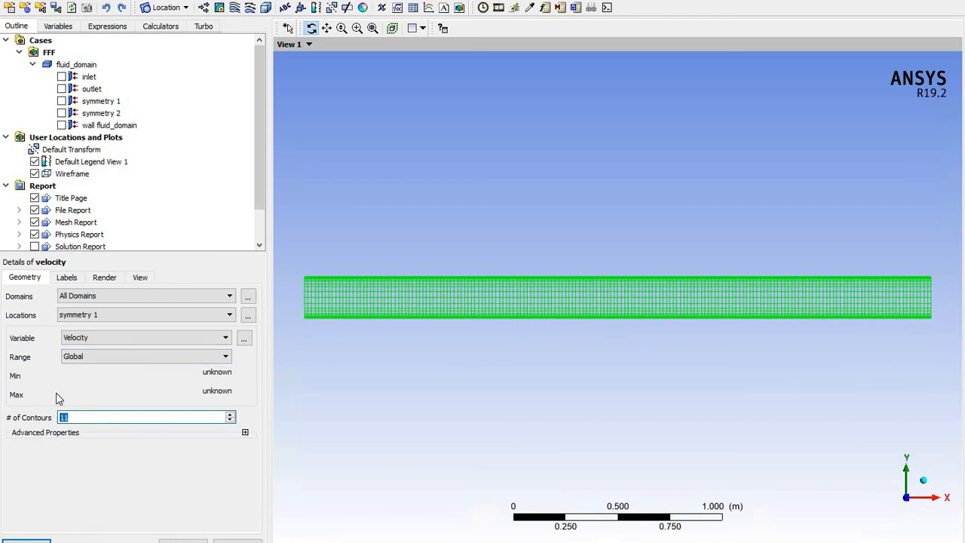
{"action": "type", "text": "21"}
{"action": "left_click", "coordinate": [26, 540]}
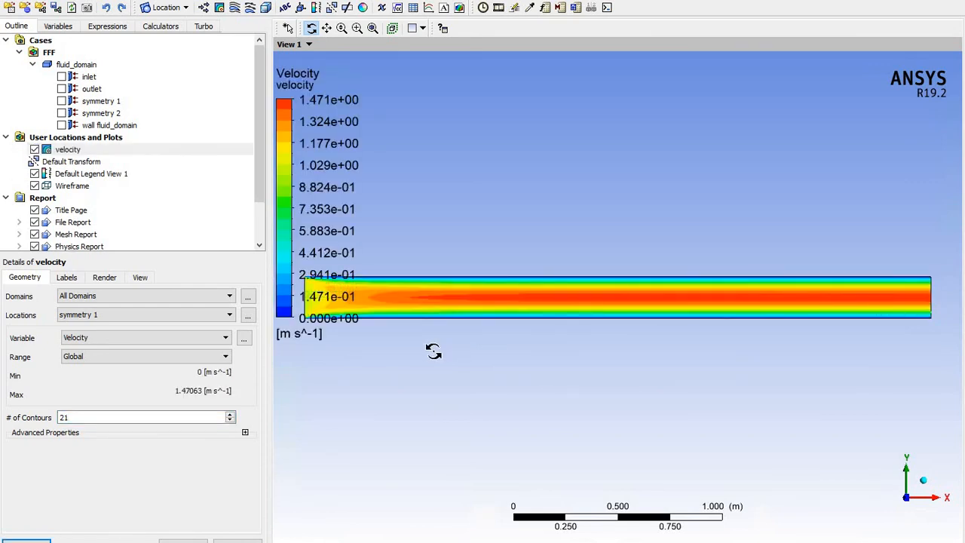
Switch the contour's variable to Pressure and apply it to view the pressure distribution along the channel.
{"action": "scroll", "coordinate": [596, 336], "scroll_direction": "down", "scroll_amount": 5}
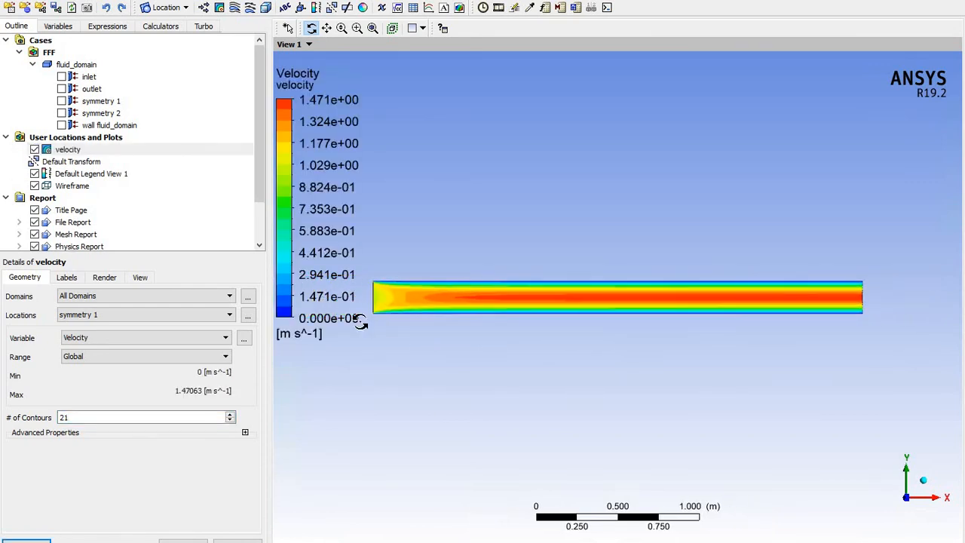
{"action": "scroll", "coordinate": [356, 319], "scroll_direction": "up", "scroll_amount": 1}
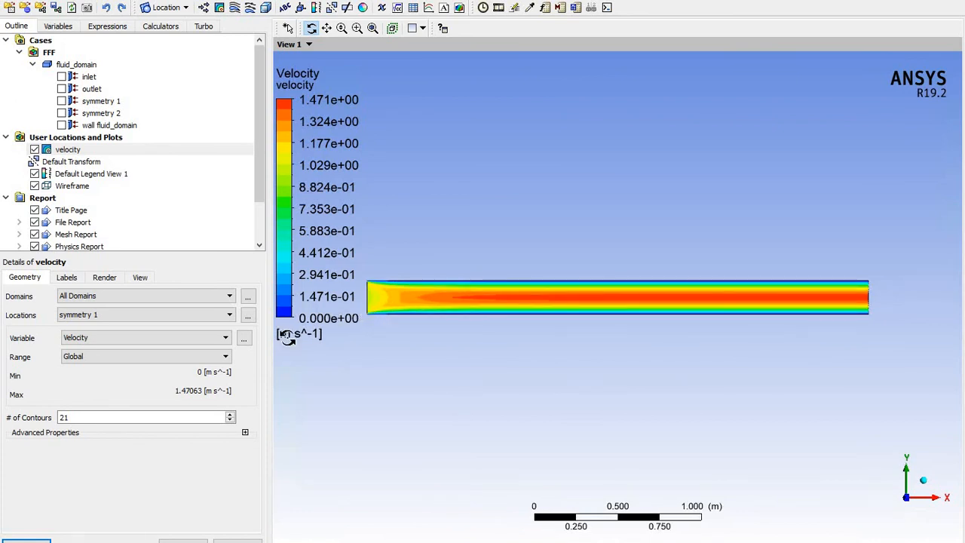
{"action": "left_click", "coordinate": [160, 345]}
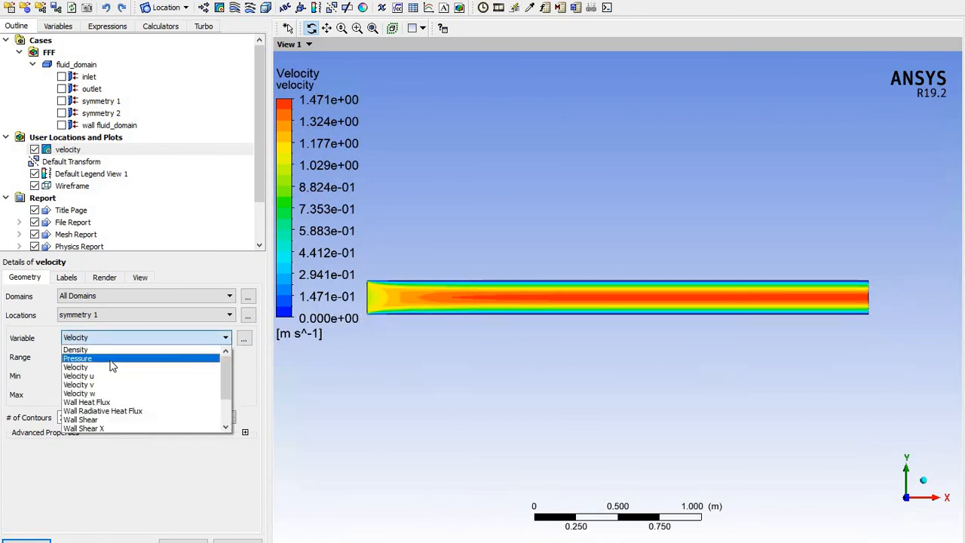
{"action": "left_click", "coordinate": [113, 359]}
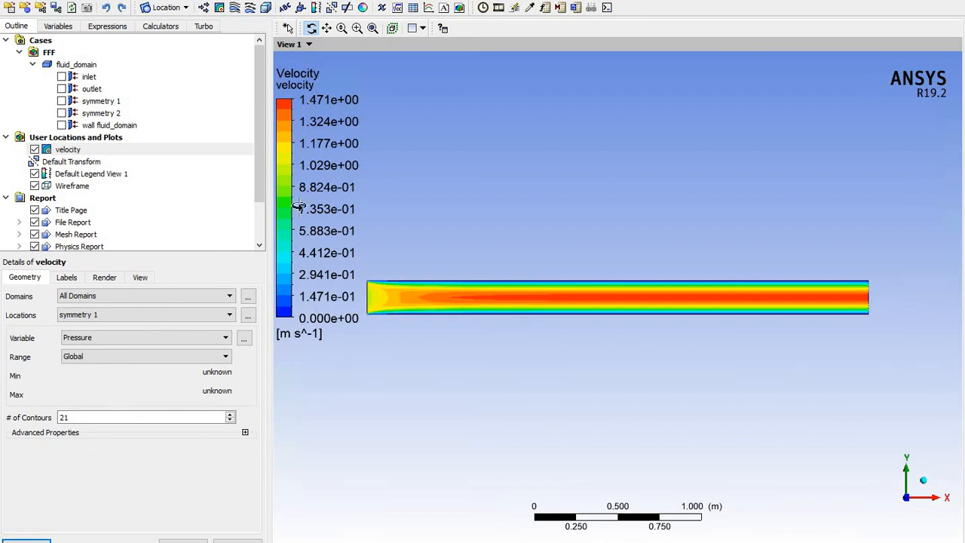
{"action": "left_click", "coordinate": [26, 540]}
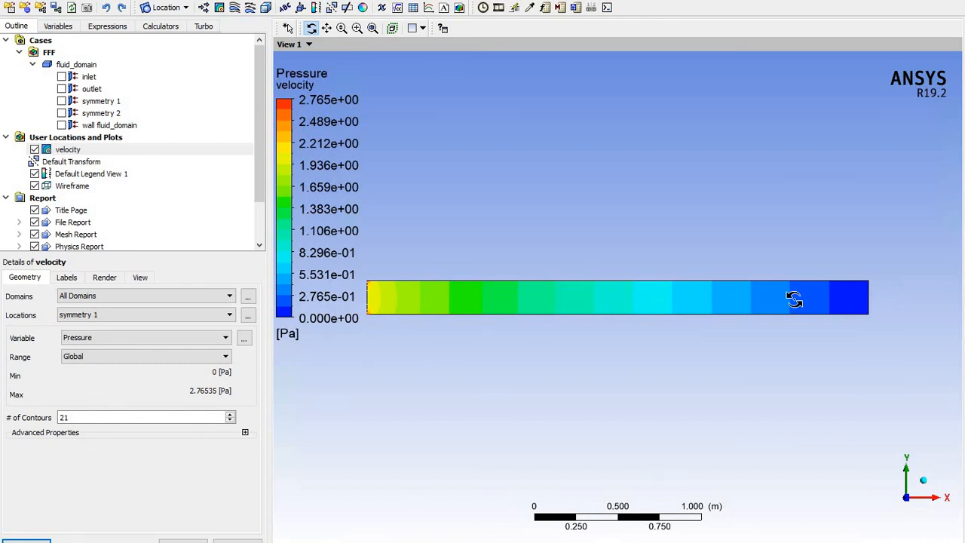
Set the contour's variable back to Velocity and apply the change.
{"action": "left_click", "coordinate": [169, 343]}
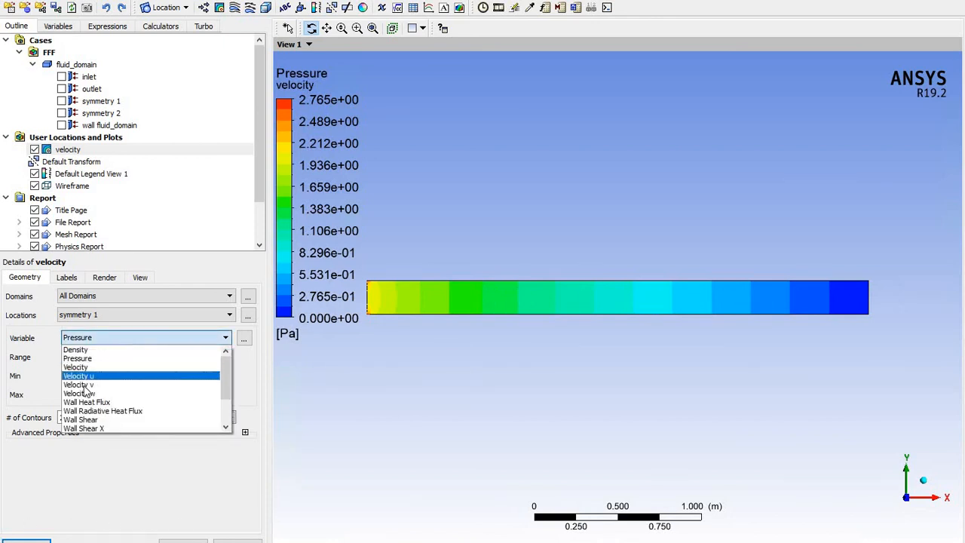
{"action": "left_click", "coordinate": [98, 368]}
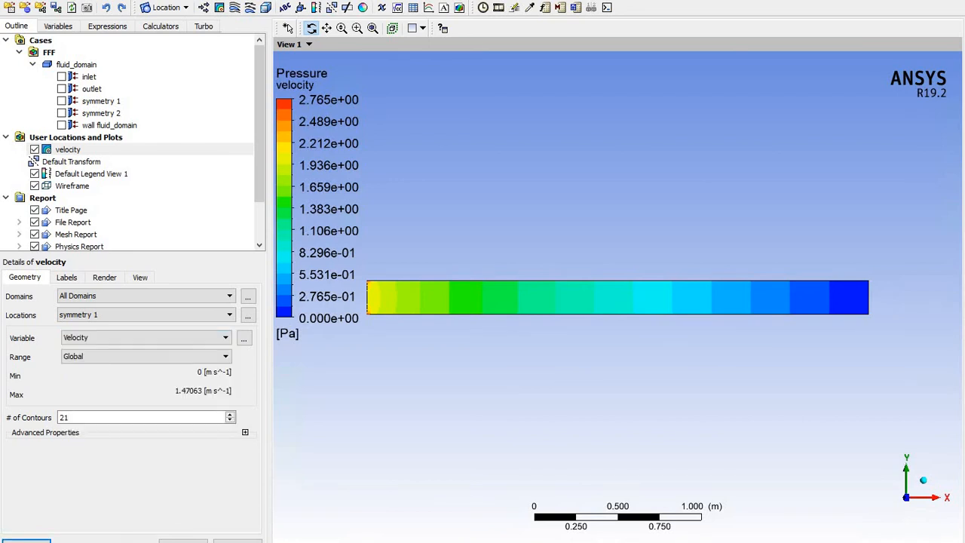
{"action": "left_click", "coordinate": [26, 541]}
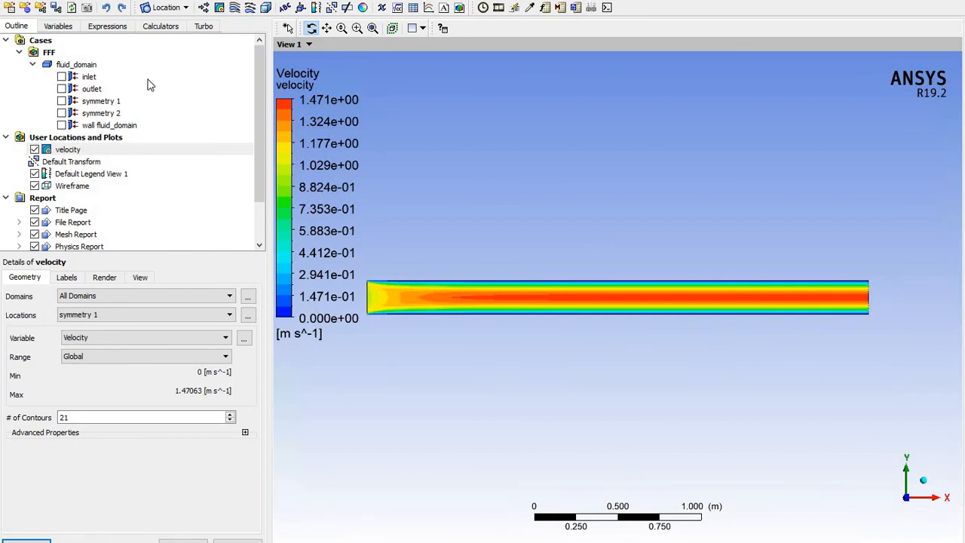
Create a slice plane named Plane 1 using the XY Plane method at Z = 0.0 m.
{"action": "left_click", "coordinate": [181, 11]}
{"action": "left_click", "coordinate": [172, 68]}
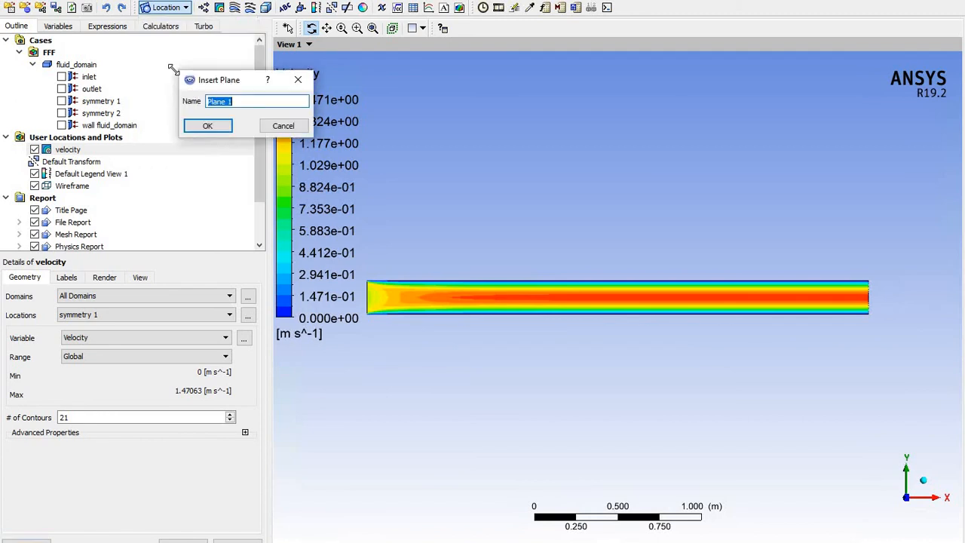
{"action": "left_click", "coordinate": [206, 126]}
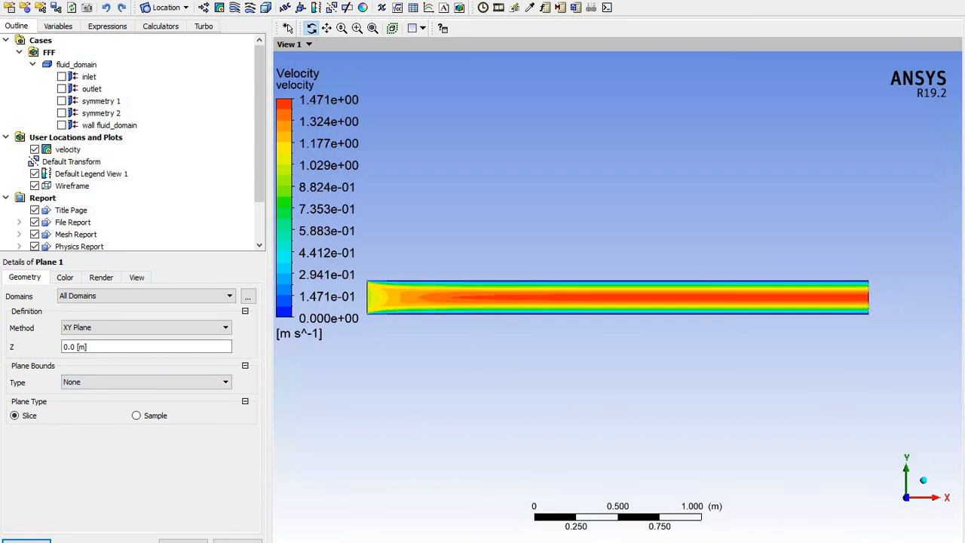
{"action": "left_click", "coordinate": [27, 540]}
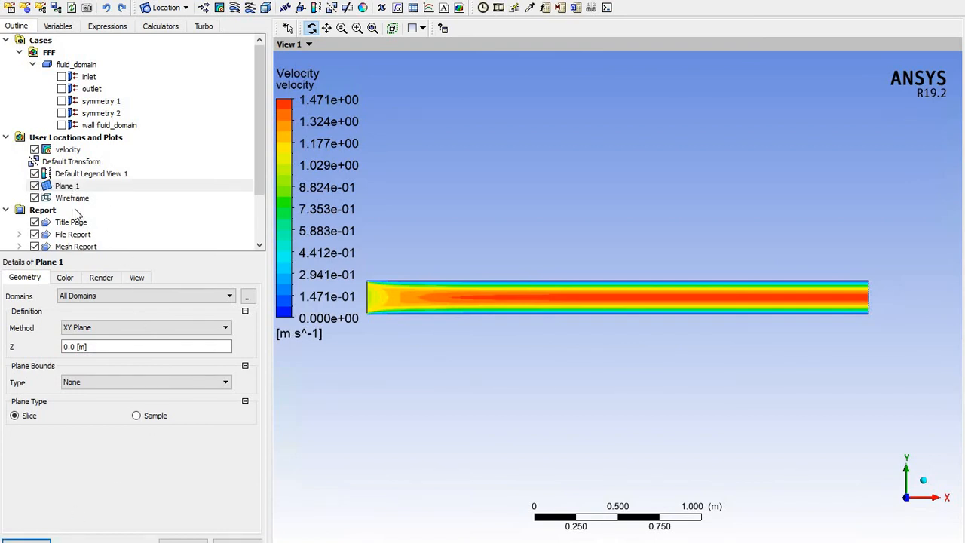
Change the location of the velocity contour to Plane 1.
{"action": "left_click", "coordinate": [70, 150]}
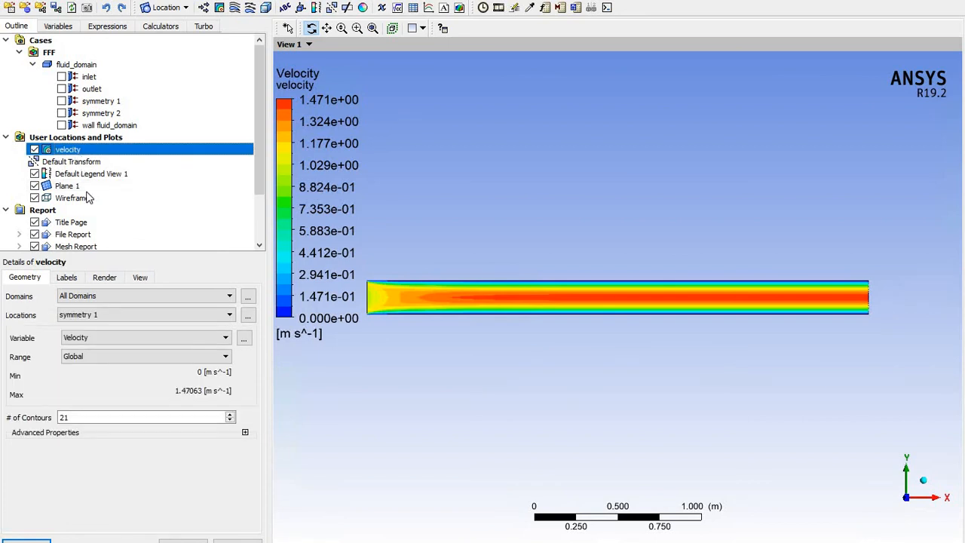
{"action": "left_click", "coordinate": [121, 314]}
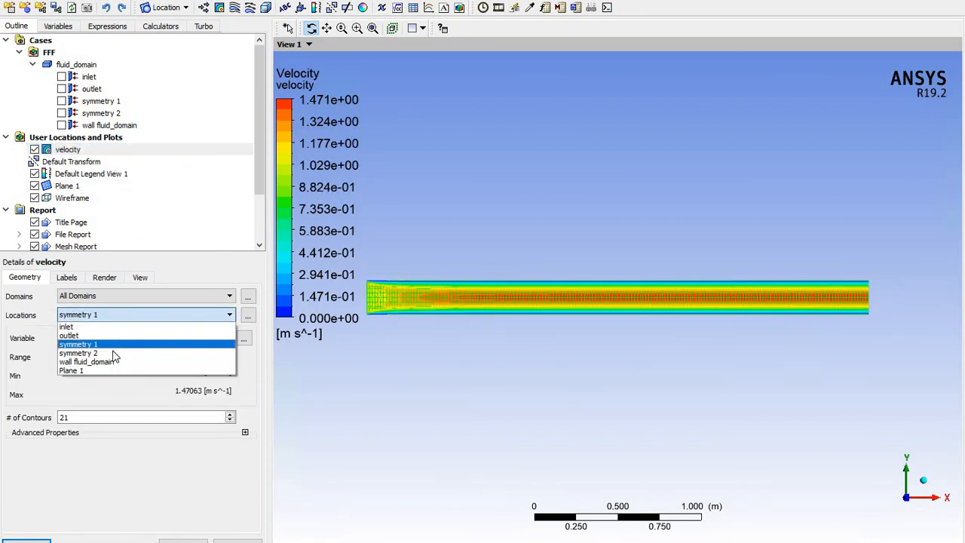
{"action": "left_click", "coordinate": [85, 371]}
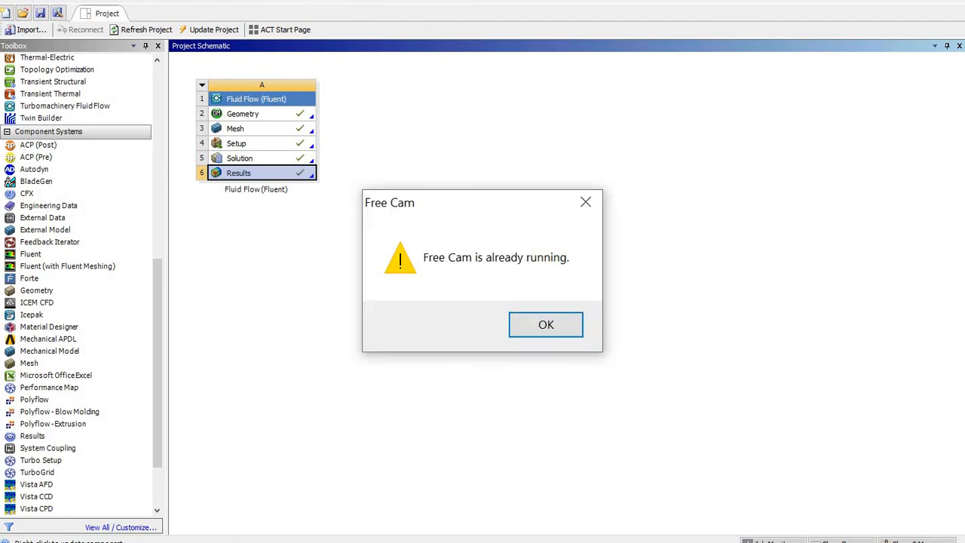
{"action": "left_click", "coordinate": [544, 325]}
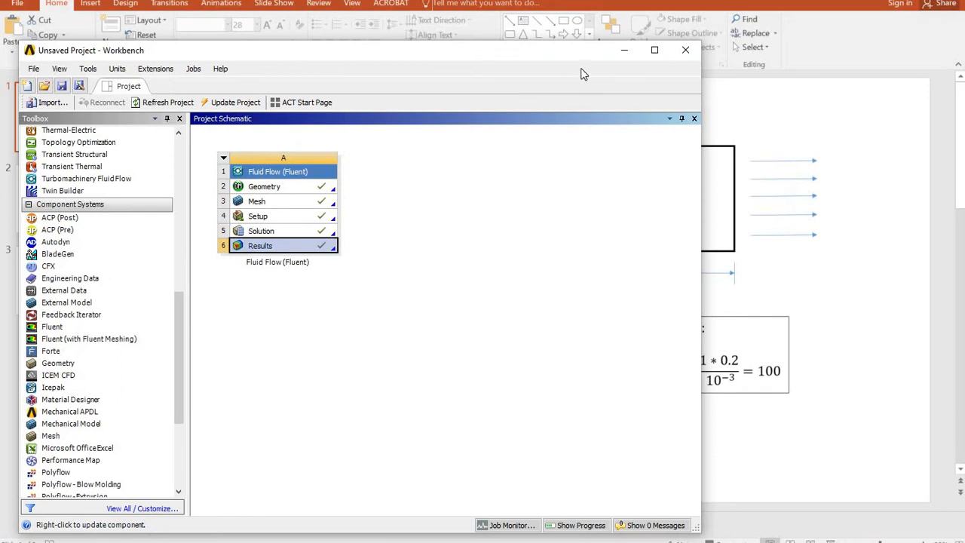
{"action": "left_click", "coordinate": [624, 51]}
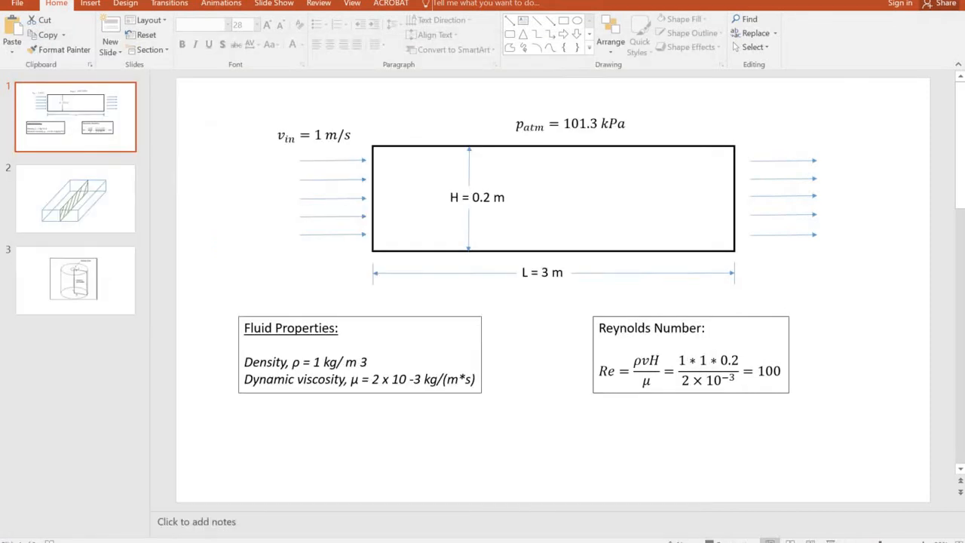
{"action": "key", "text": "super+d"}
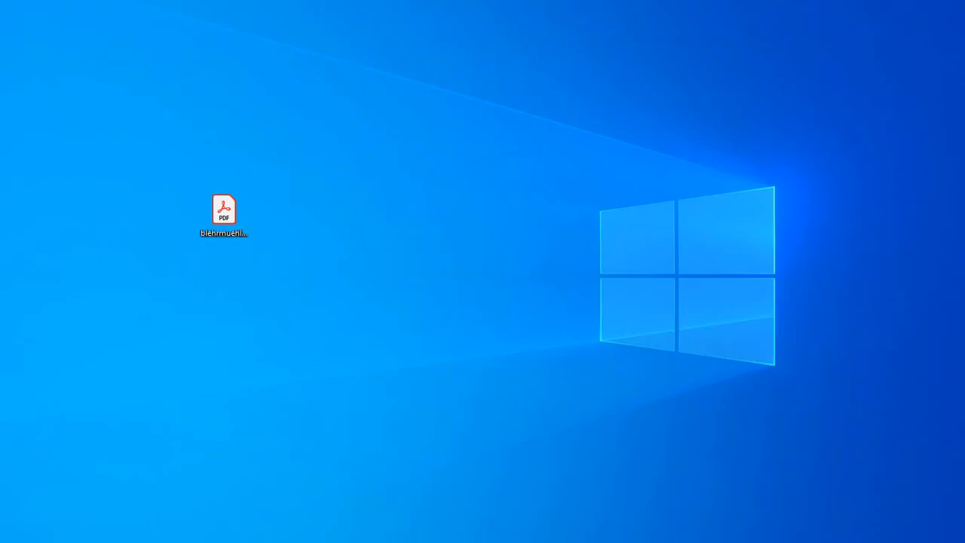